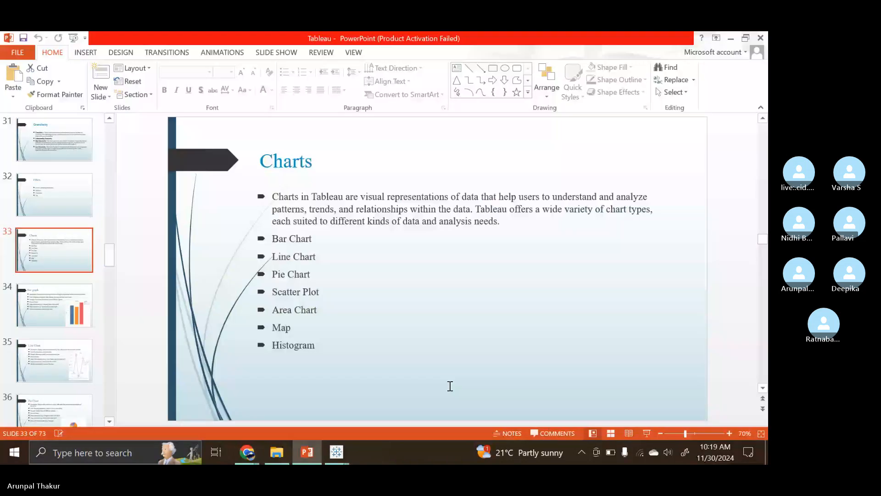
Show the Bar graph slide in Reading View and review how a bar chart is created.
scroll(450, 386, down, 1)
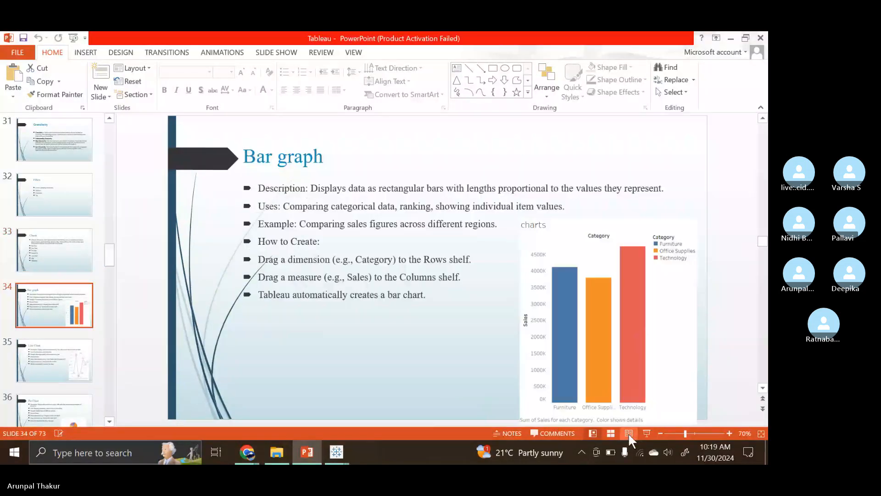
click(628, 433)
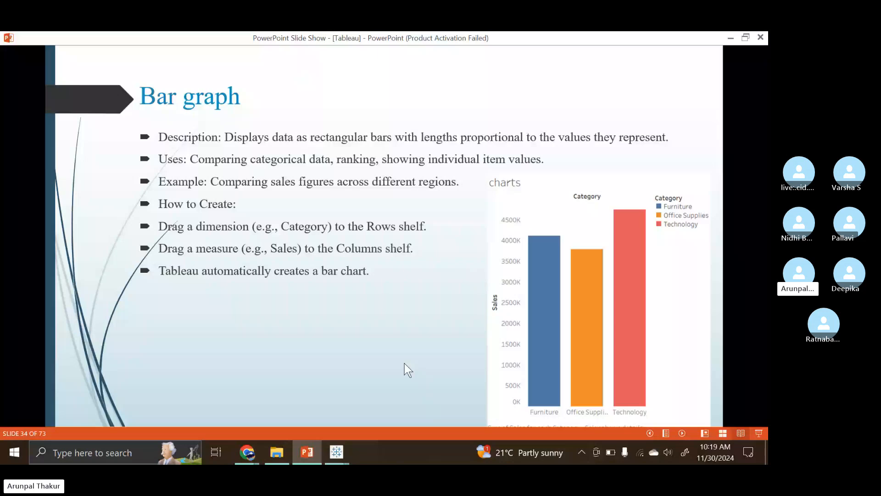
mouse_move(348, 462)
key(Right)
key(Left)
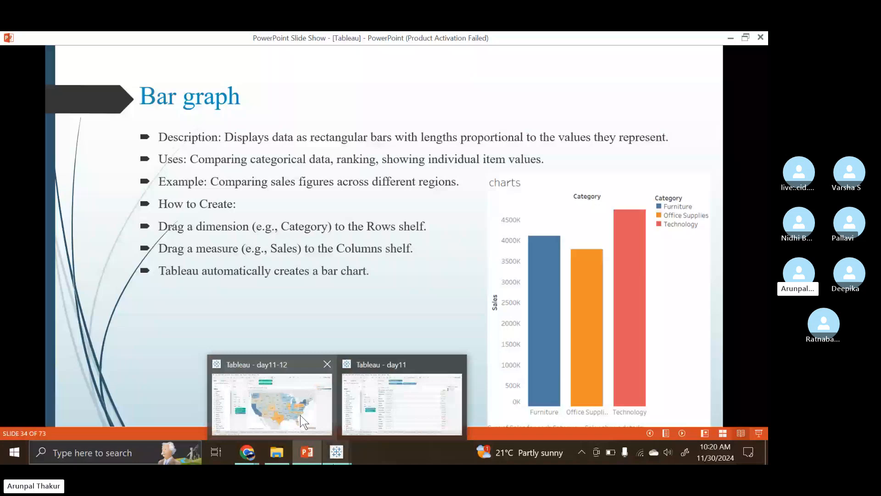
Switch to the Tableau workbook day11-12 and clear its charts worksheet.
click(300, 415)
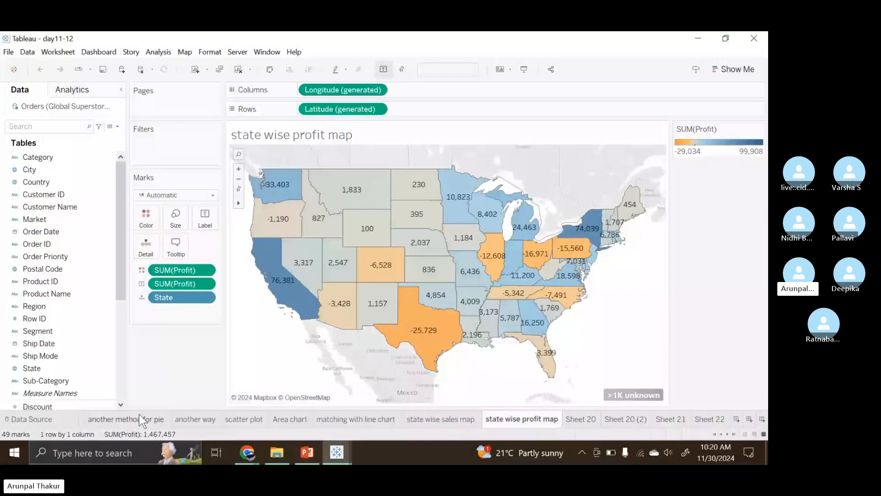
scroll(137, 416, up, 5)
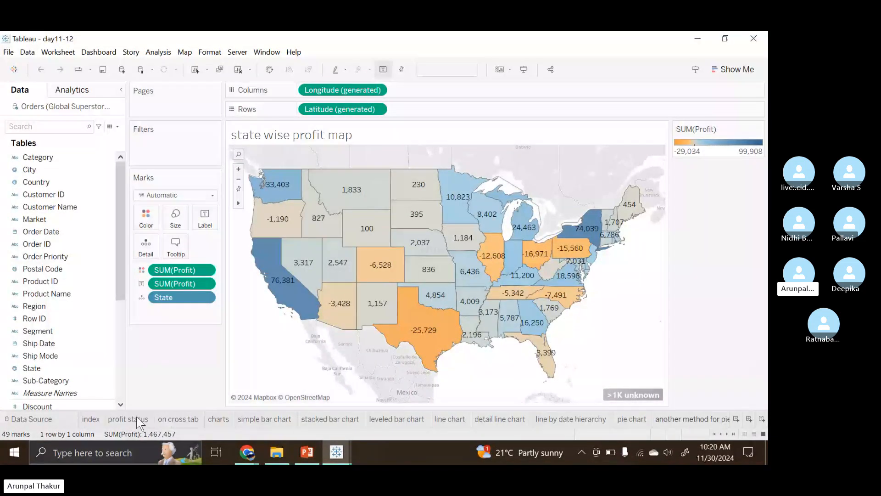
click(269, 418)
click(227, 419)
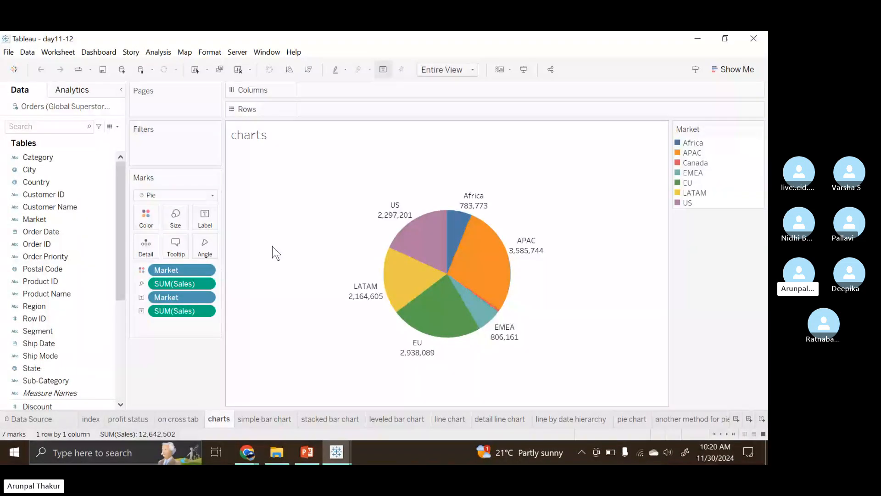
click(240, 70)
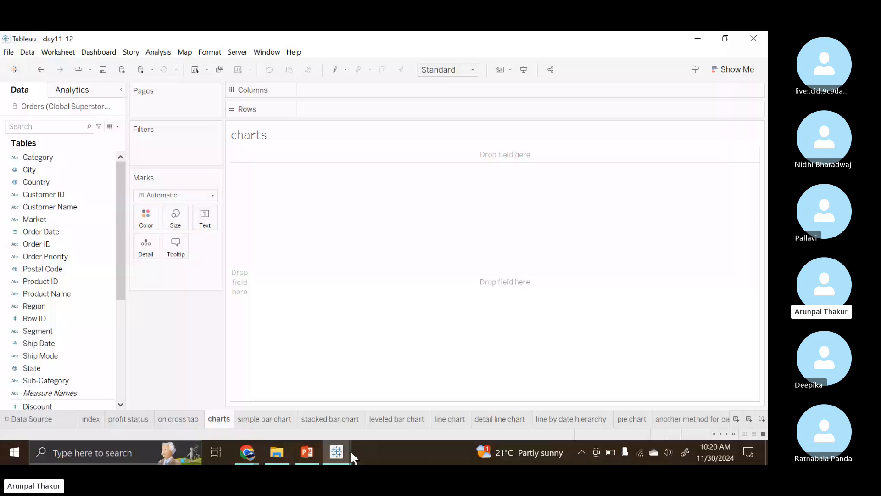
mouse_move(347, 450)
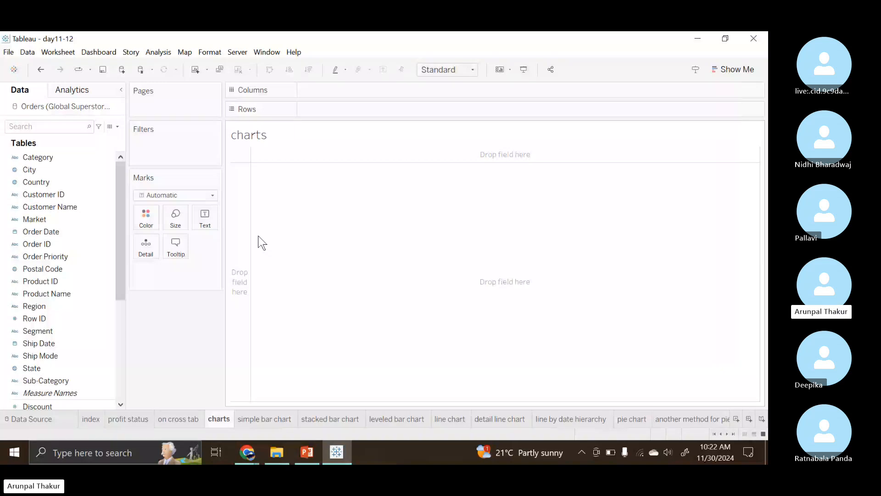
Open the Show Me chart gallery and move it over the middle of the empty worksheet.
click(732, 69)
drag(712, 83, 472, 126)
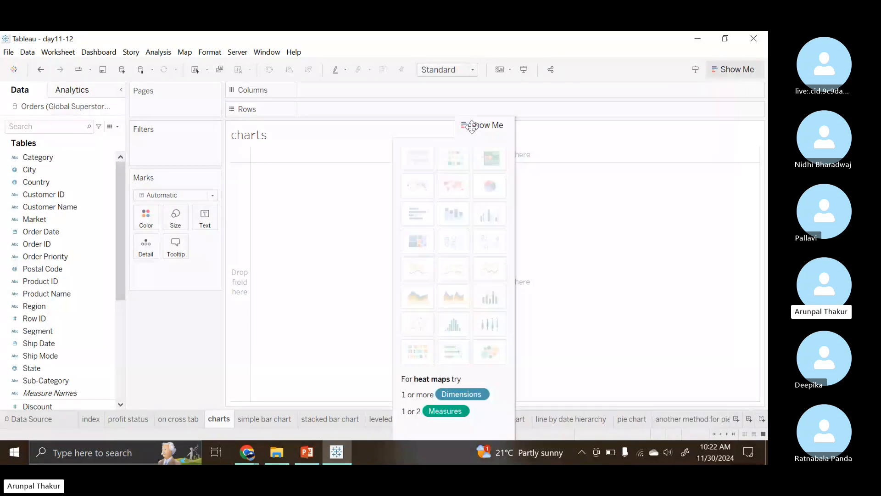
drag(471, 126, 442, 88)
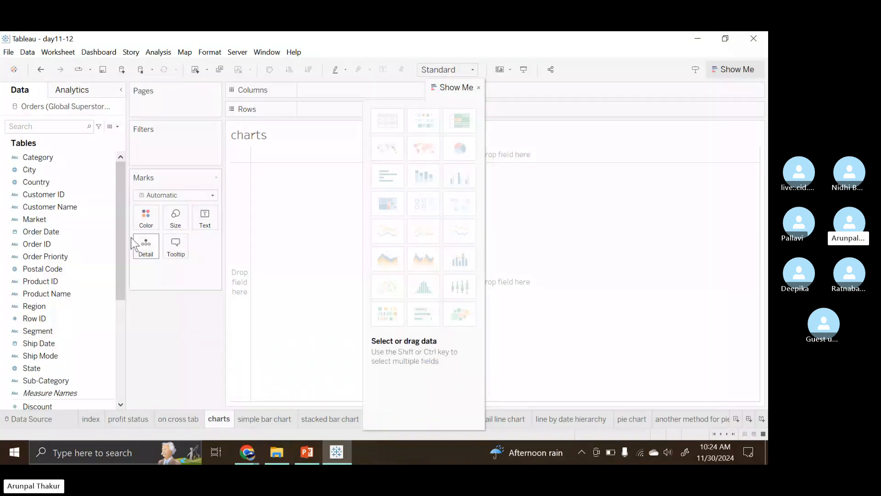
Select the Category and Sales fields together to examine which chart types Show Me offers for them.
click(37, 157)
ctrl+click(38, 244)
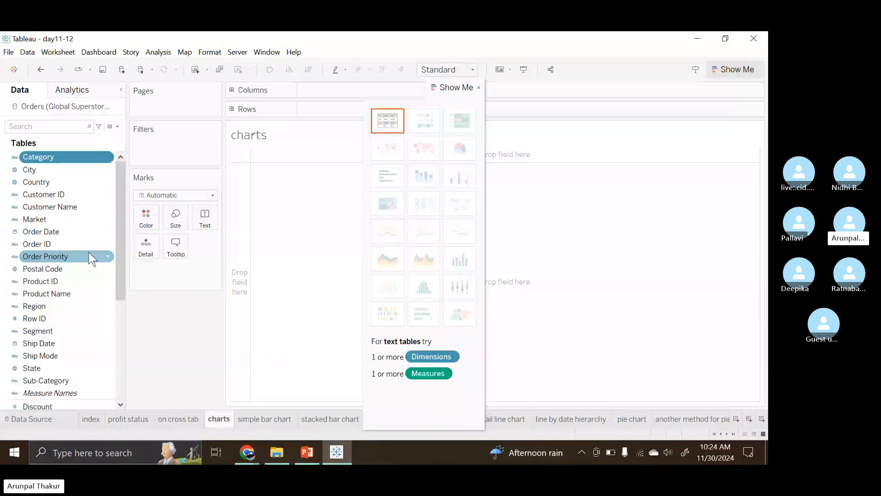
scroll(89, 252, down, 3)
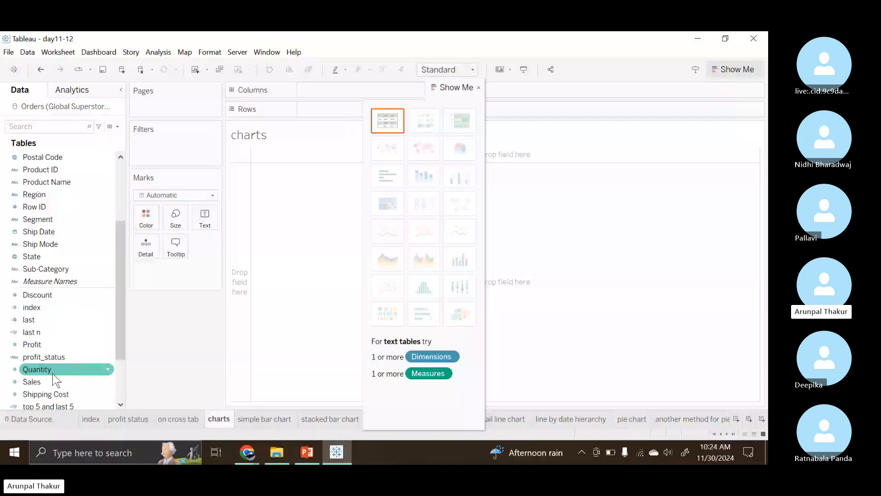
click(51, 381)
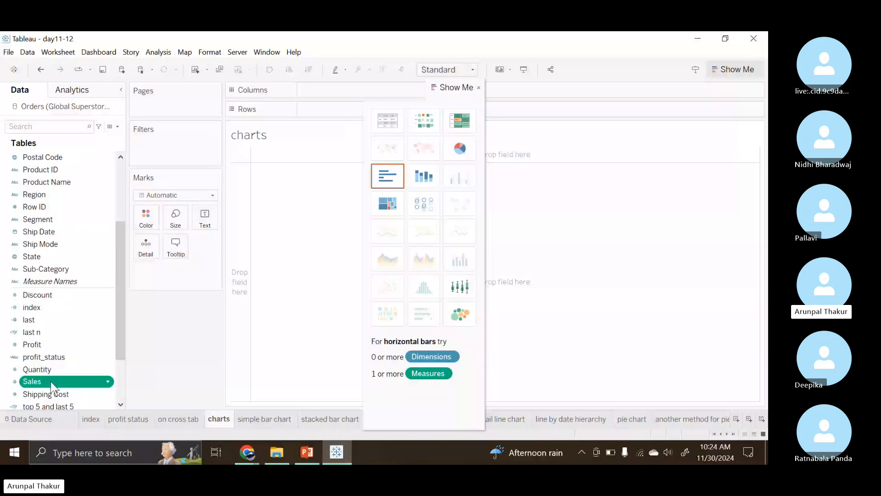
scroll(51, 381, down, 1)
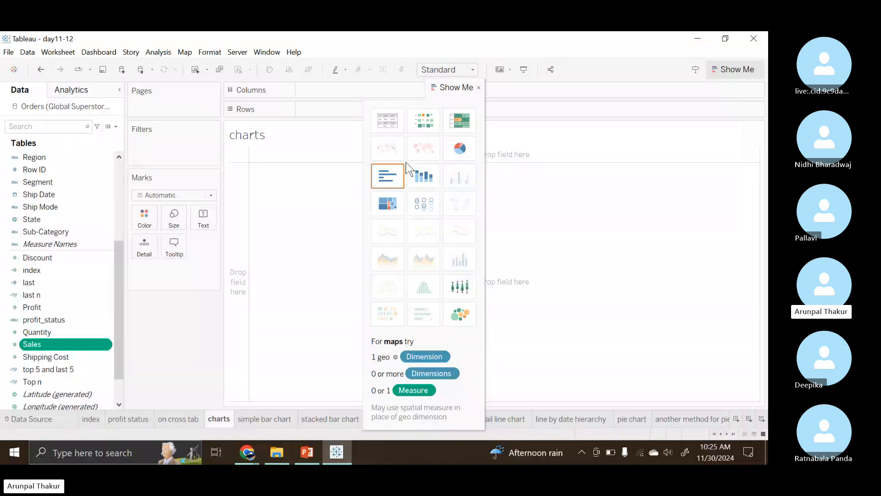
Check the Show Me chart suggestions for Category alone, and for State combined with Sales.
scroll(48, 181, up, 5)
click(53, 157)
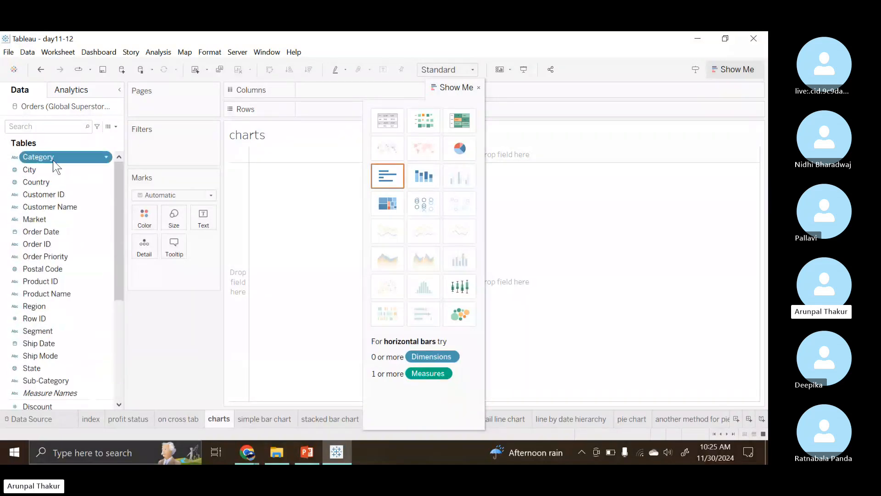
scroll(39, 287, down, 3)
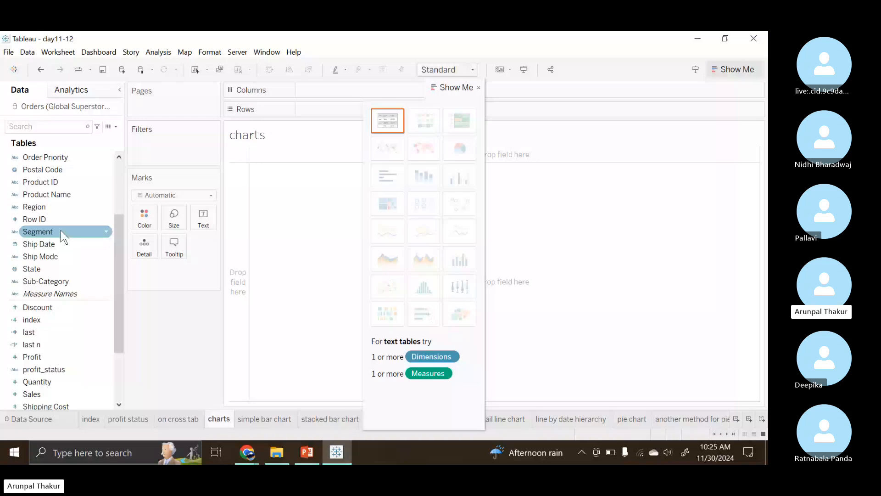
click(59, 268)
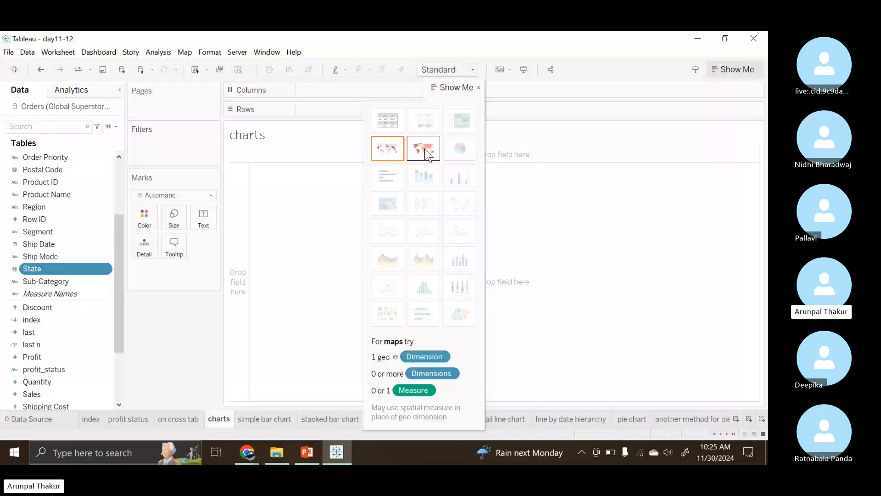
scroll(58, 307, down, 3)
ctrl+click(59, 307)
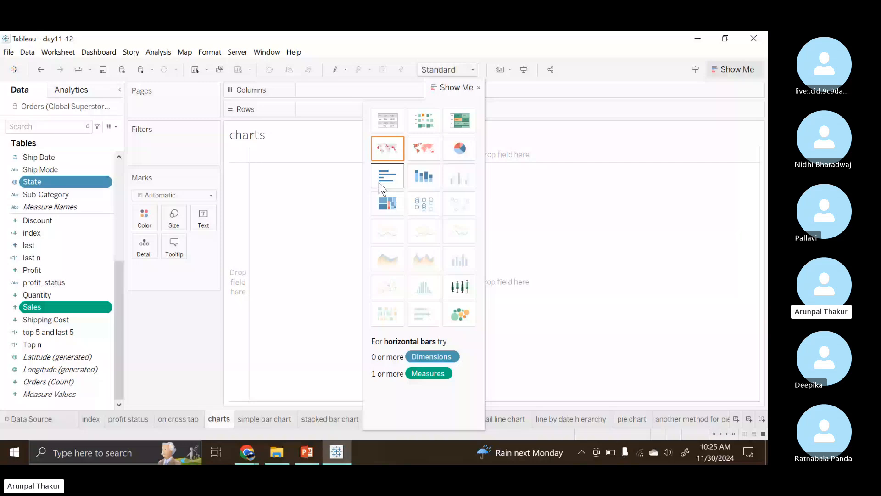
Reopen Show Me at its default place to review the available chart types, and close it again.
click(479, 87)
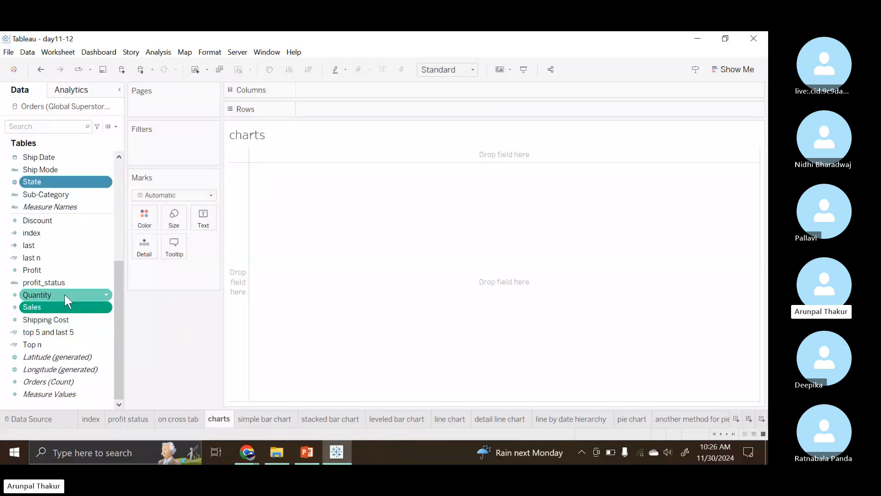
click(756, 68)
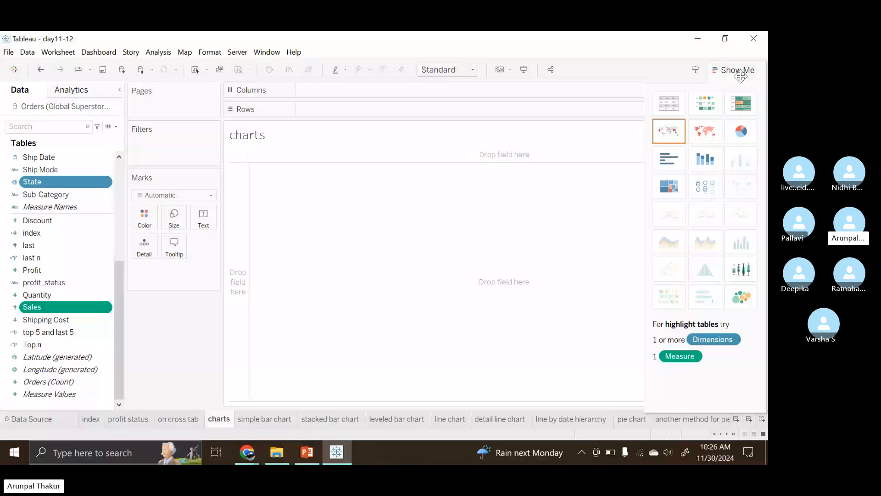
click(737, 71)
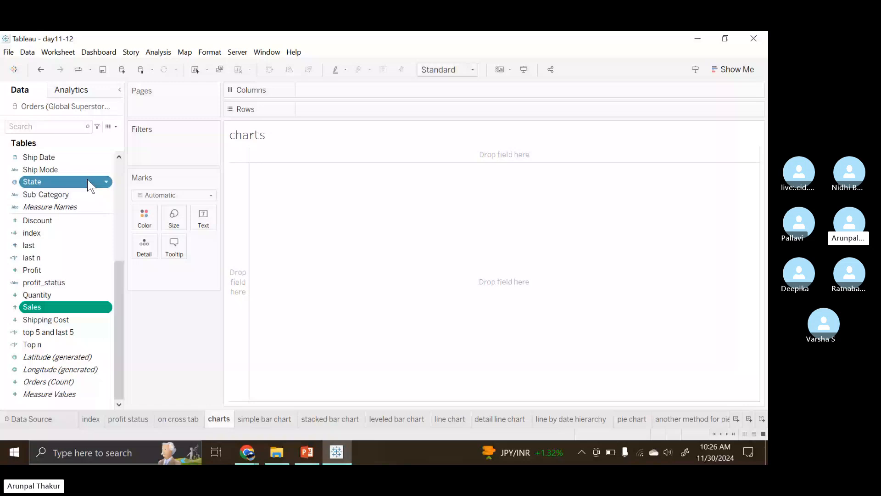
Build a bar chart by adding Sales first and Category second, and clear the worksheet again.
click(59, 281)
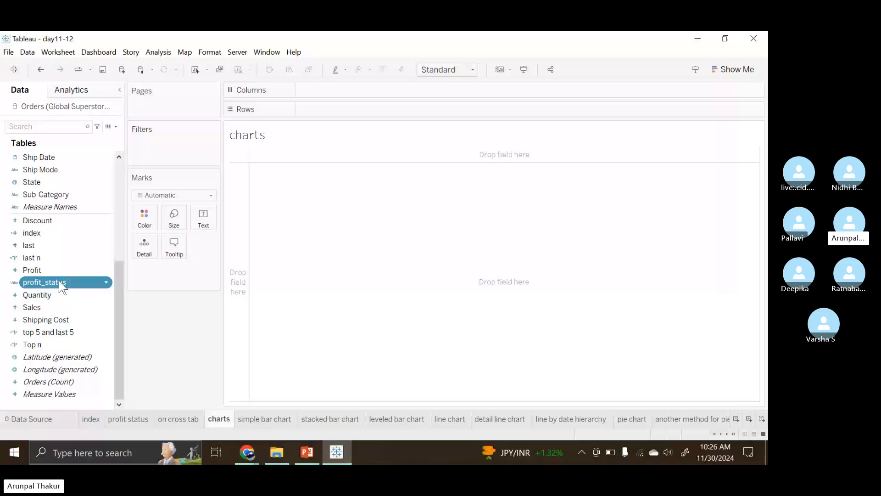
double_click(46, 307)
scroll(47, 307, up, 5)
double_click(43, 158)
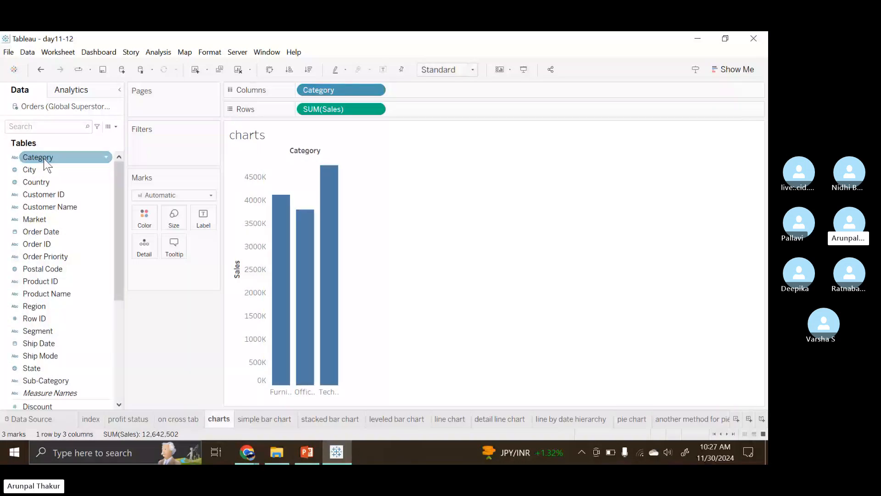
click(46, 170)
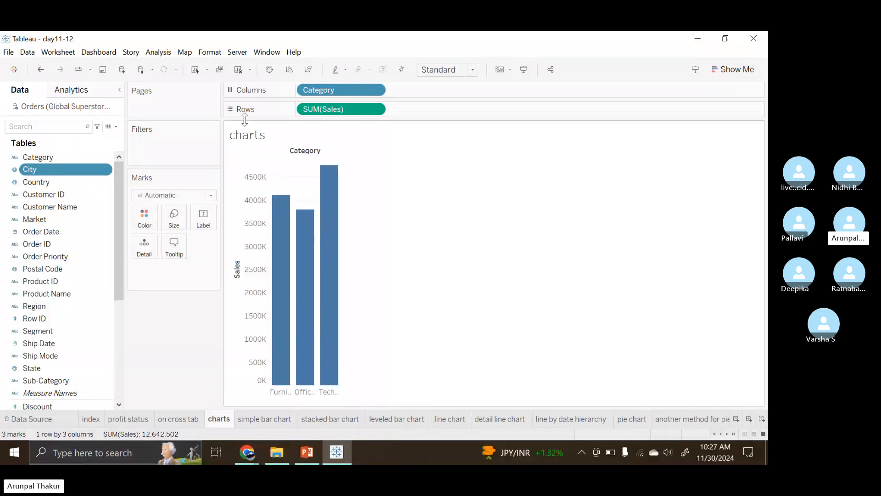
click(239, 70)
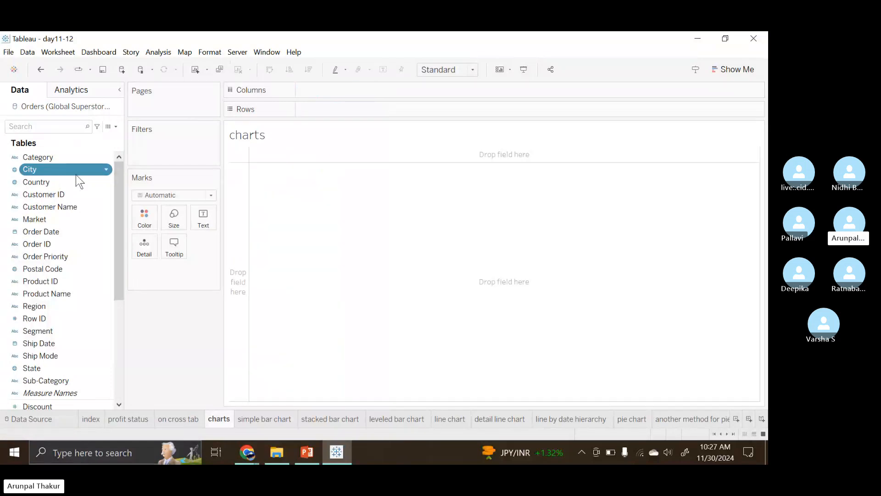
Build a text table of Sales by Category by adding Category first and Sales second.
double_click(57, 157)
scroll(46, 244, down, 3)
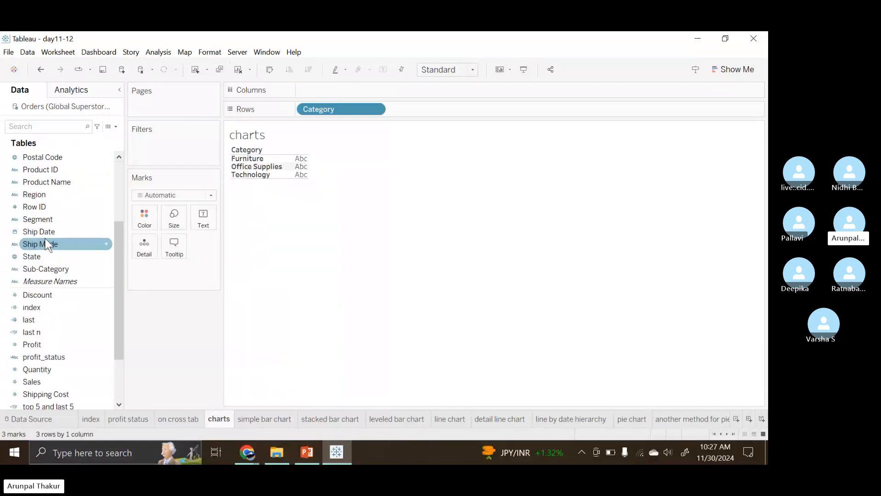
scroll(47, 244, down, 2)
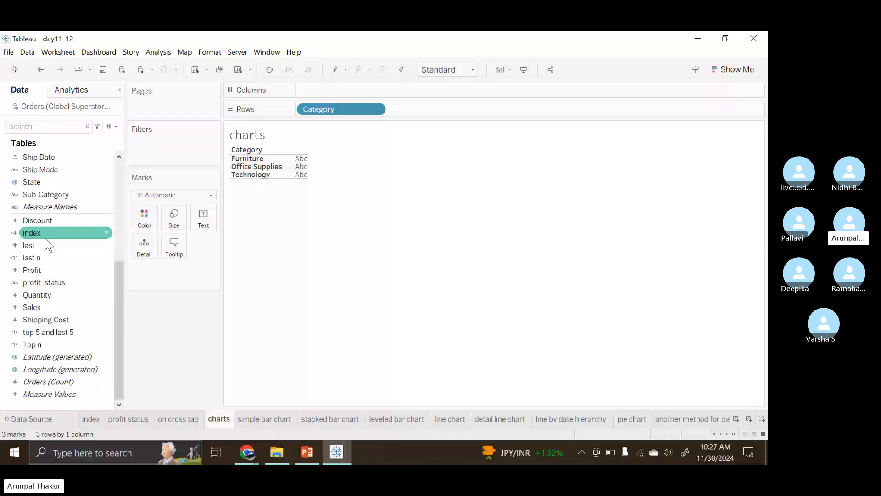
double_click(54, 305)
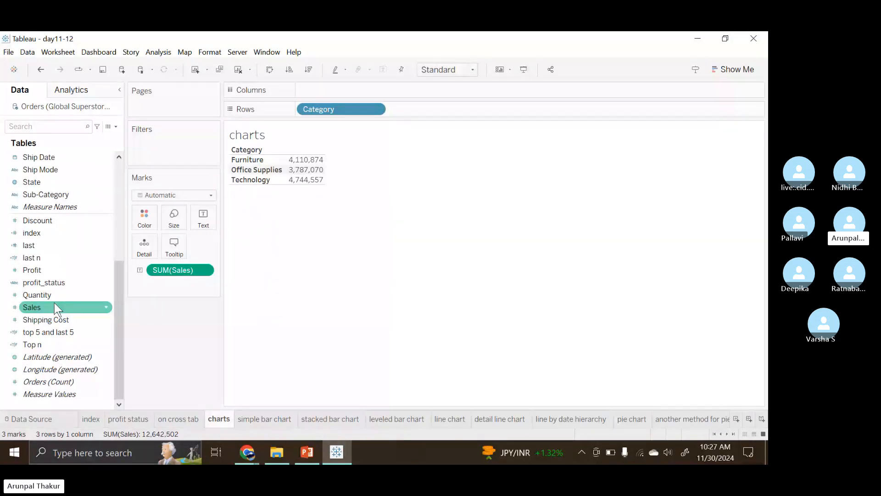
Remove Category from the rows and Sales from the text marks.
click(29, 345)
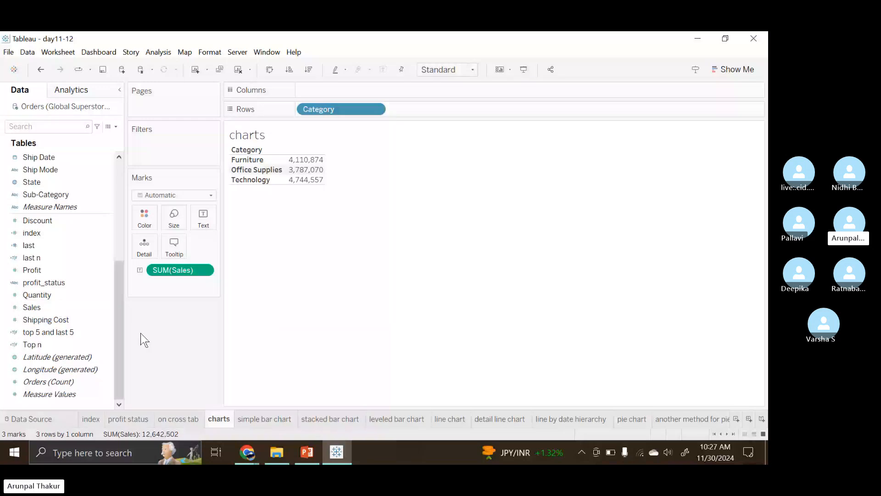
drag(332, 110, 195, 328)
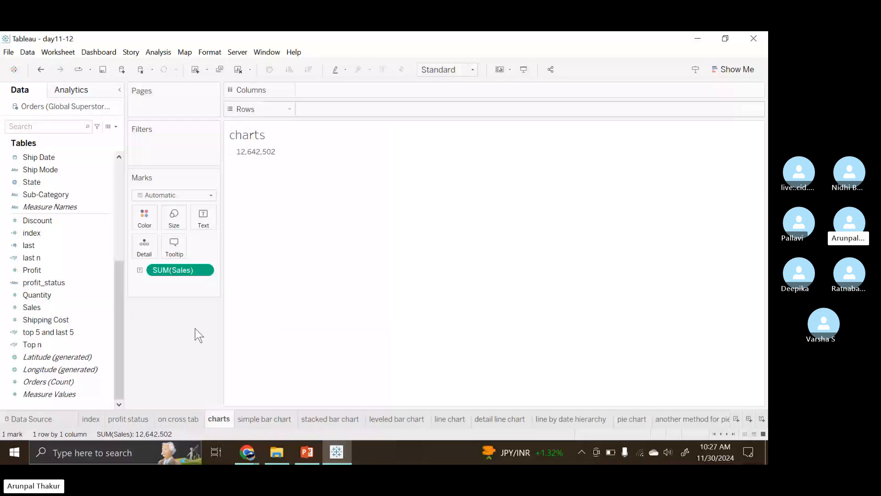
drag(180, 270, 63, 316)
Add Sales to the empty worksheet as a single bar and select the Order Date field.
double_click(62, 307)
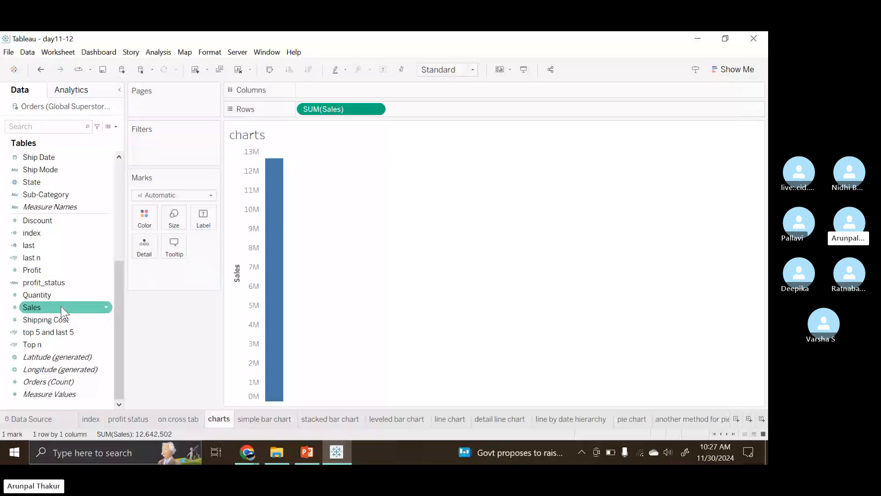
scroll(61, 307, up, 4)
click(50, 197)
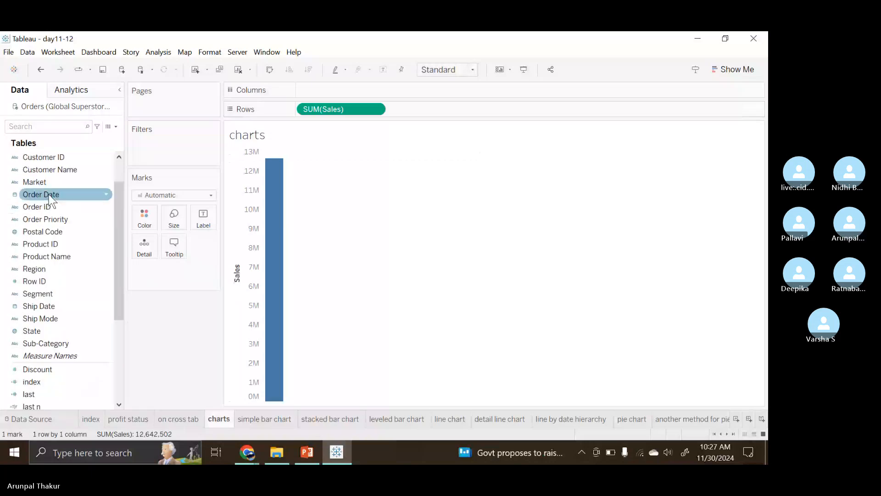
click(49, 194)
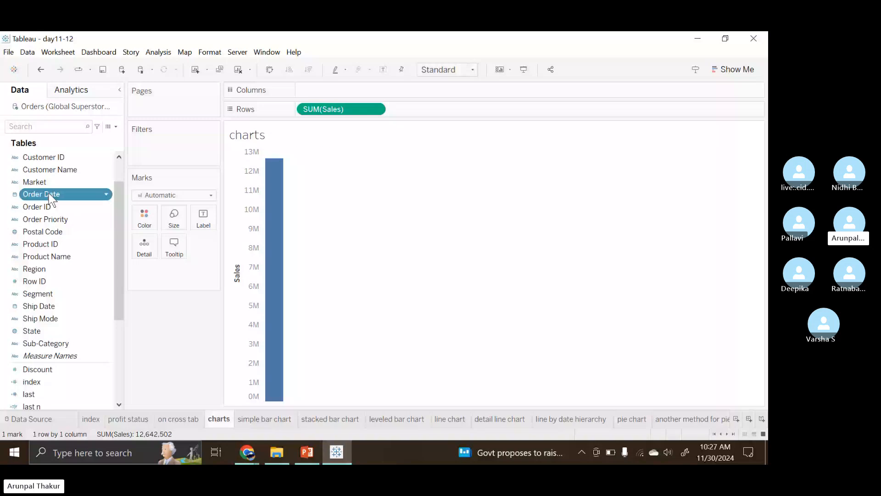
Build a text table of yearly Sales by adding Order Date first and Sales second, and clear the worksheet.
drag(49, 194, 250, 88)
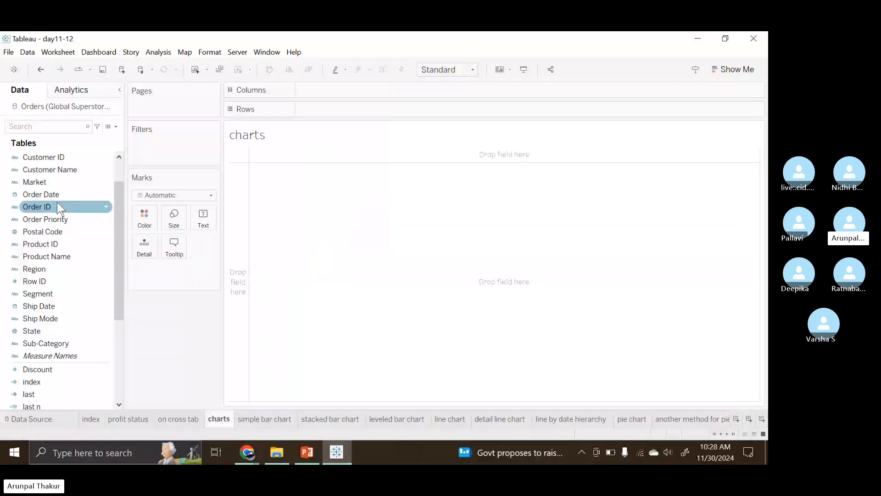
double_click(54, 196)
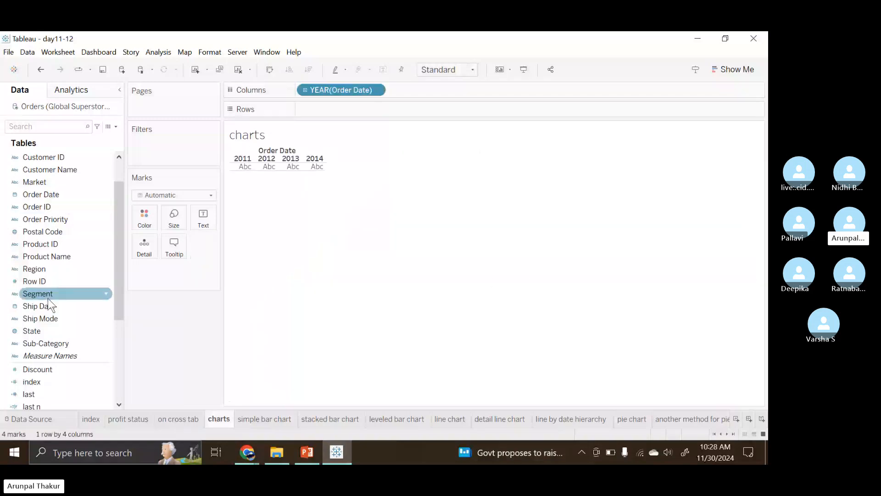
scroll(49, 303, down, 4)
double_click(46, 308)
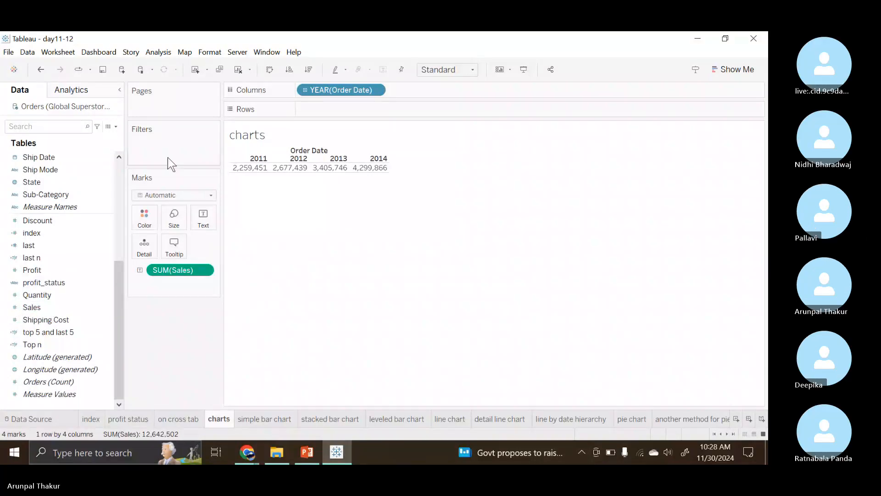
key(alt+shift+BackSpace)
Build a filled map of Sales by State by adding State first and Sales second.
click(81, 221)
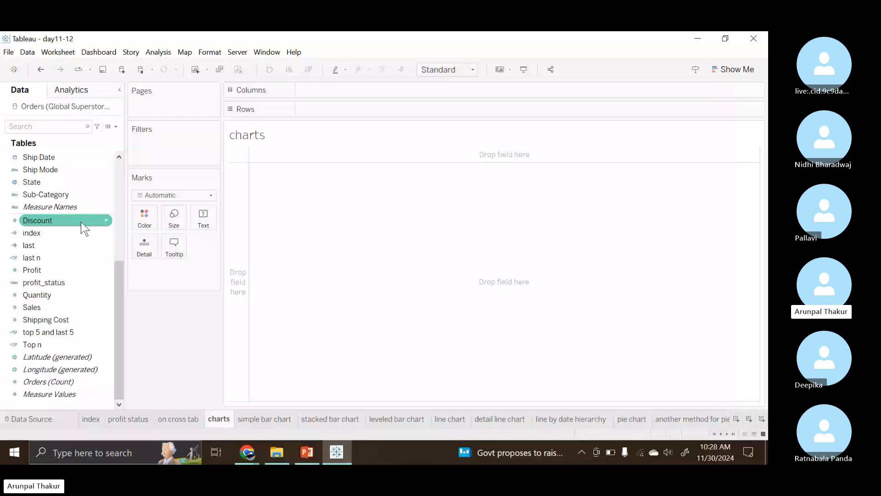
double_click(32, 182)
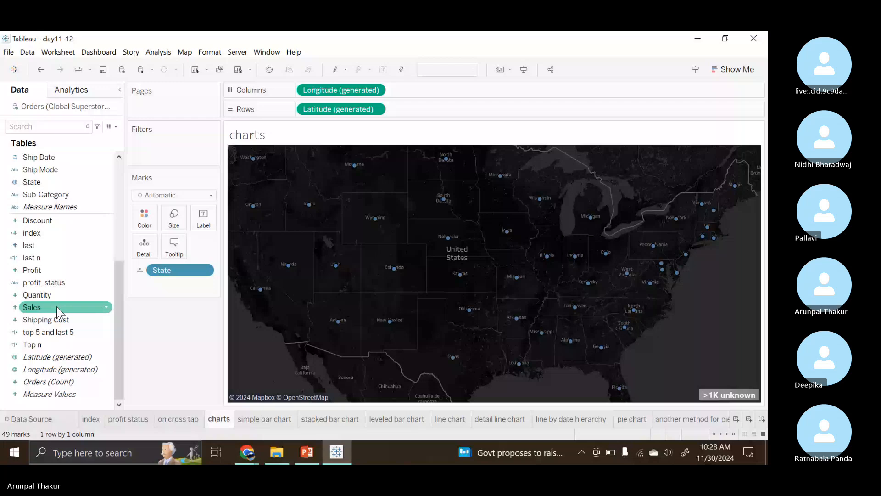
double_click(56, 306)
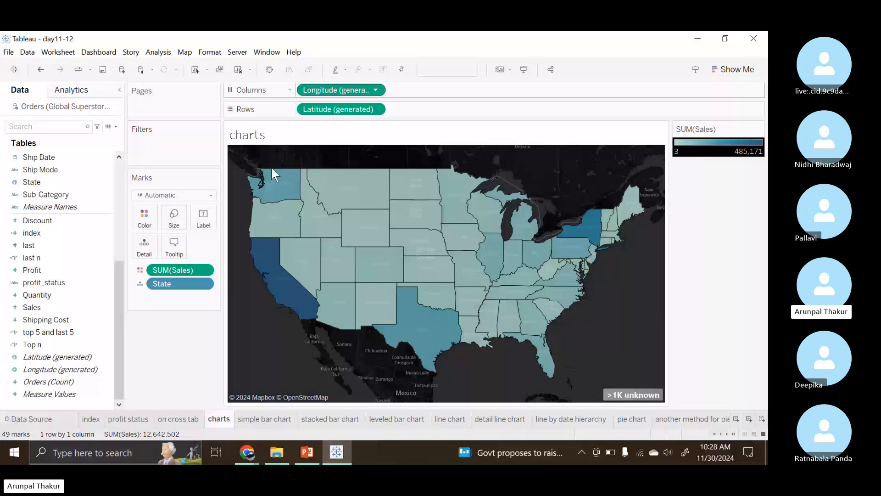
Replace the map's generated coordinates with State in the columns and Sales in the rows, and clear the worksheet.
drag(319, 91, 157, 319)
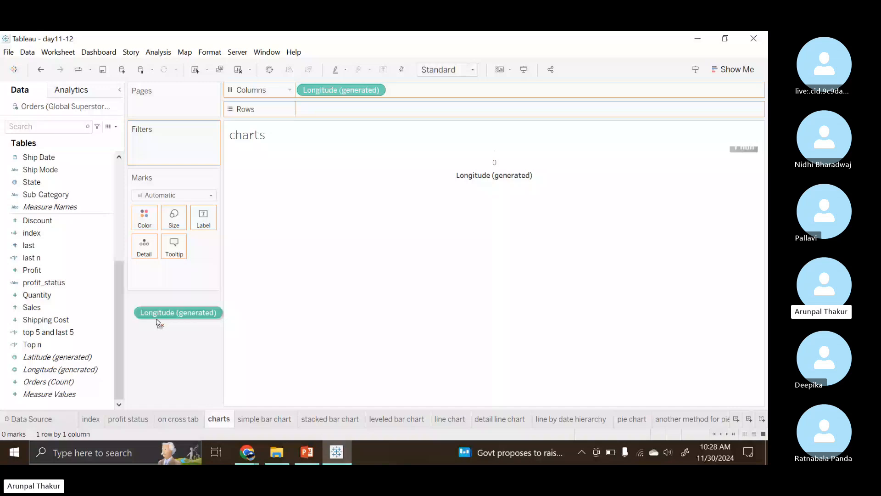
drag(156, 319, 158, 321)
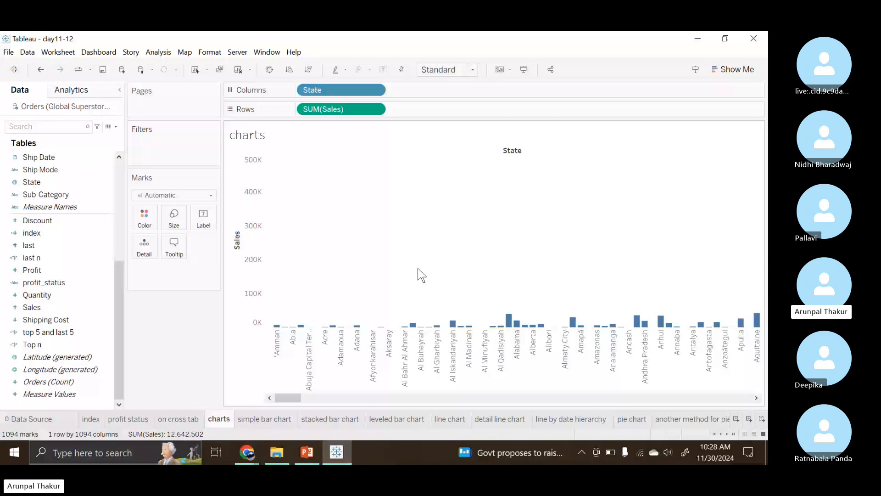
click(237, 70)
Build a bar chart with Sub-Category in the columns and Sales in the rows, and clear the worksheet.
scroll(43, 217, up, 2)
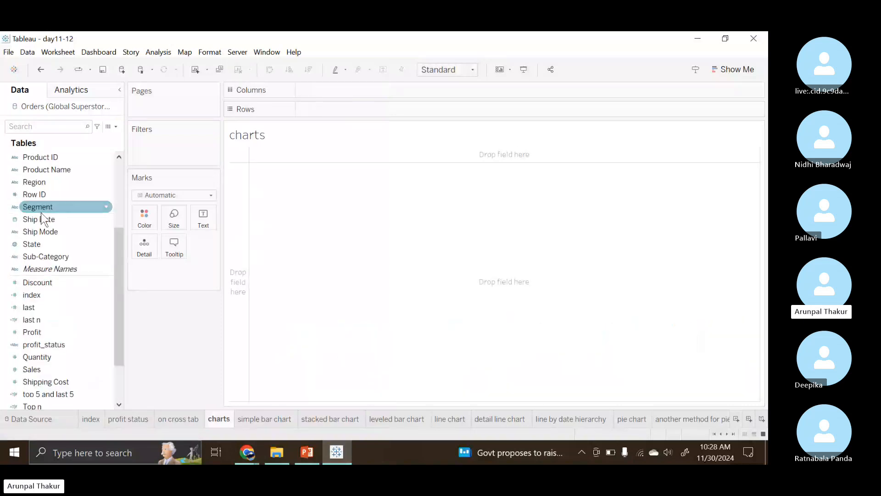
drag(48, 255, 322, 82)
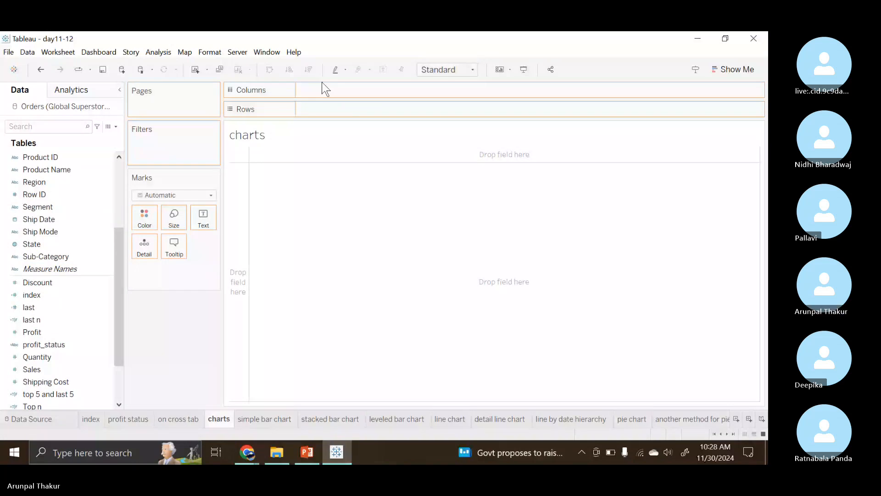
double_click(45, 252)
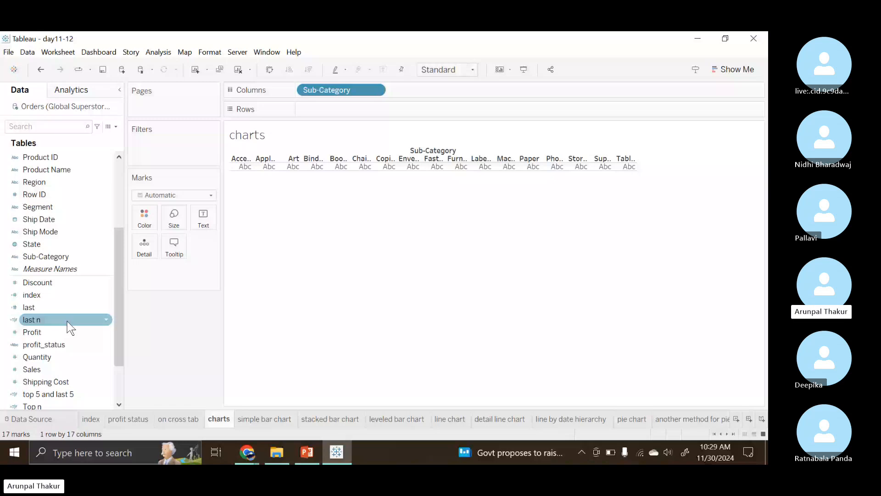
scroll(67, 321, down, 2)
drag(32, 307, 327, 122)
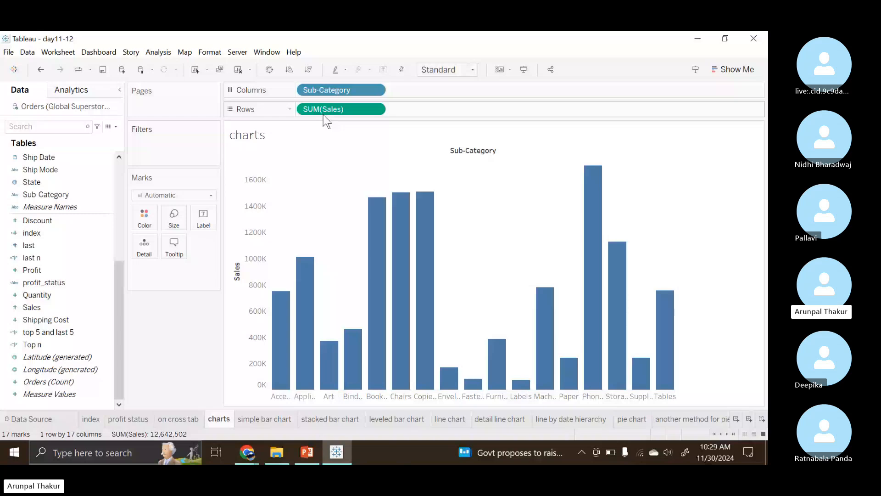
click(239, 70)
Open the simple bar chart sheet and remove all its fields, starting with Market from the color marks.
click(270, 419)
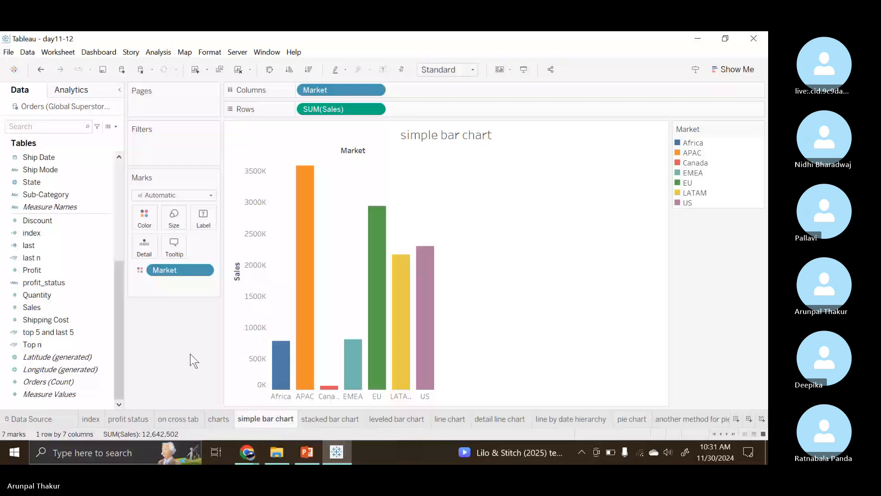
drag(185, 269, 178, 382)
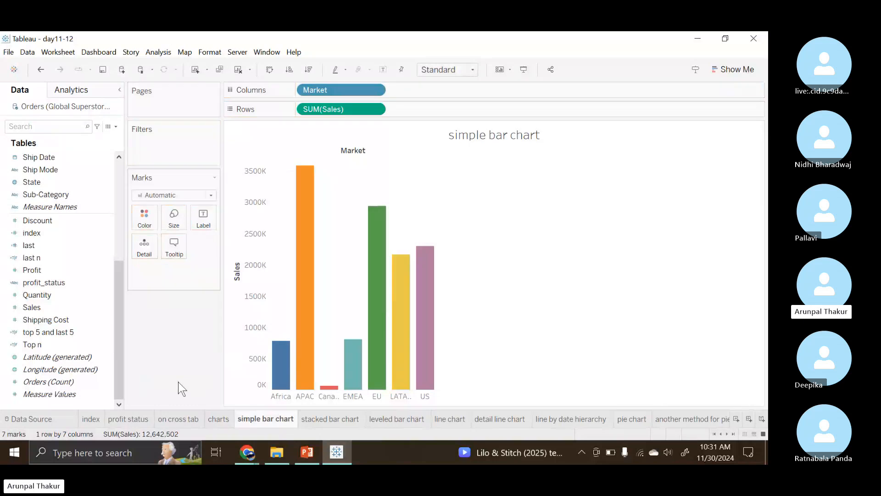
click(239, 69)
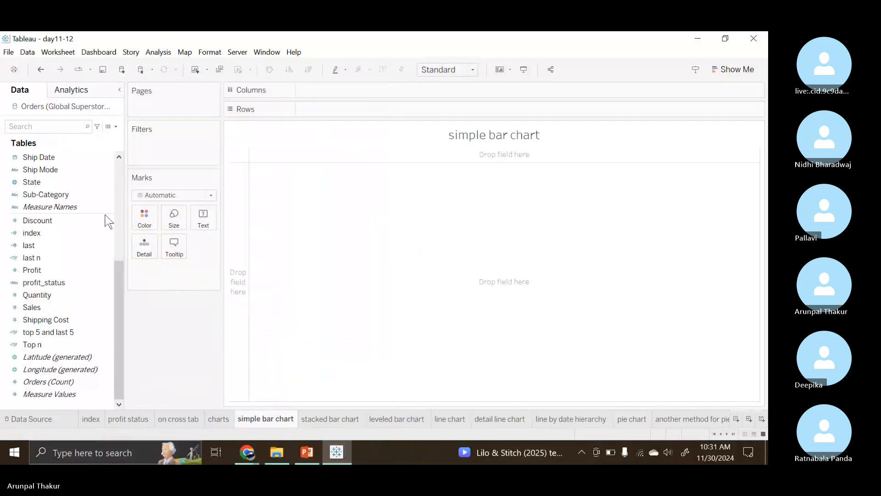
Build a bar chart by adding Sales first and Market second, and color the bars by Market.
scroll(51, 272, up, 2)
scroll(49, 294, down, 2)
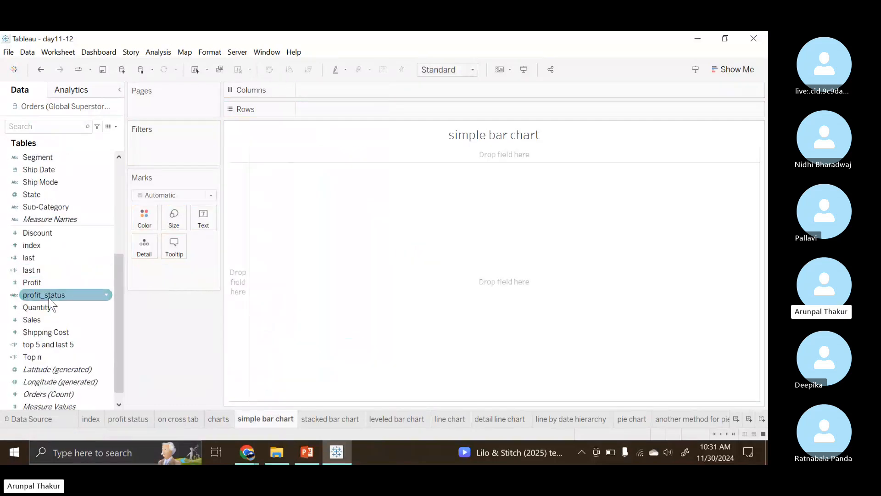
double_click(43, 321)
scroll(43, 293, up, 3)
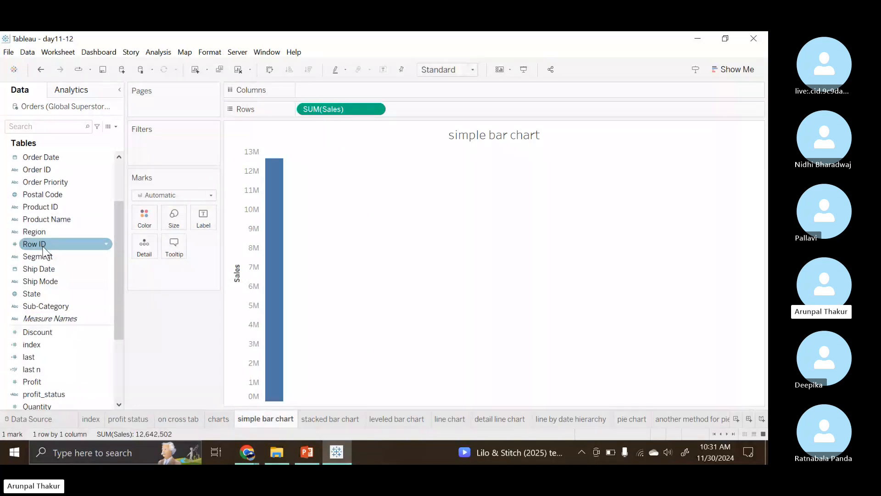
scroll(44, 251, up, 2)
double_click(31, 196)
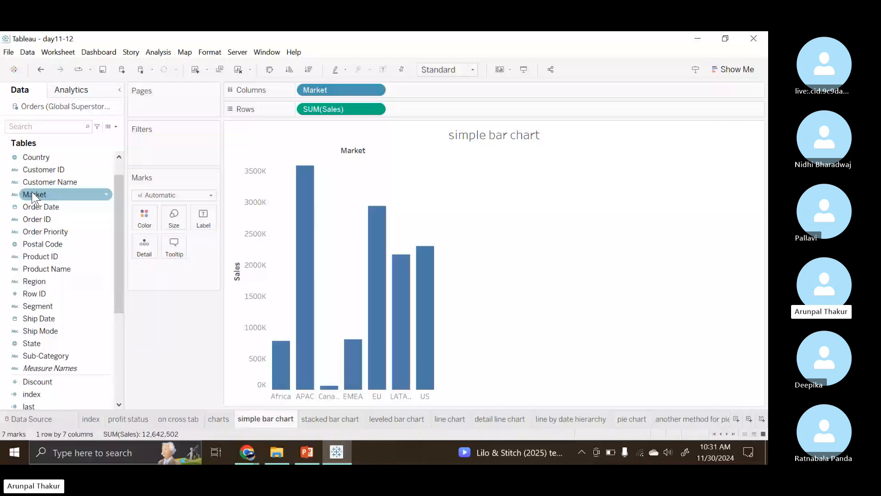
drag(31, 194, 144, 216)
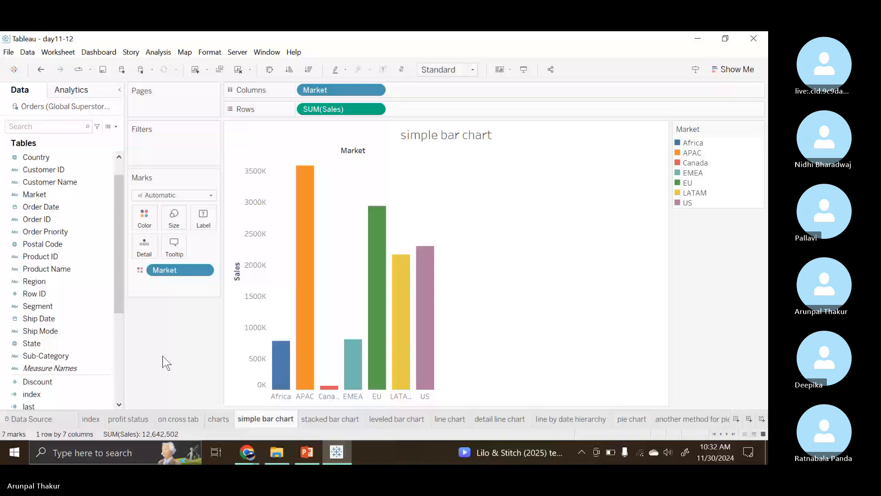
On the stacked bar chart sheet, remove Category from the color marks and add it back to stack the Market bars by Category.
key(ctrl+Tab)
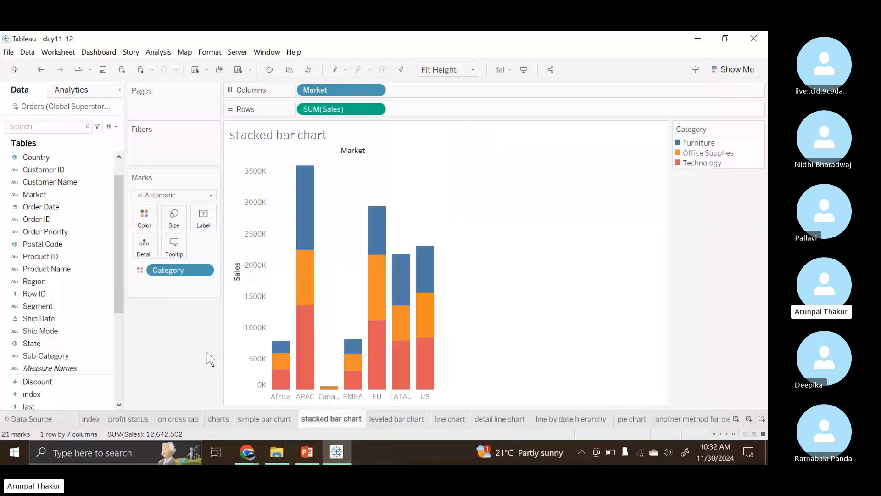
key(ctrl+z)
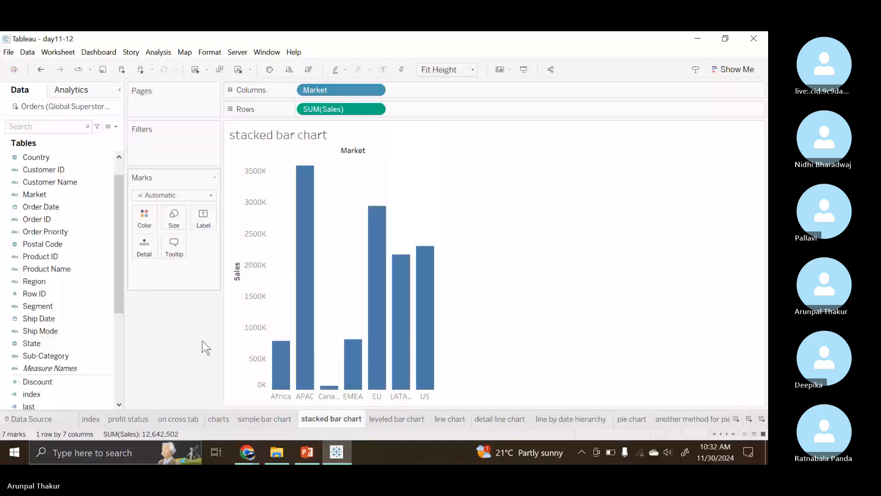
mouse_move(231, 412)
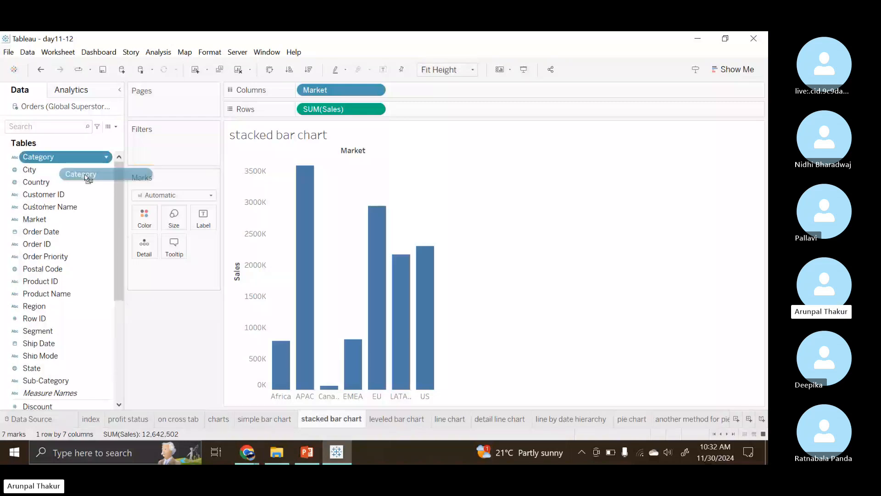
drag(87, 176, 142, 214)
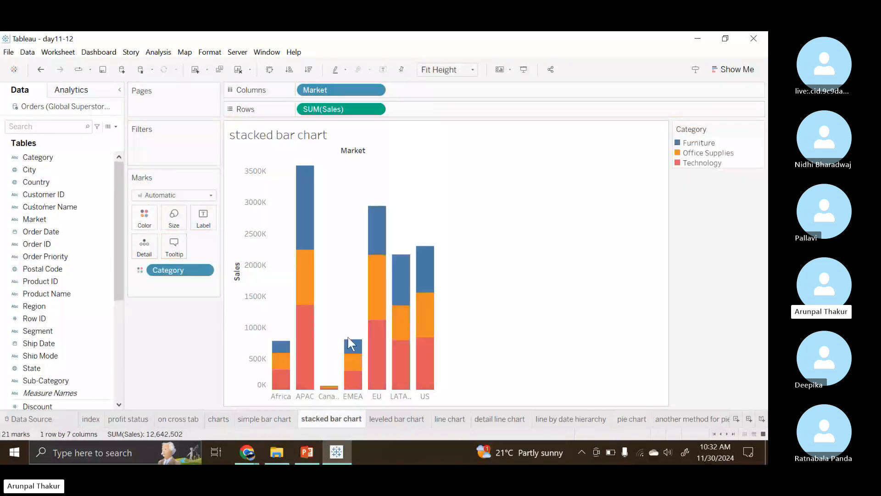
mouse_move(342, 345)
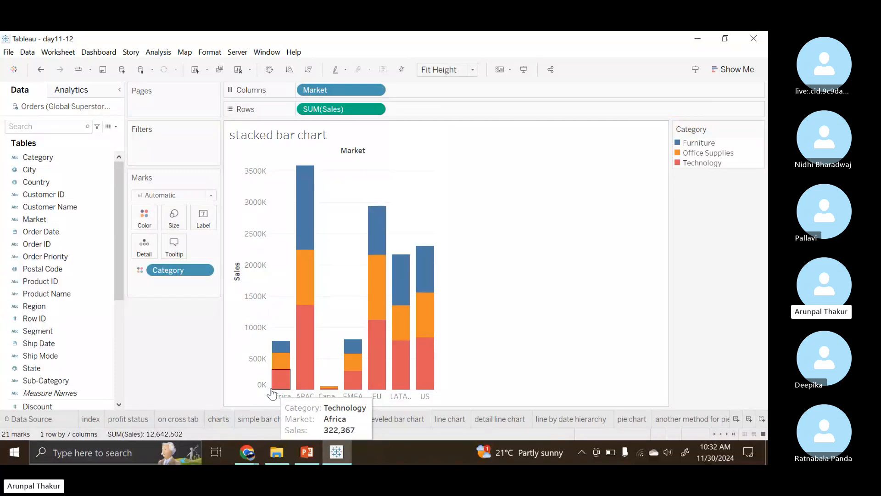
mouse_move(278, 347)
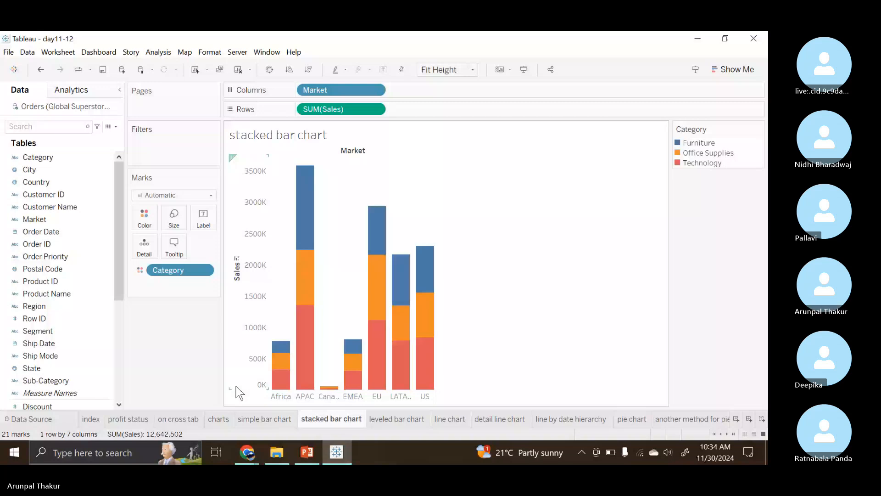
Open the leveled bar chart sheet, remove Category from the color marks and clear the worksheet.
click(396, 419)
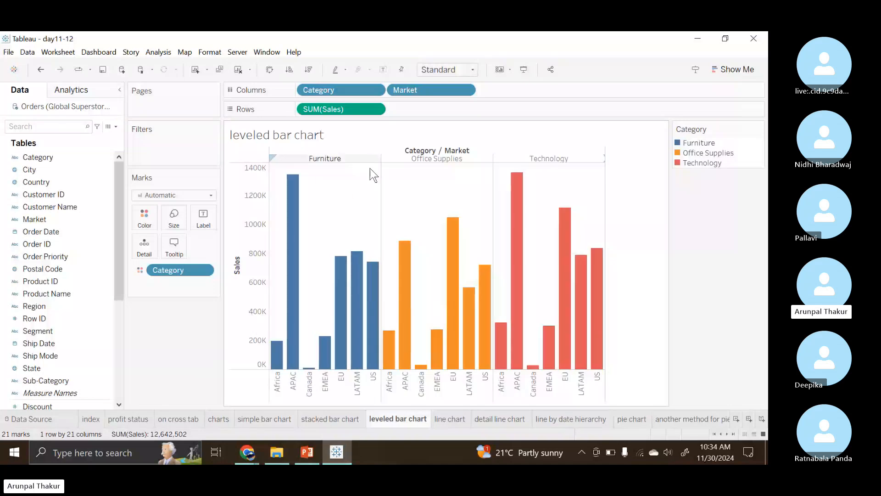
mouse_move(349, 263)
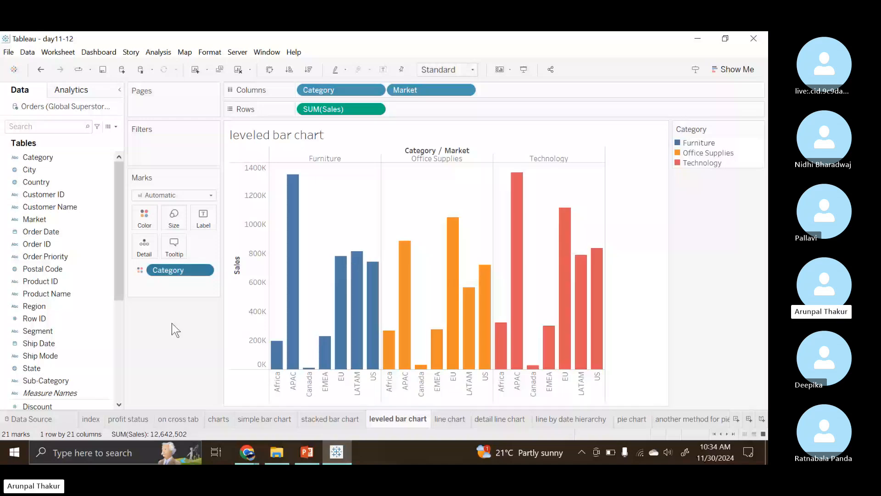
drag(177, 270, 186, 341)
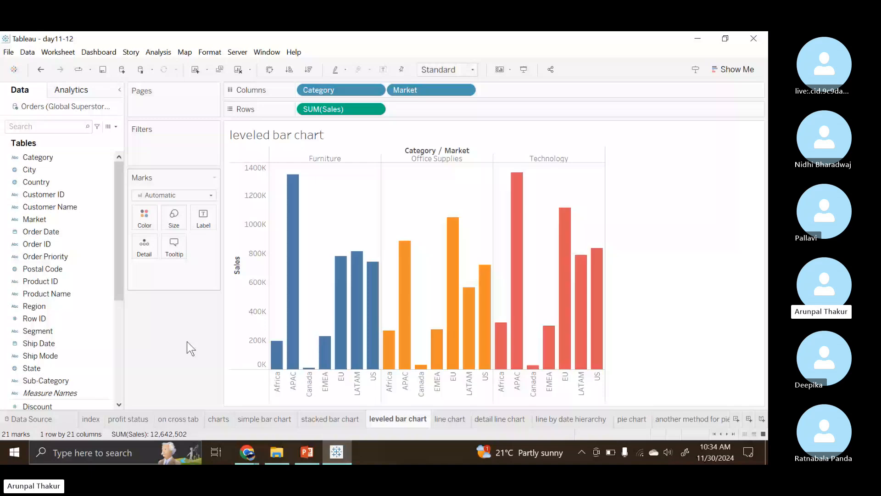
click(240, 72)
Build a bar chart with Category in the columns and Sales in the rows.
double_click(38, 158)
drag(321, 112, 320, 94)
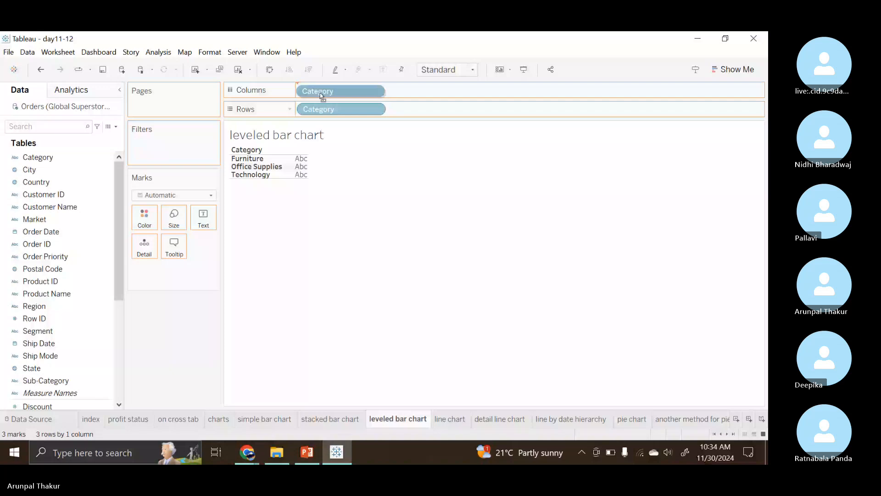
drag(321, 95, 321, 92)
scroll(51, 296, down, 3)
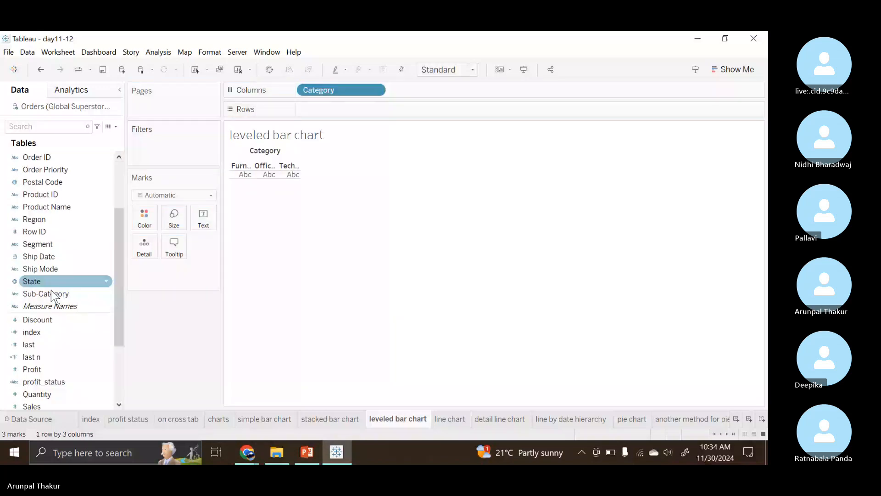
scroll(51, 296, down, 2)
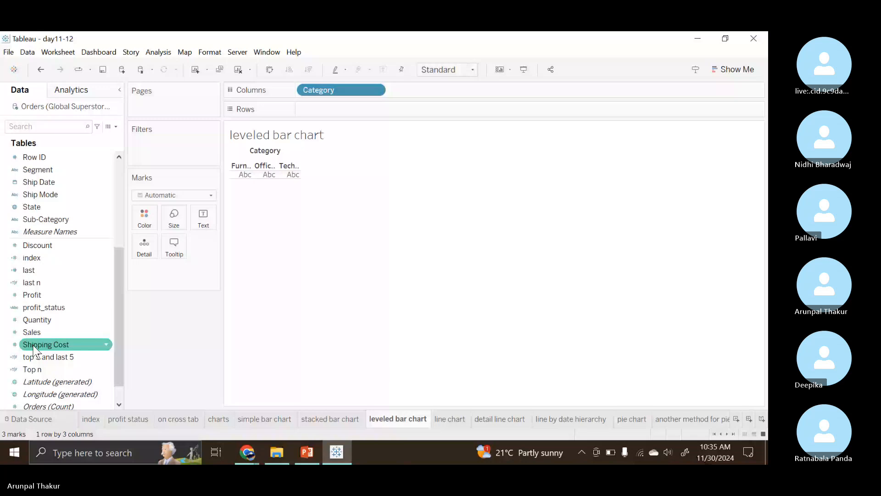
drag(32, 332, 316, 114)
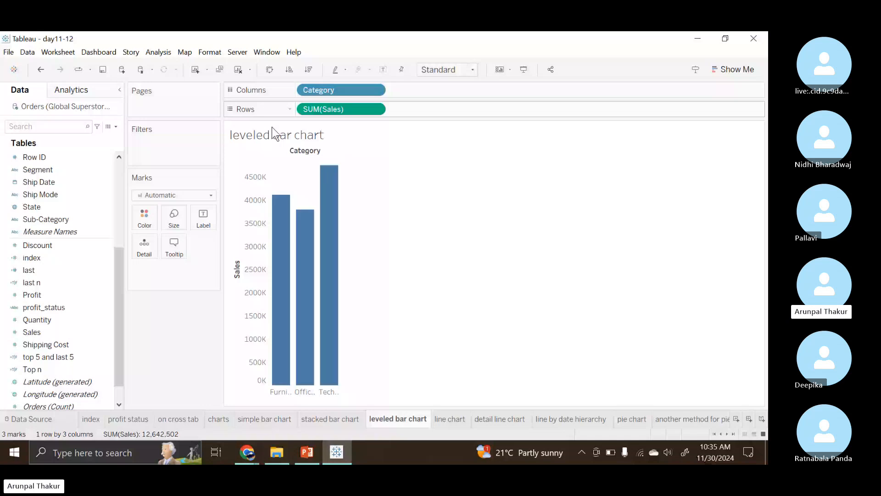
Add Sub-Category after Category in the columns and color the bars by Category.
drag(46, 219, 420, 90)
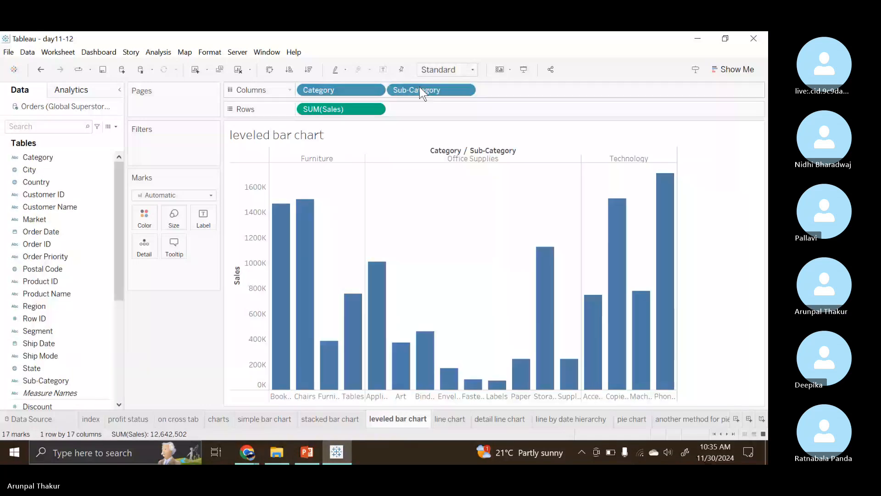
click(72, 159)
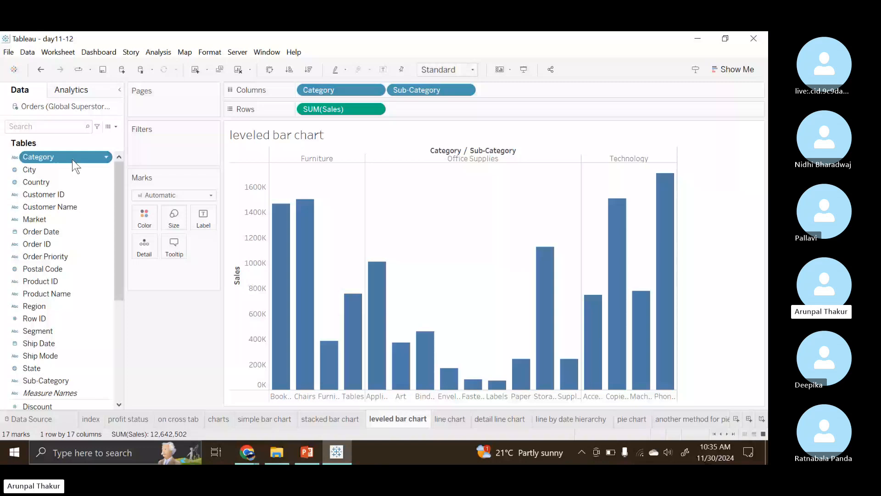
drag(73, 158, 145, 218)
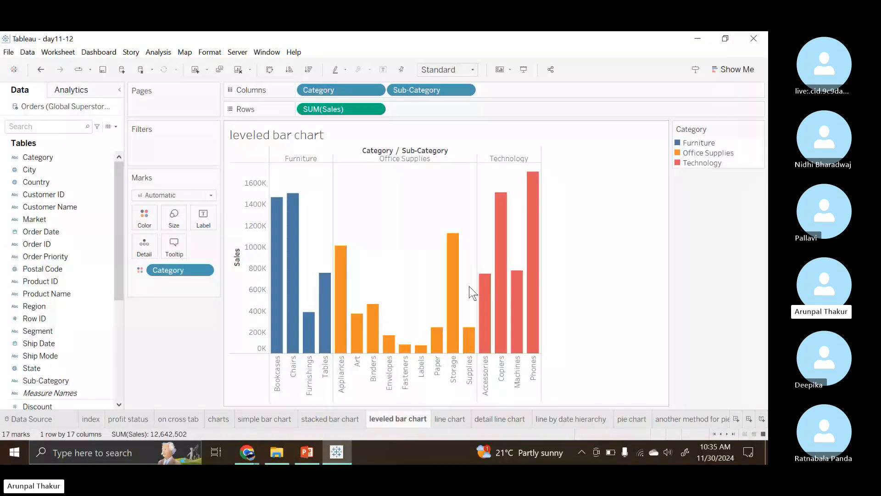
Move Sub-Category ahead of Category in the columns, and put it back after Category.
mouse_move(531, 298)
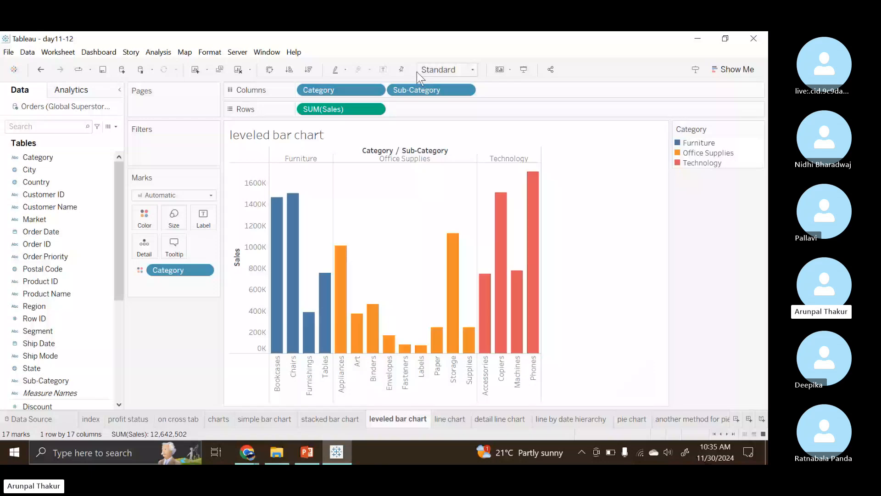
drag(418, 90, 298, 87)
mouse_move(299, 323)
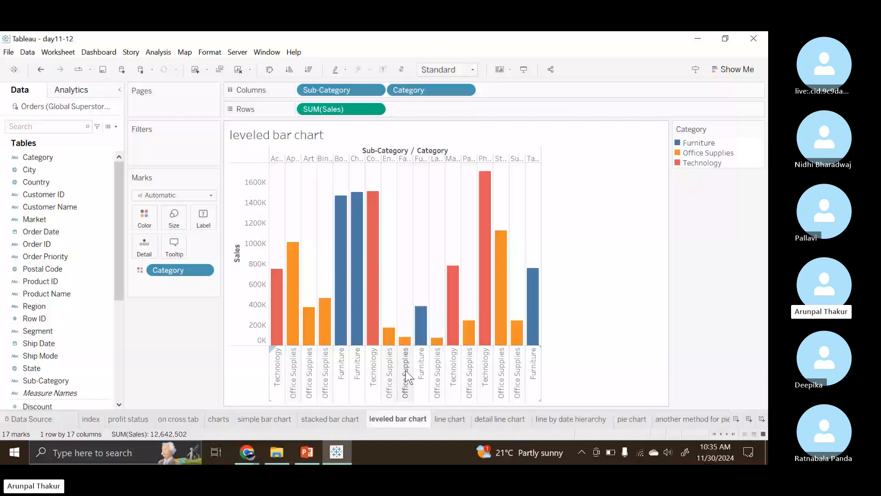
drag(341, 90, 492, 94)
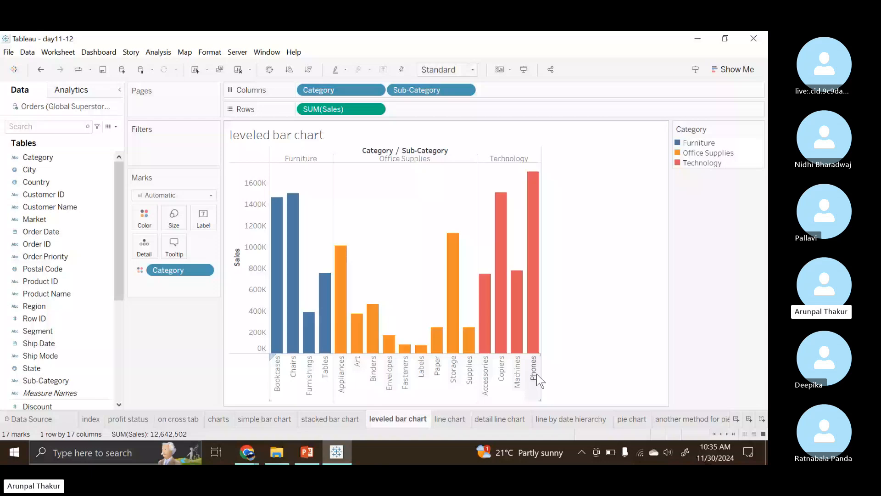
Replace Sub-Category with Market in the columns and place Market ahead of Category.
drag(534, 371, 178, 363)
drag(177, 363, 178, 363)
drag(35, 219, 391, 94)
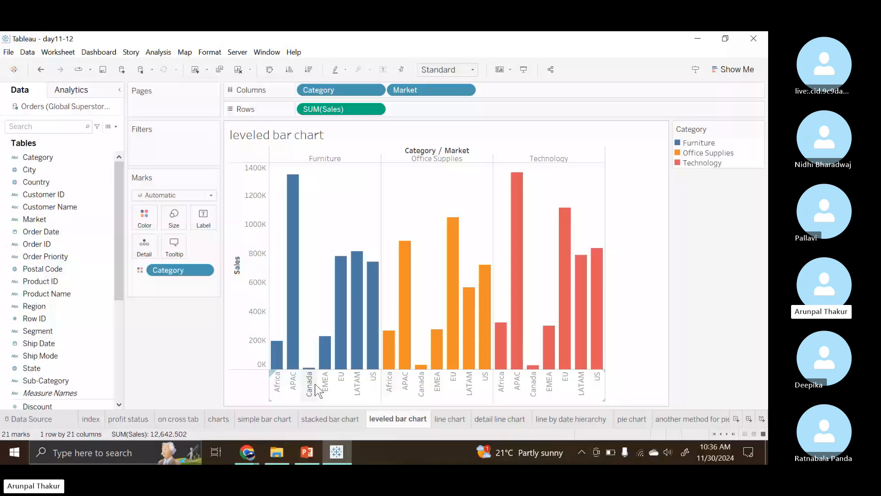
drag(316, 385, 298, 91)
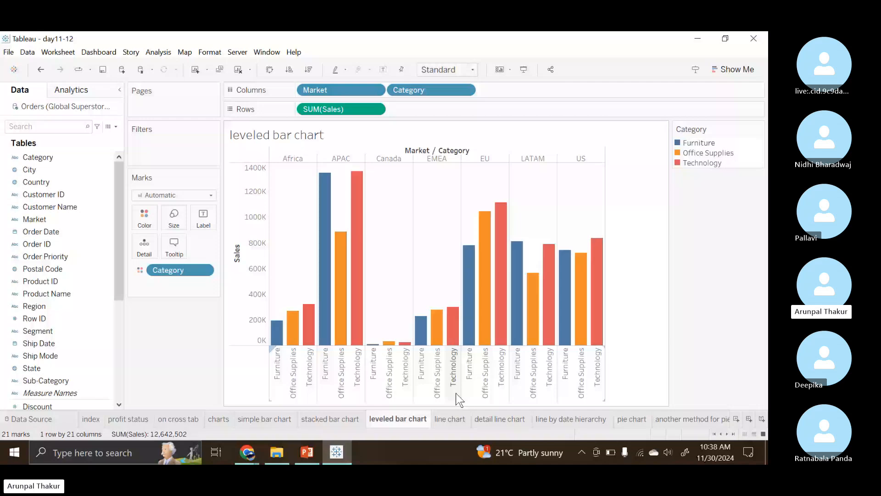
Clear the line chart sheet and plot Sales in the rows against Market in the columns.
click(450, 420)
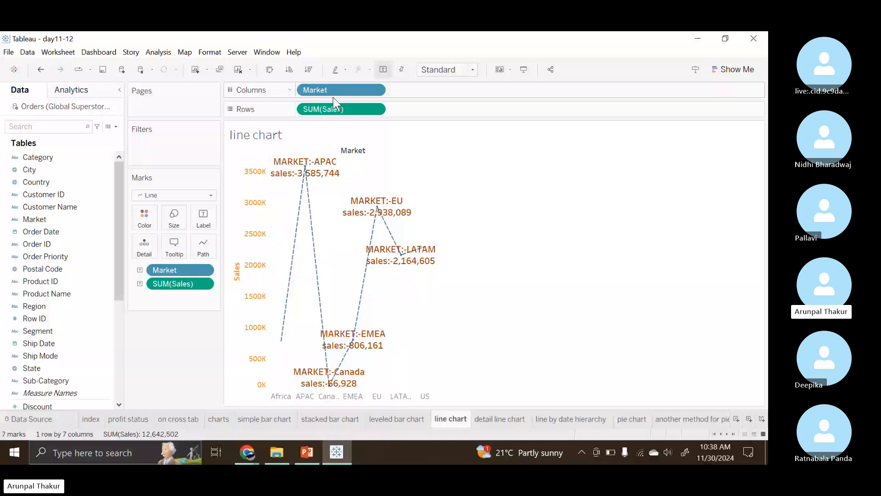
click(238, 70)
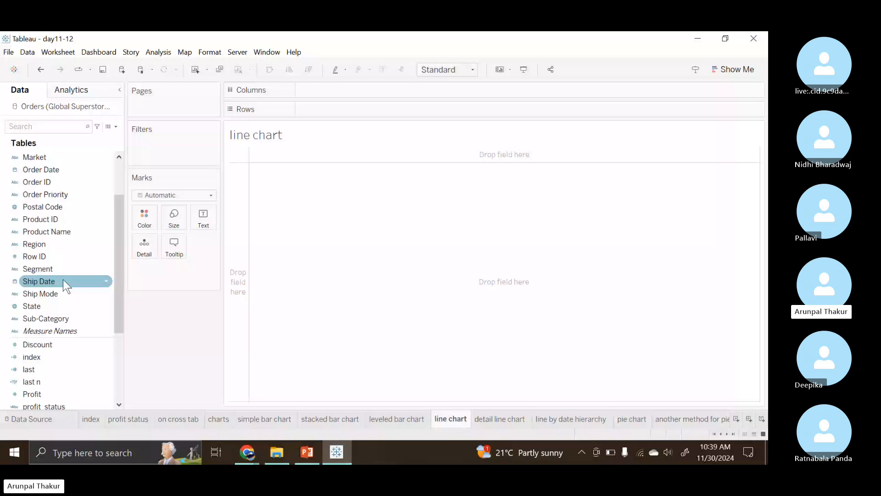
double_click(53, 307)
scroll(53, 194, up, 3)
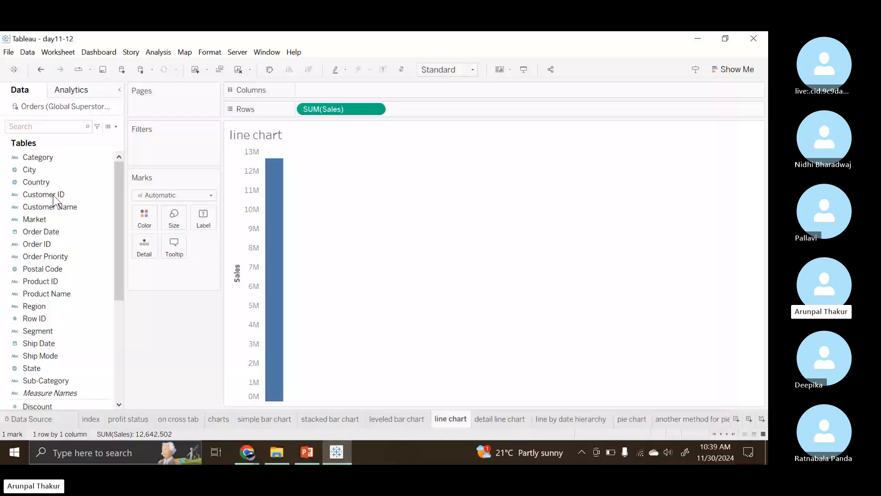
double_click(42, 219)
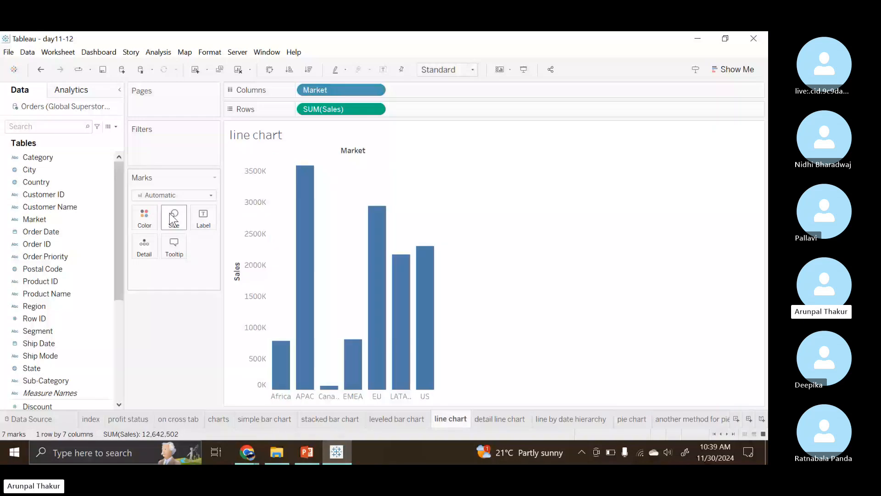
Change the mark type to Line and give the line the dotted pattern.
click(194, 195)
click(194, 230)
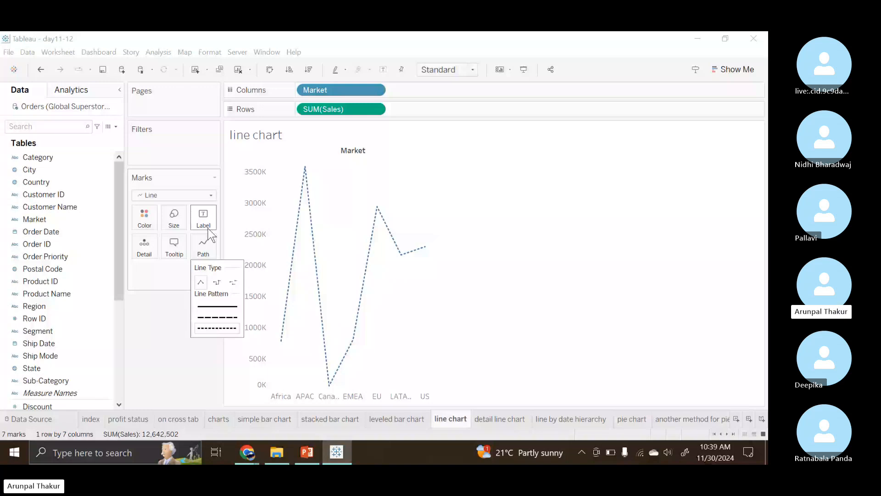
click(167, 309)
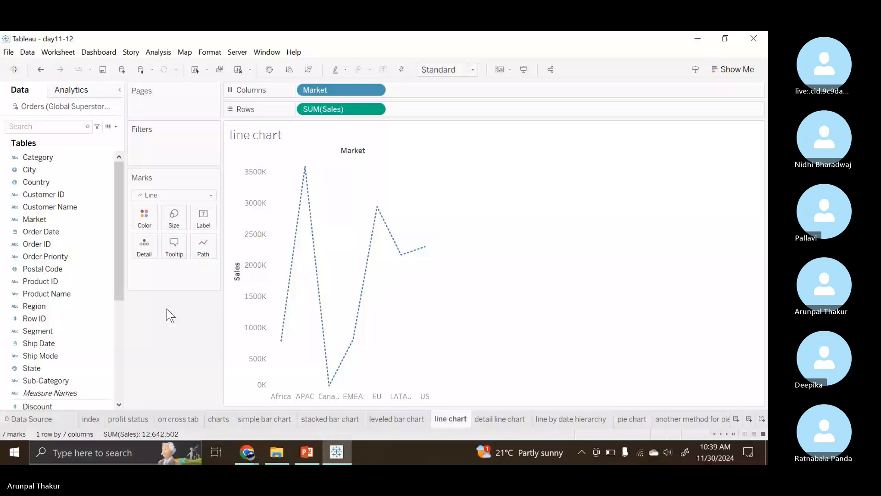
Add Market and Sales as labels on the line's marks.
scroll(56, 277, down, 4)
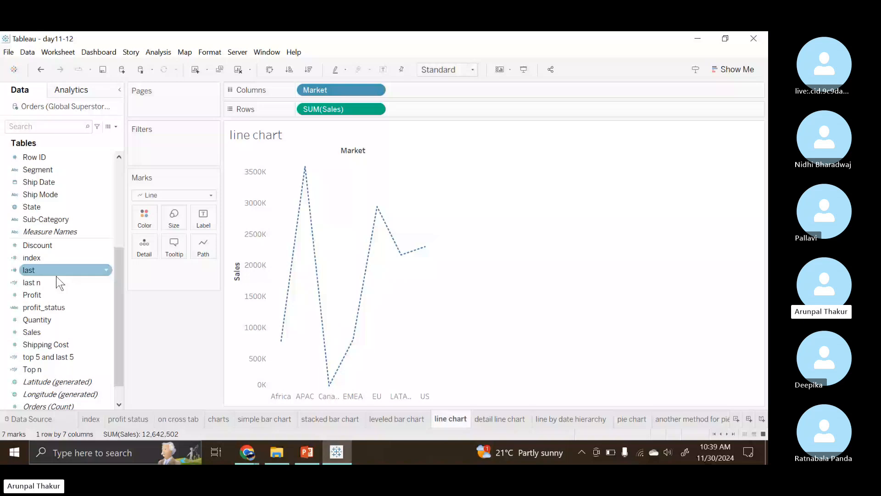
scroll(60, 282, up, 4)
drag(34, 219, 209, 221)
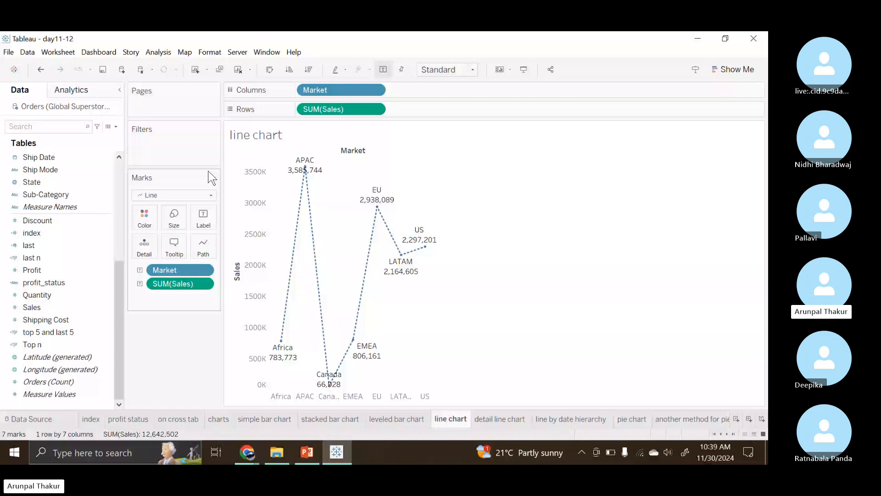
Edit the Market and Sales label text, coloring it red and enlarging its font.
click(204, 218)
click(303, 268)
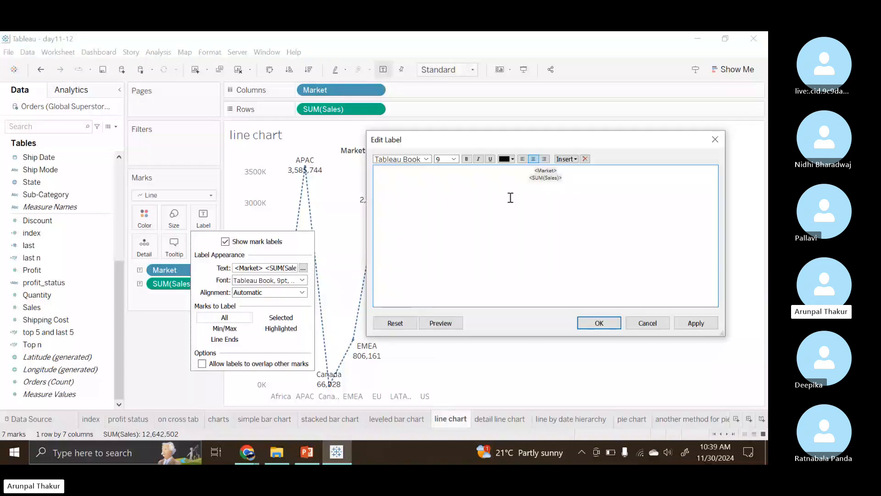
click(513, 159)
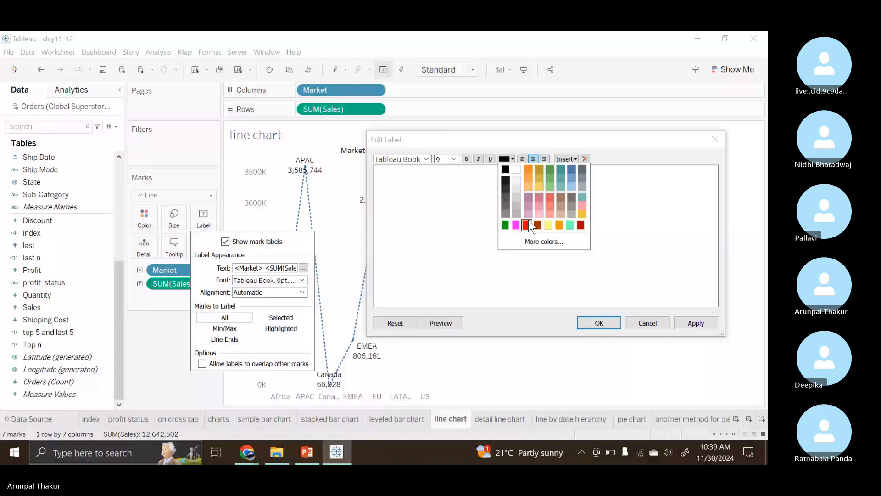
click(527, 224)
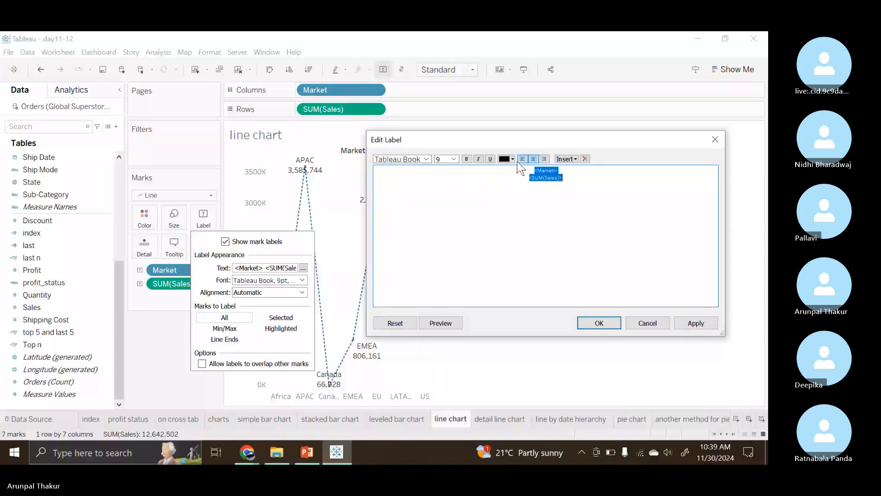
click(453, 159)
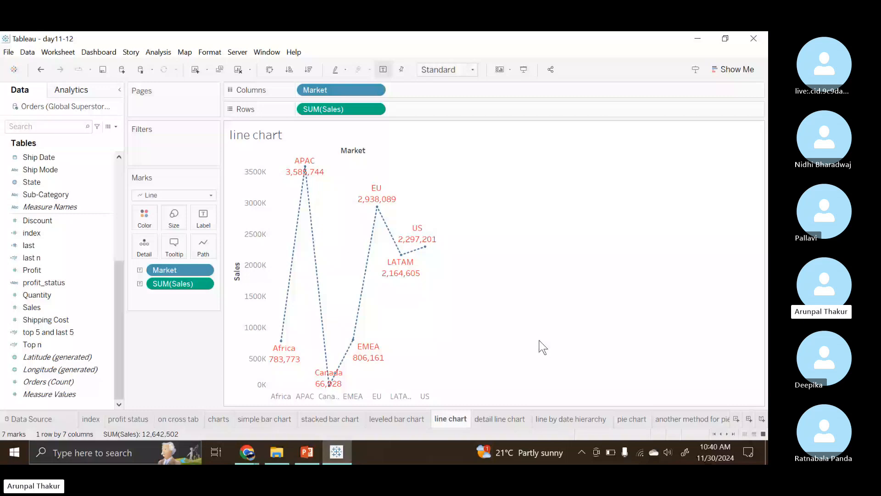
Set the vertical alignment of the mark labels to bottom.
click(203, 218)
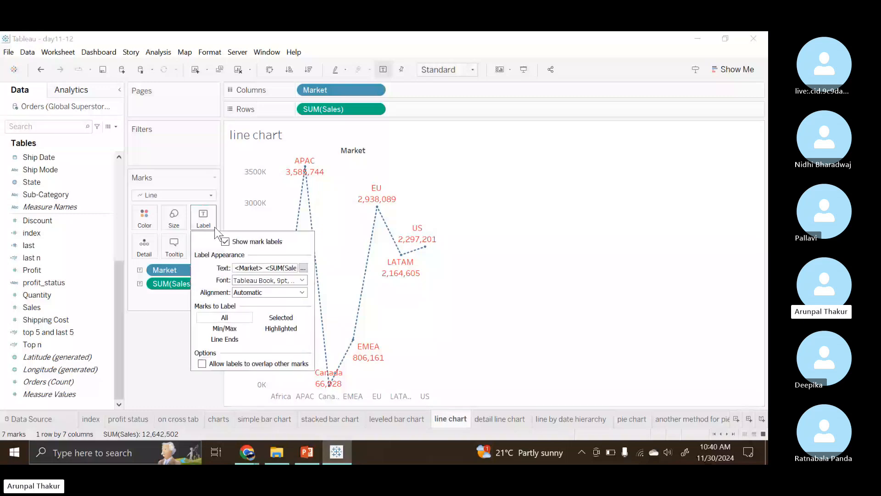
click(301, 293)
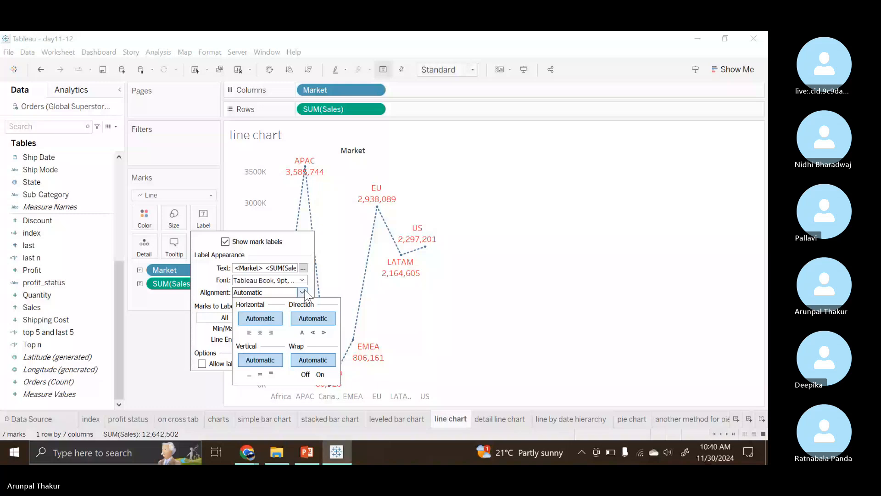
click(250, 375)
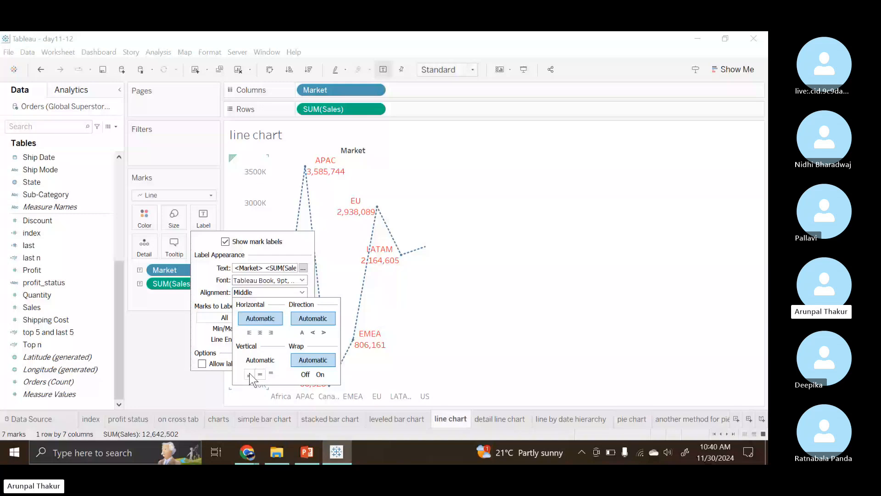
click(249, 375)
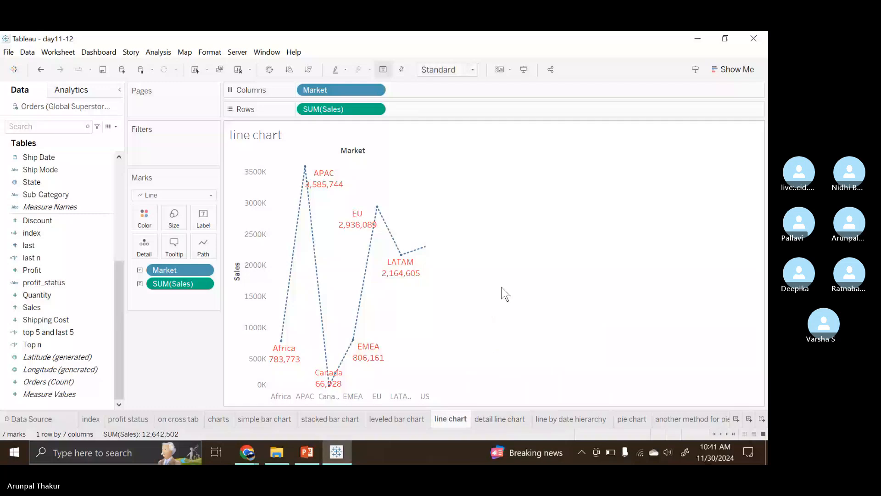
Switch to the Skype call in the browser and dismiss its recording notice.
click(248, 452)
click(230, 399)
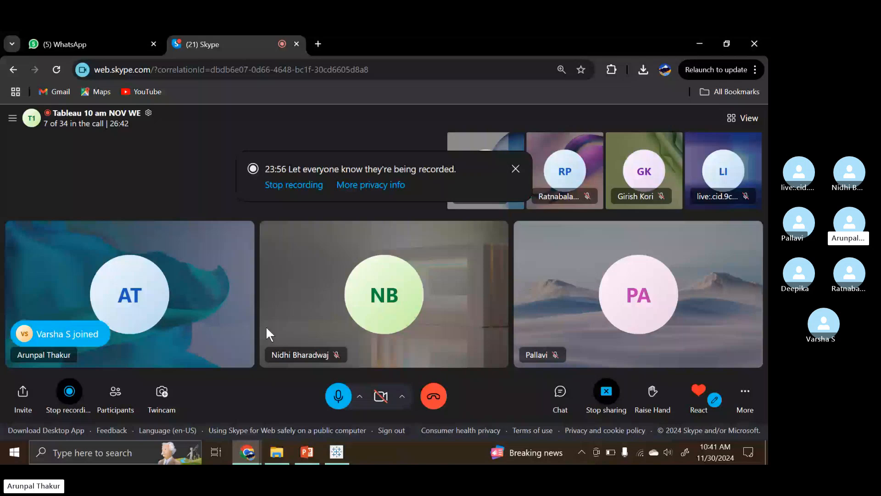
click(516, 168)
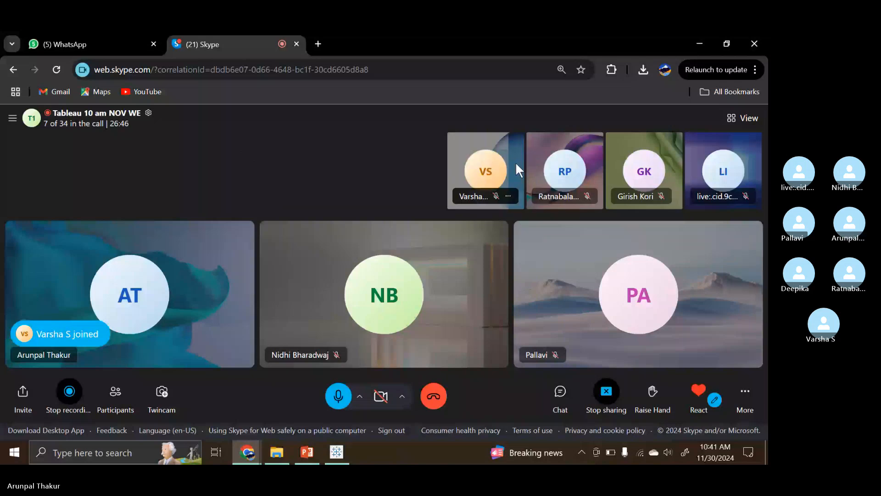
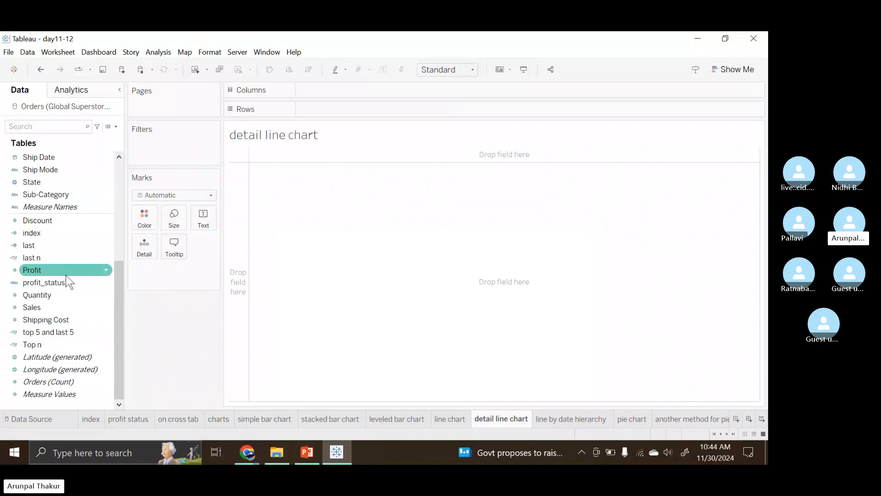
On the detail line chart sheet, plot Sales in the rows by year of Order Date in the columns.
double_click(59, 305)
scroll(60, 233, up, 4)
scroll(53, 192, up, 2)
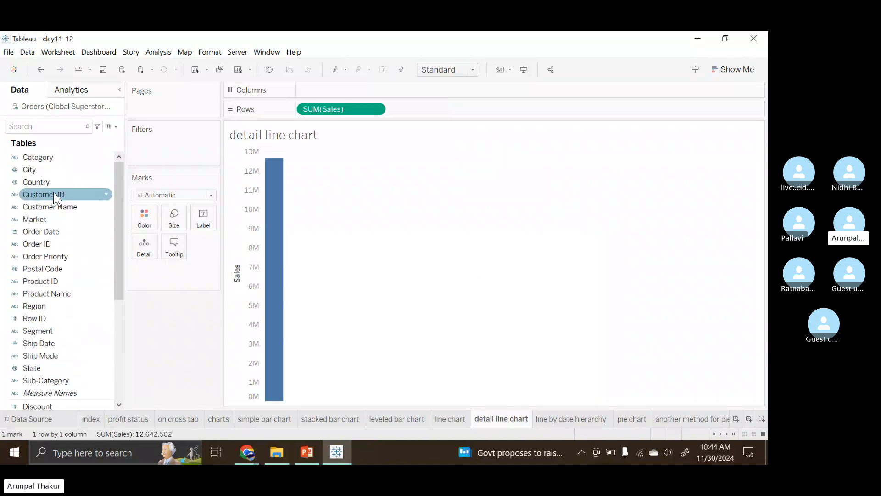
double_click(55, 233)
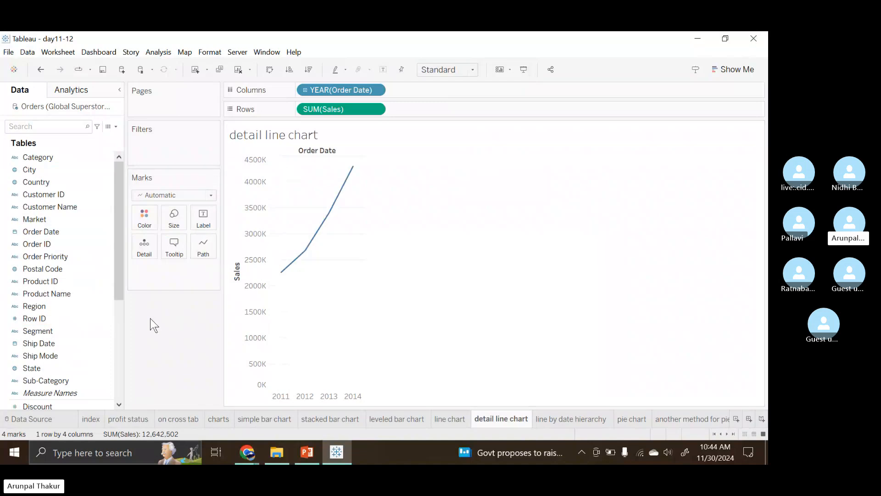
Color the lines by Category and fit the chart to Entire View.
scroll(79, 337, down, 3)
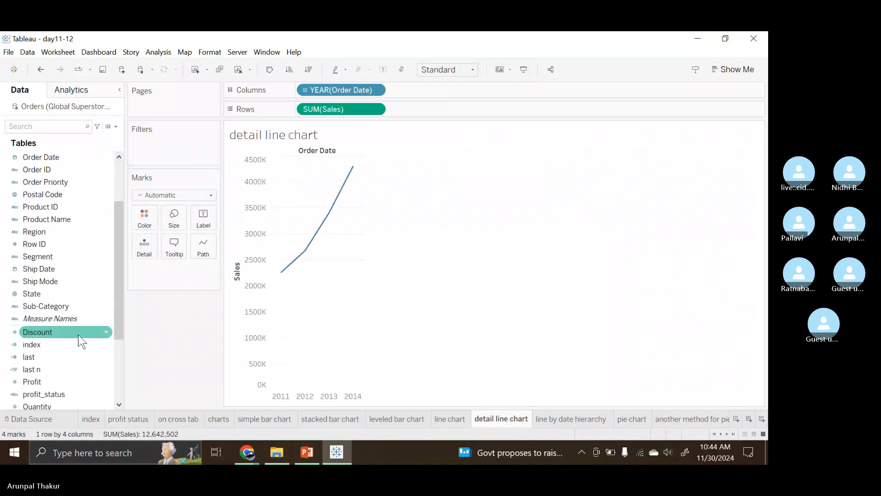
scroll(78, 334, up, 3)
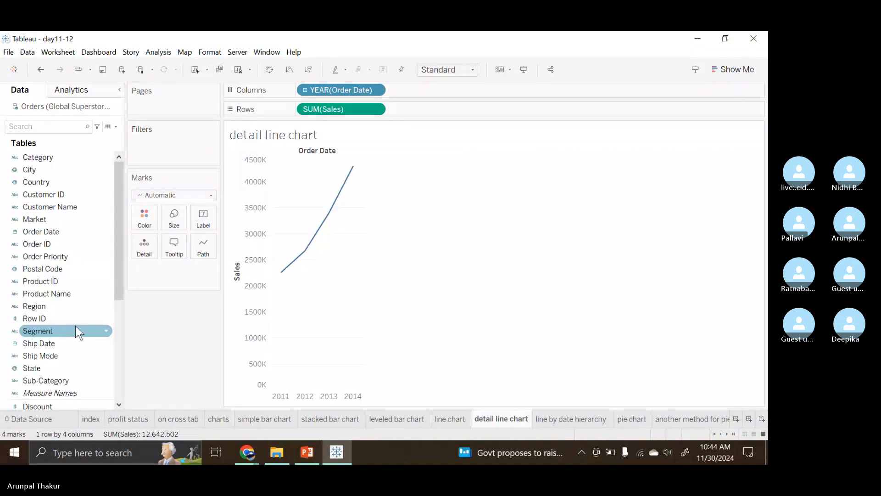
drag(35, 160, 145, 217)
click(472, 70)
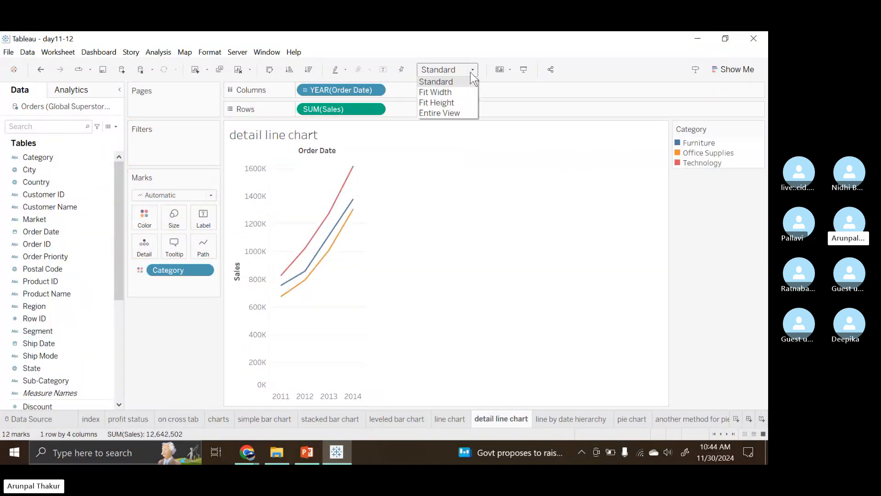
click(467, 113)
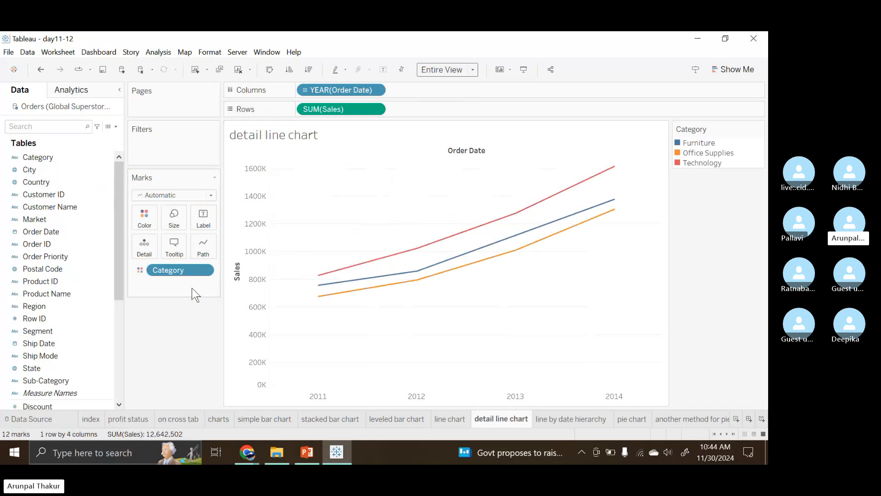
Give the Category lines the dashed pattern and set the labels' vertical alignment to top.
click(209, 255)
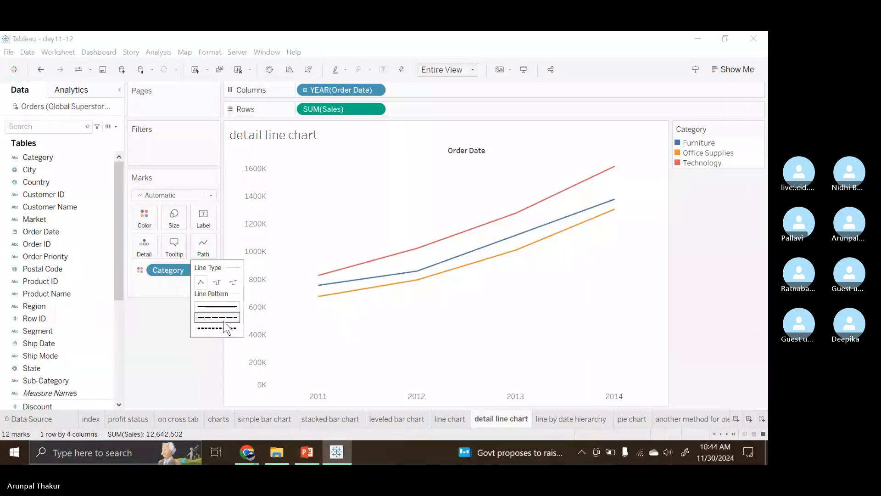
click(226, 328)
click(214, 228)
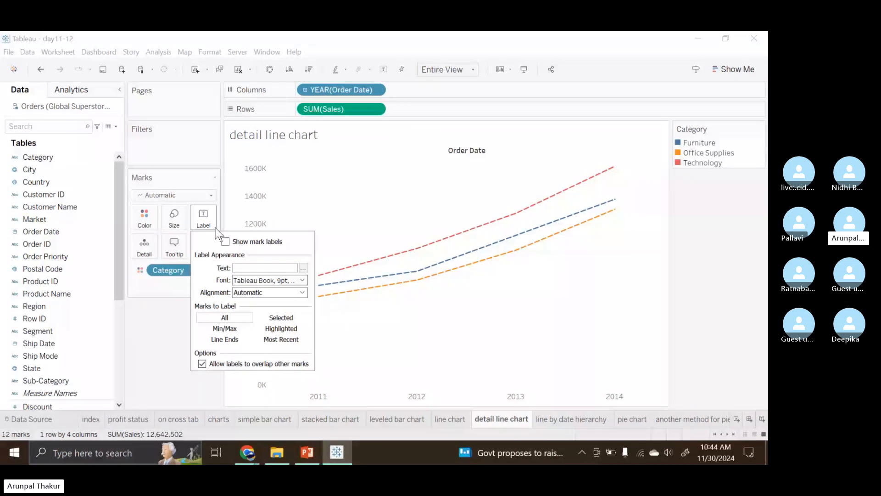
click(302, 292)
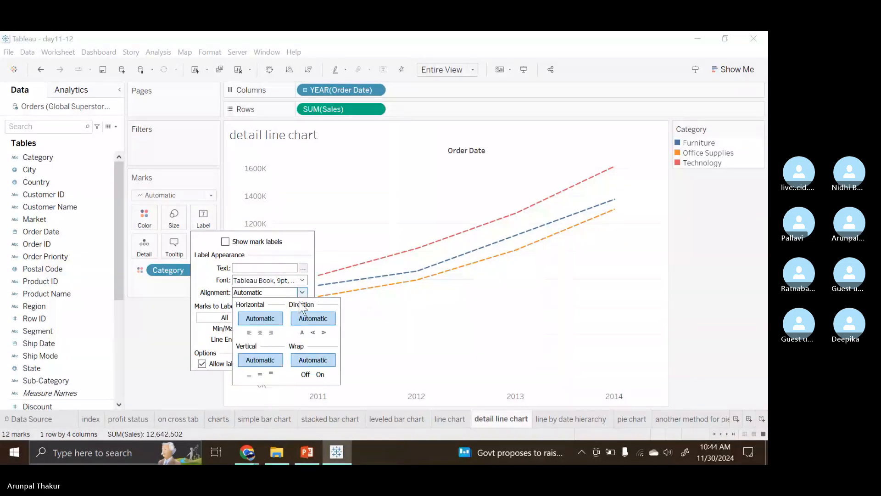
click(271, 374)
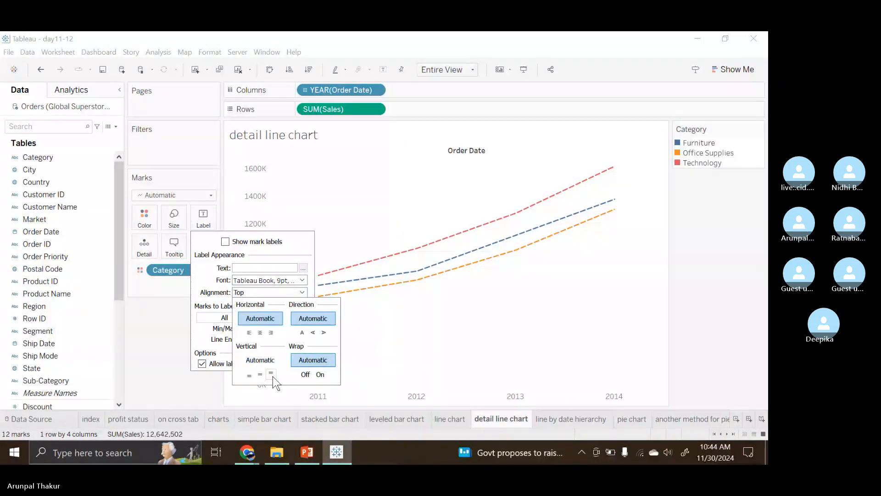
click(172, 338)
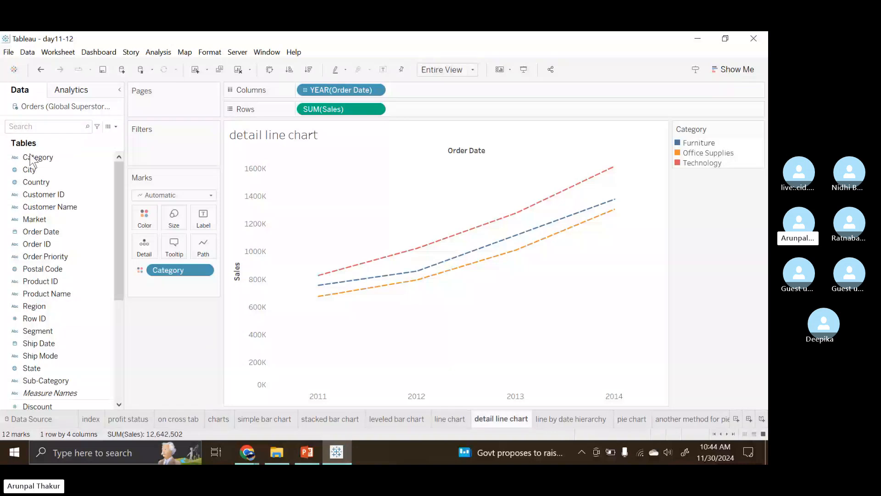
Label the Category lines with Category and Sales, and remove the Category label so only the Sales label remains.
drag(32, 158, 192, 220)
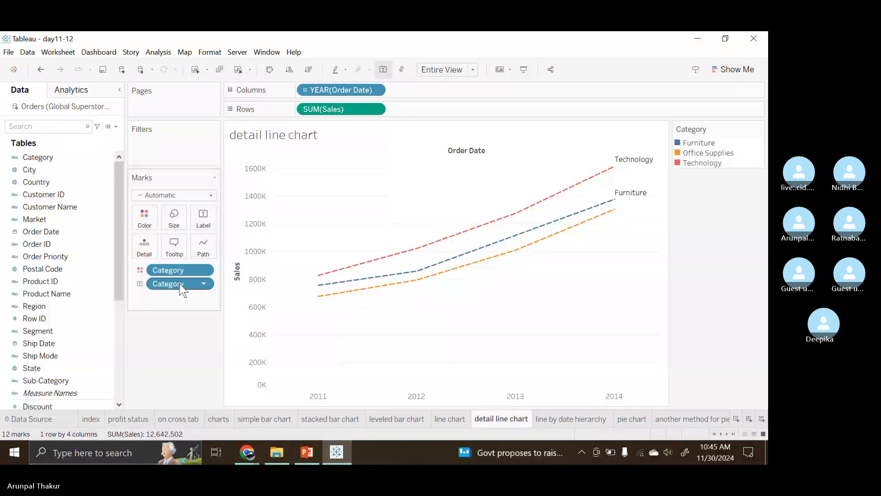
scroll(58, 332, down, 5)
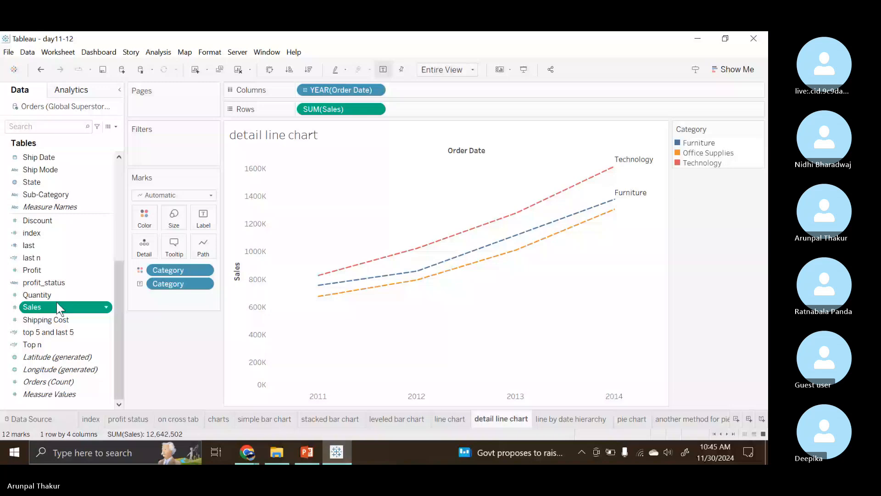
drag(56, 302, 163, 351)
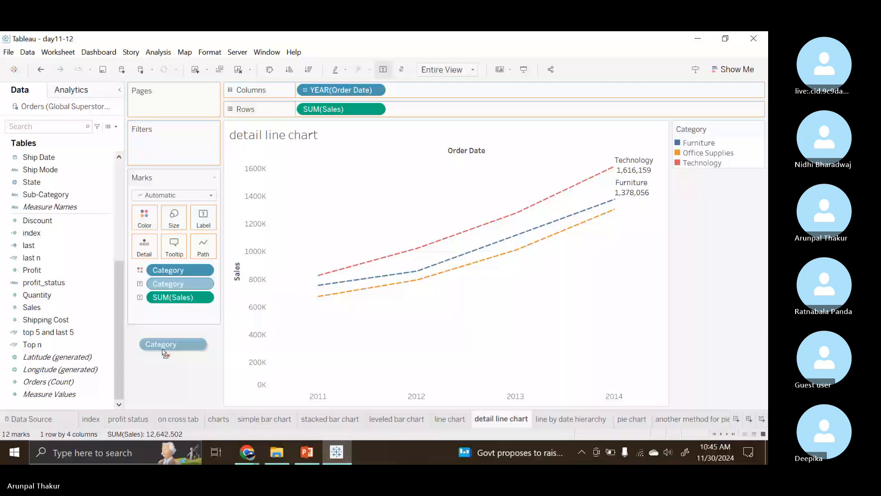
drag(163, 351, 163, 351)
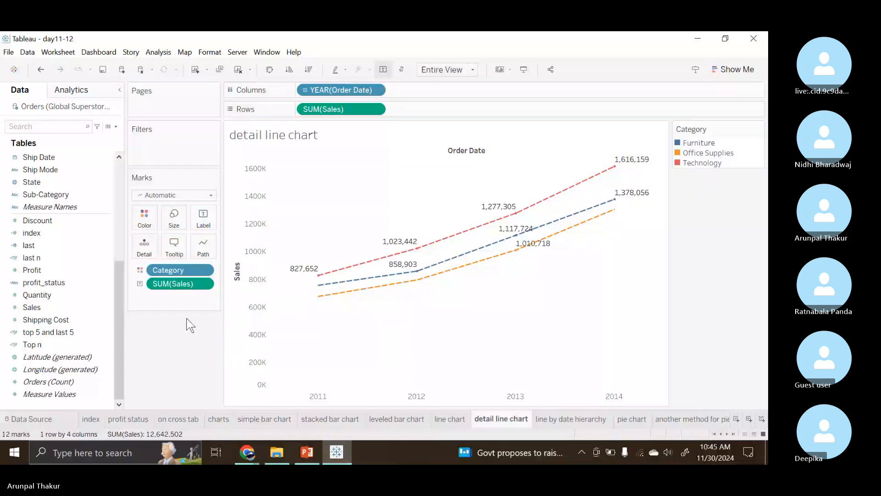
Give the Category lines the solid line pattern and inspect the Office Supplies points for 2014, 2012 and 2011.
click(204, 246)
click(213, 307)
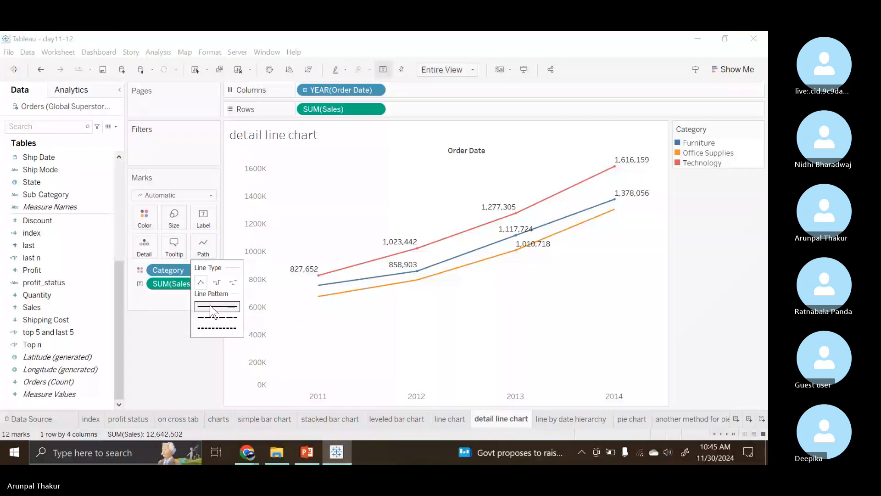
mouse_move(617, 216)
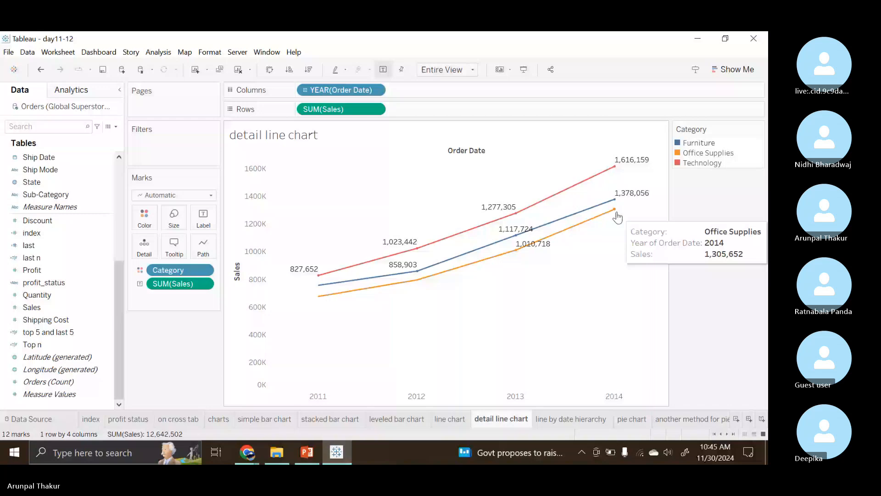
mouse_move(357, 294)
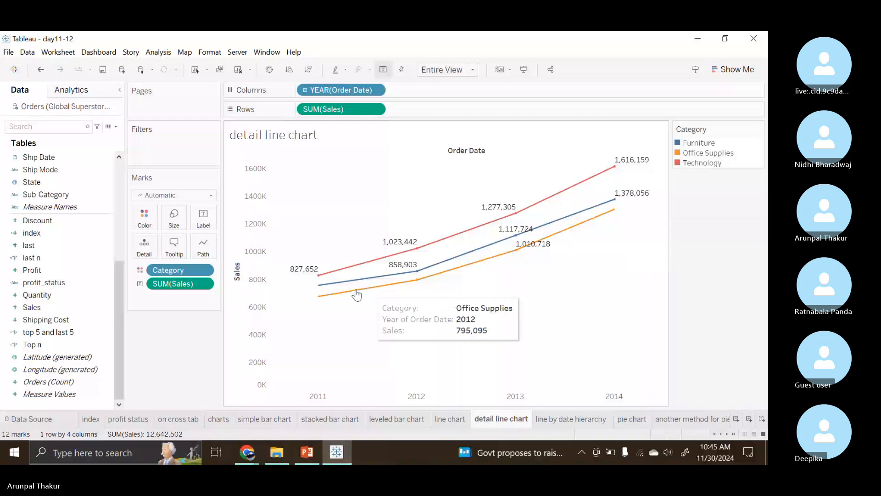
mouse_move(326, 302)
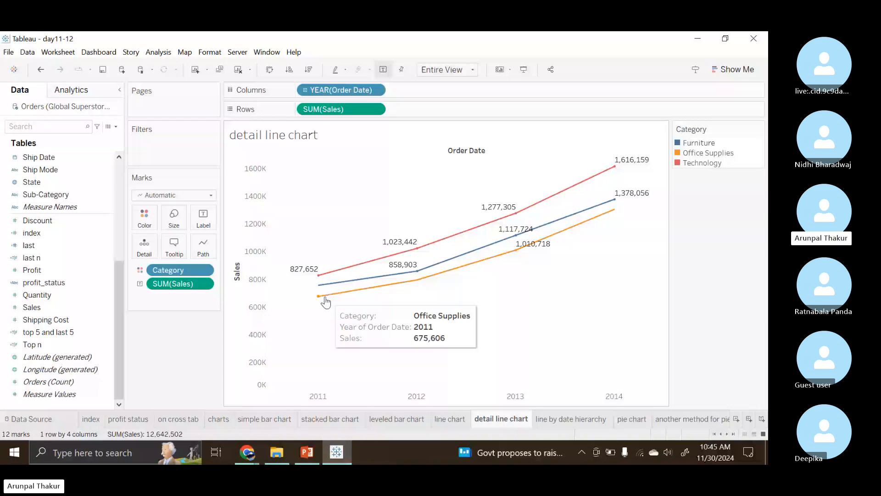
Step back and forward through the change history to restore the dashed Category lines with the custom "Profit:" labels.
key(ctrl+z)
key(ctrl+z)
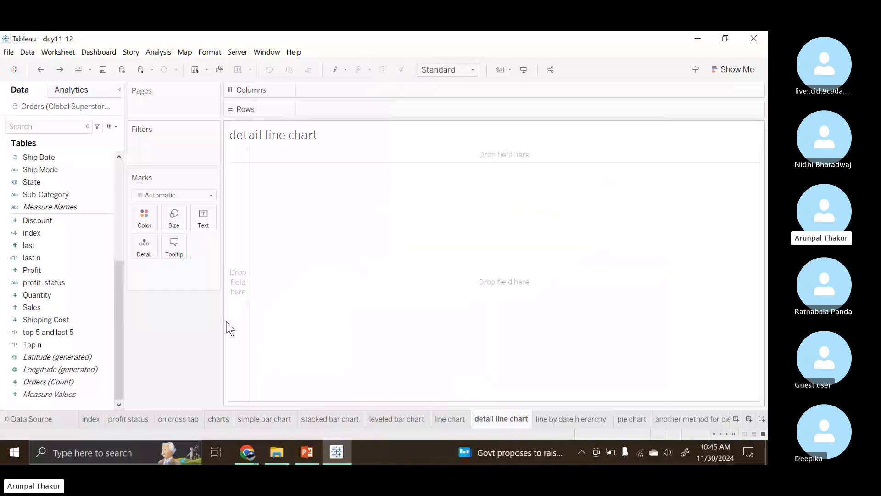
key(ctrl+y)
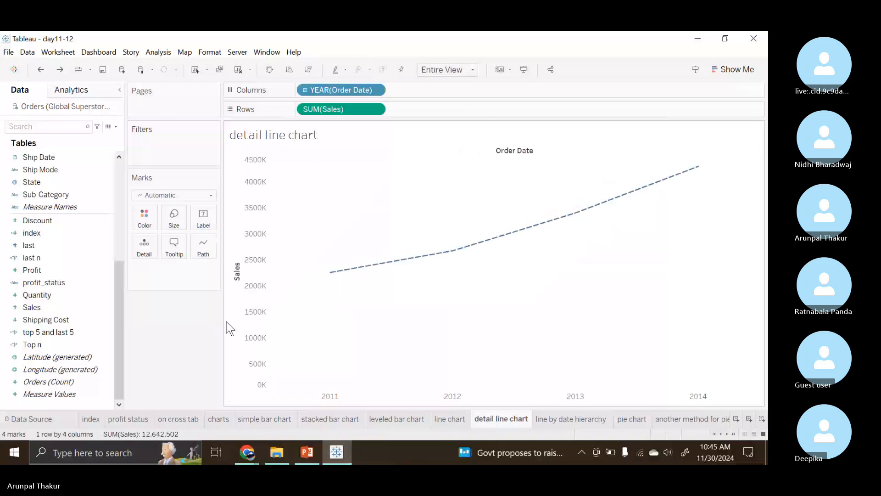
key(ctrl+y)
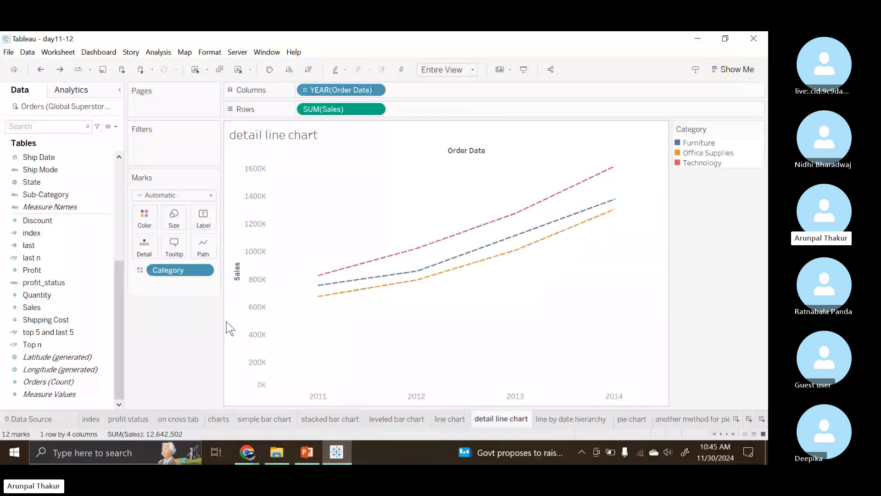
key(ctrl+y)
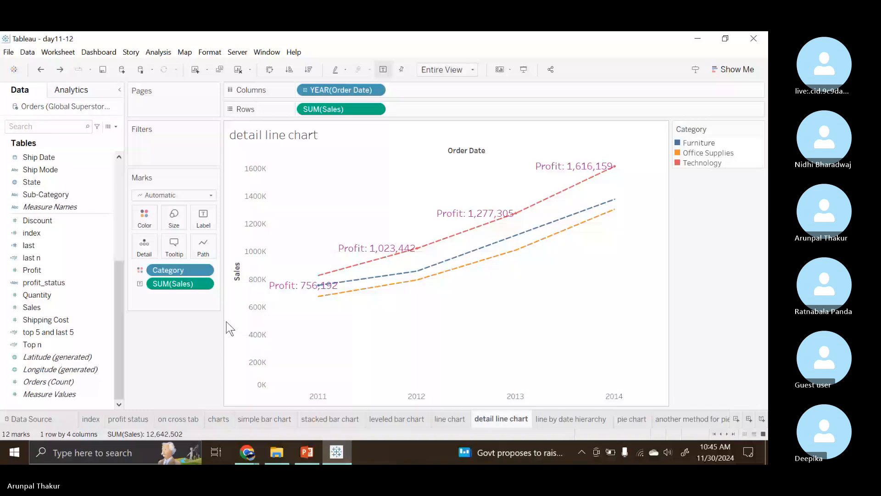
Change the mark label text to "Sales: <SUM(Sales)>" with centered alignment, and reopen the label text editor.
click(203, 219)
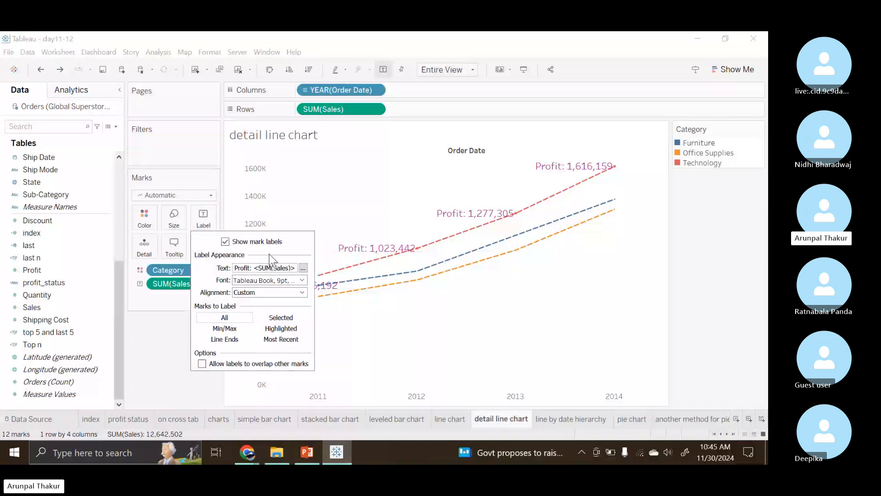
click(303, 269)
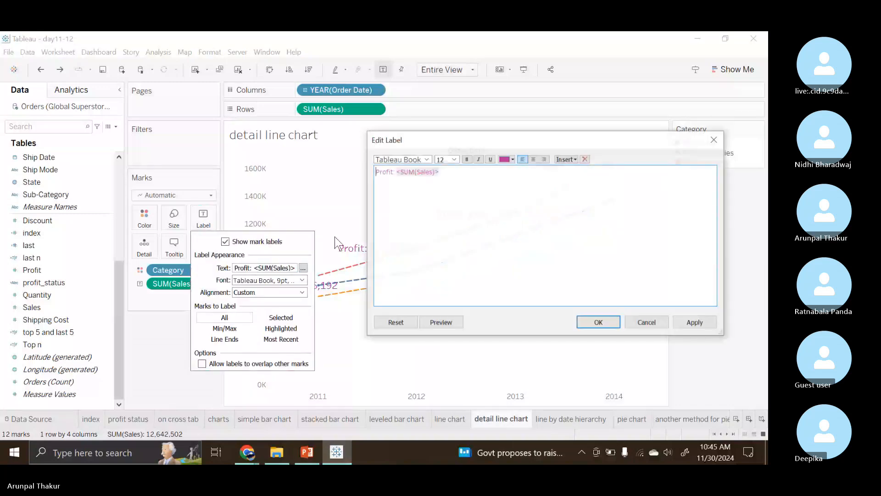
double_click(394, 173)
click(400, 173)
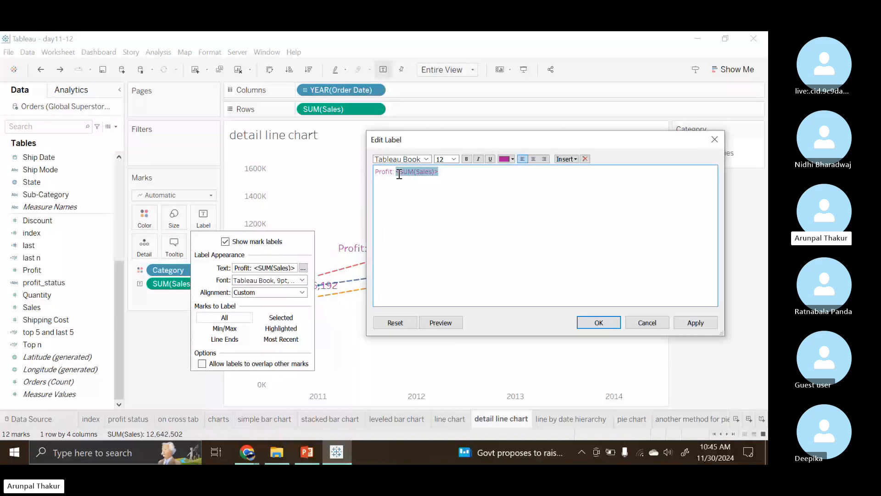
double_click(384, 172)
text(Sales)
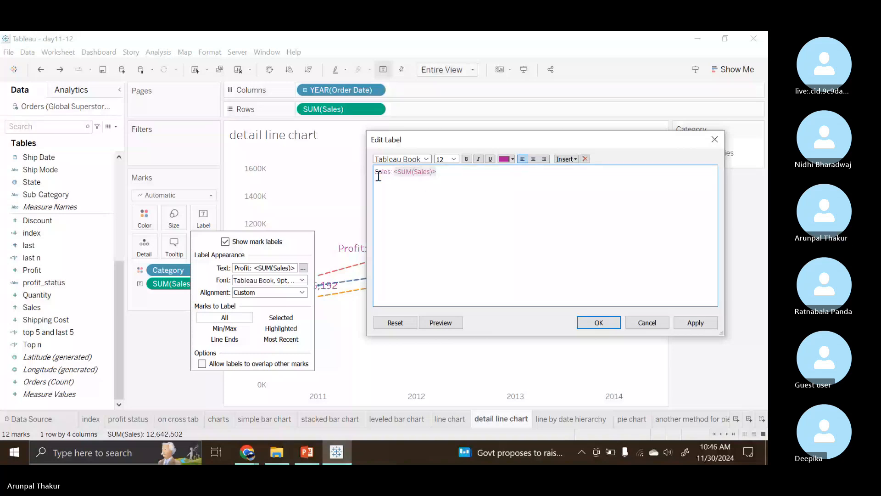
click(534, 160)
text(:)
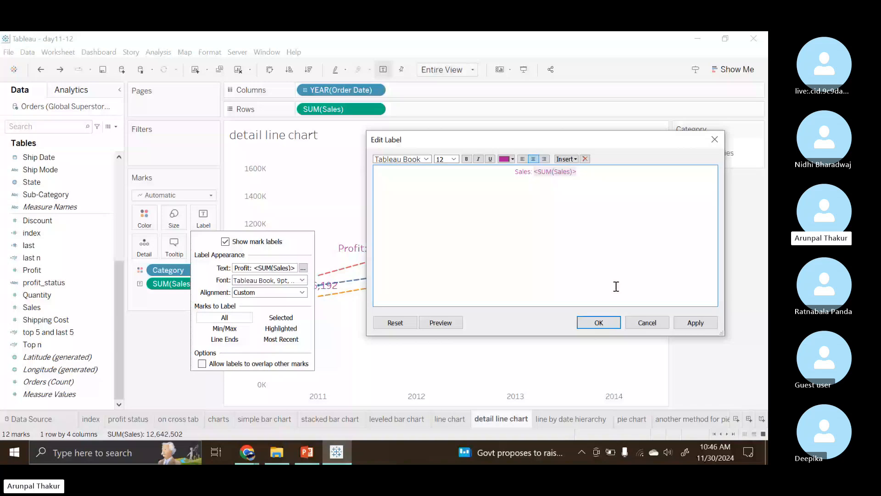
click(598, 322)
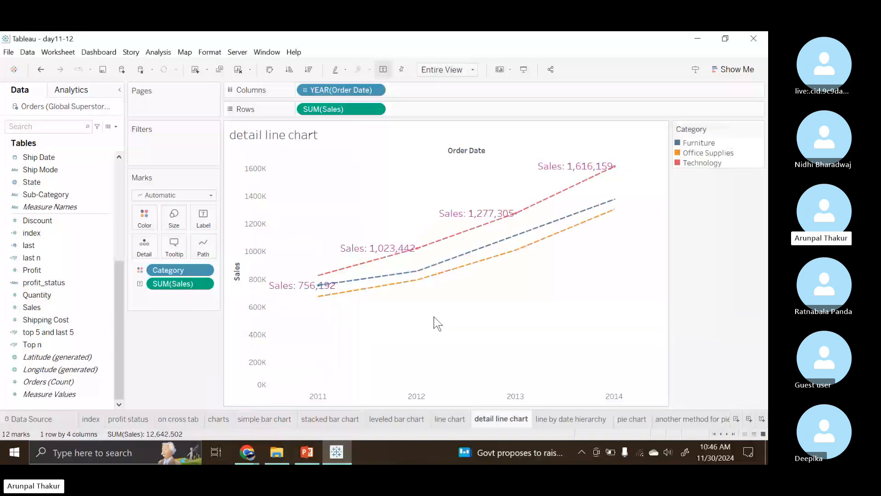
click(205, 220)
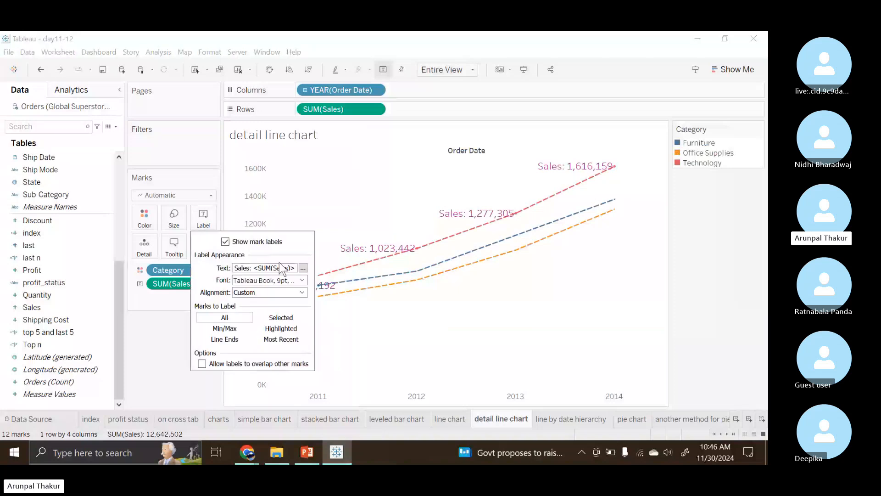
click(303, 269)
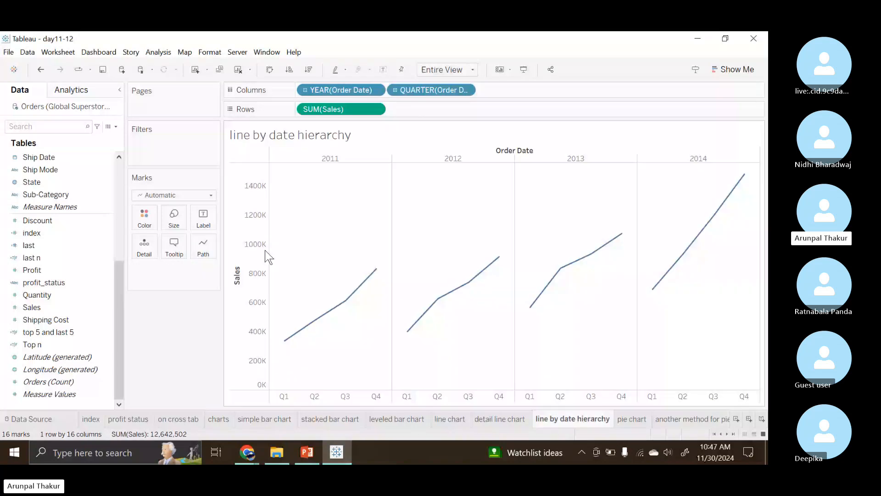
On the line by date hierarchy sheet, drill Order Date in the columns down from quarter to month and day.
drag(266, 250, 142, 331)
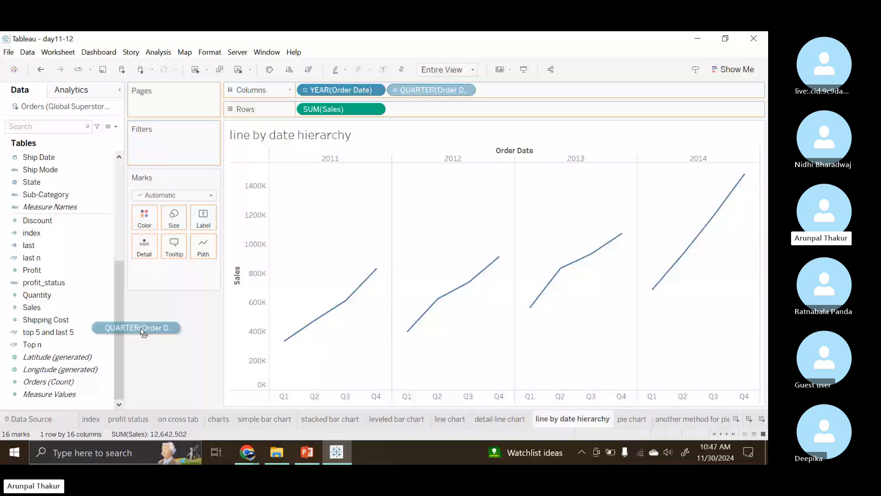
drag(142, 332, 303, 90)
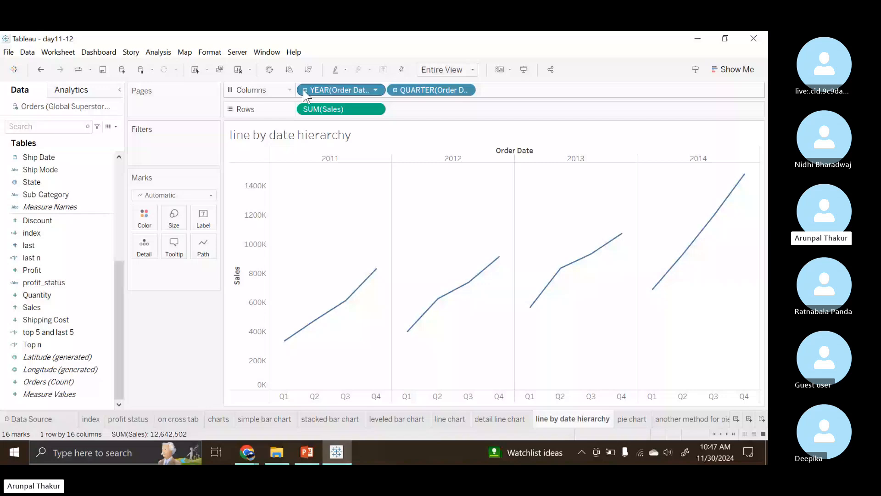
click(395, 90)
click(487, 90)
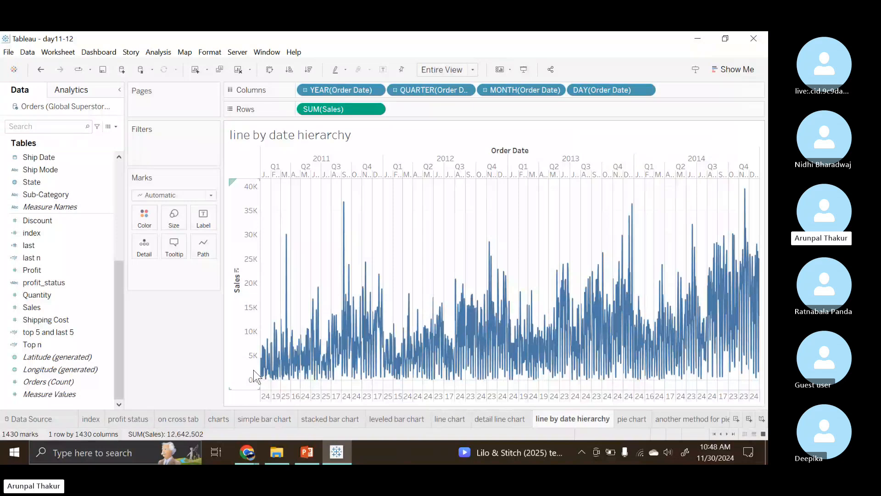
mouse_move(574, 377)
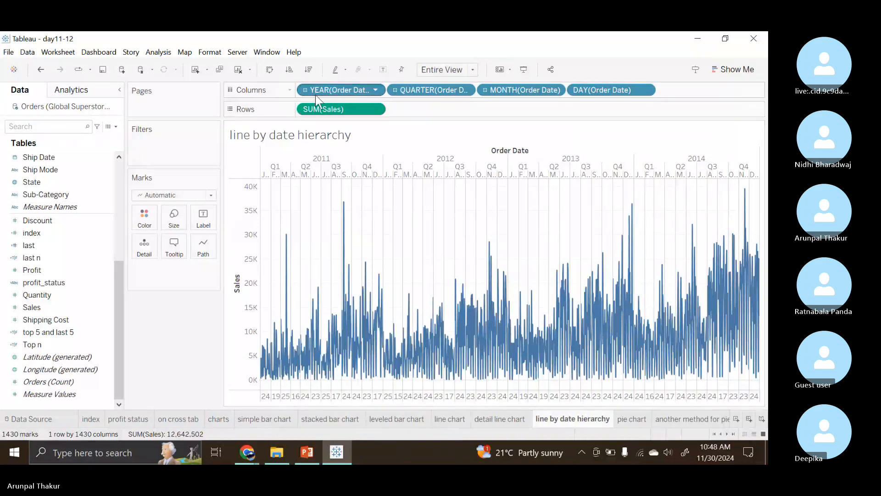
Collapse the Order Date hierarchy in the columns from day back up to year.
click(485, 90)
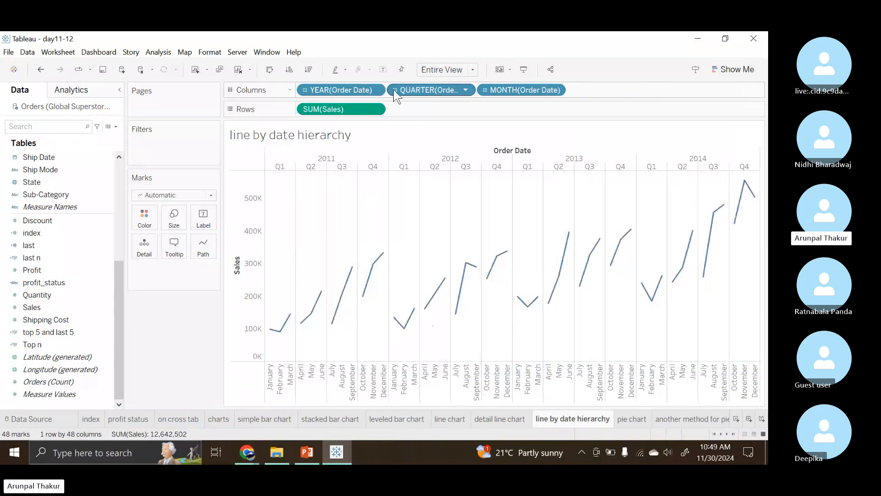
click(394, 90)
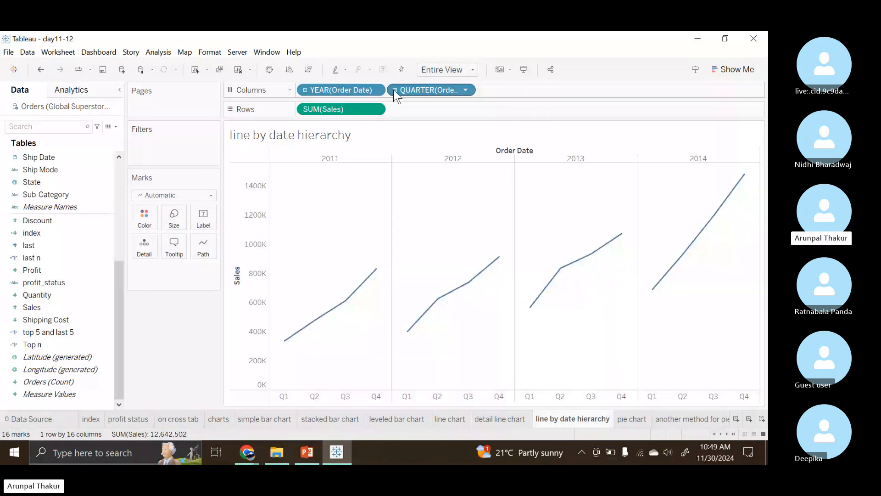
click(394, 90)
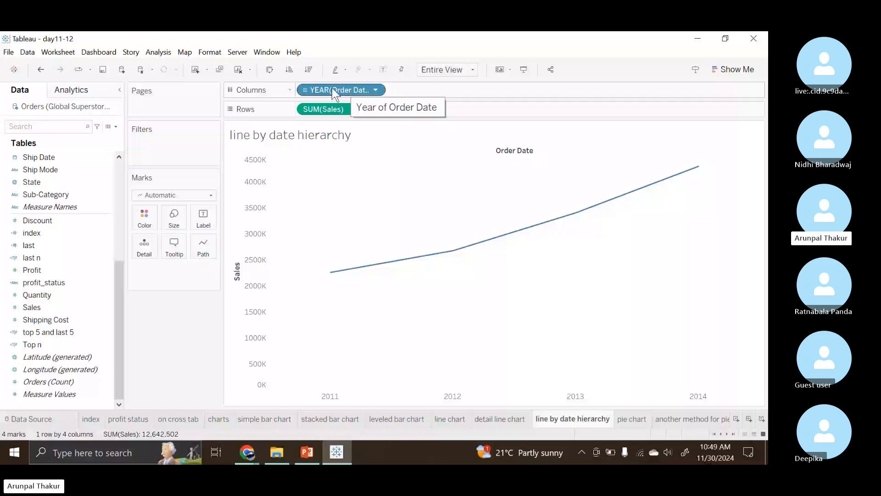
Convert the discrete year of Order Date in the columns to continuous year, and undo and redo the conversion to compare.
click(374, 90)
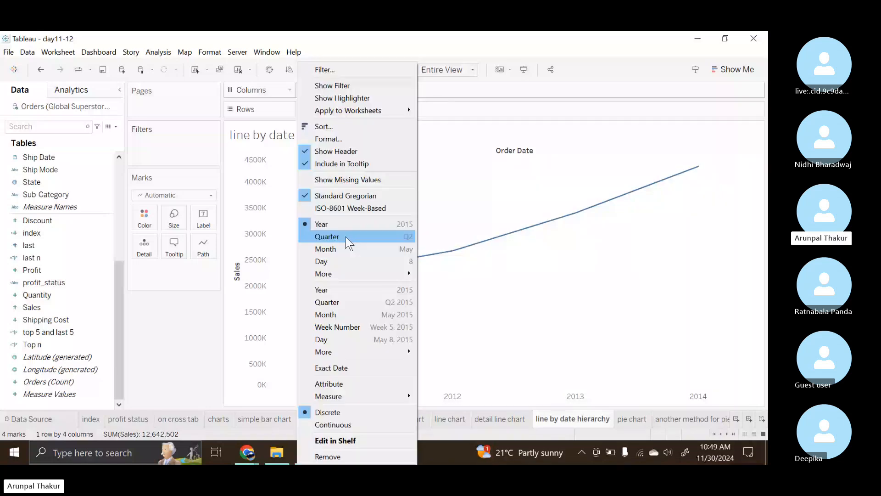
click(339, 290)
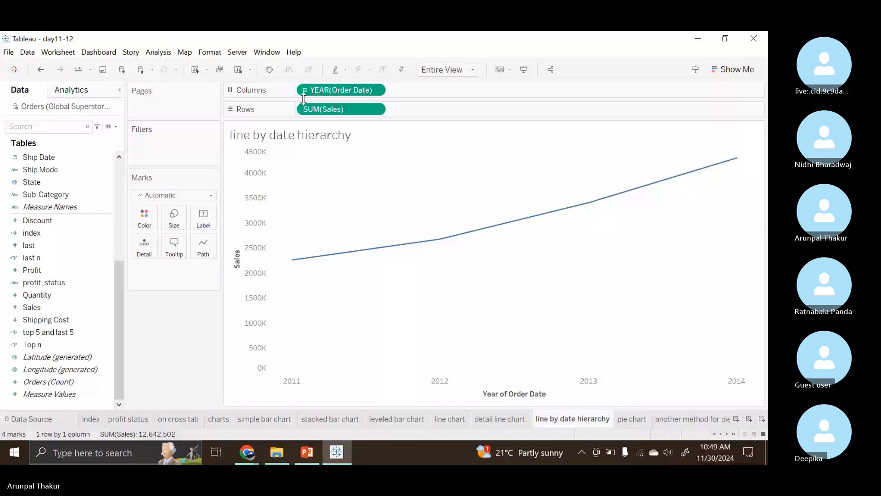
key(ctrl+z)
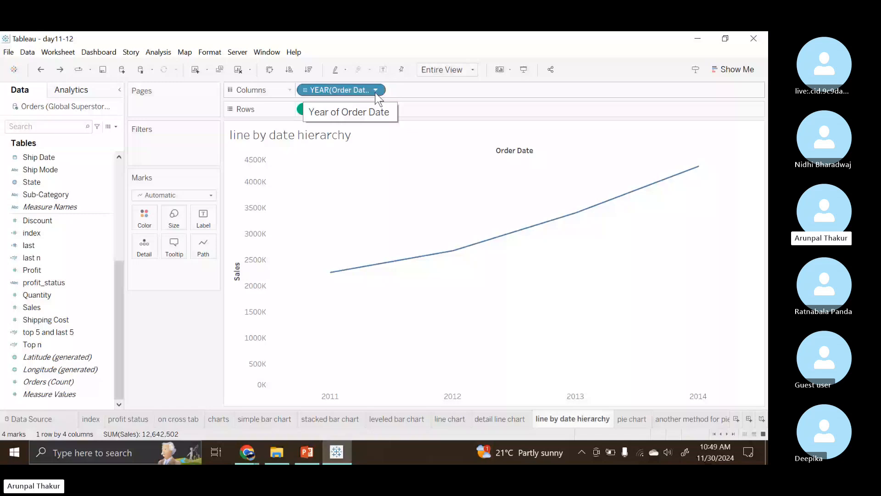
key(ctrl+y)
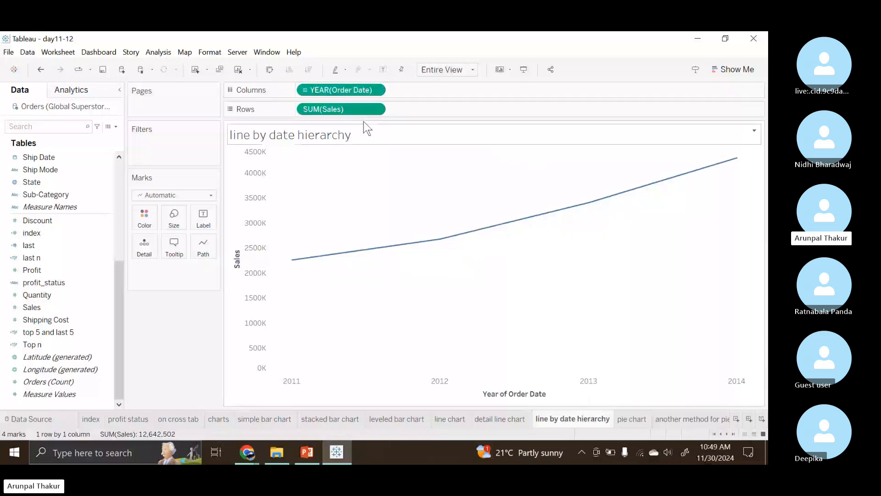
Drill the continuous Order Date down through quarter and month to day, and undo the last two drill-downs.
click(304, 90)
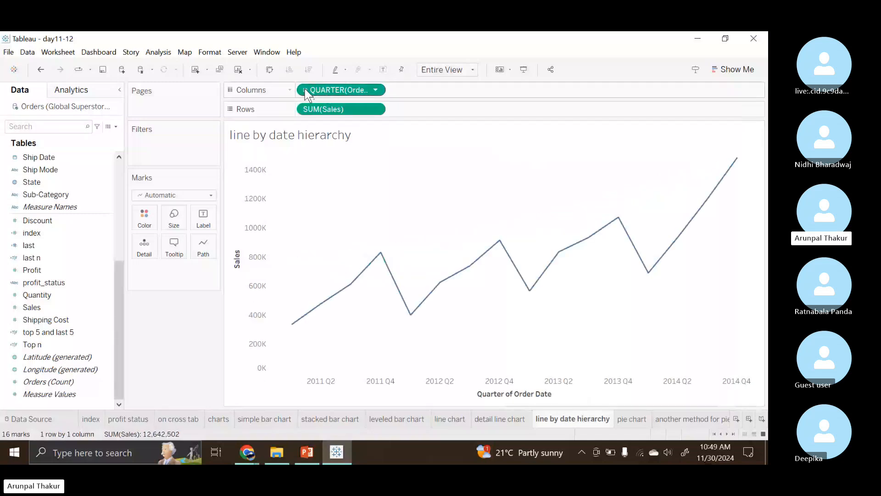
click(305, 90)
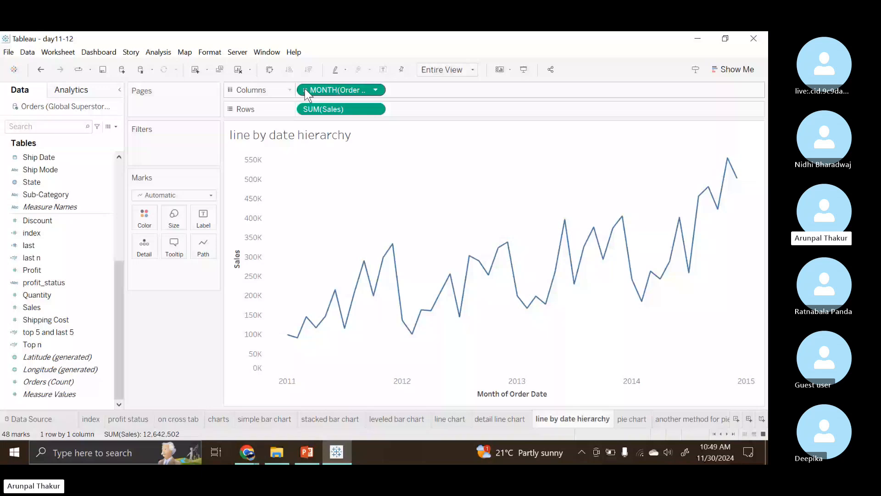
click(305, 90)
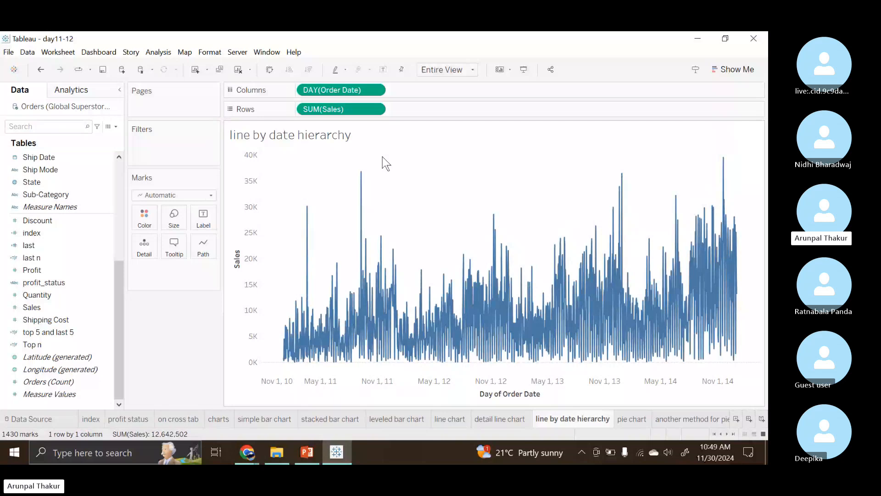
key(ctrl+z)
key(ctrl+z)
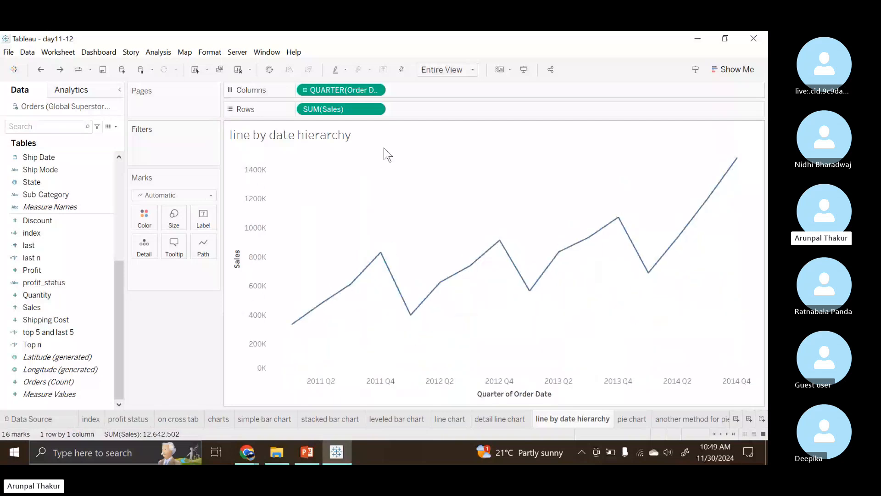
Undo back to the discrete Order Date hierarchy and remove its day, month and quarter levels from the columns.
key(ctrl+z)
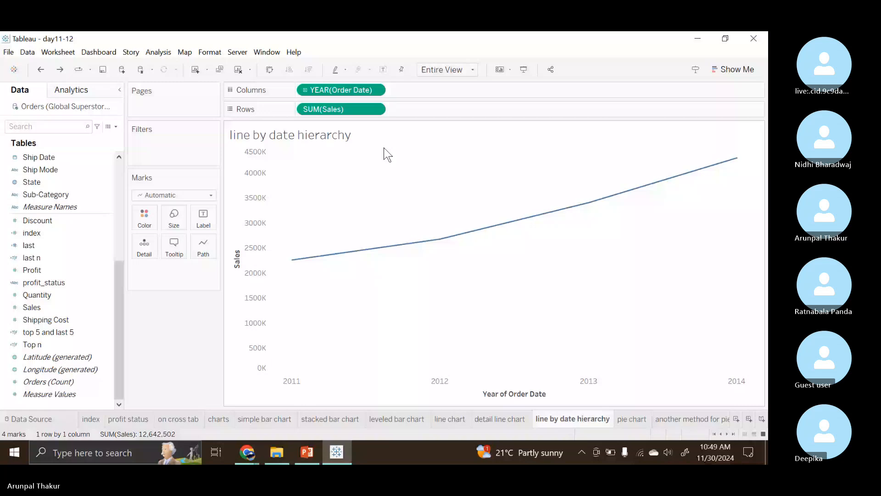
key(ctrl+z)
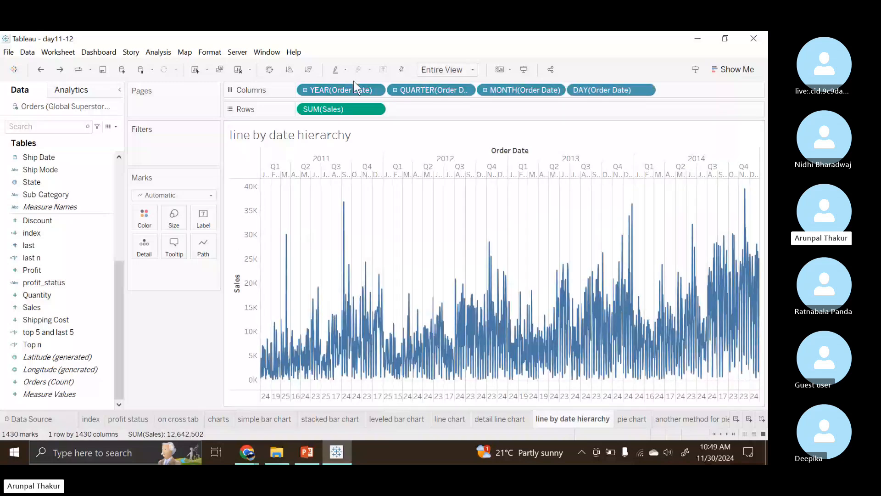
drag(618, 88, 207, 347)
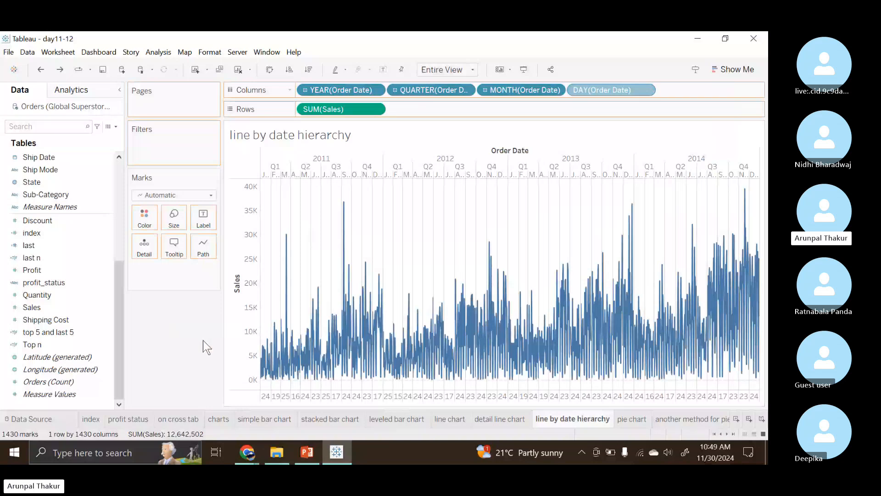
drag(525, 89, 191, 339)
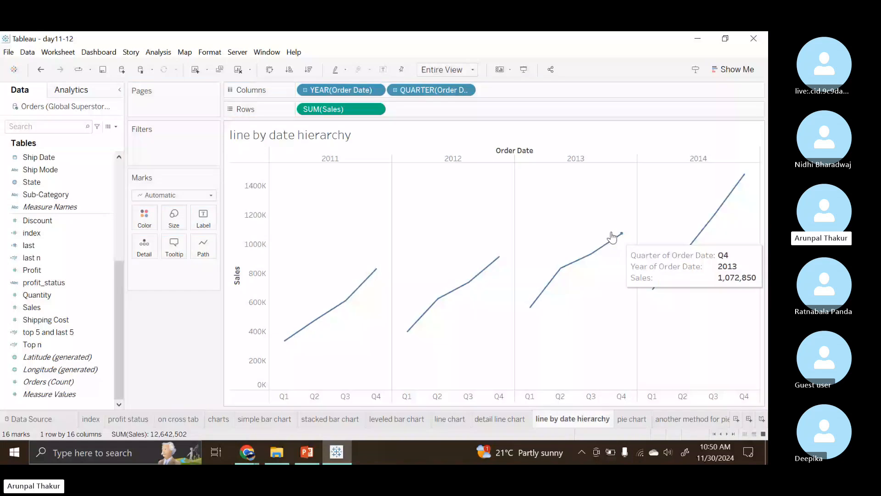
drag(431, 90, 193, 337)
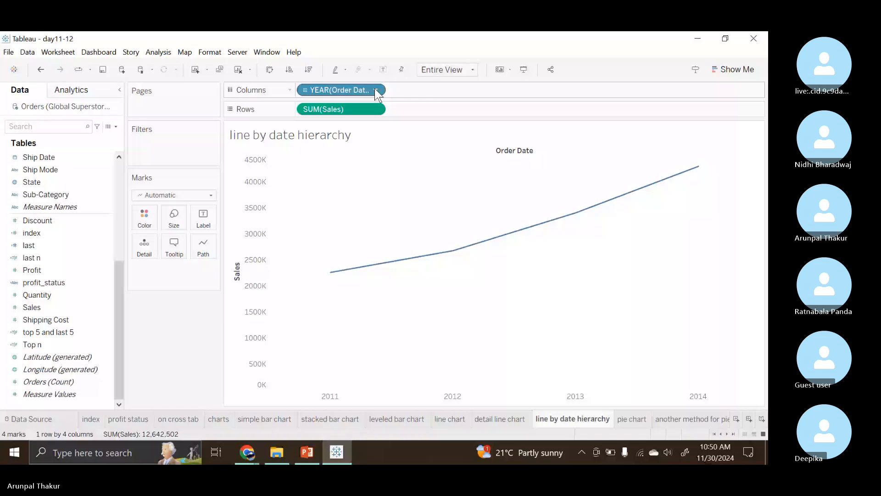
Convert the discrete year of Order Date in the columns to continuous and drill it down through quarter and month to day.
click(376, 90)
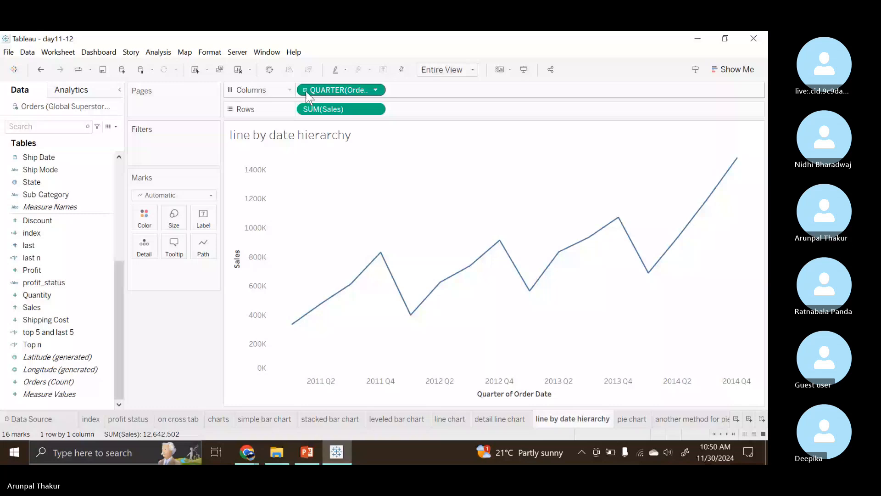
click(306, 90)
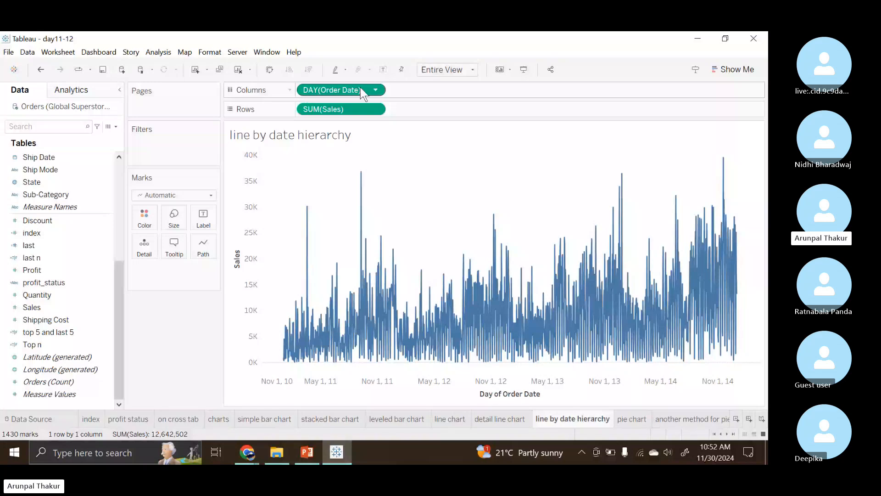
View the pie chart sheet, switch to the PowerPoint slide show and advance from the Bar graph slide to the Line Chart slide.
click(635, 417)
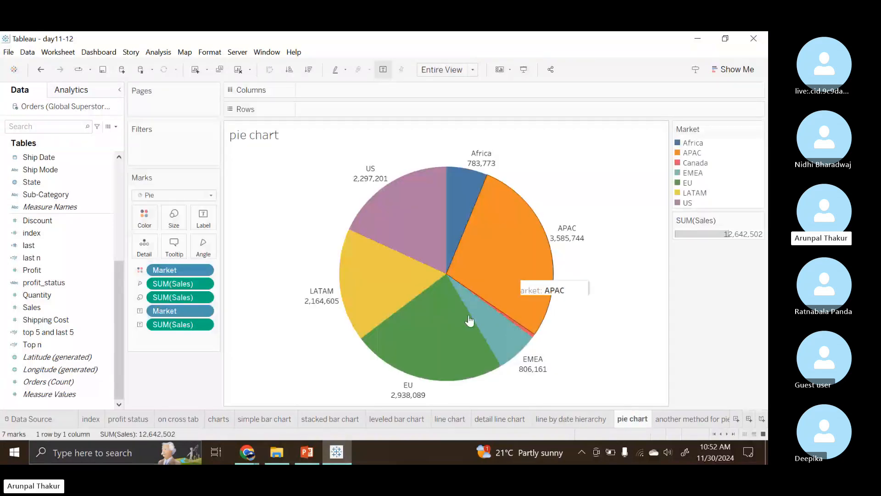
click(310, 464)
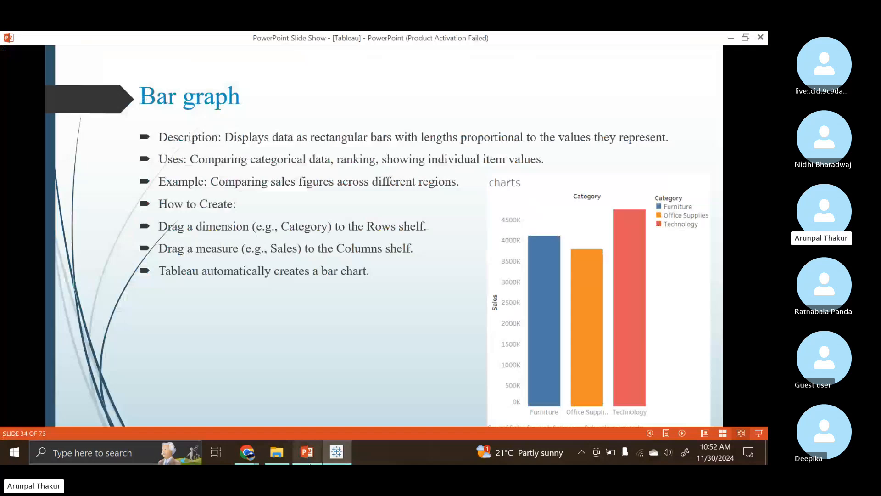
click(307, 317)
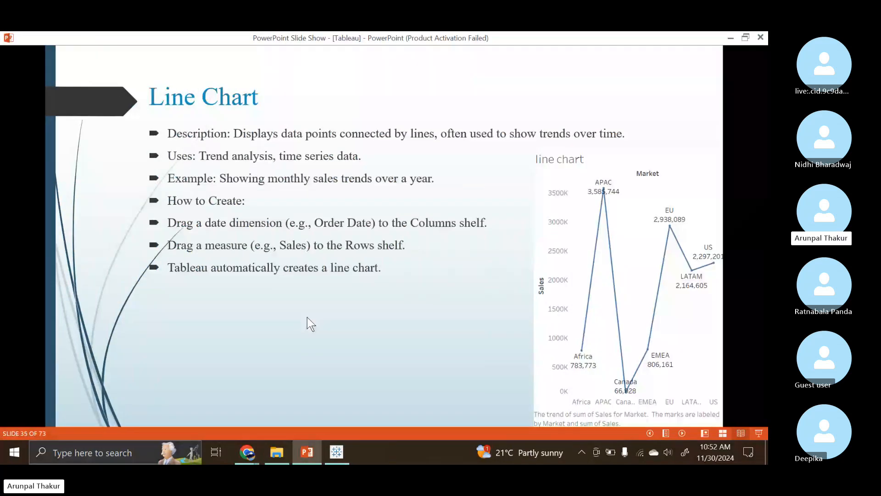
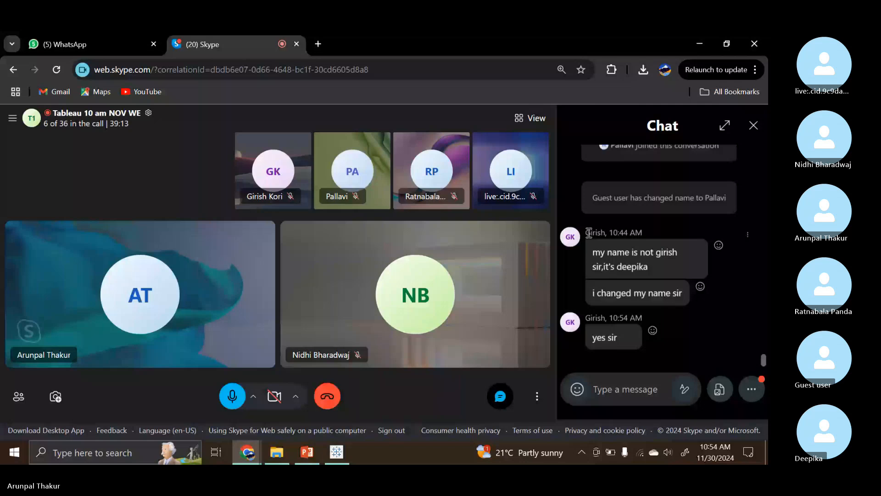
Close the chat pane of the Skype call in Chrome.
drag(587, 233, 609, 232)
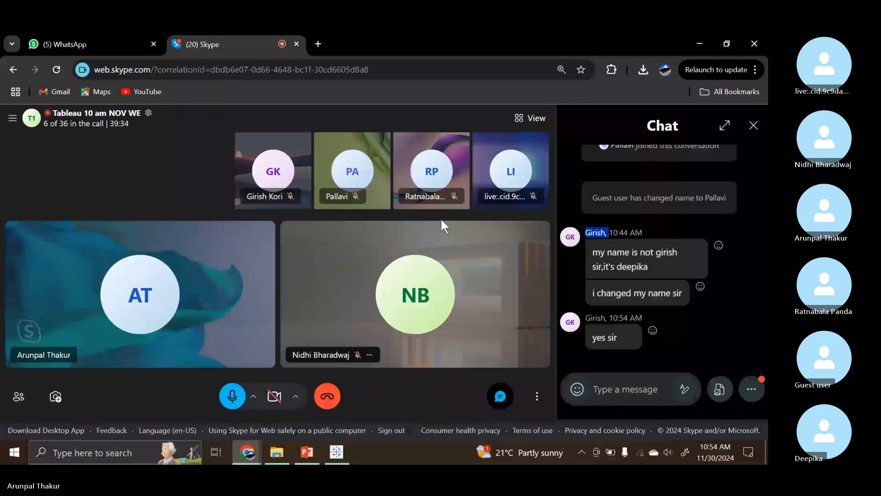
click(500, 396)
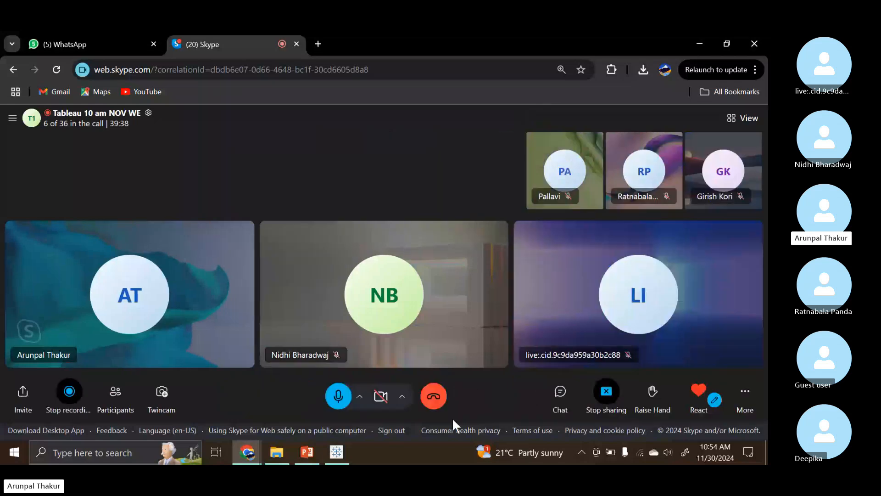
Review the Pie Chart slide in PowerPoint, and switch back to Tableau to open the charts sheet.
click(316, 458)
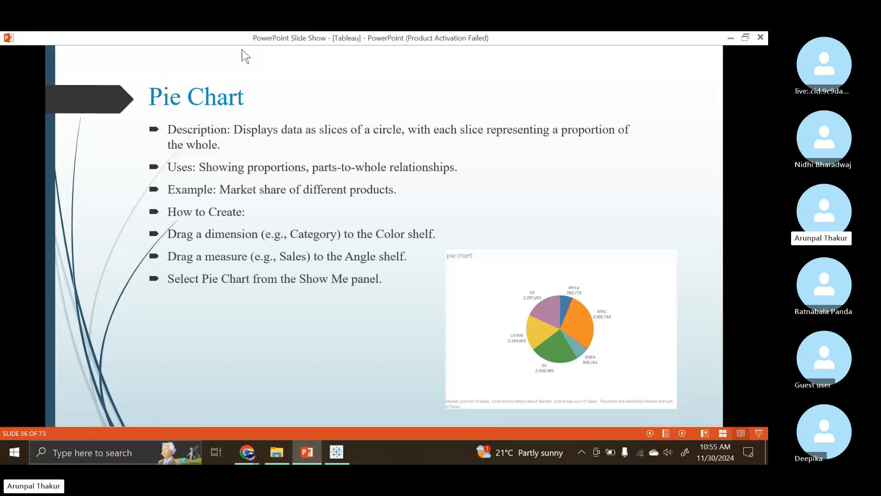
mouse_move(336, 452)
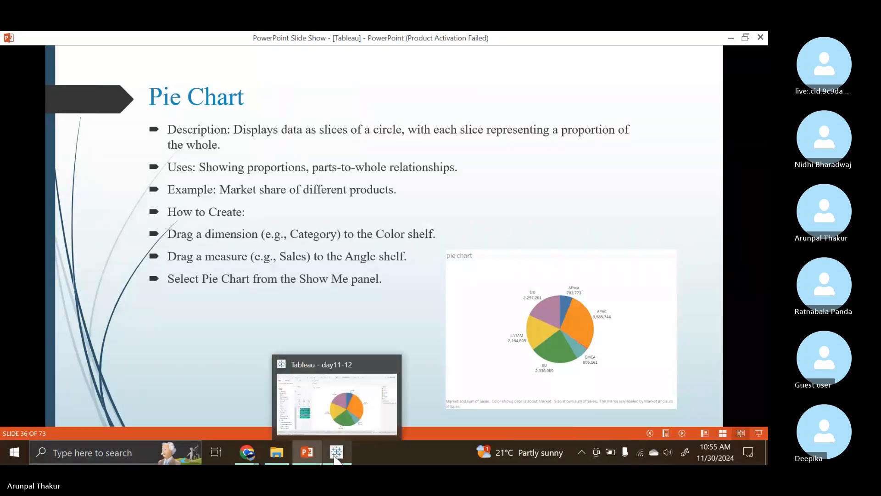
click(339, 412)
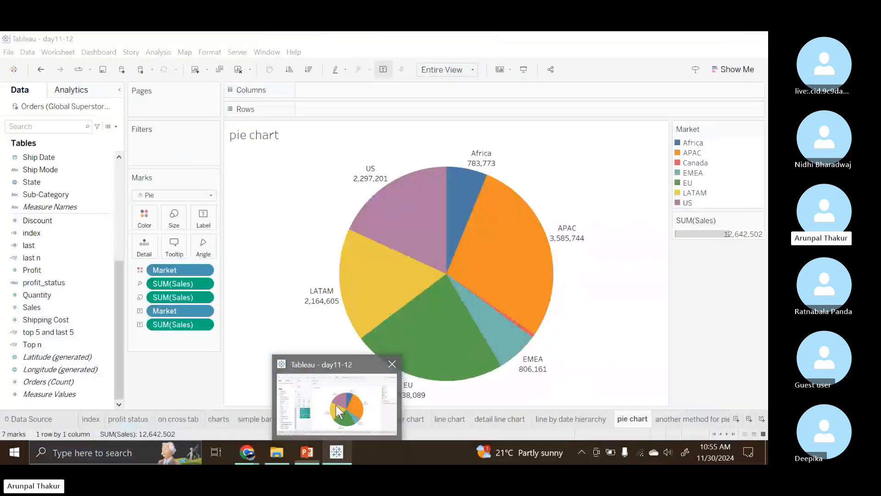
click(219, 419)
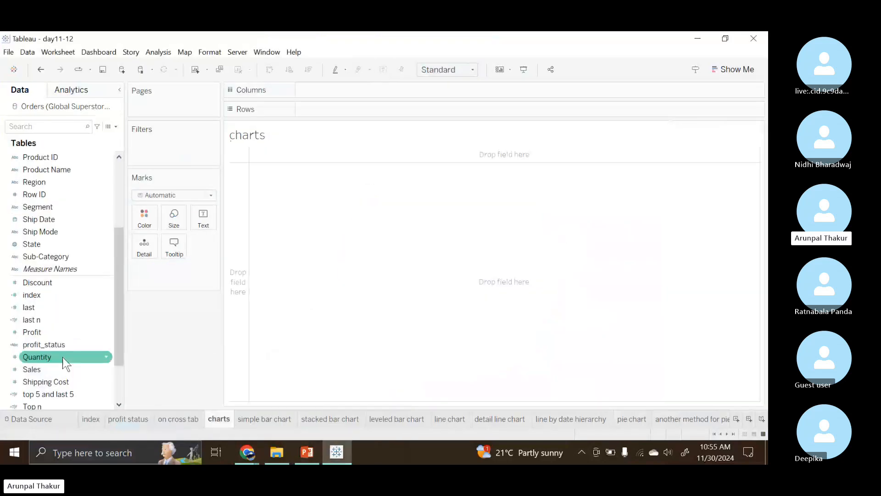
Create a pie chart of Sales by Category with Show Me, fitted to the entire view, and label its slices with Sales and Category.
click(737, 70)
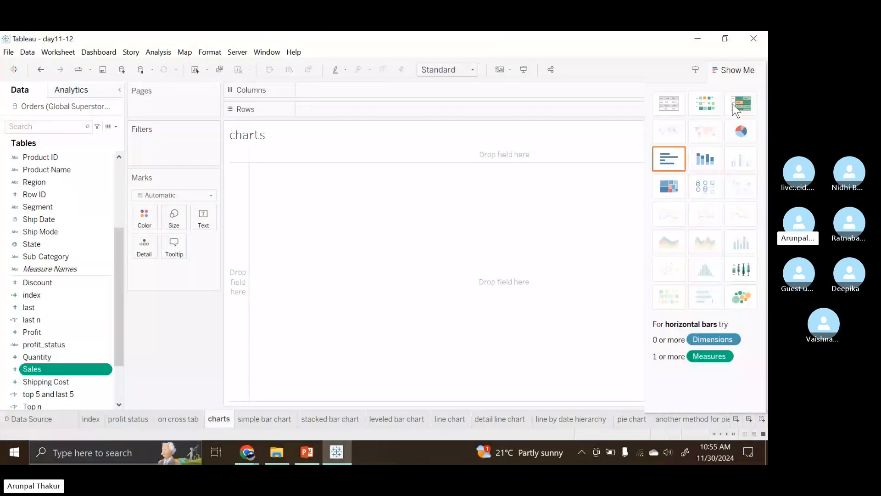
click(742, 131)
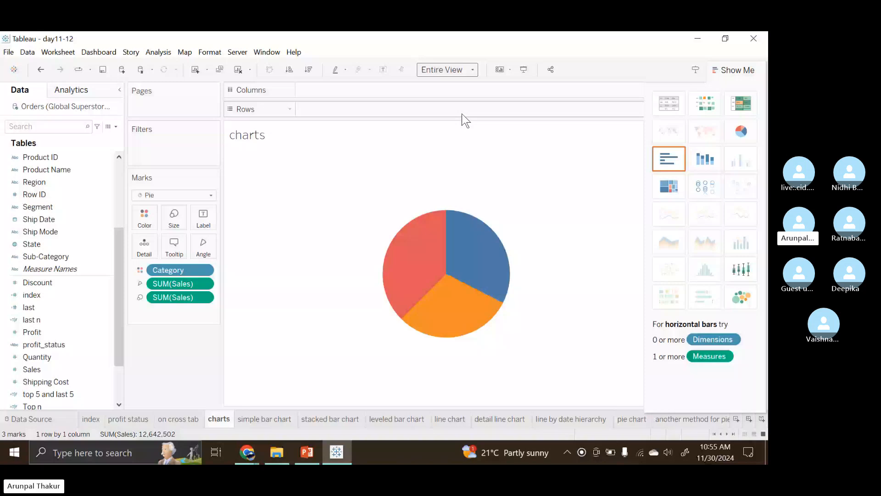
click(76, 224)
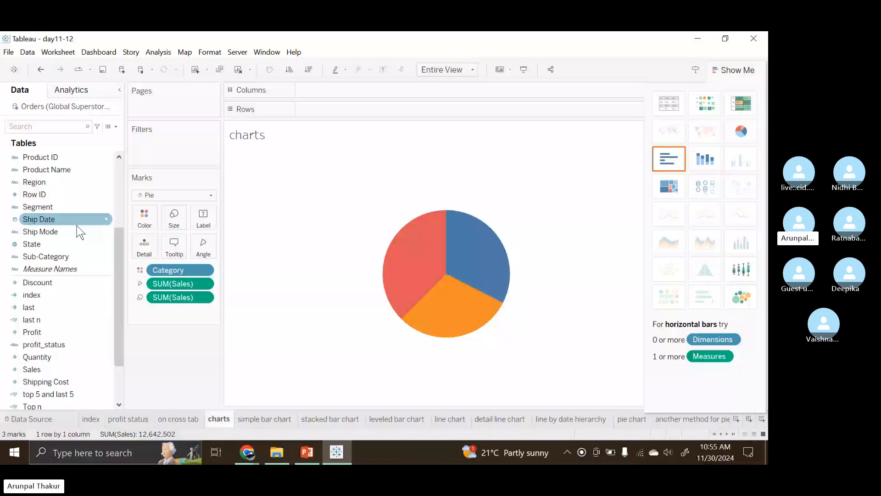
click(34, 159)
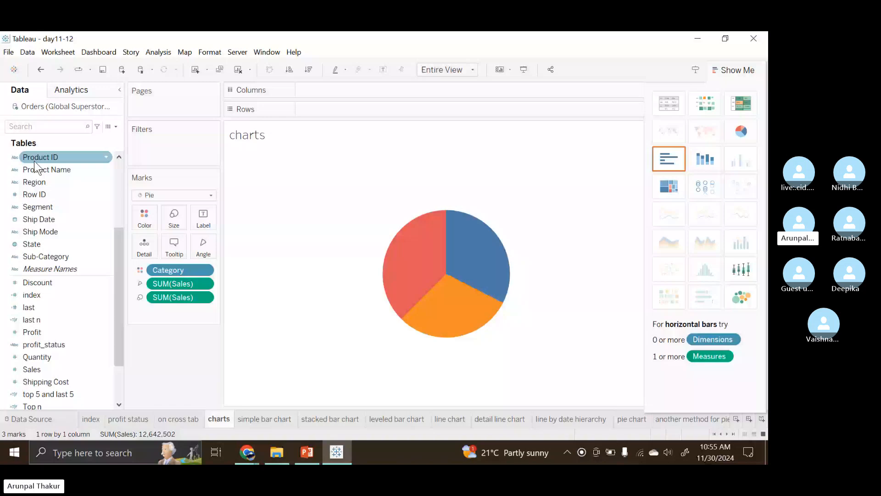
scroll(34, 160, down, 2)
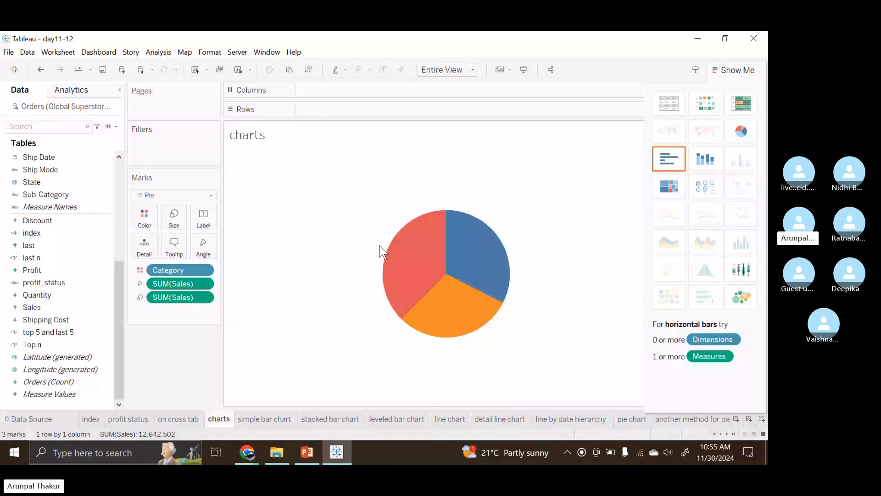
click(736, 71)
drag(36, 308, 203, 225)
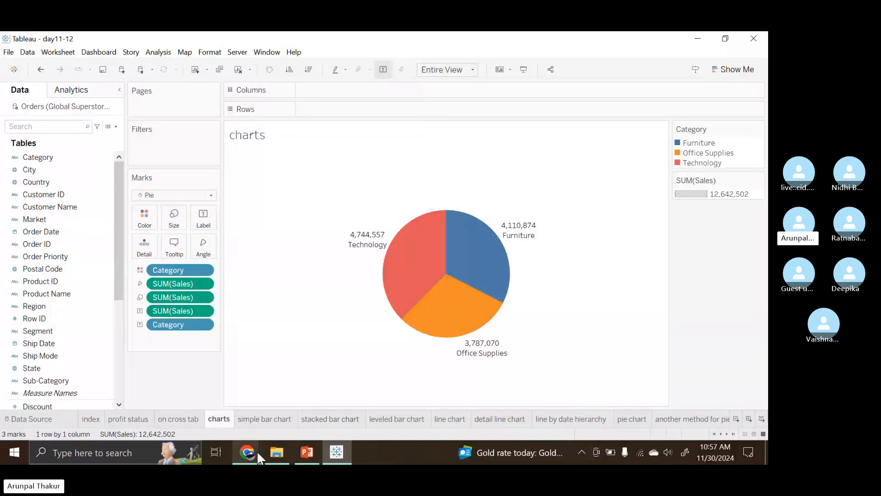
Switch to the Skype call in Chrome to check on the participants and return to Tableau.
mouse_move(257, 450)
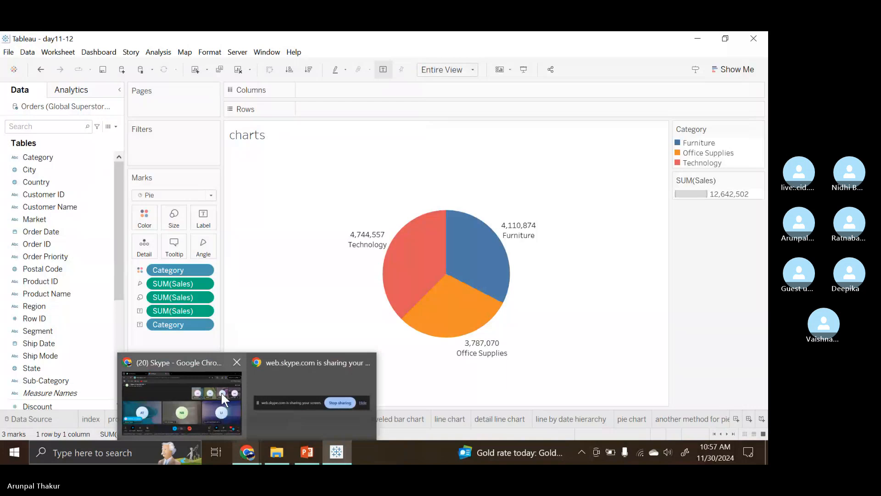
click(221, 392)
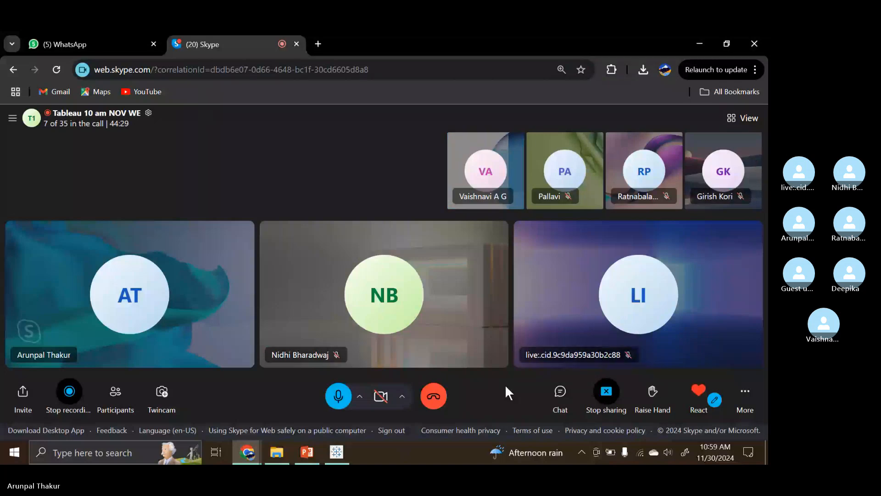
mouse_move(343, 458)
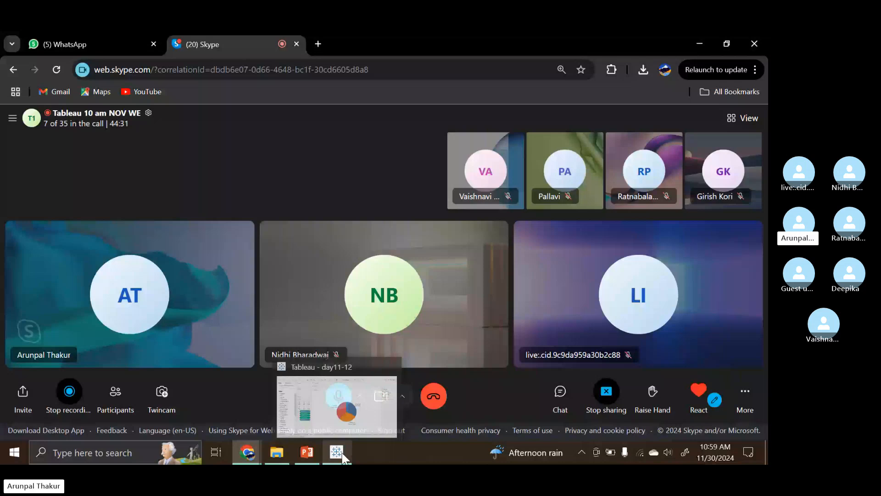
click(343, 458)
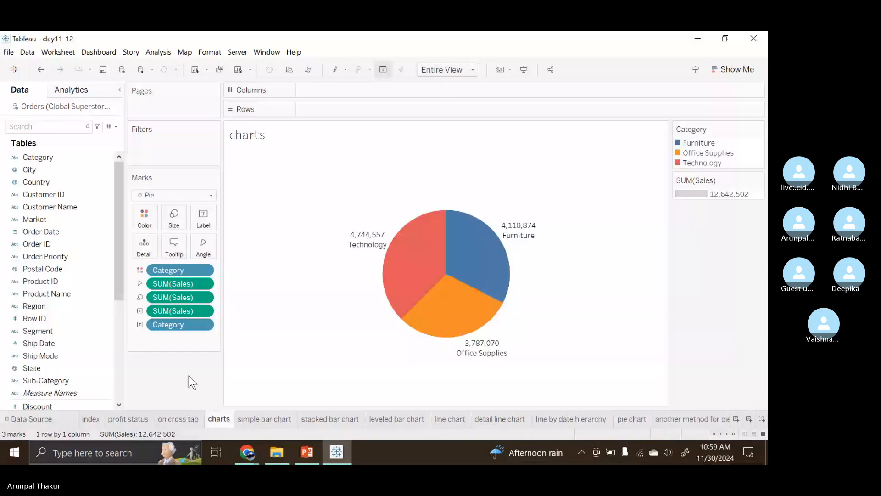
click(248, 452)
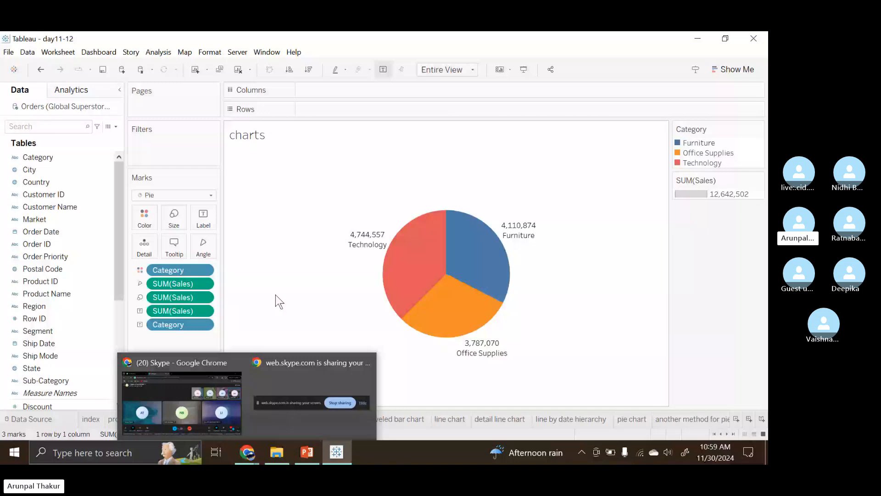
Clear the charts sheet and encode Category as the mark color and Sales as the mark size.
click(238, 69)
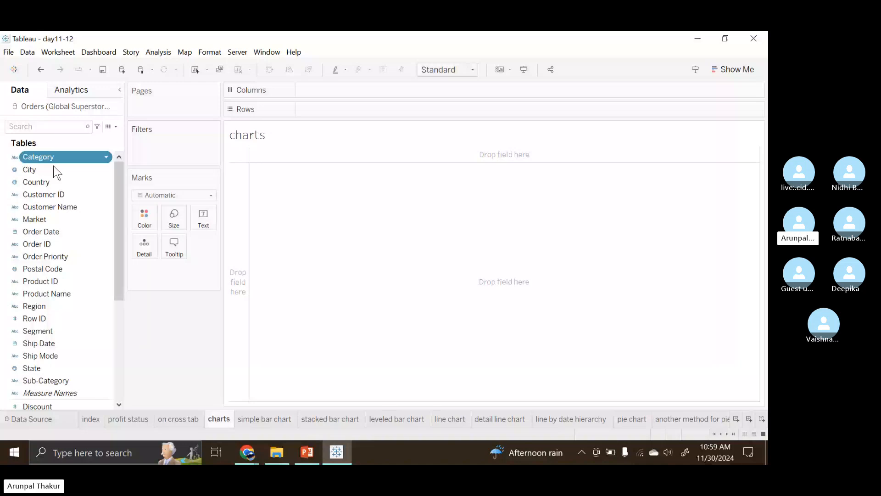
drag(54, 158, 146, 212)
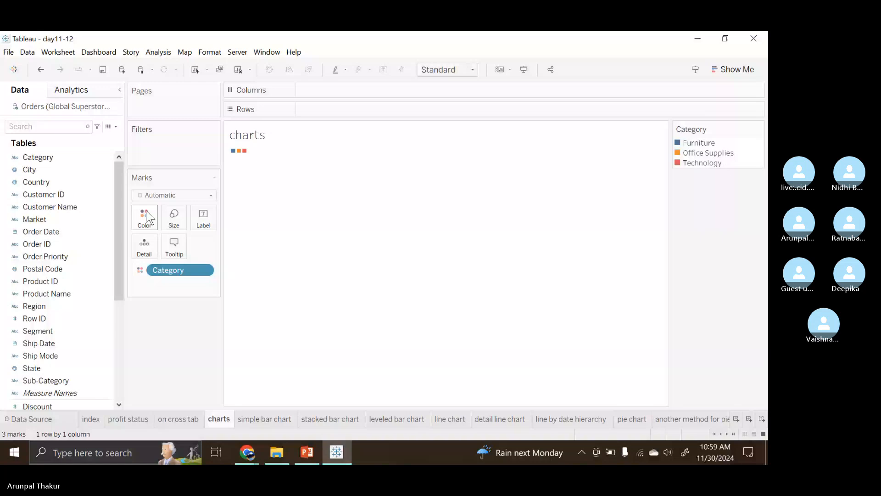
scroll(60, 276, down, 5)
drag(31, 332, 184, 214)
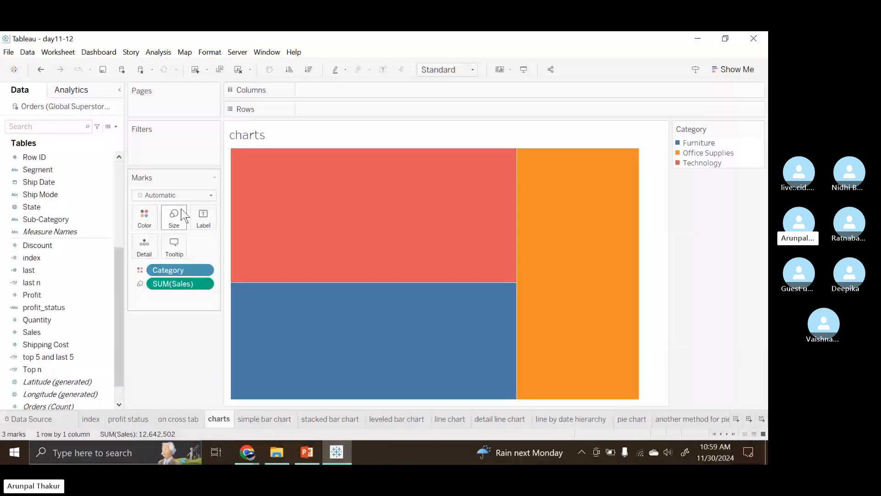
Change the mark type to Pie, fitted to Entire View, and use Sales as the slice angle.
click(174, 195)
click(177, 315)
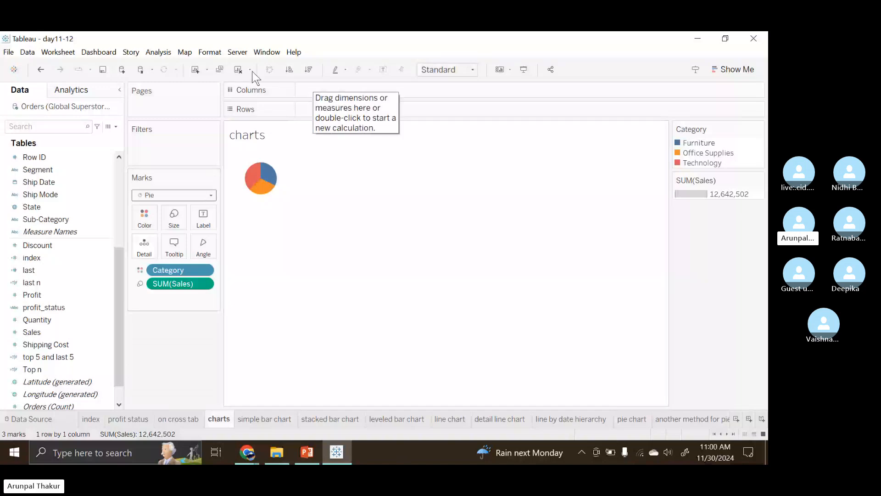
click(473, 69)
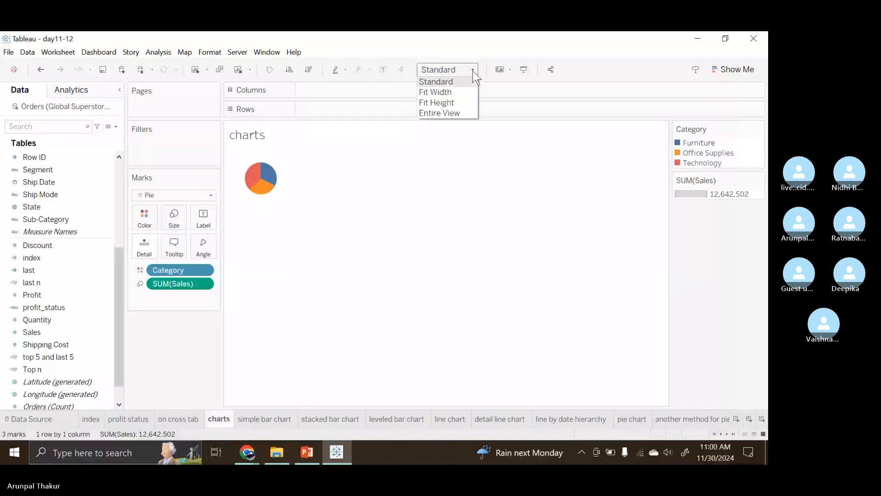
click(460, 123)
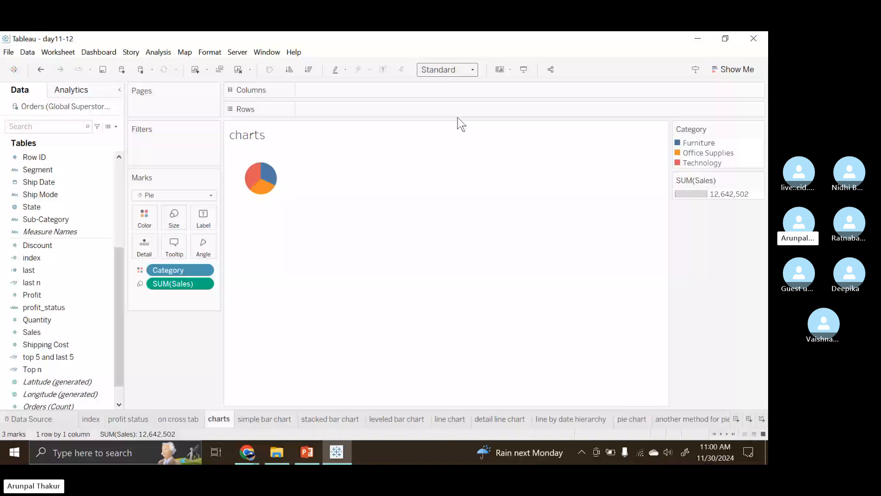
drag(33, 333, 200, 254)
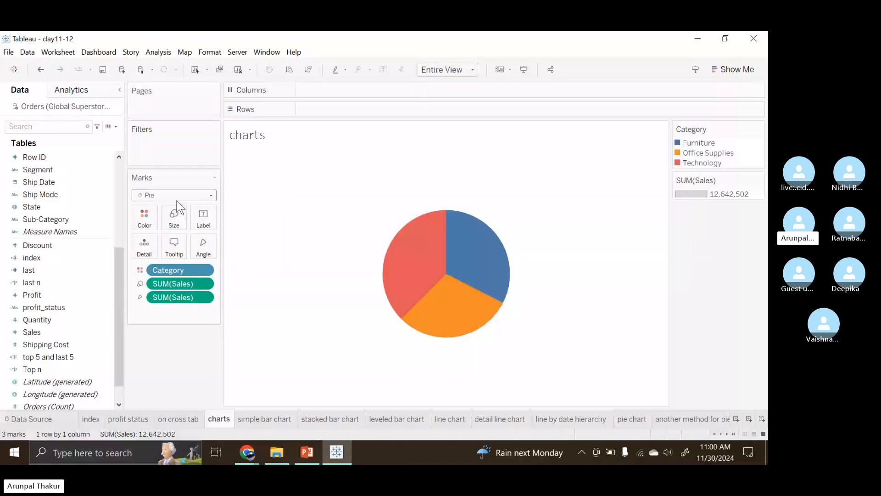
Clear the charts sheet and build a pie with Market as color and label, fitted to Entire View.
click(242, 70)
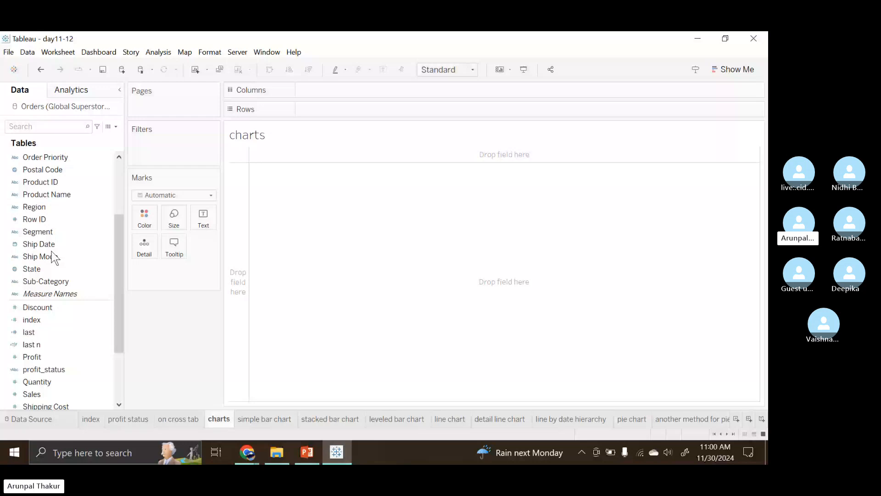
scroll(51, 256, up, 2)
drag(49, 196, 144, 219)
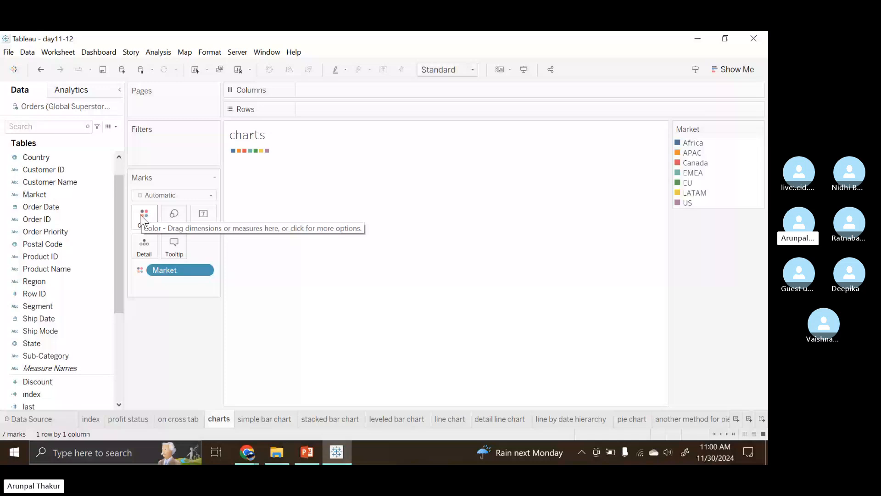
click(212, 195)
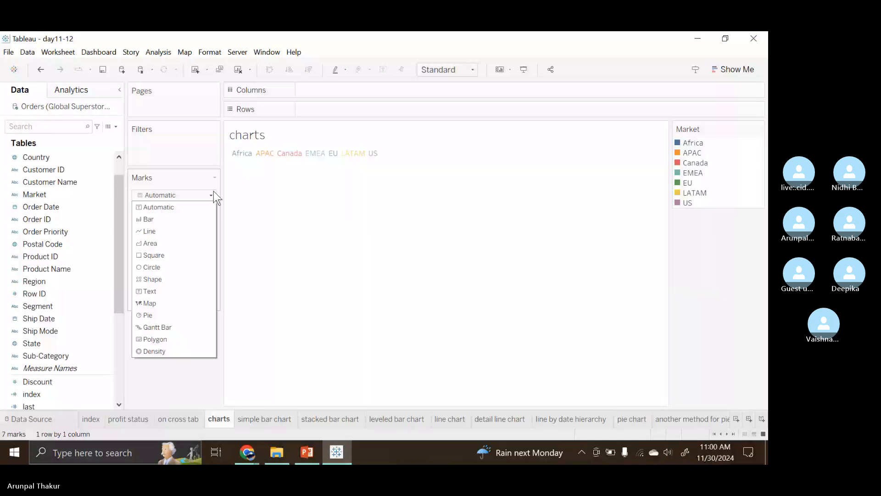
click(148, 315)
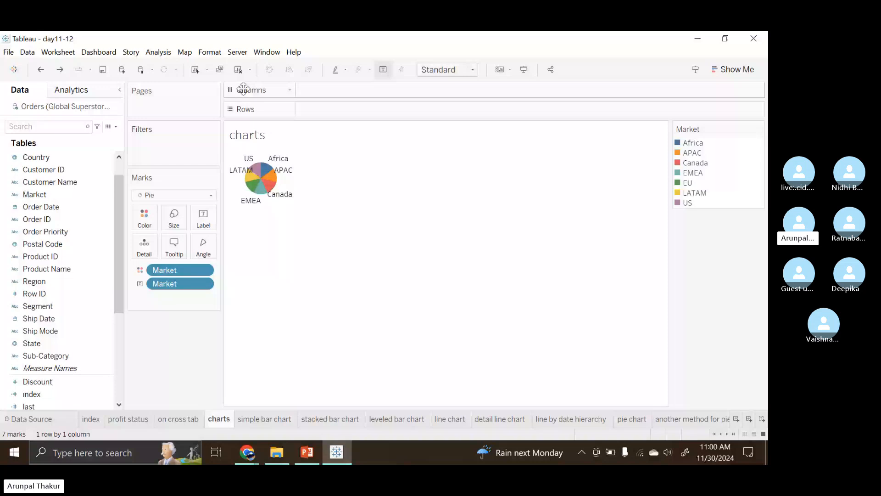
click(472, 70)
click(442, 119)
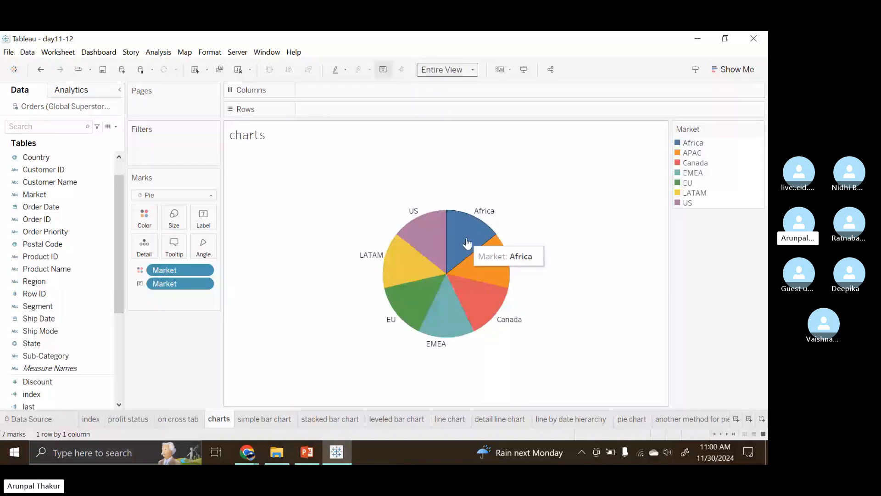
Use Sales as the slice angle, removing and re-adding it to compare equal slices with proportional ones.
scroll(41, 399, down, 3)
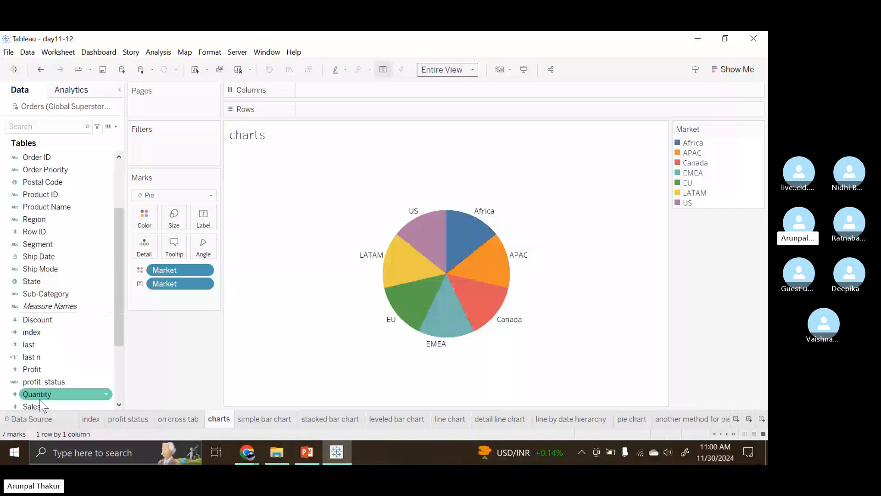
drag(42, 406, 202, 250)
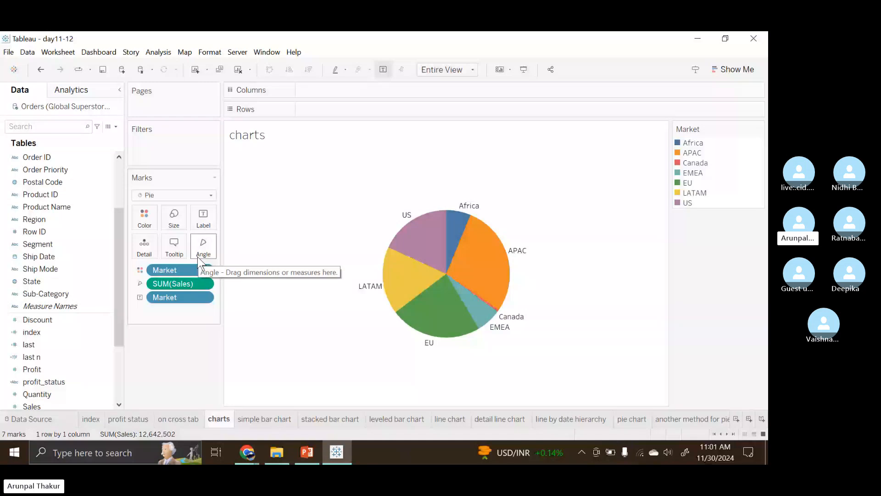
drag(180, 284, 509, 291)
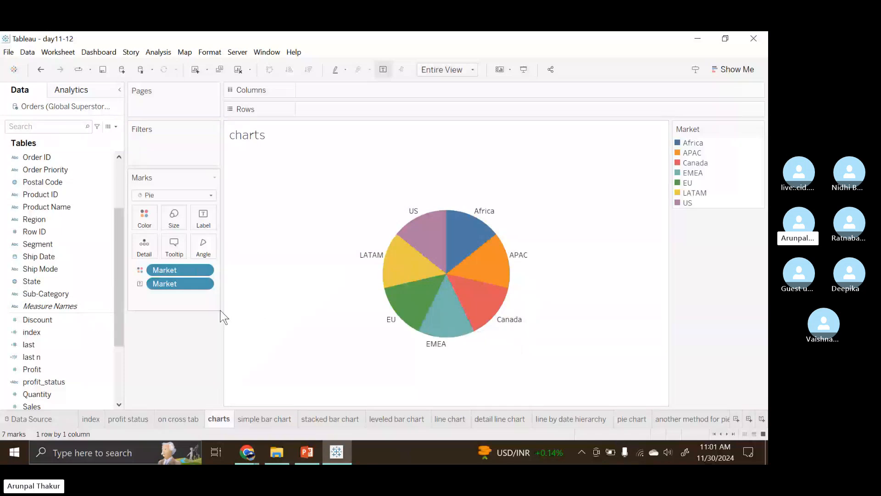
scroll(60, 321, down, 2)
drag(33, 343, 197, 247)
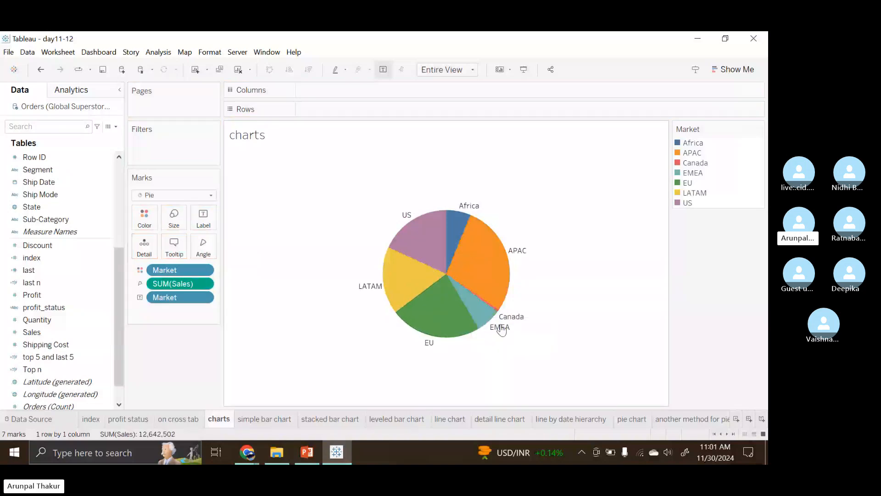
mouse_move(509, 335)
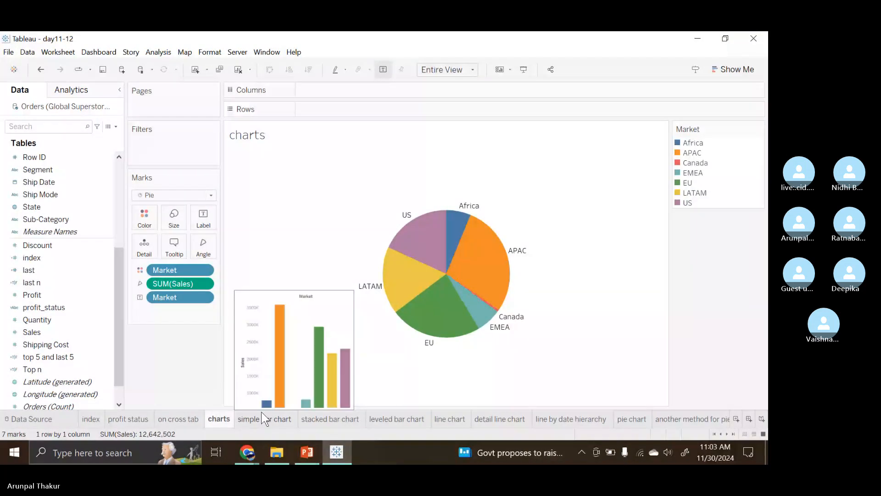
View the simple bar chart sheet, the Pie Chart slide in PowerPoint and the Skype call in Chrome, and return to Tableau.
click(272, 421)
mouse_move(304, 459)
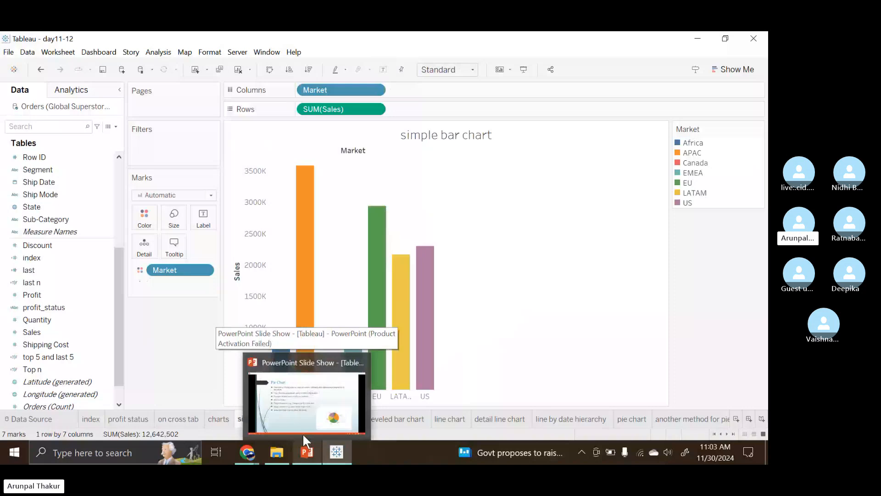
click(303, 434)
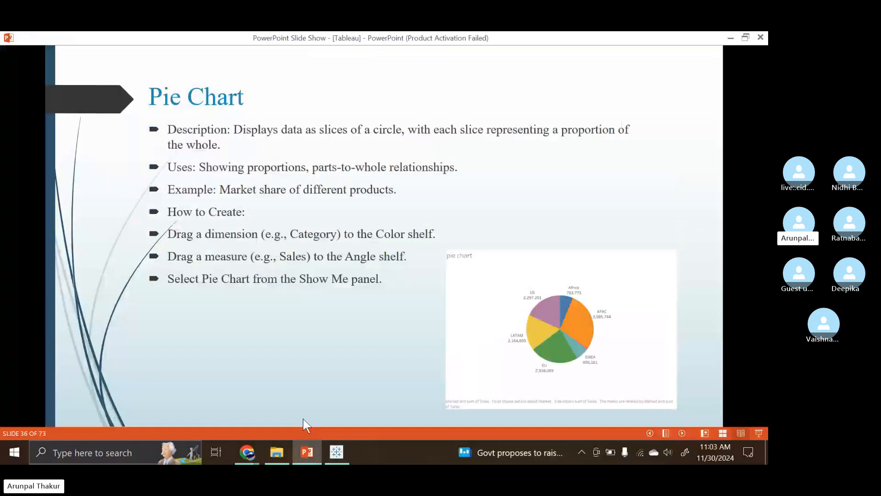
mouse_move(261, 450)
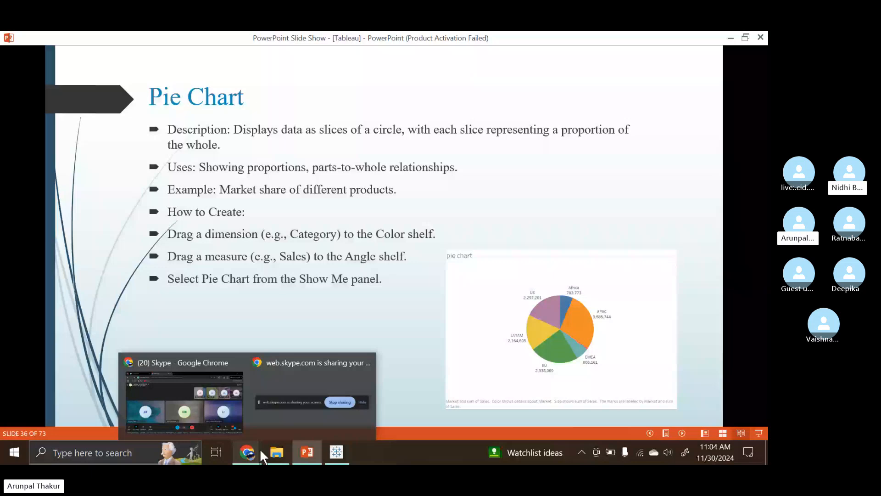
click(260, 449)
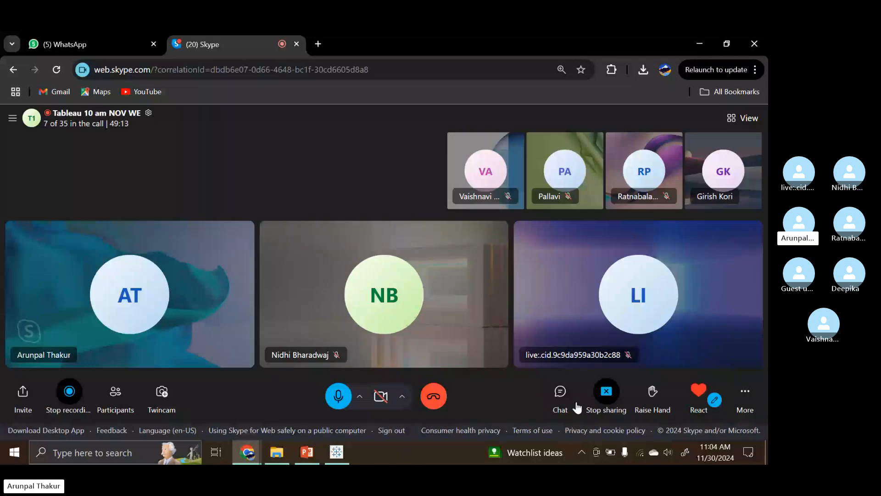
click(339, 452)
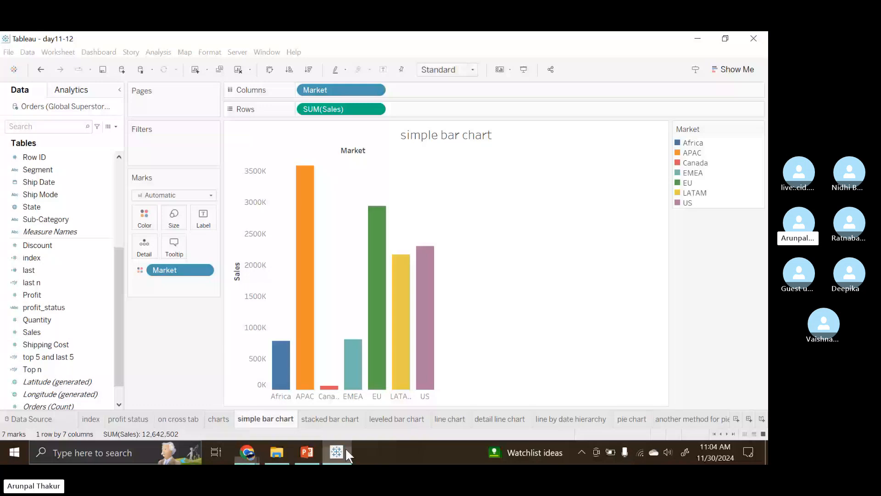
Examine the another method for pie and another way sheets, temporarily removing Market from the rows to compare the pies.
click(706, 419)
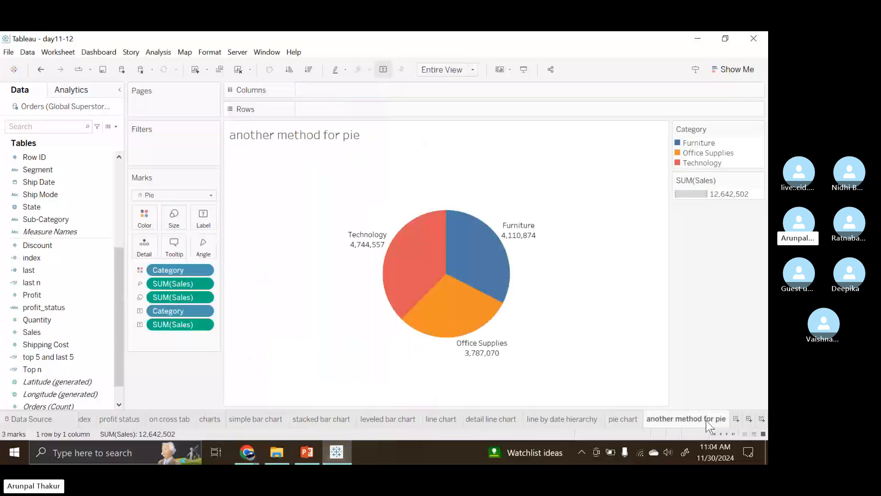
click(563, 420)
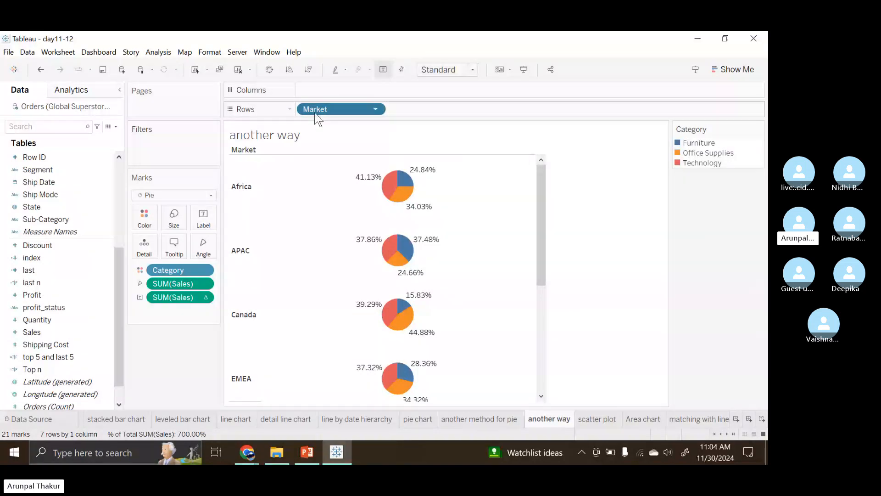
drag(316, 115, 159, 382)
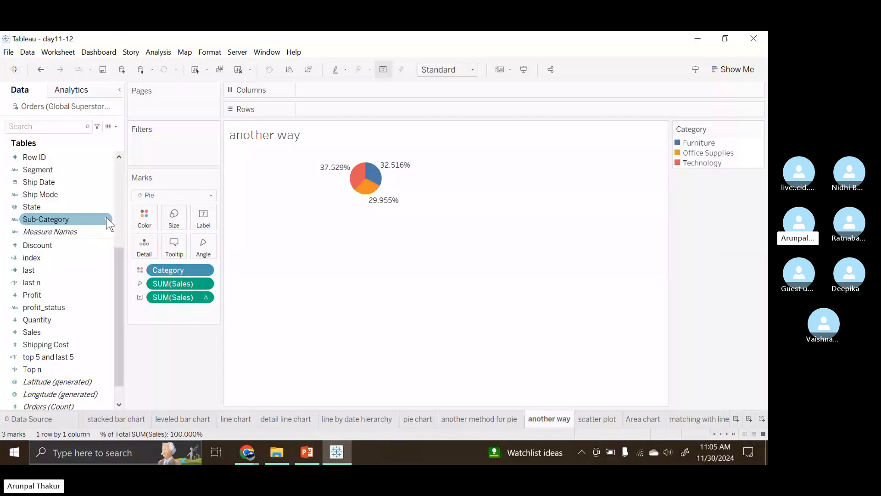
key(ctrl+z)
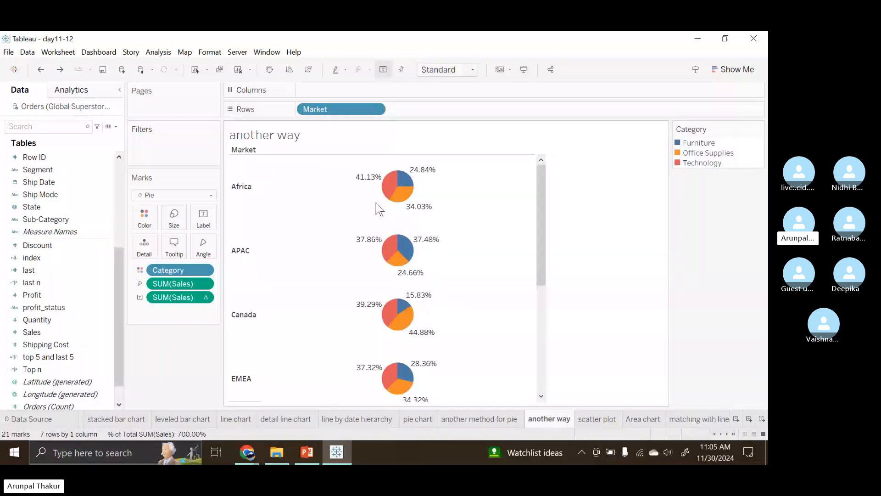
scroll(377, 202, down, 1)
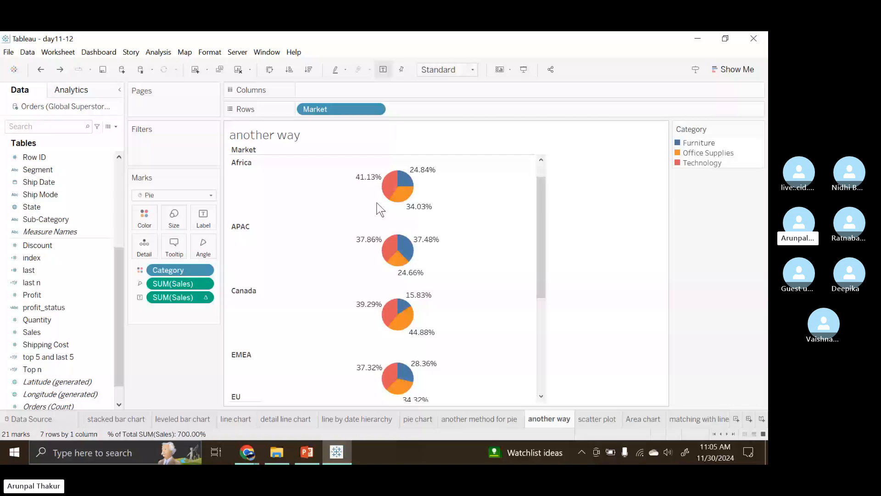
scroll(380, 209, down, 4)
mouse_move(410, 268)
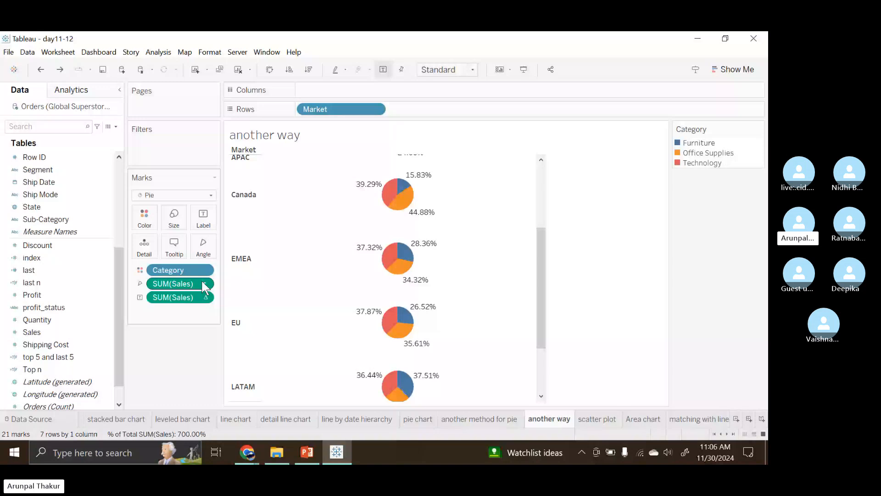
Remove Sales from the slice angle and open the options of the Sales label to show its quick table calculation.
drag(202, 281, 398, 276)
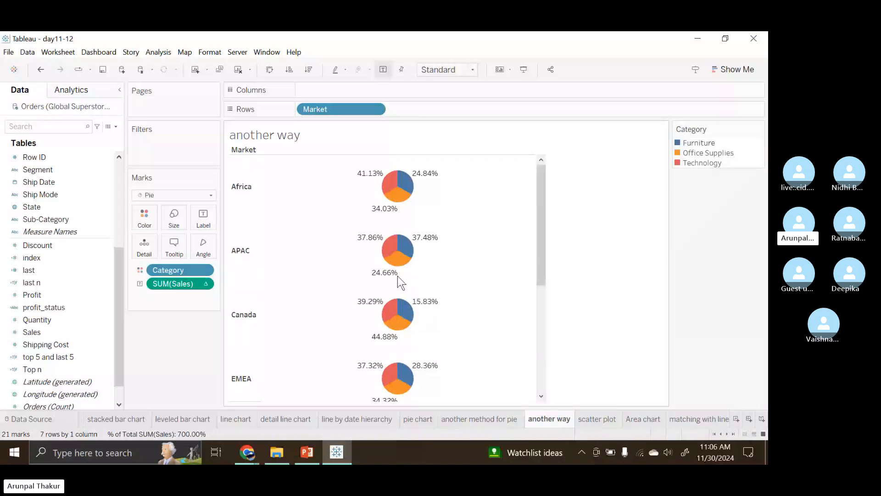
scroll(398, 276, down, 1)
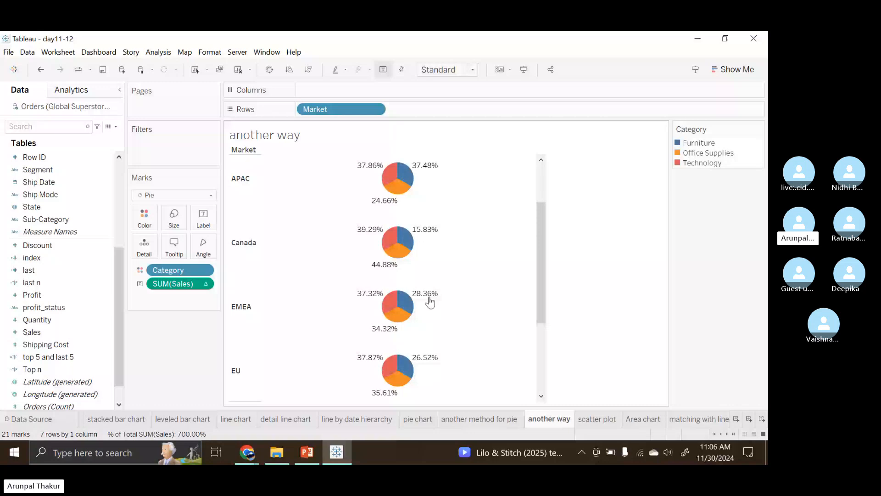
click(209, 284)
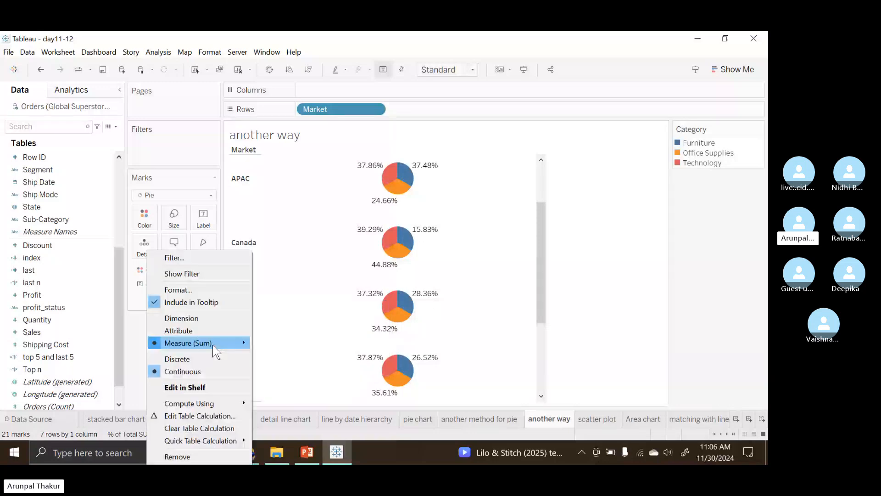
mouse_move(230, 441)
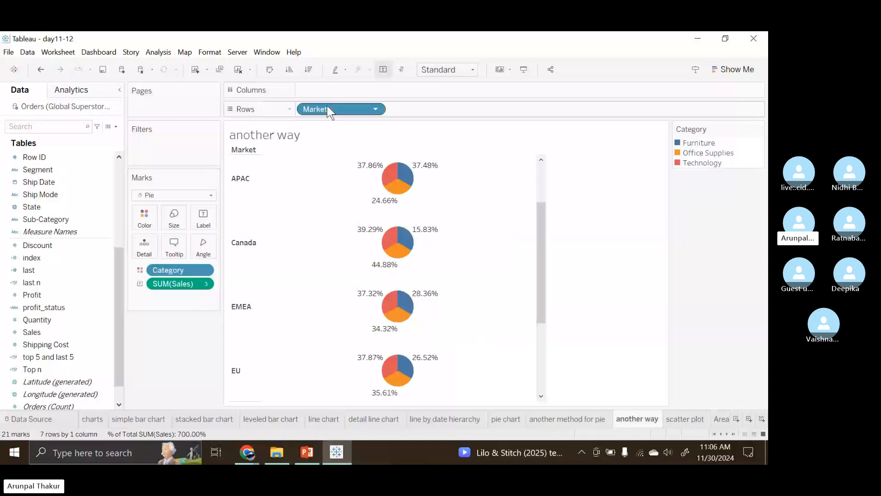
Clear the another way sheet and encode Category as the mark color and Sales as the mark size.
click(238, 70)
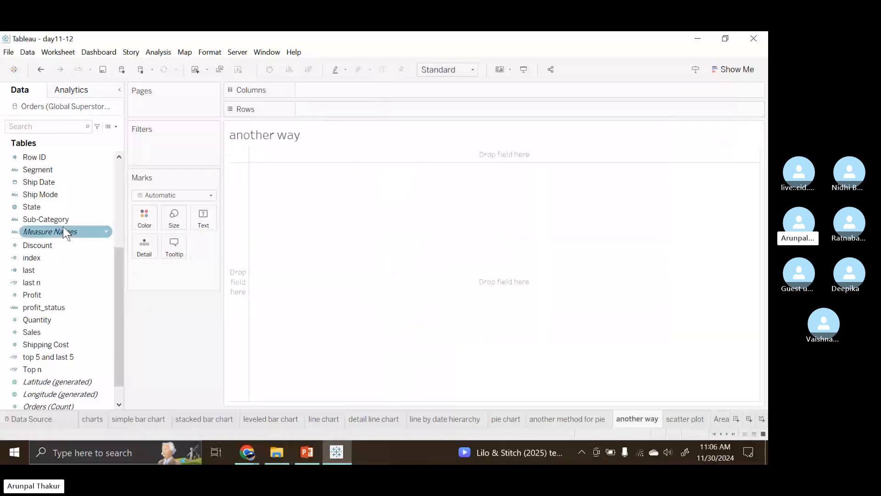
scroll(62, 226, up, 2)
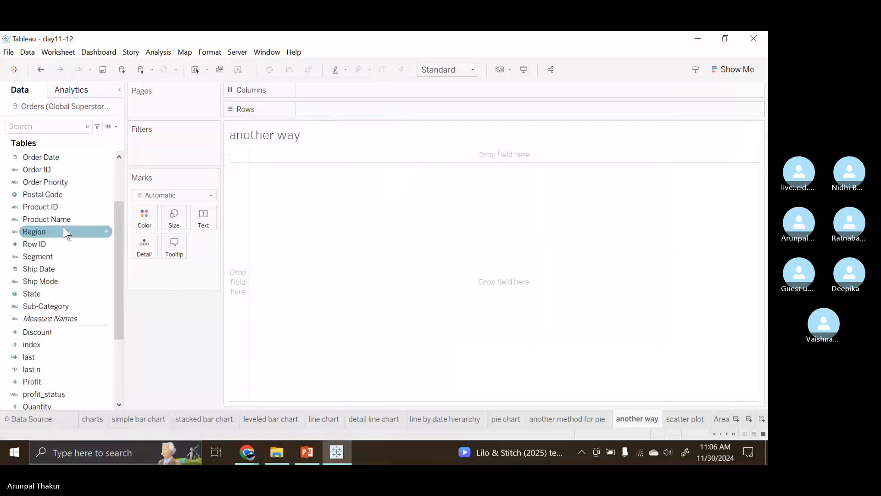
scroll(59, 218, up, 1)
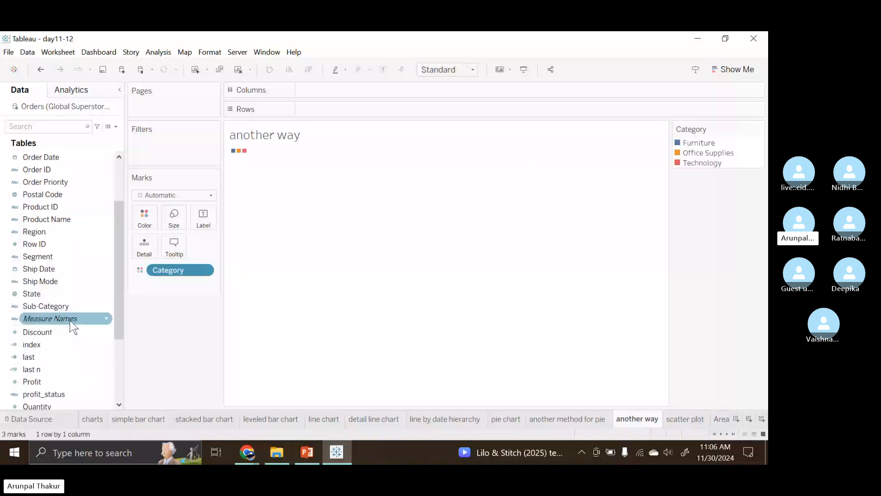
scroll(70, 320, down, 2)
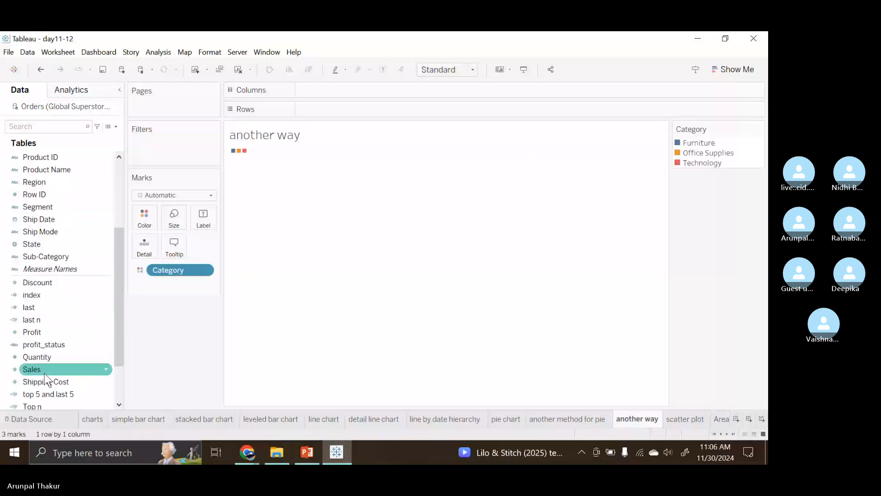
drag(44, 372, 172, 218)
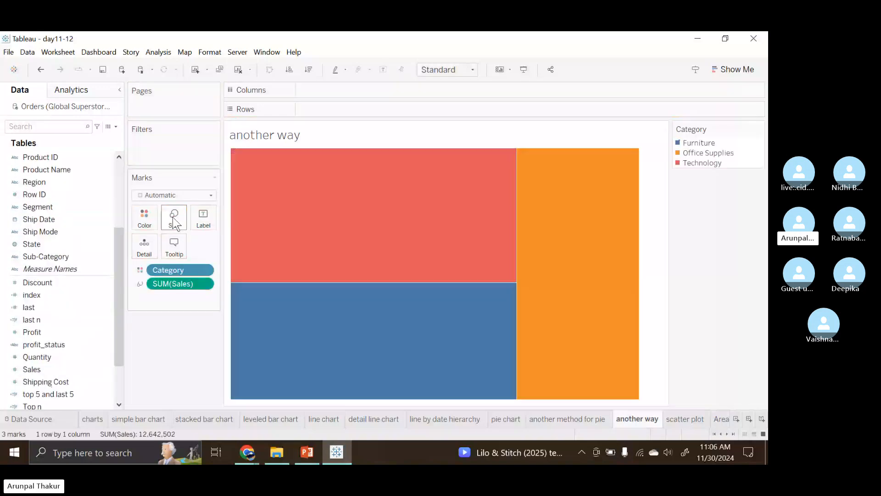
click(212, 196)
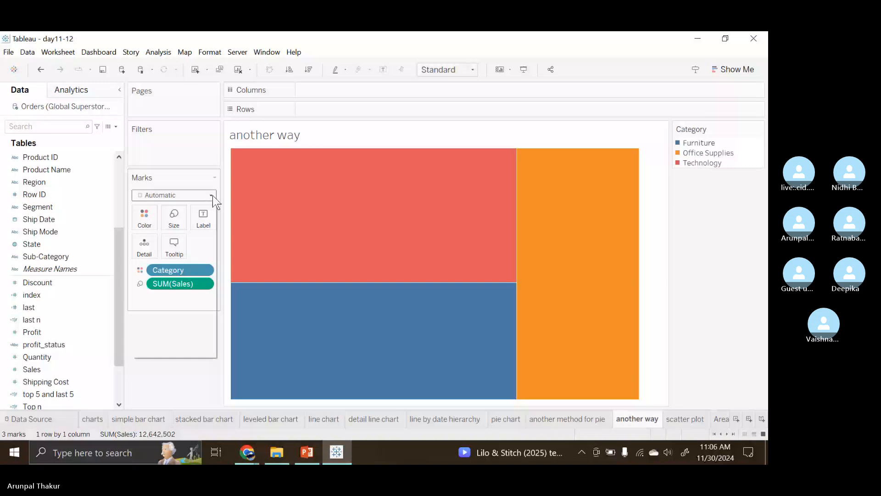
click(156, 315)
scroll(51, 378, down, 1)
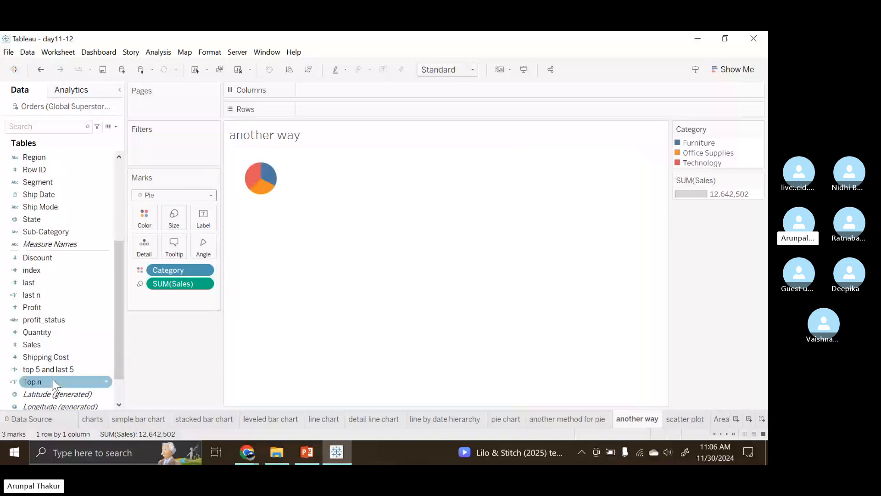
drag(51, 379, 208, 228)
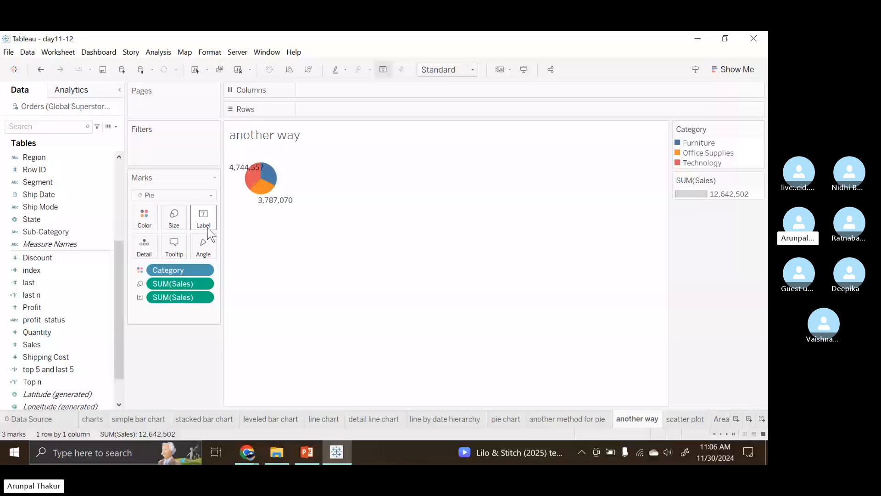
key(ctrl+z)
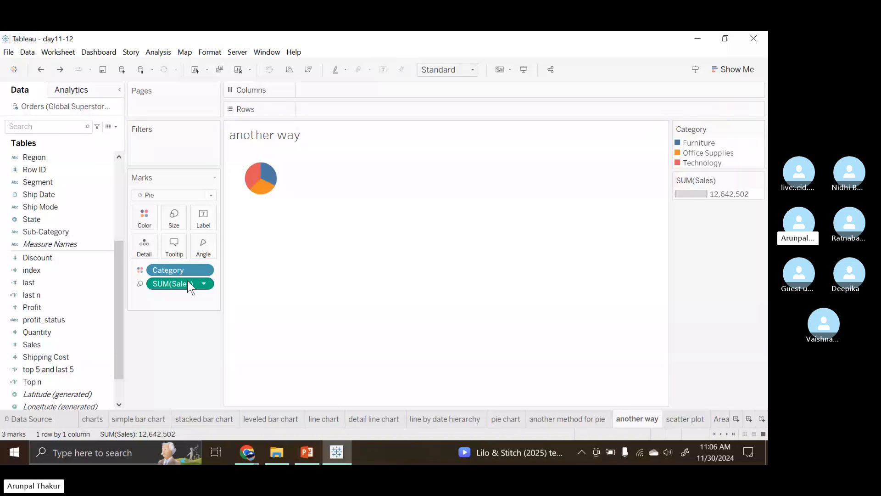
key(ctrl+z)
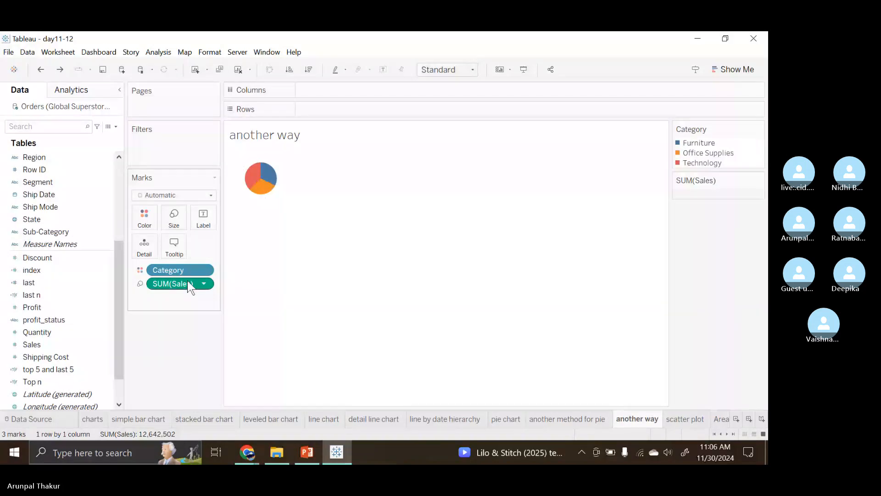
Undo back to the percent-labelled pie on the another way sheet and clear the table calculation from the Sales label.
key(ctrl+z)
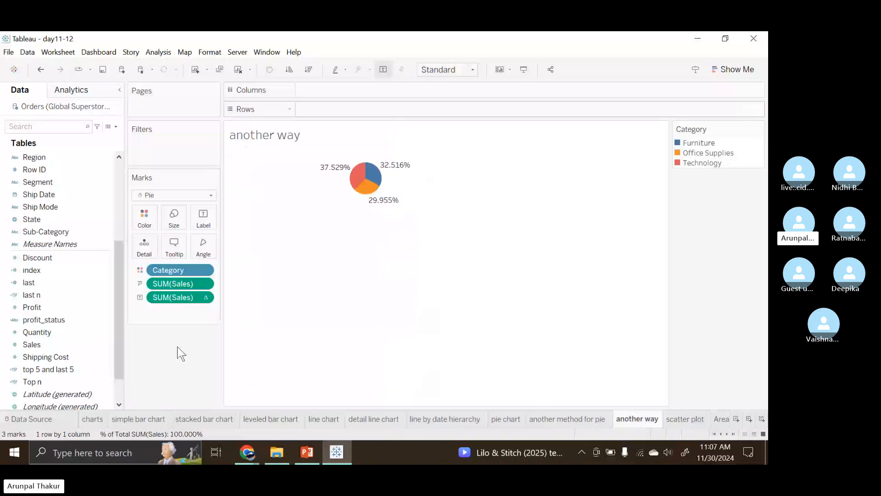
click(203, 298)
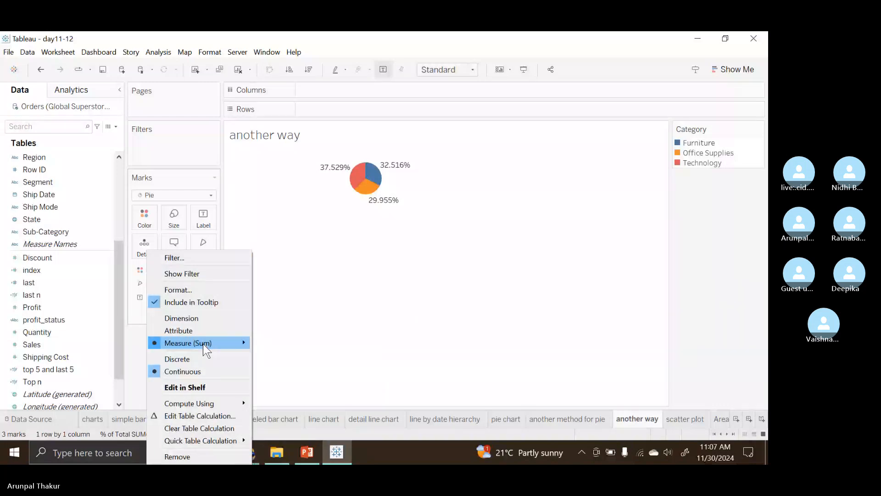
click(199, 428)
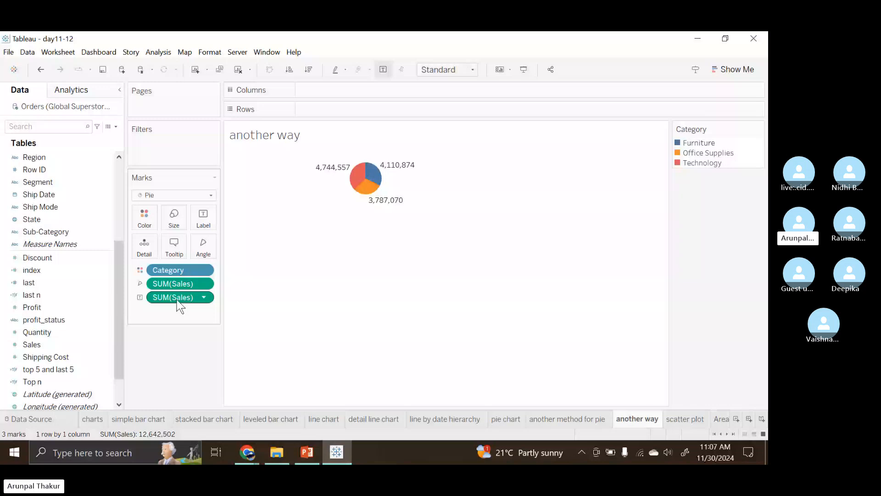
mouse_move(404, 175)
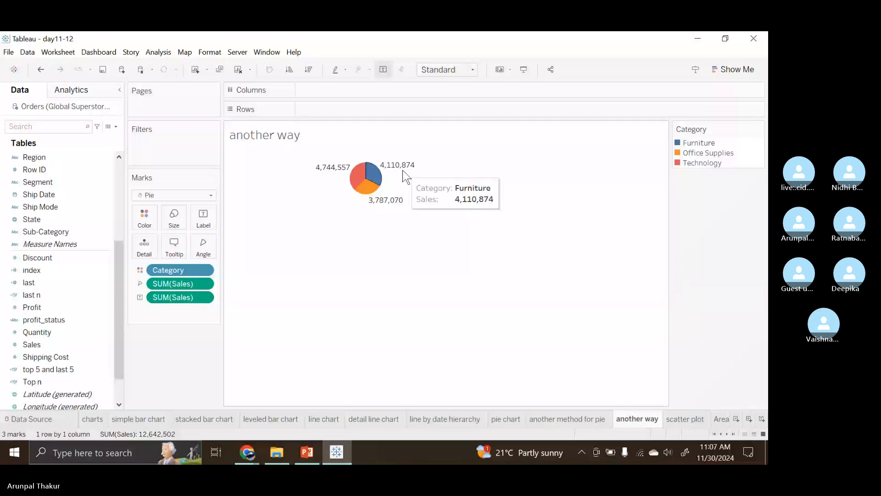
Apply the Percent of Total quick table calculation to the Sales label and split the pies by Market on the rows.
click(208, 297)
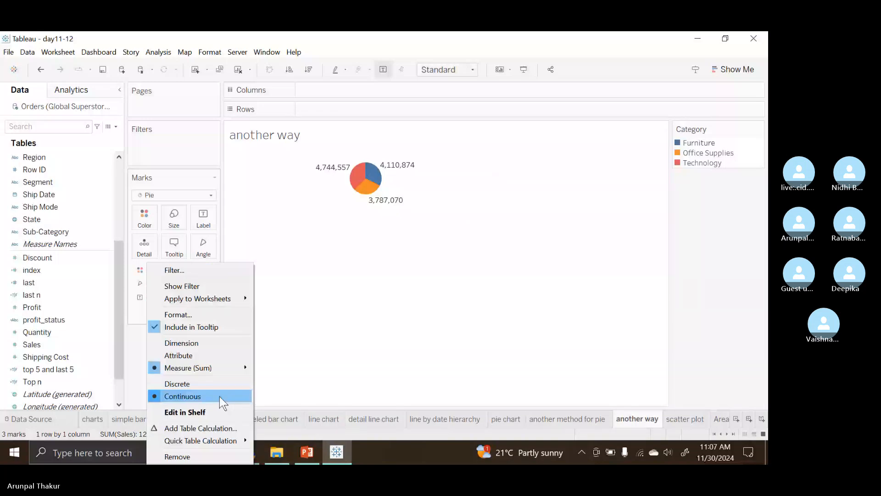
mouse_move(206, 440)
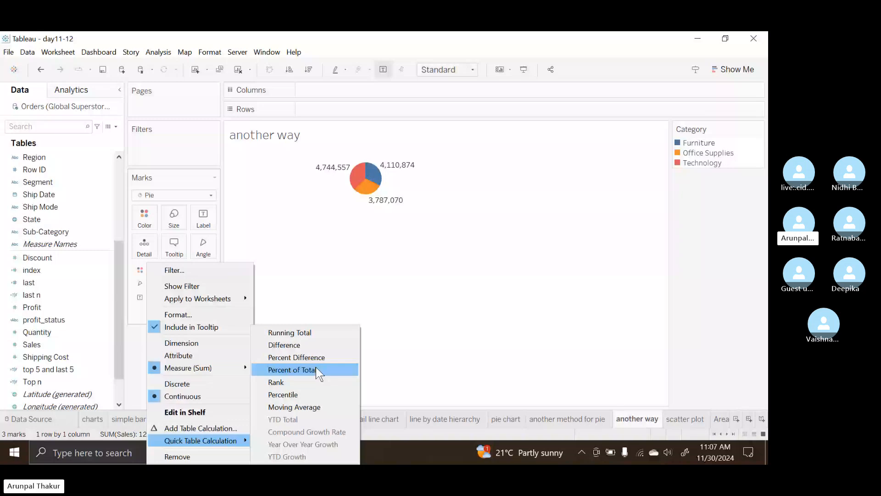
click(316, 370)
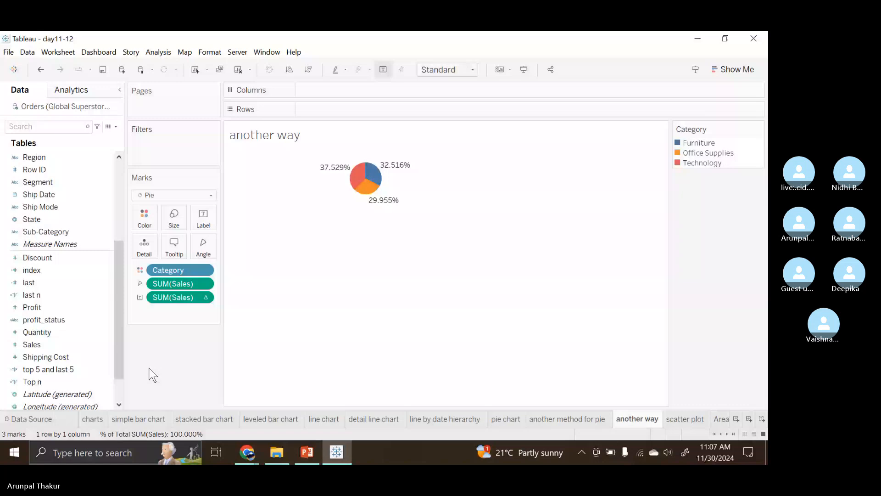
drag(31, 344, 332, 106)
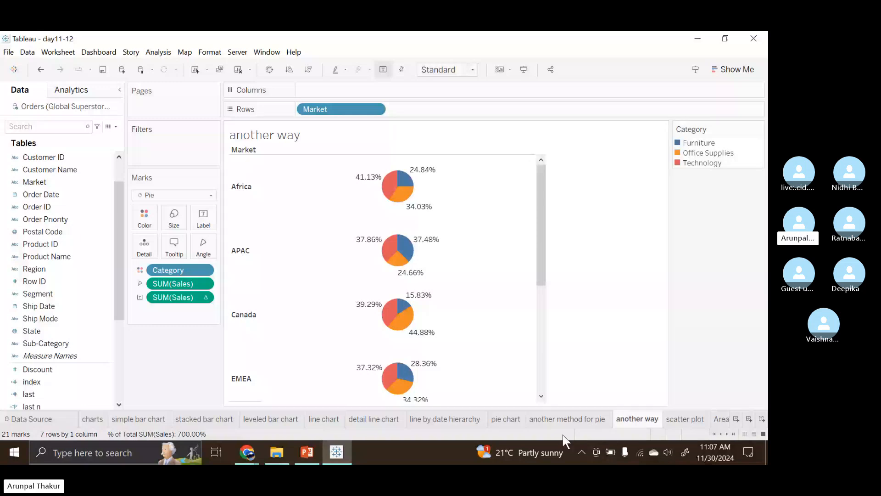
Switch to PowerPoint and read the enlarged Scatter Plot slide.
click(317, 455)
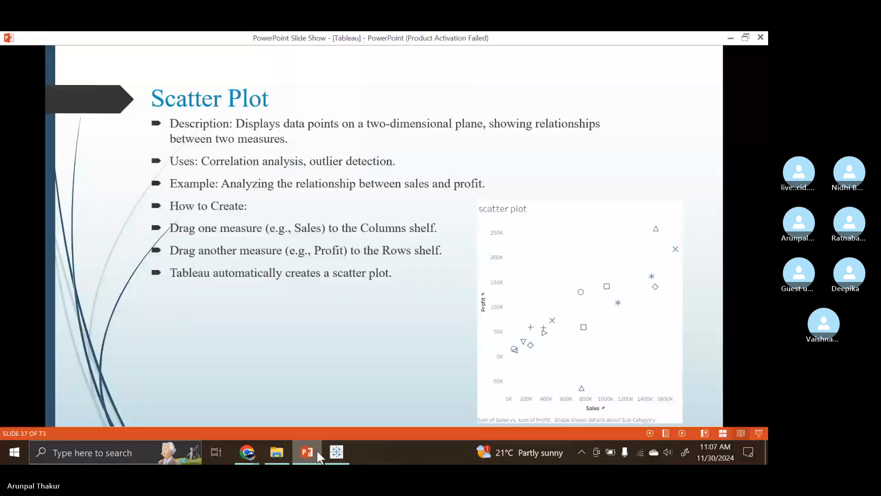
scroll(325, 216, up, 2)
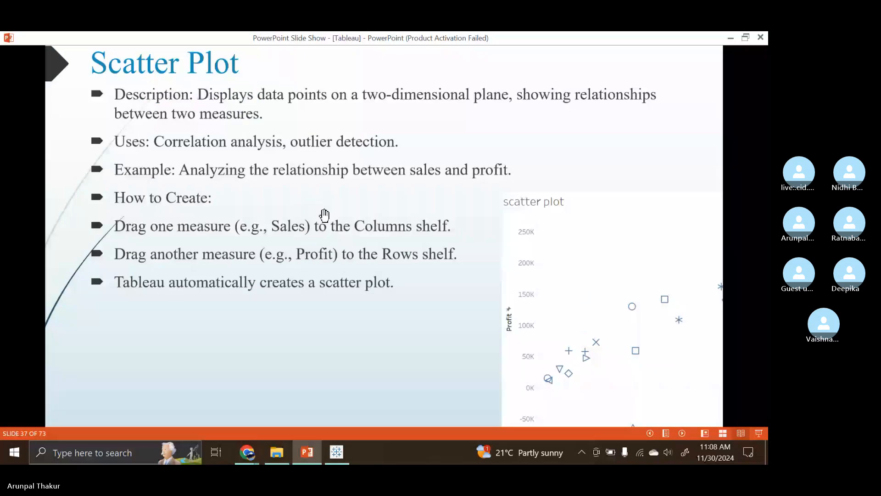
drag(331, 109, 295, 187)
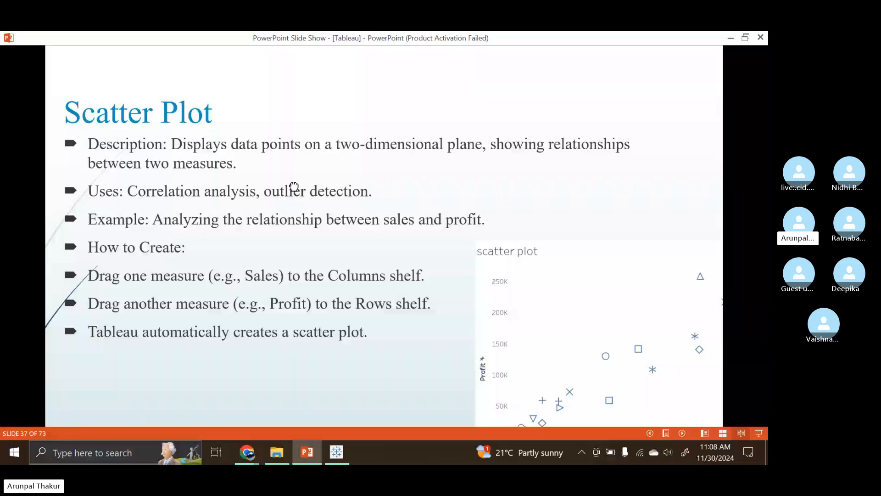
key(Escape)
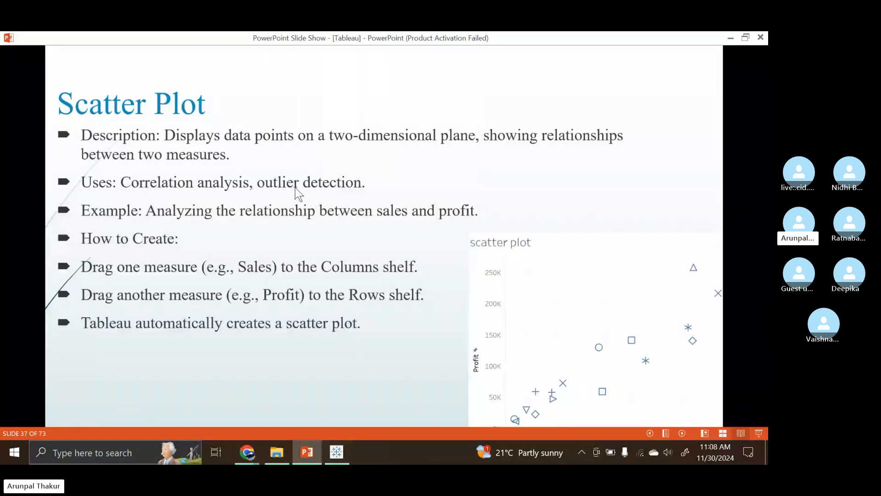
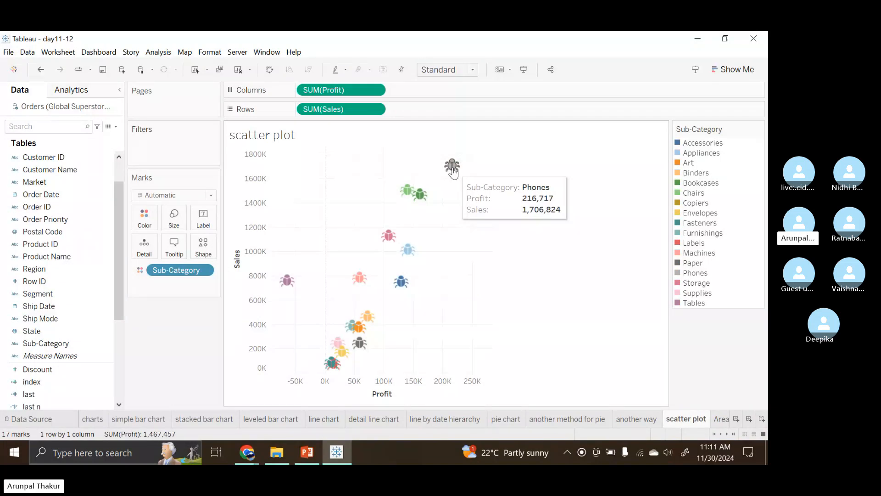
Try coloring the scatter plot marks by Category instead of Sub-Category, and put Sub-Category back on color.
click(59, 169)
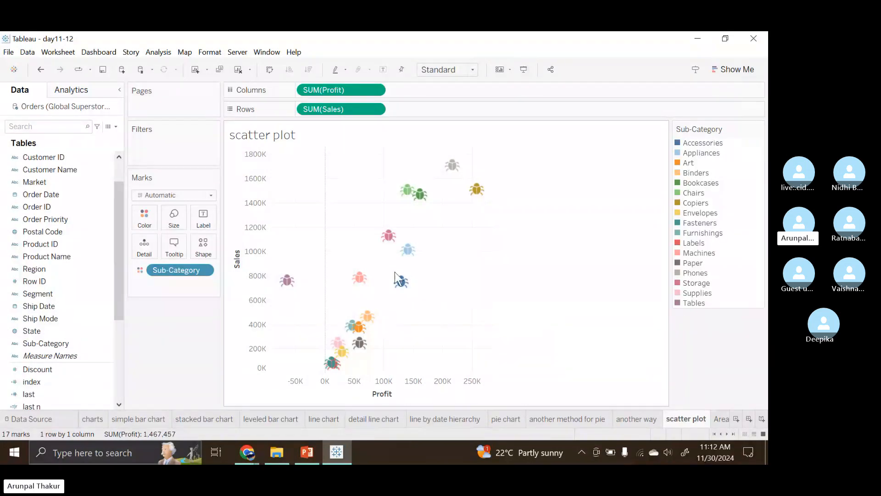
drag(176, 270, 198, 390)
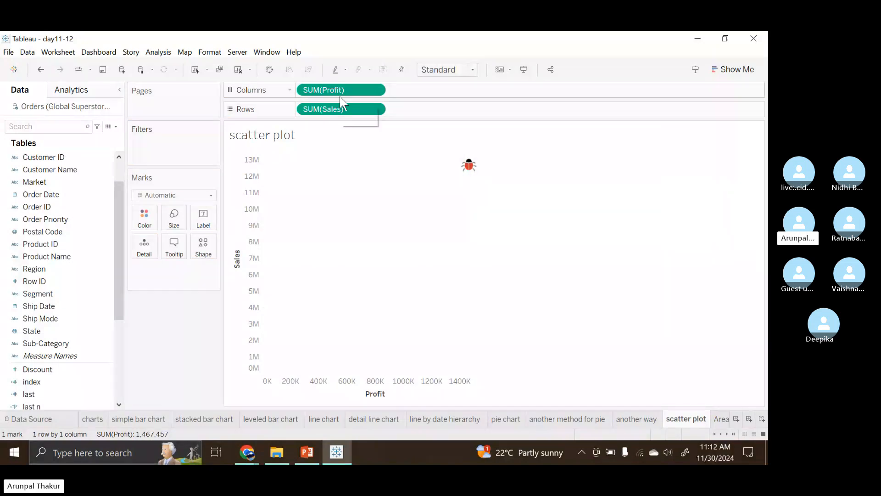
mouse_move(476, 168)
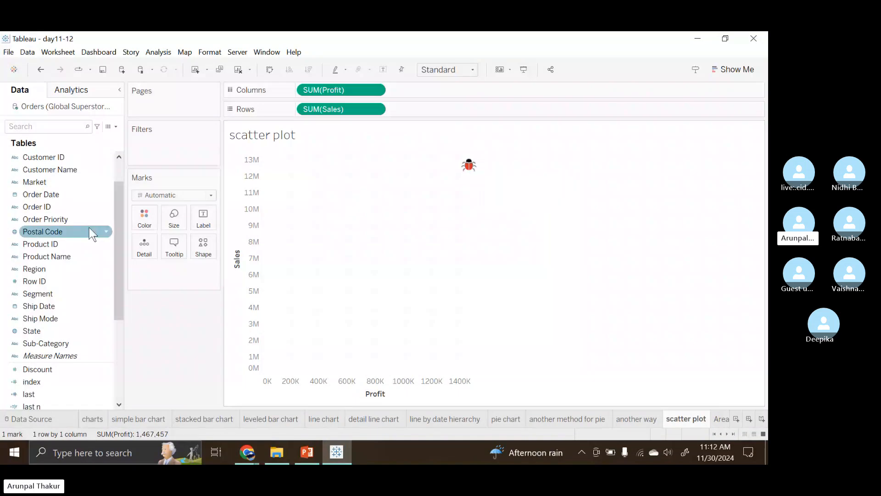
scroll(89, 227, up, 2)
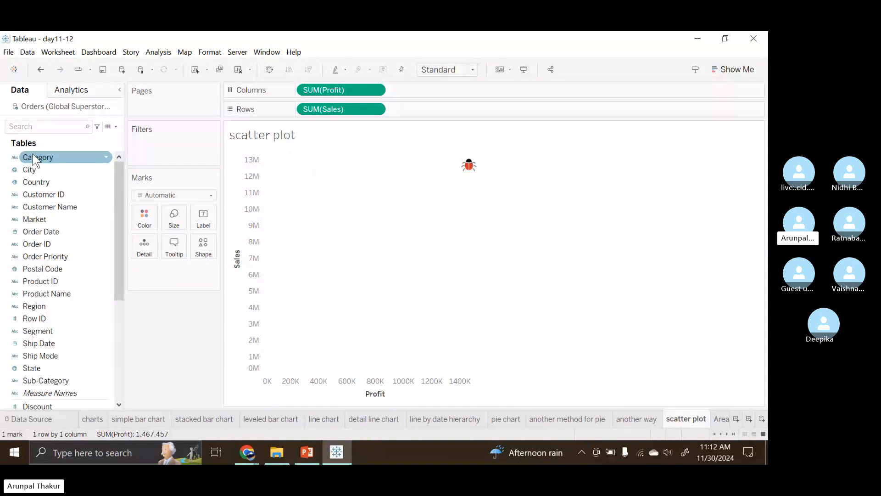
drag(33, 157, 347, 207)
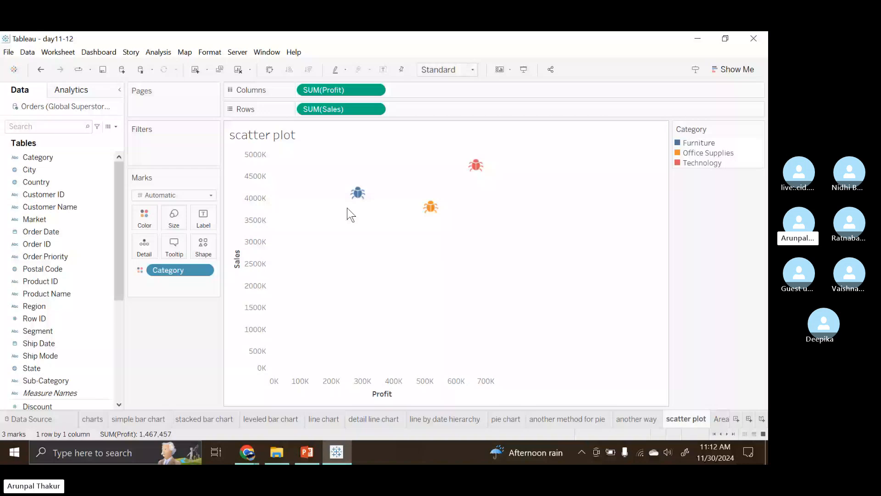
drag(179, 270, 186, 381)
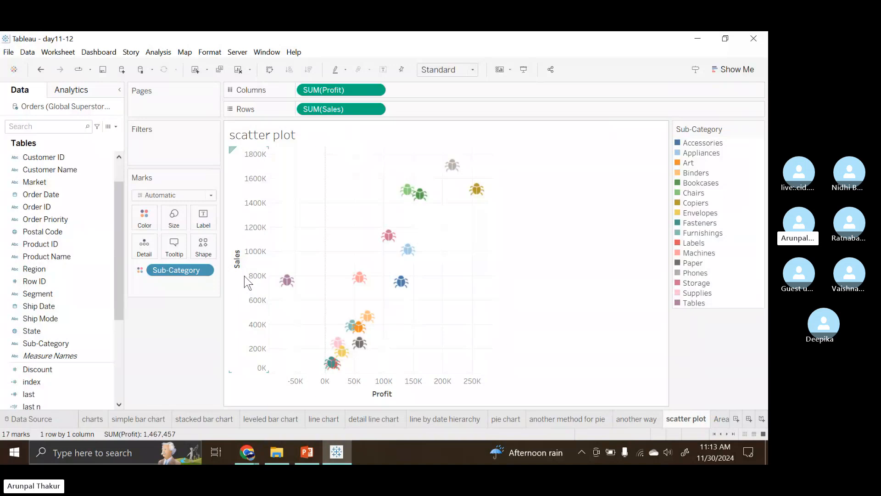
Examine the available shape palettes for the scatter plot marks, such as Bug Tracking and Weather, and leave the shape settings.
click(209, 250)
click(215, 308)
click(449, 184)
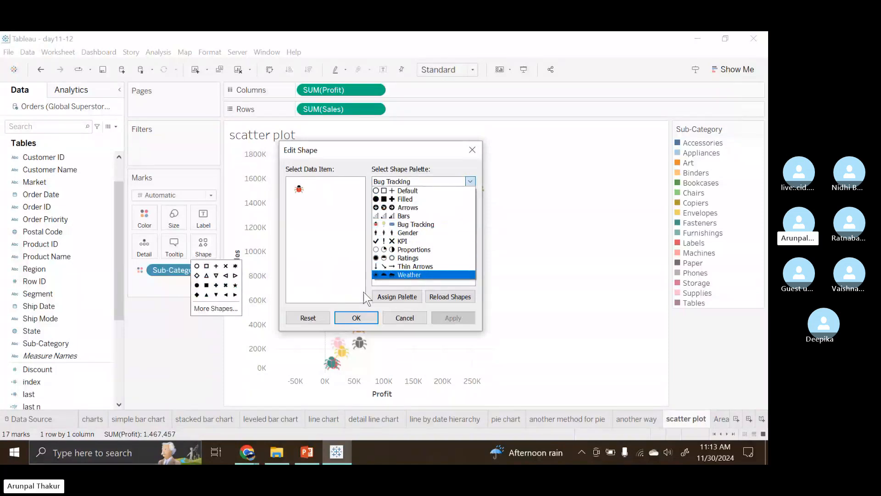
click(376, 319)
click(377, 320)
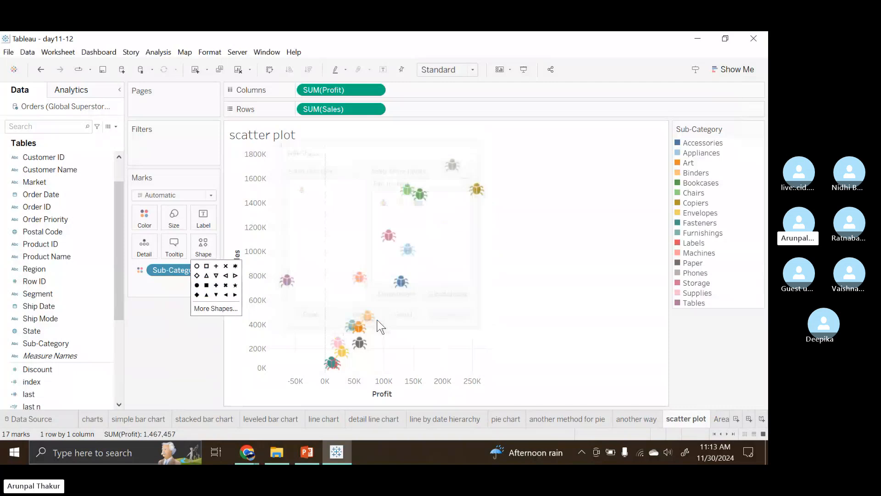
click(368, 361)
Change the scatter plot marks from bugs to filled diamonds and reduce their size.
click(204, 246)
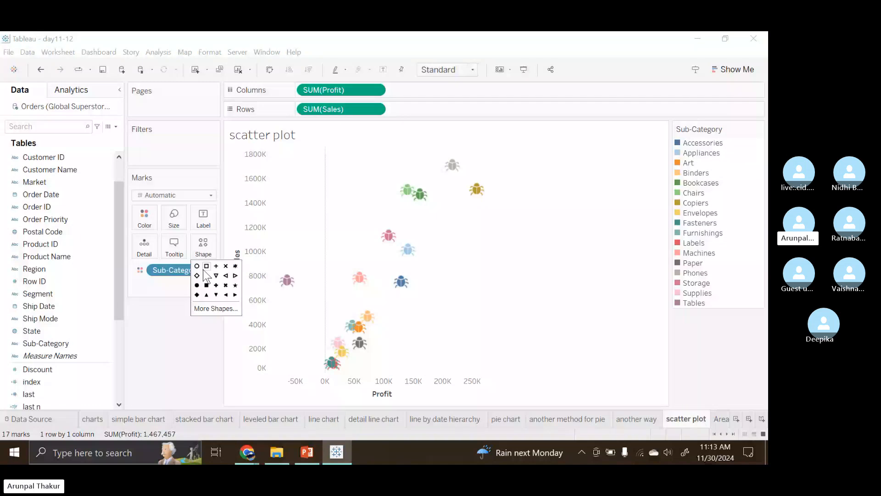
click(206, 285)
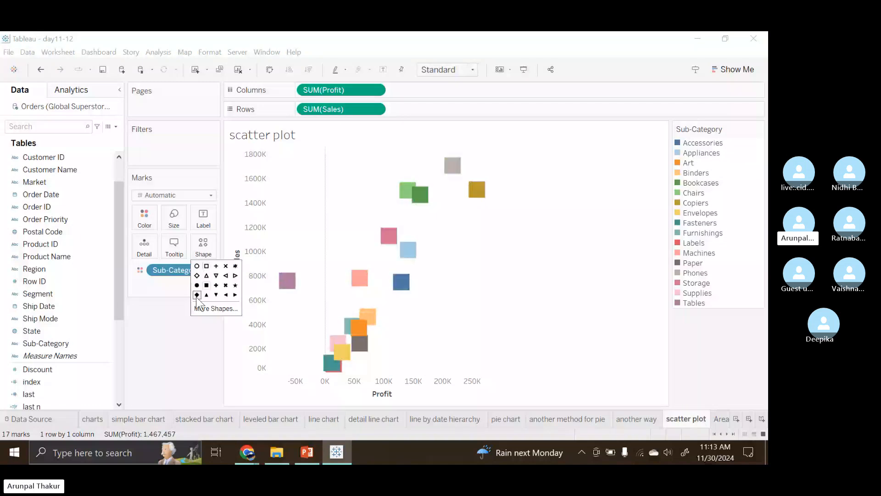
click(197, 295)
click(174, 216)
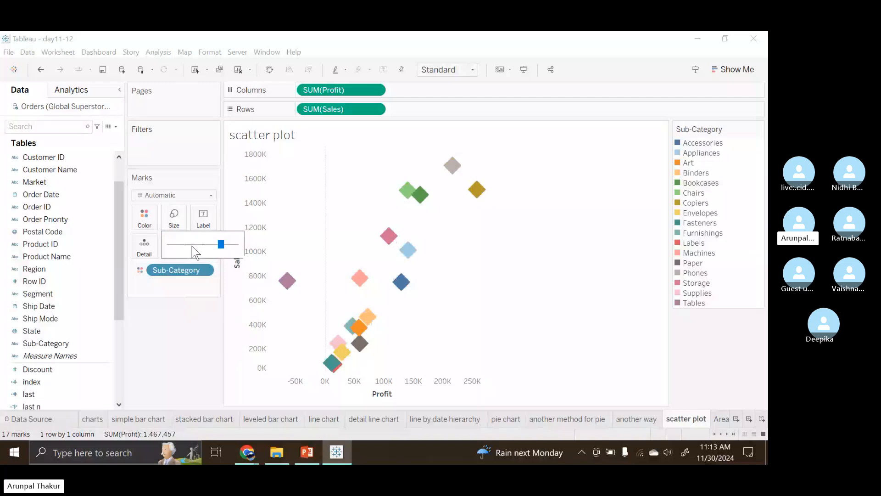
click(192, 246)
drag(193, 246, 201, 250)
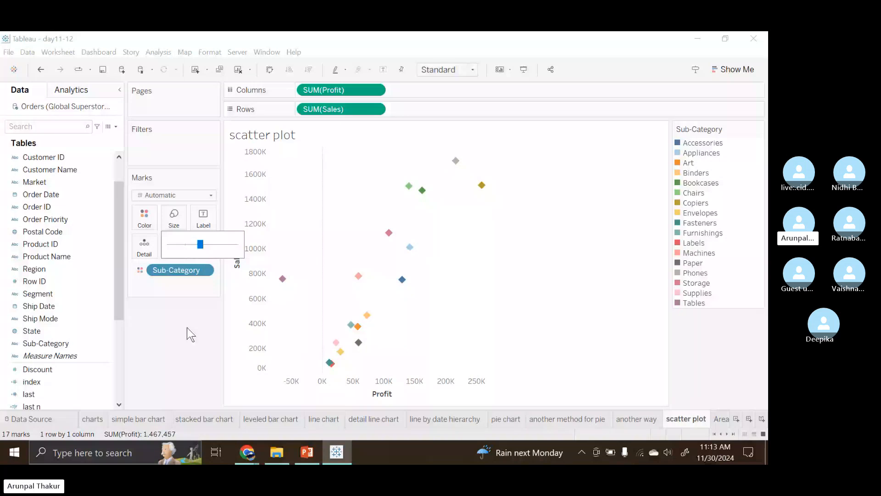
click(211, 393)
Toggle the microphone in the Skype call in Chrome and return to Tableau.
click(339, 396)
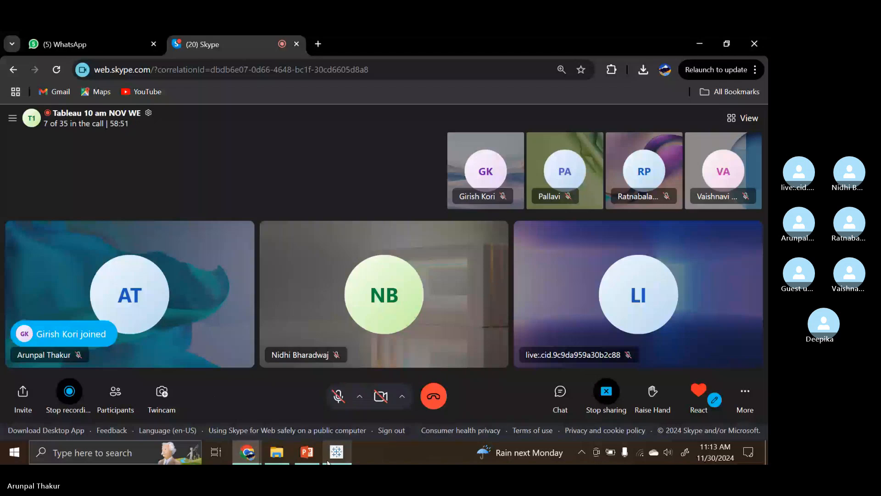
click(329, 459)
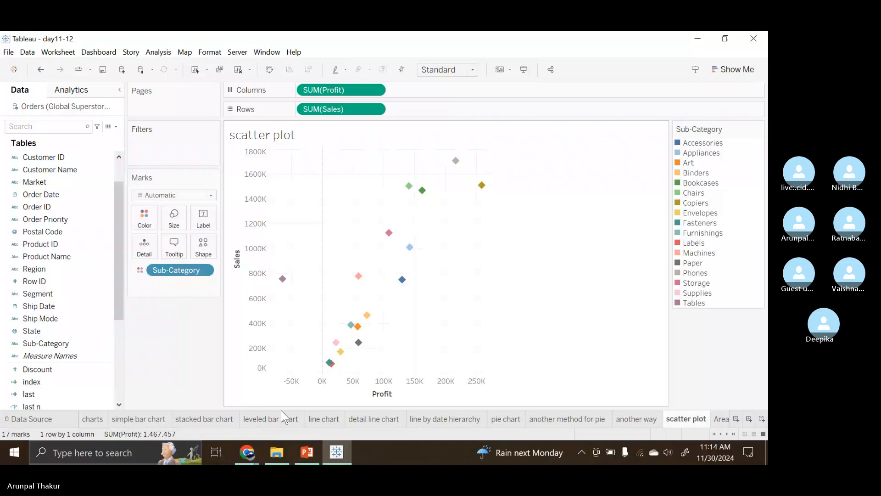
click(256, 451)
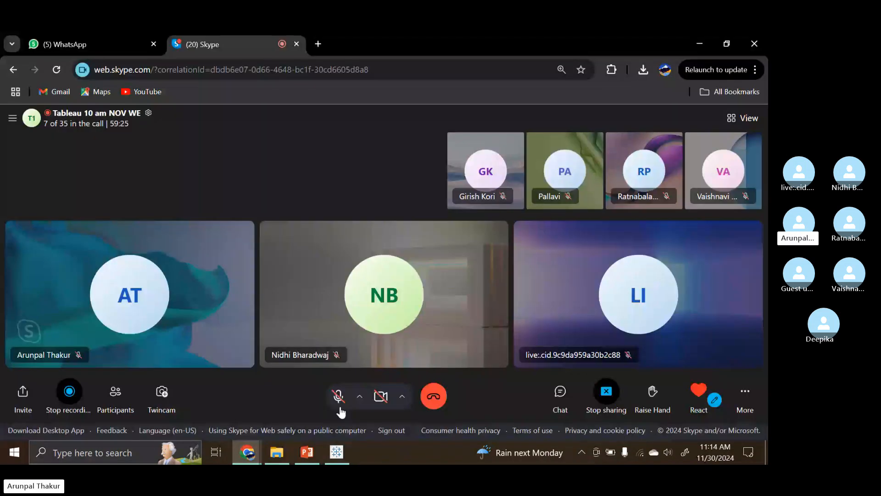
mouse_move(338, 452)
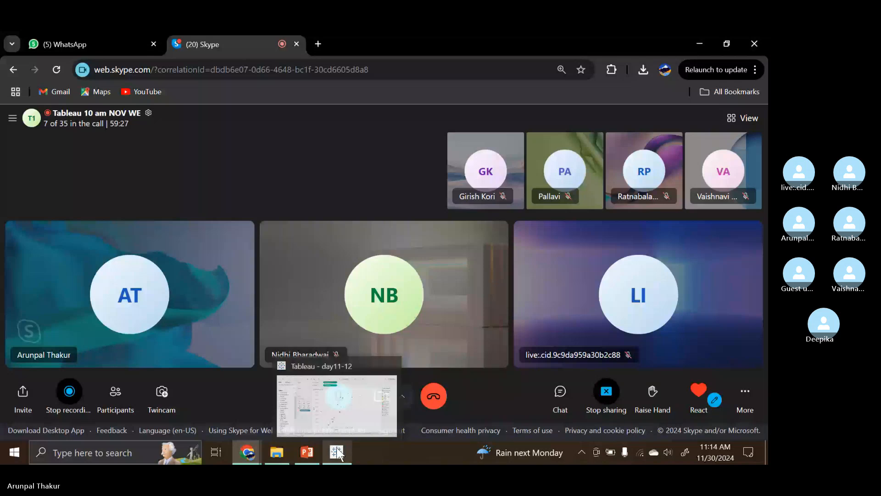
click(337, 447)
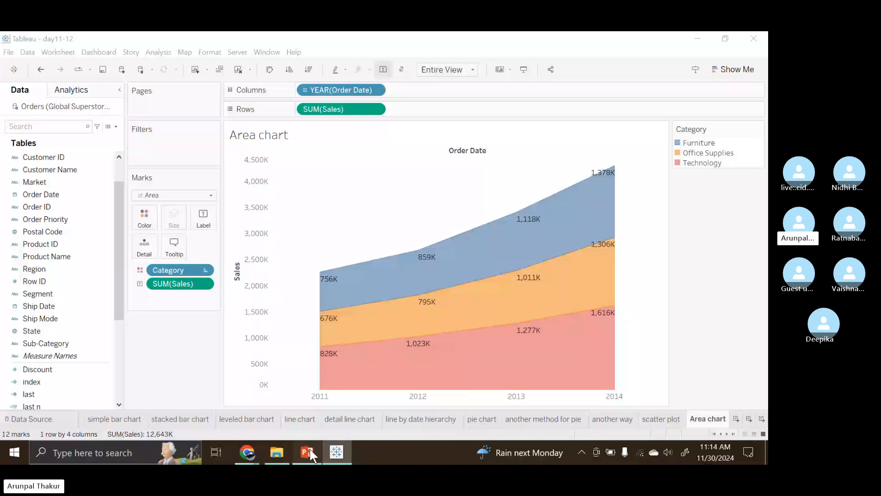
Read the enlarged Area Chart slide in PowerPoint, and compare Tableau's Area chart sheet with the matching with line chart sheet.
click(307, 451)
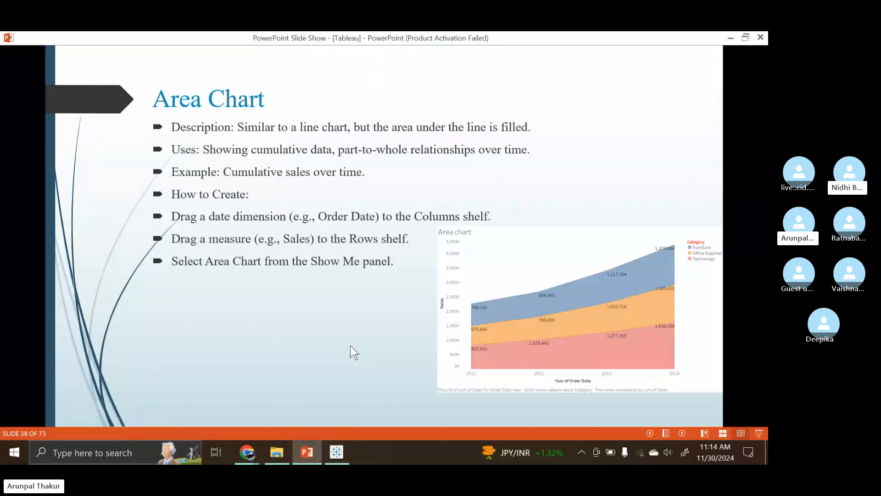
key(plus)
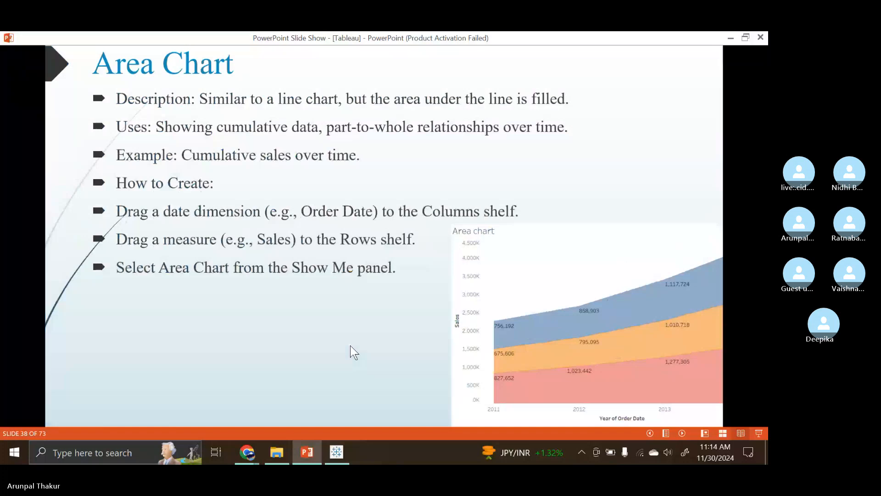
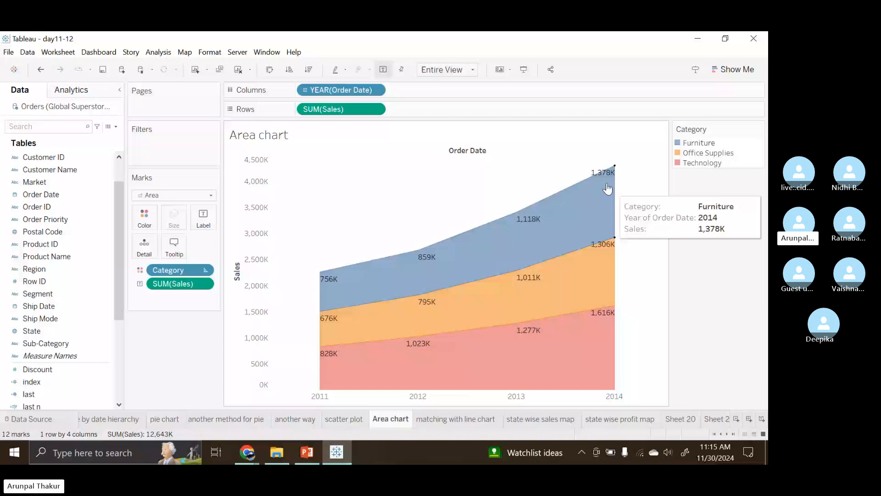
key(ctrl+Tab)
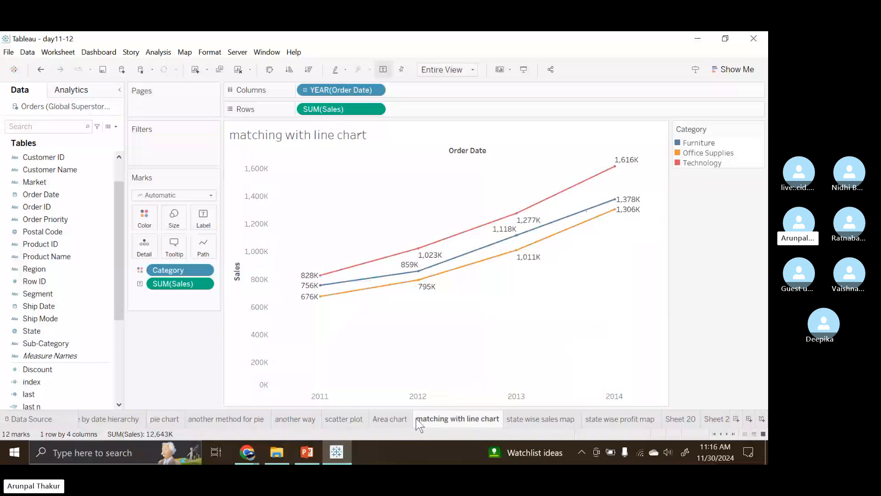
key(ctrl+shift+Tab)
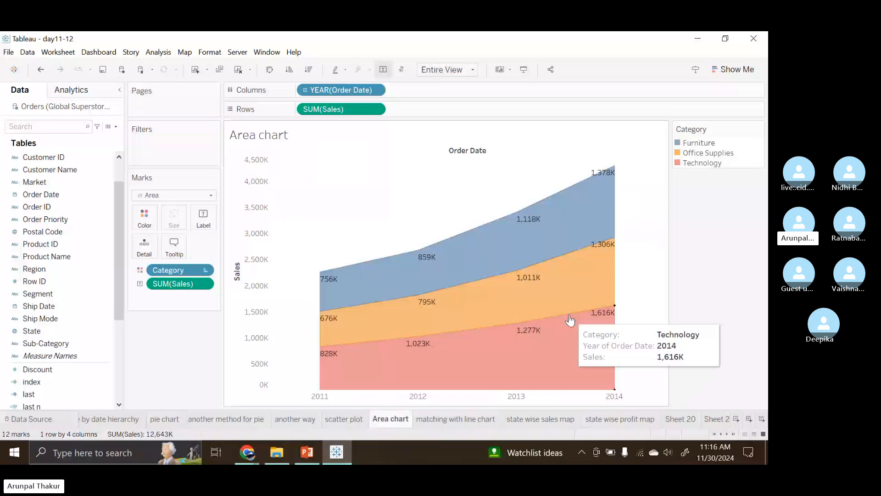
Compare the 2014 Technology and Furniture points on the matching with line chart sheet with the Technology and Office Supplies areas on the Area chart sheet.
click(614, 166)
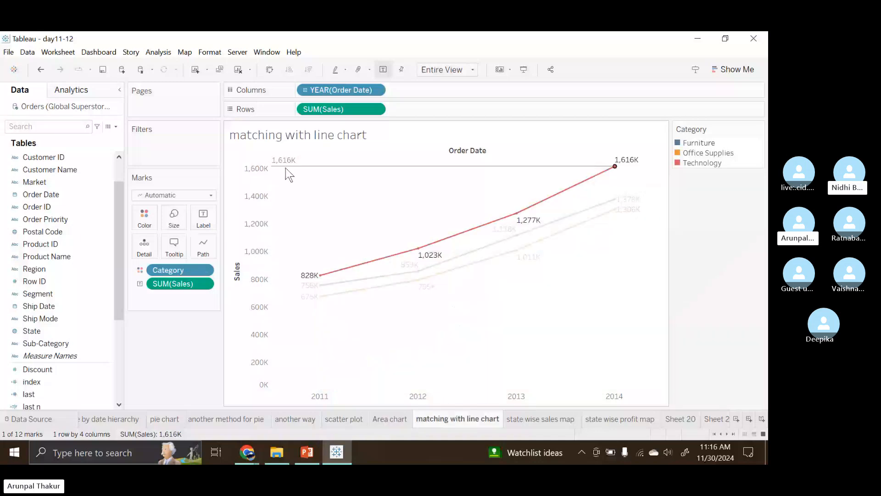
click(614, 201)
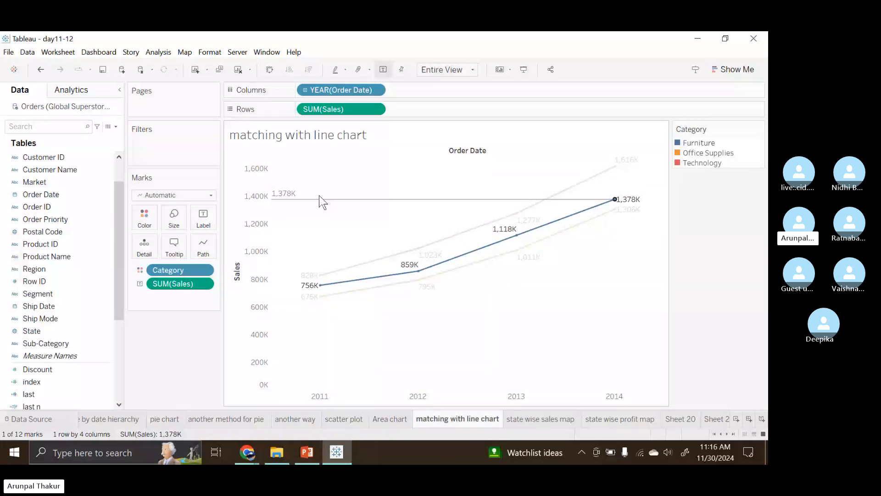
click(394, 424)
mouse_move(613, 327)
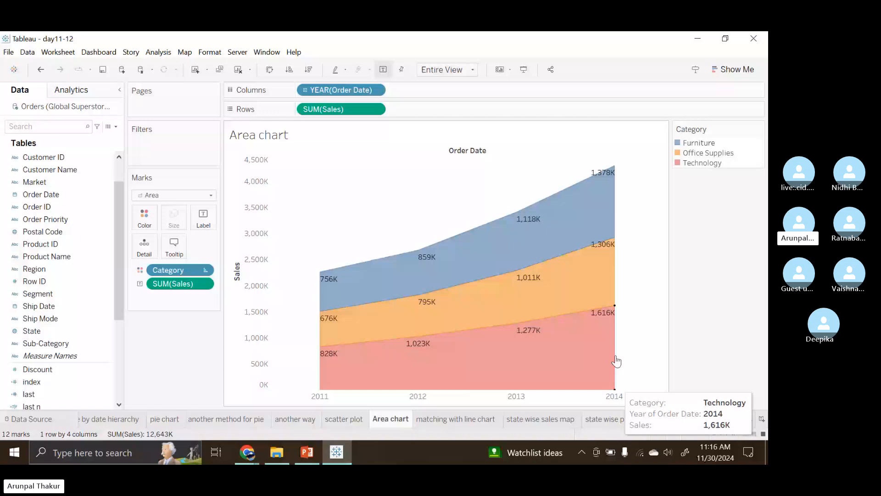
mouse_move(615, 310)
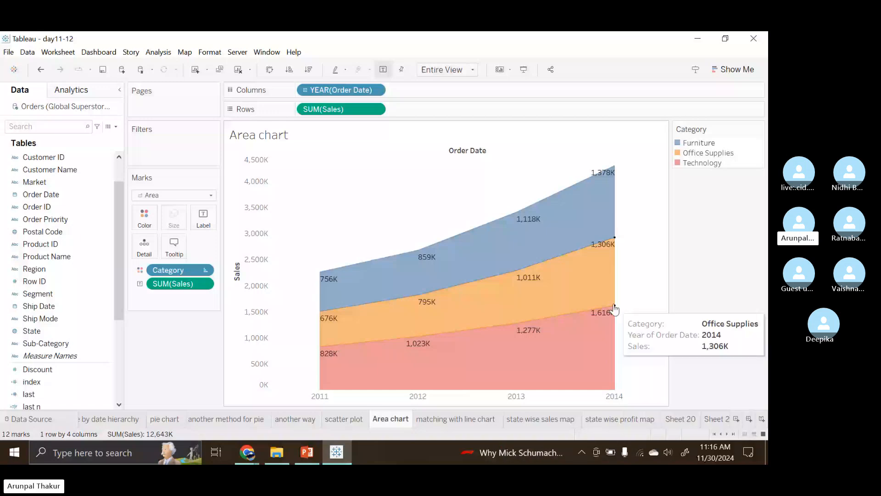
click(616, 309)
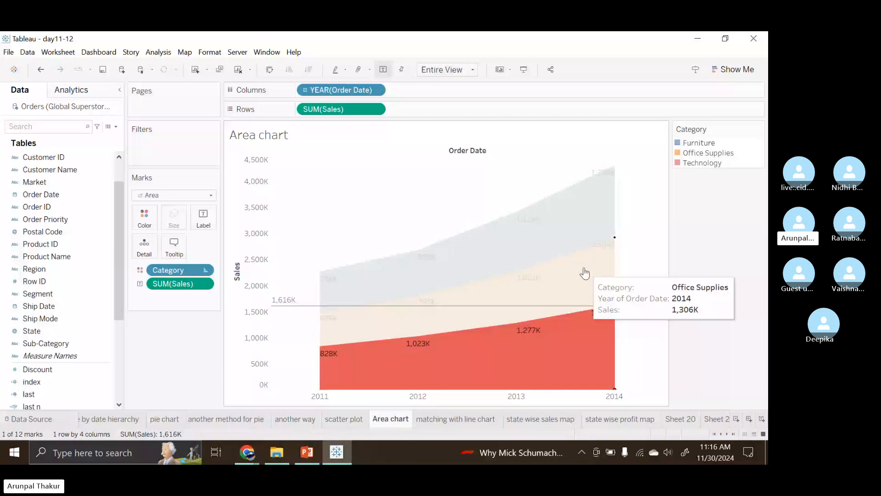
click(585, 273)
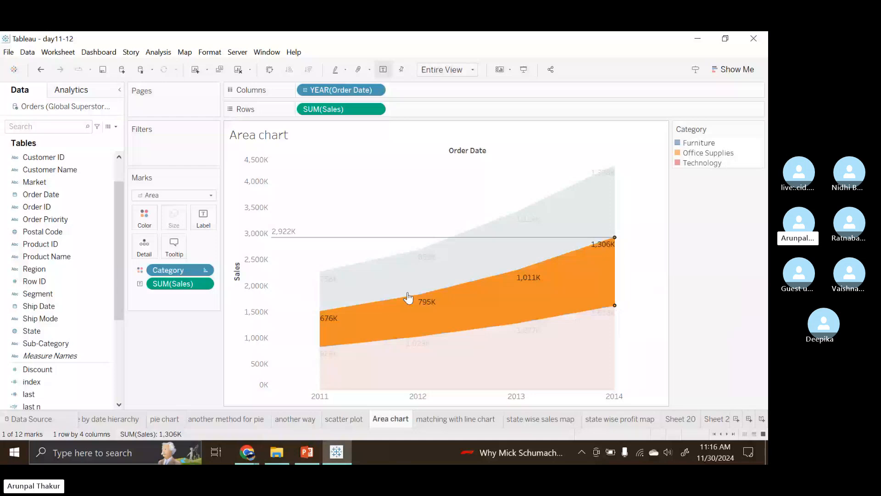
mouse_move(510, 360)
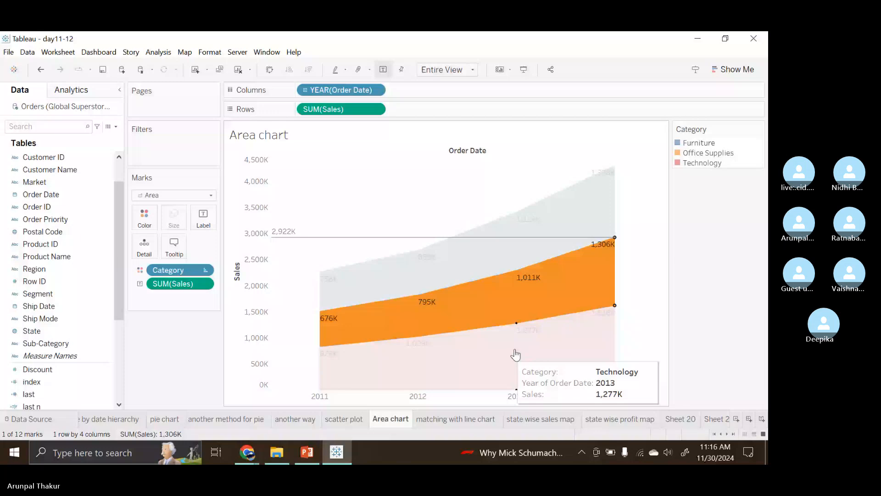
Remove the SUM(Sales) labels and the Category color encoding from the area chart's marks.
click(187, 285)
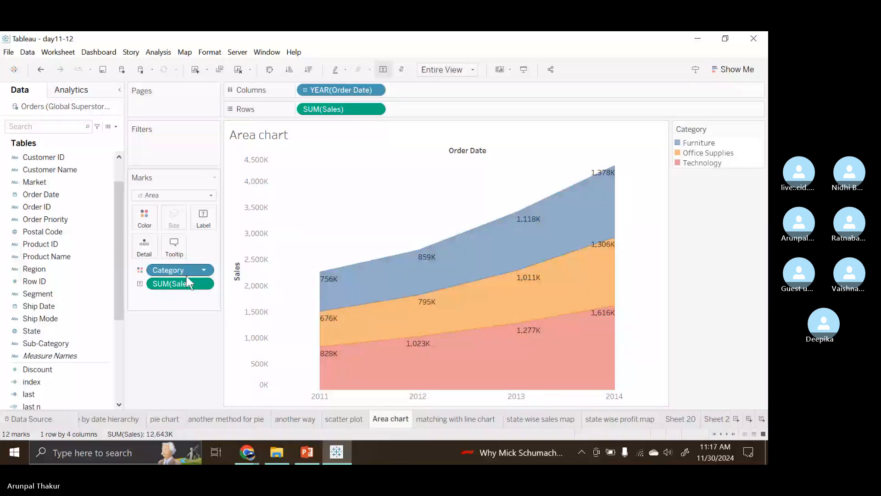
drag(186, 283, 176, 331)
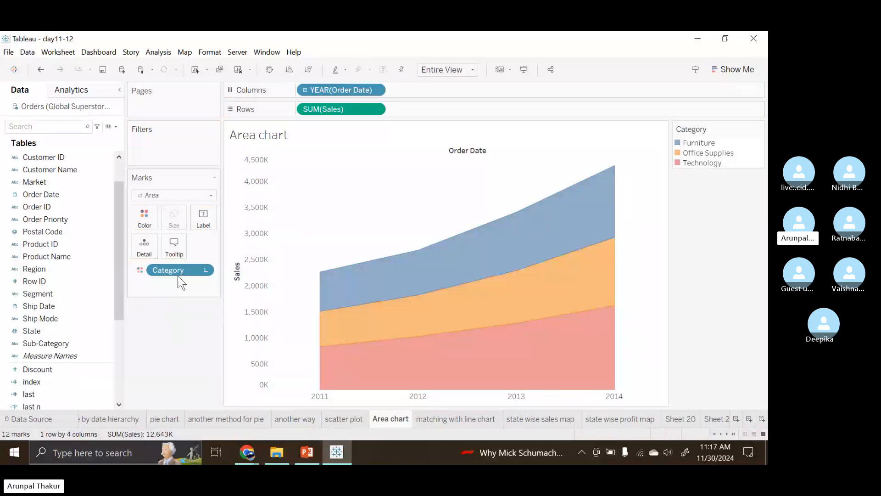
drag(180, 280, 171, 337)
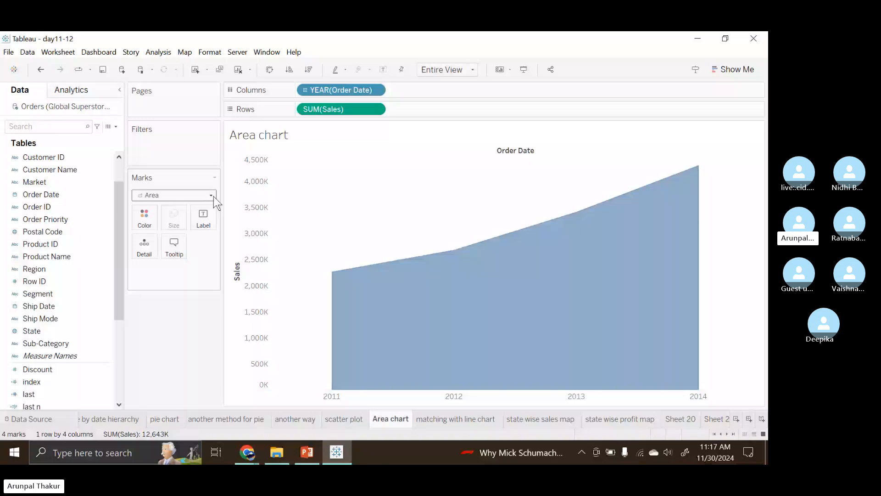
Change the mark type on the Area chart sheet from Area to Automatic.
click(213, 197)
click(156, 205)
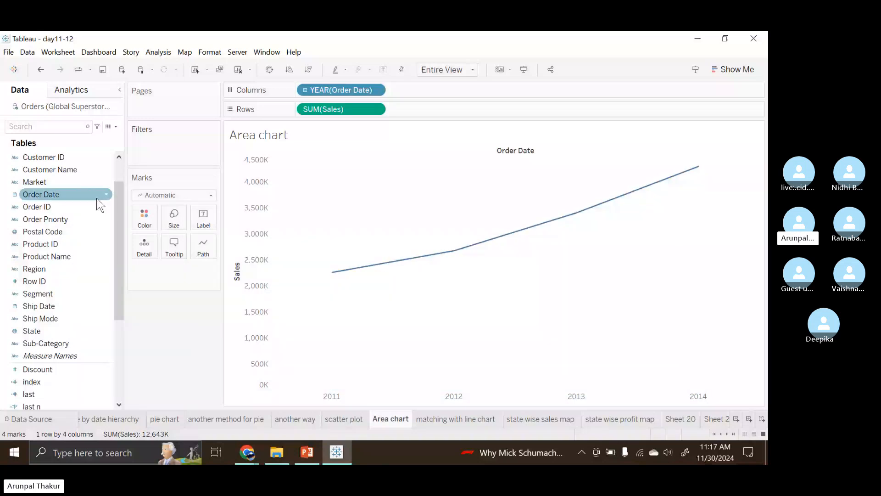
scroll(76, 166, up, 1)
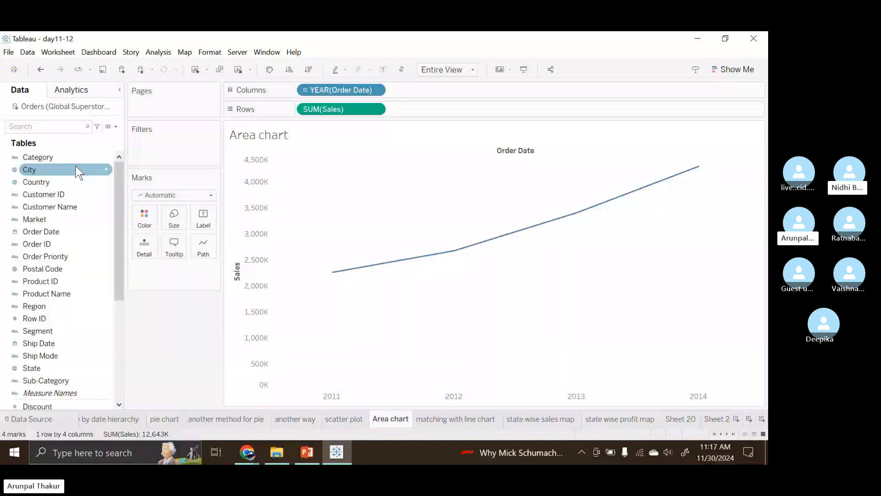
Colour the sales-by-year chart by Category and change its mark type to Area.
drag(50, 158, 145, 217)
click(192, 195)
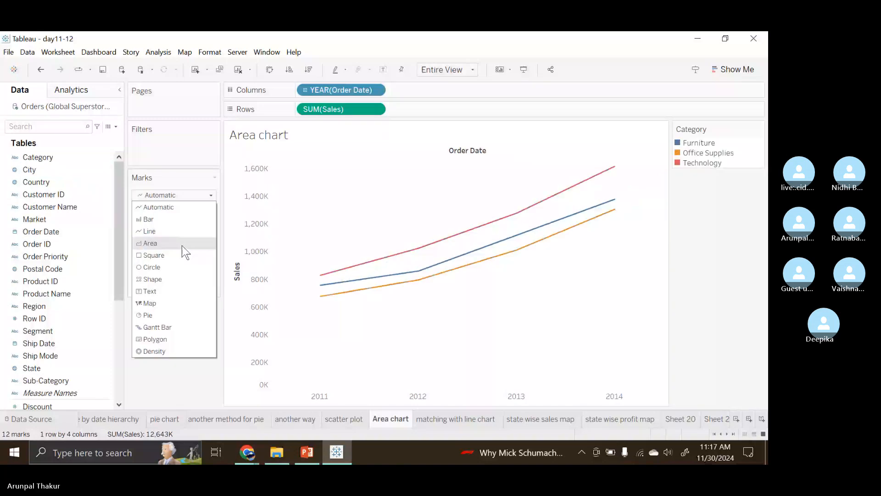
click(182, 246)
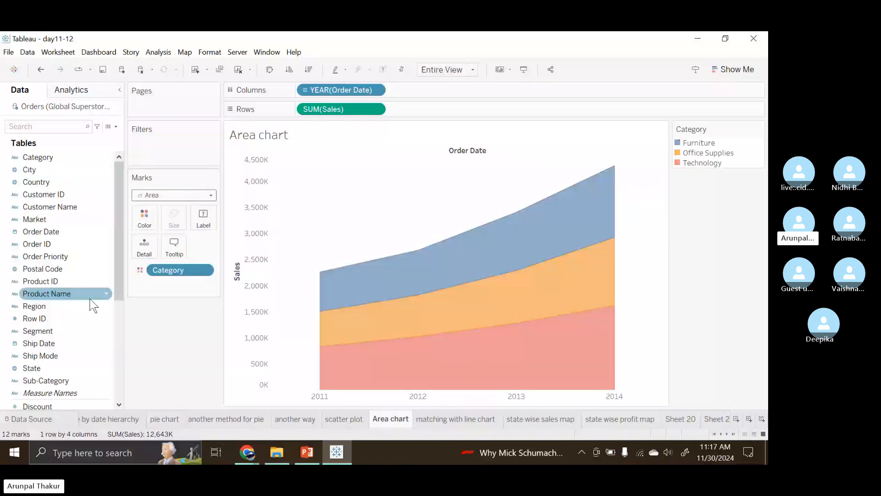
Try labelling the areas with Sales, and undo both the labels and the Area mark type.
scroll(65, 341, down, 2)
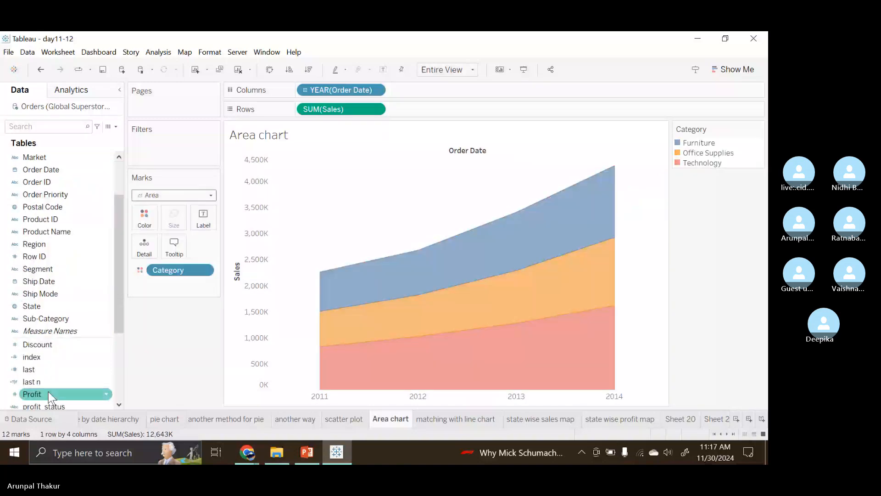
scroll(49, 395, down, 2)
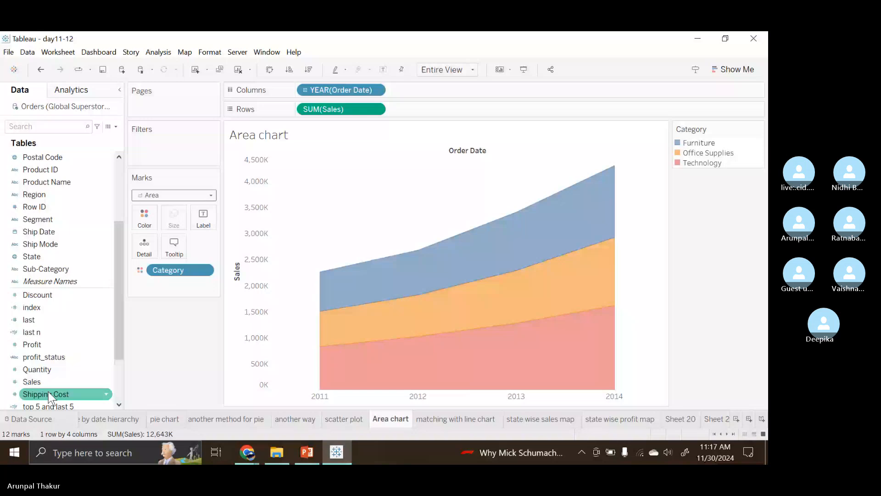
drag(33, 382, 203, 219)
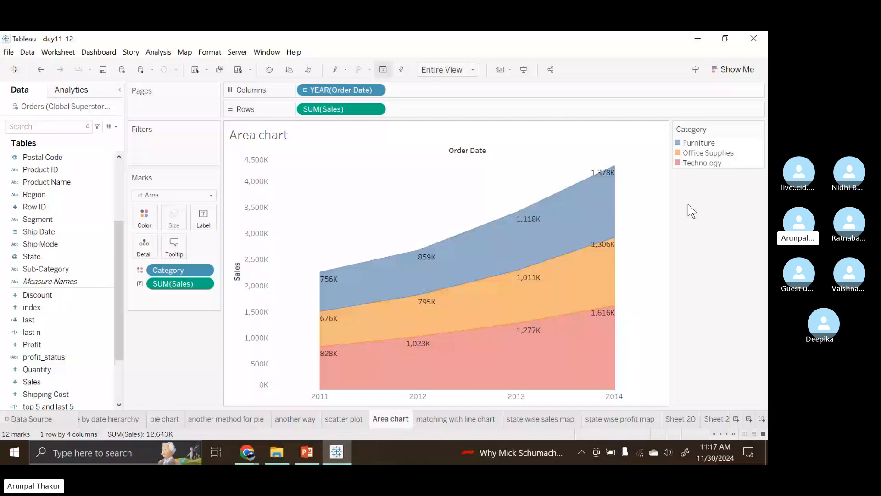
key(ctrl+z)
key(ctrl+z)
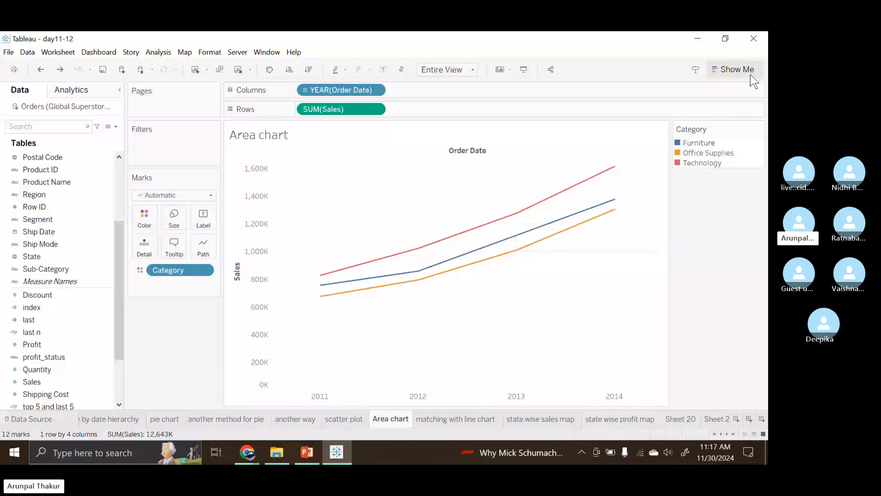
Set the mark type of the Category-coloured sales chart to Area.
click(751, 75)
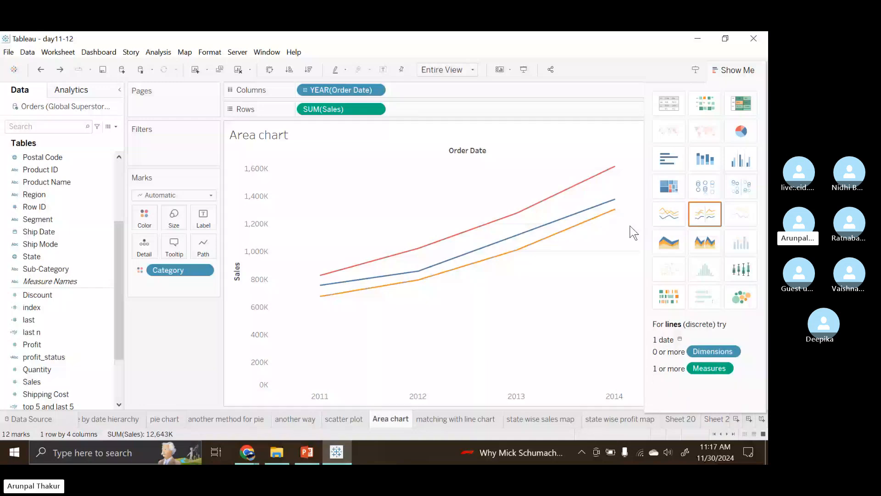
click(202, 195)
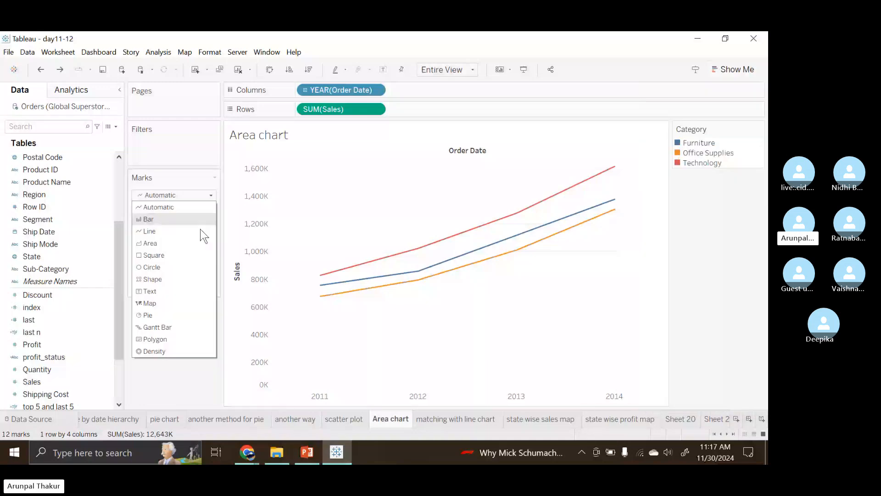
click(165, 248)
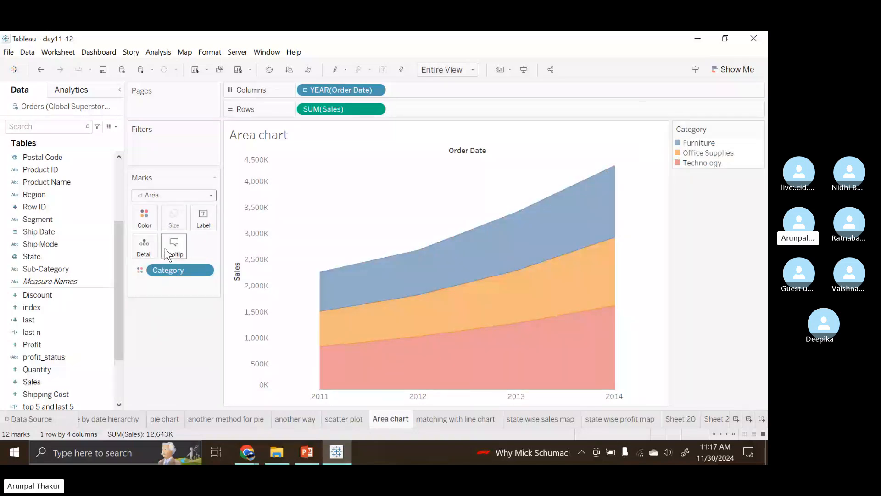
Label the areas of the chart with the sum of Sales.
scroll(48, 324, down, 3)
click(48, 323)
drag(47, 323, 204, 224)
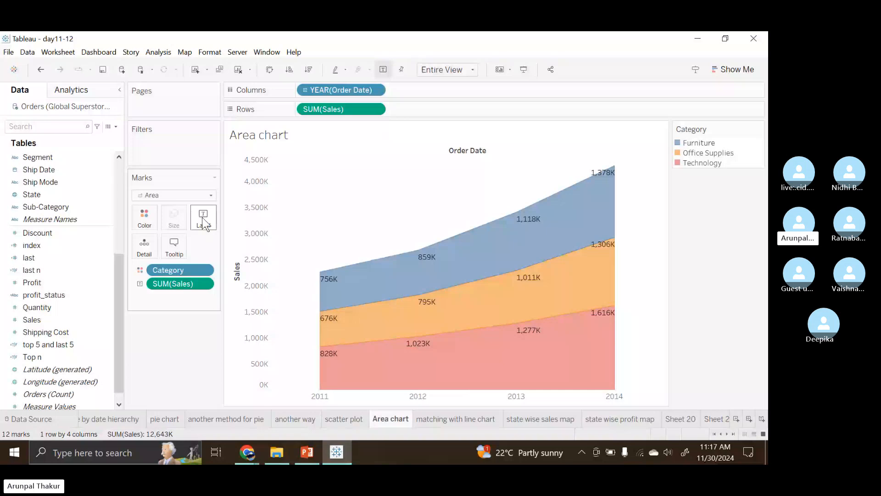
click(211, 195)
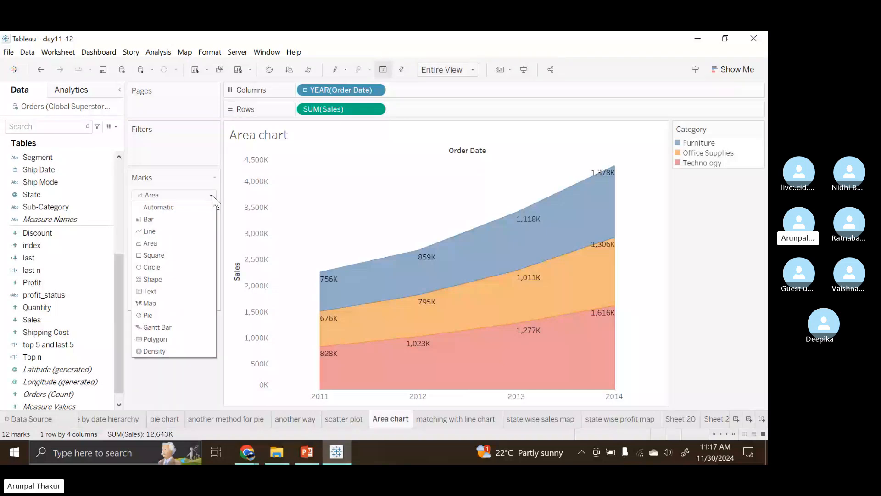
click(212, 195)
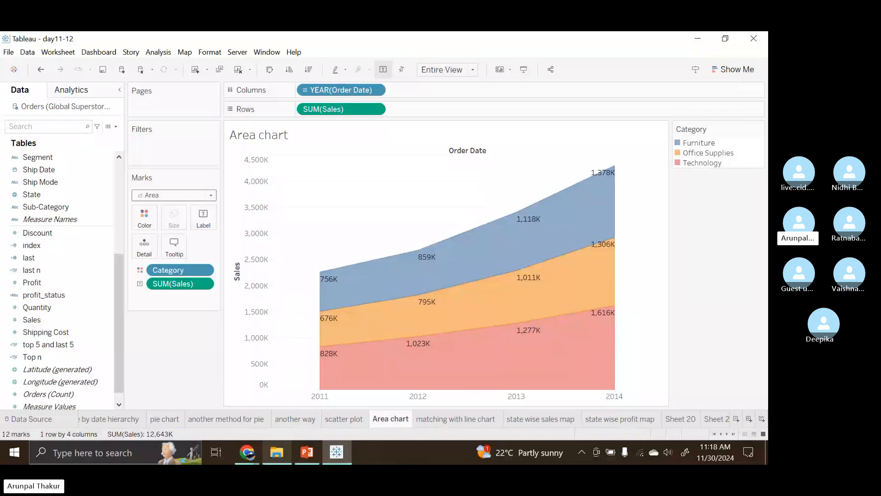
mouse_move(247, 452)
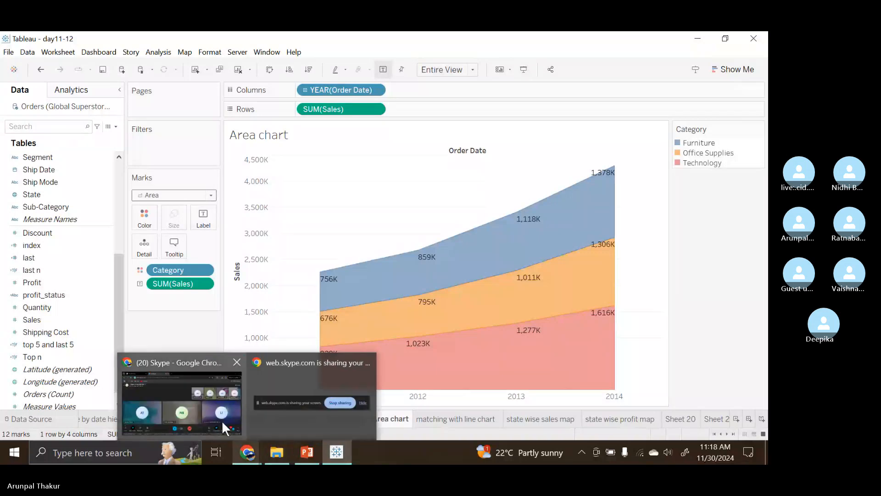
mouse_move(222, 420)
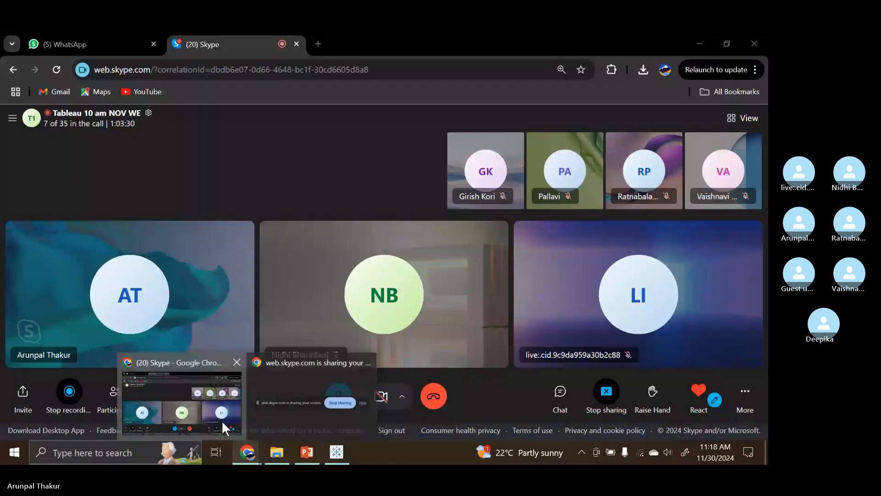
mouse_move(335, 420)
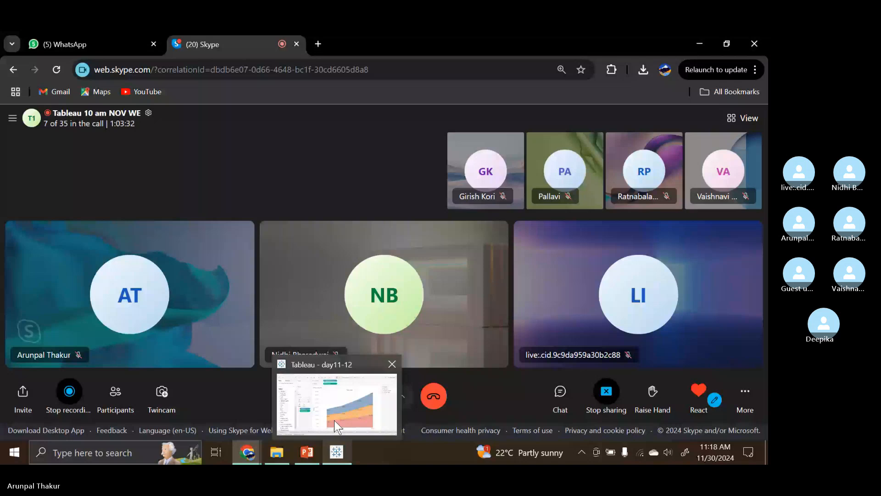
click(334, 420)
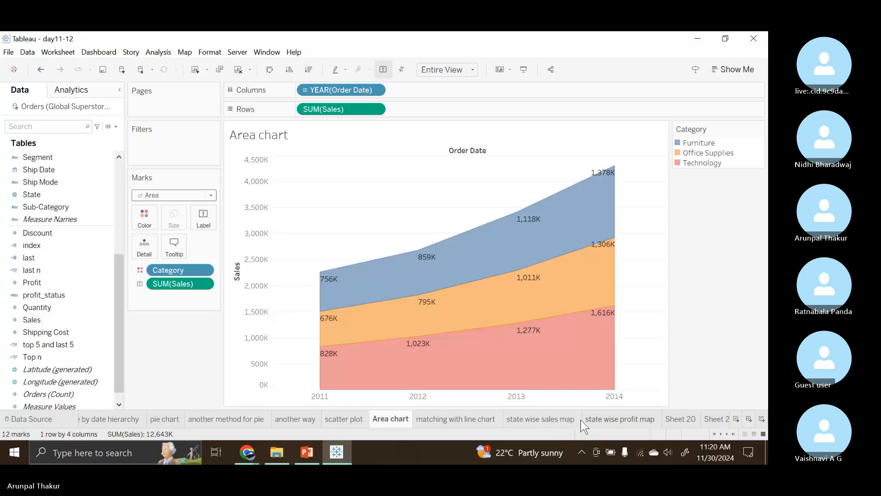
Open the "state wise sales map" worksheet, check the Skype call window, and return to Tableau.
click(550, 425)
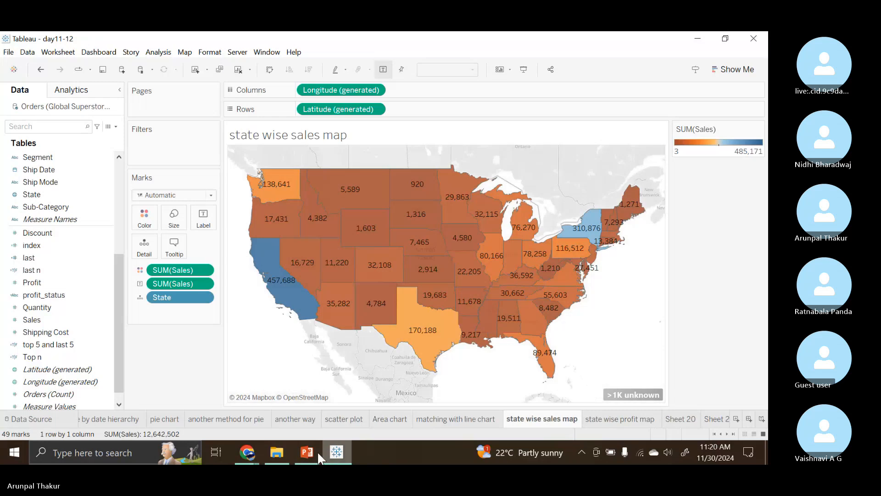
mouse_move(254, 451)
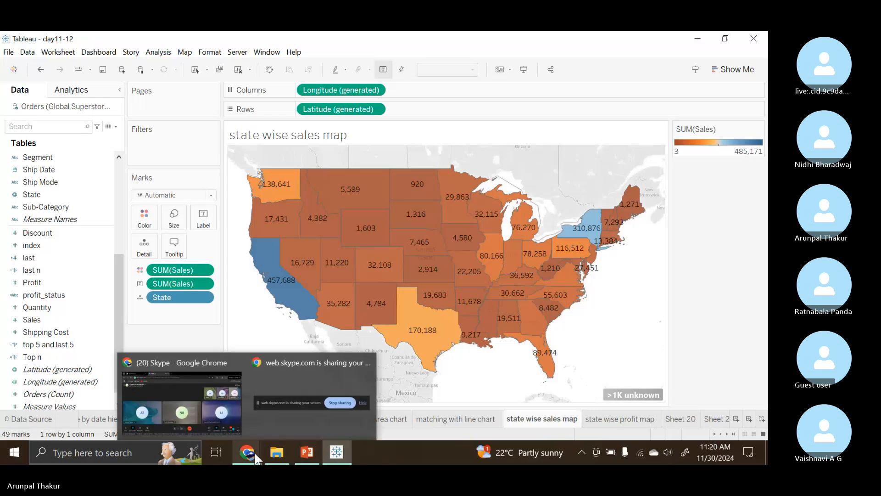
click(230, 404)
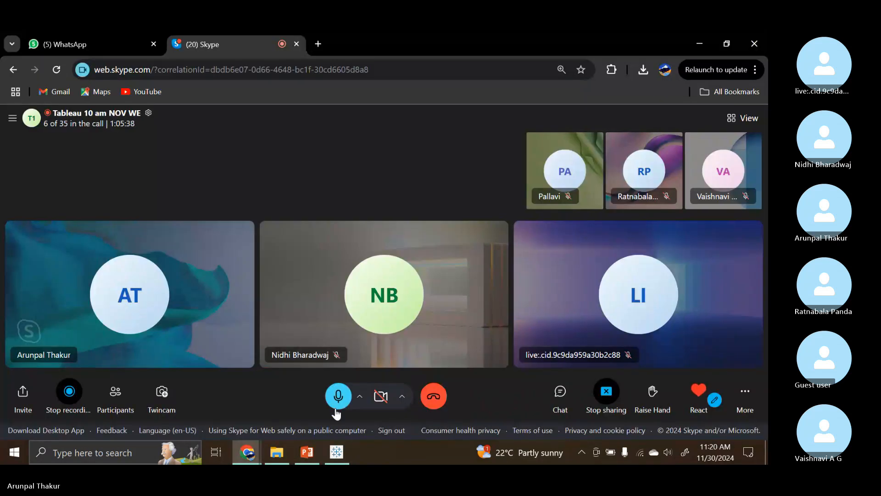
click(337, 453)
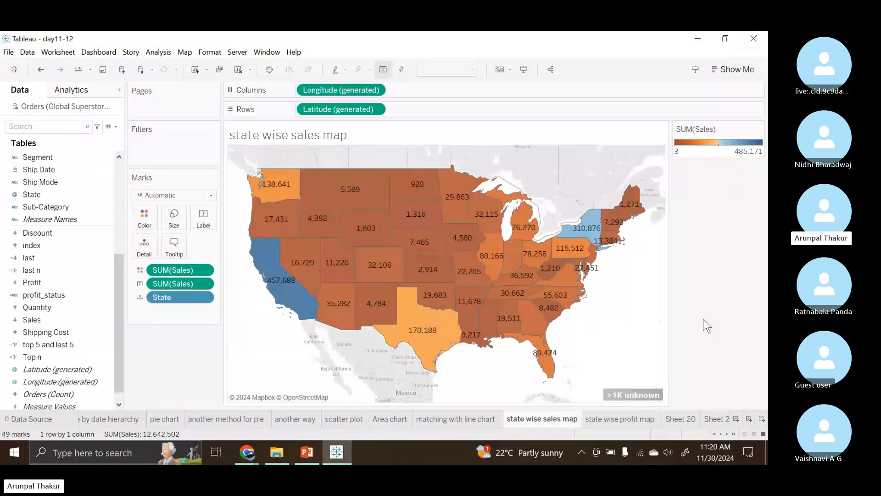
Switch to the PowerPoint slide show and advance to the Map slide to review the instructions for creating a map.
click(307, 454)
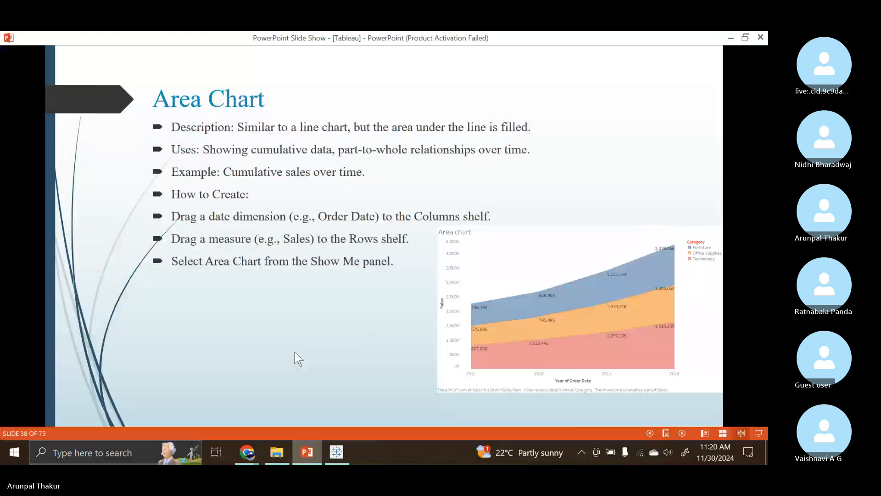
click(239, 220)
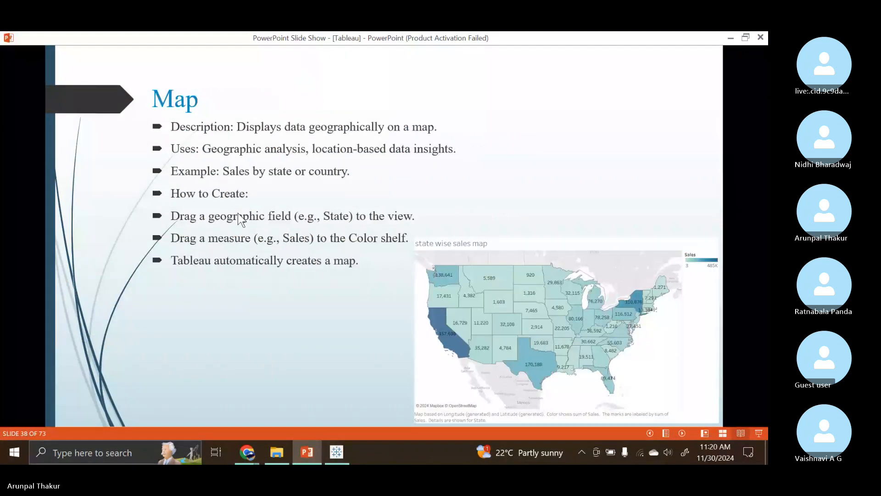
click(238, 213)
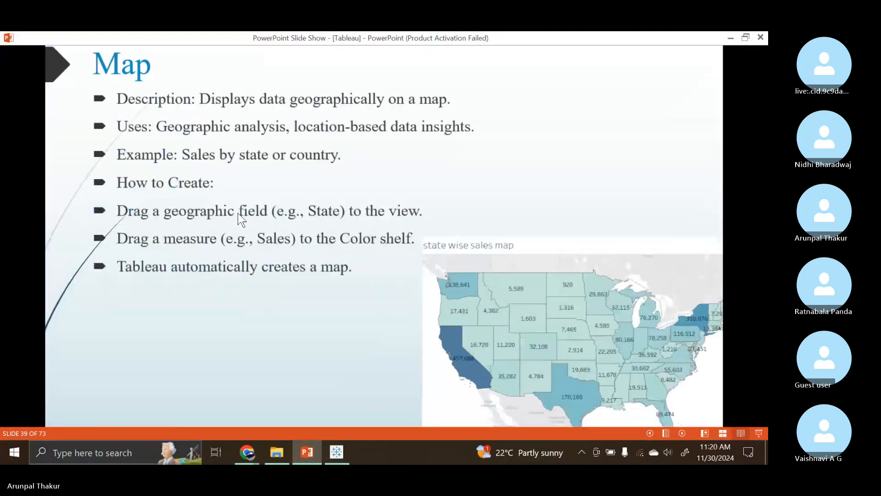
mouse_move(250, 445)
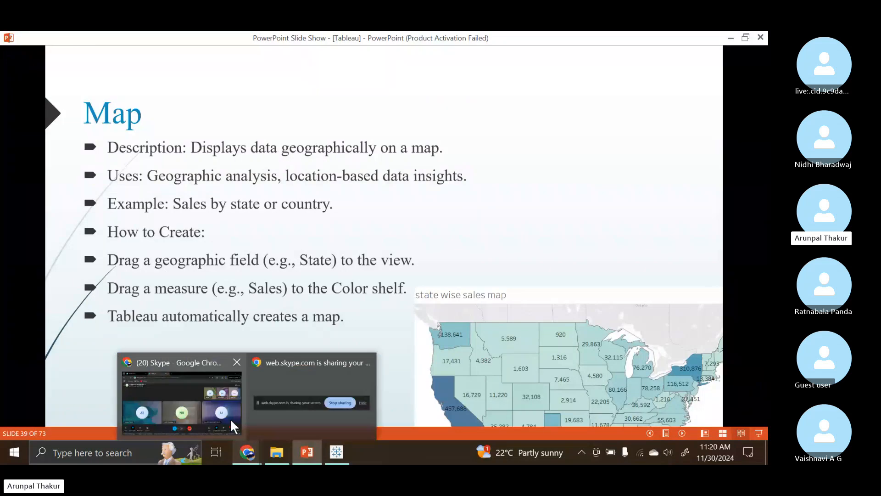
mouse_move(222, 412)
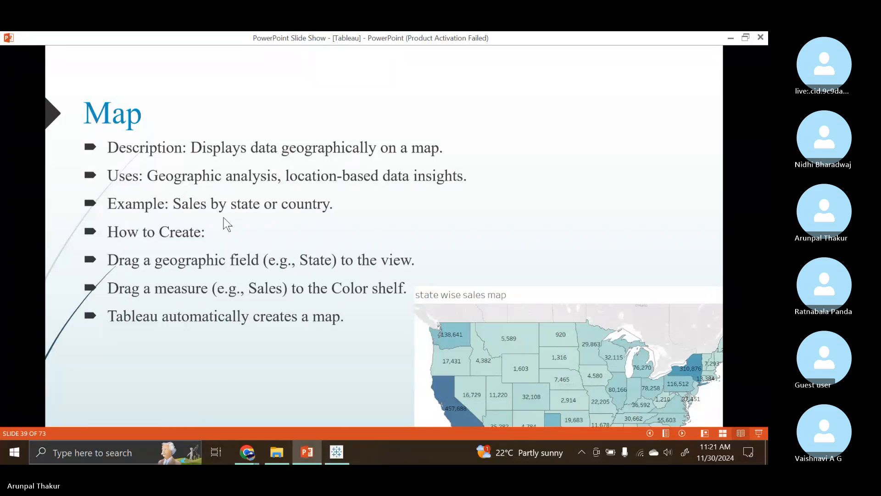
scroll(346, 206, down, 2)
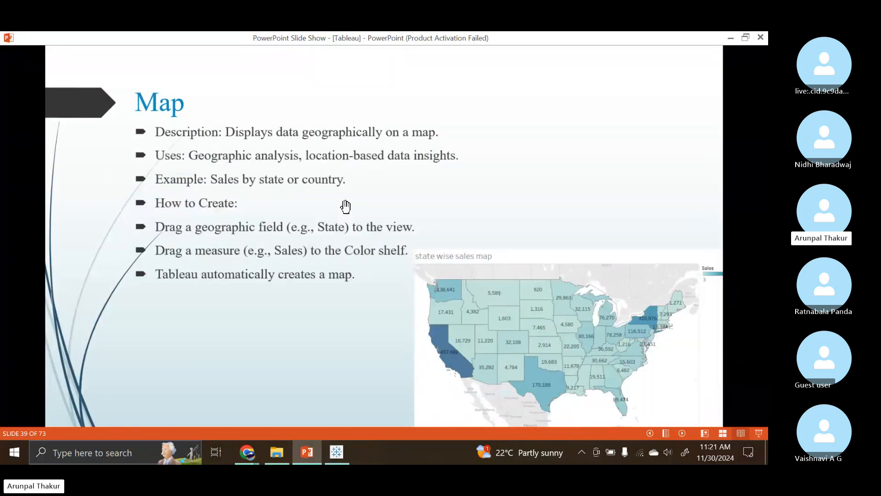
scroll(346, 206, down, 1)
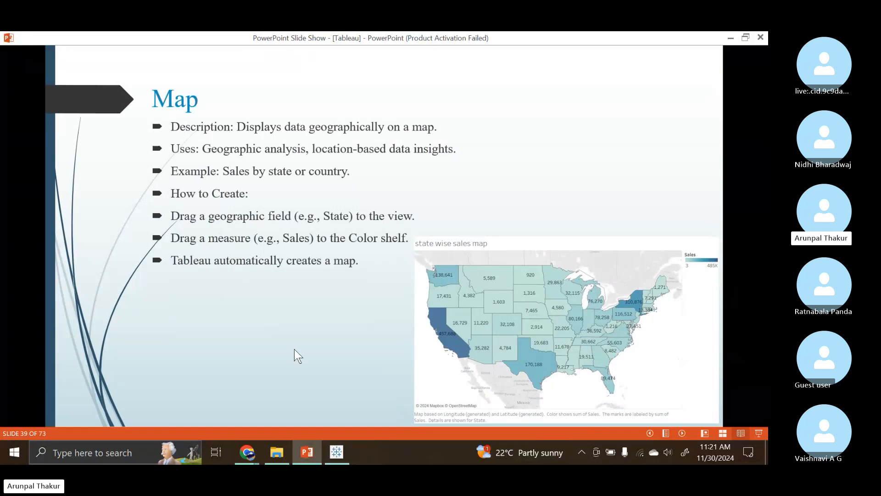
Return to Tableau, clear the "state wise sales map" worksheet and add State to generate a map.
mouse_move(342, 442)
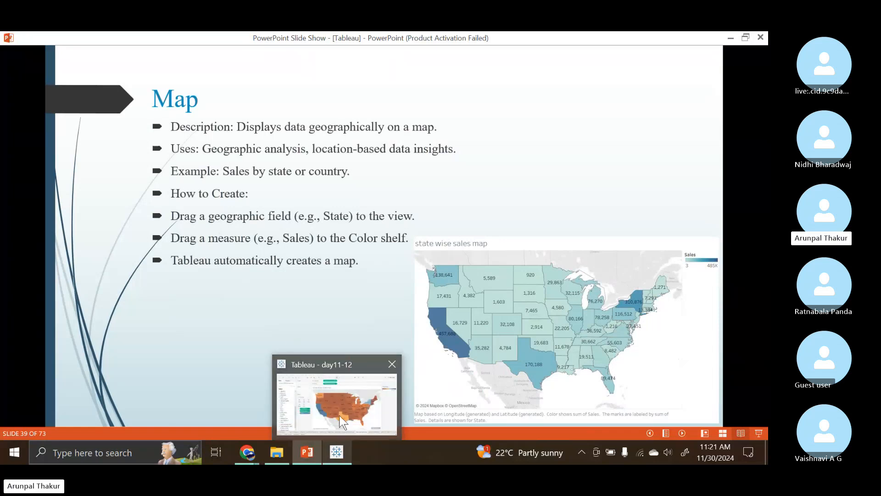
click(340, 415)
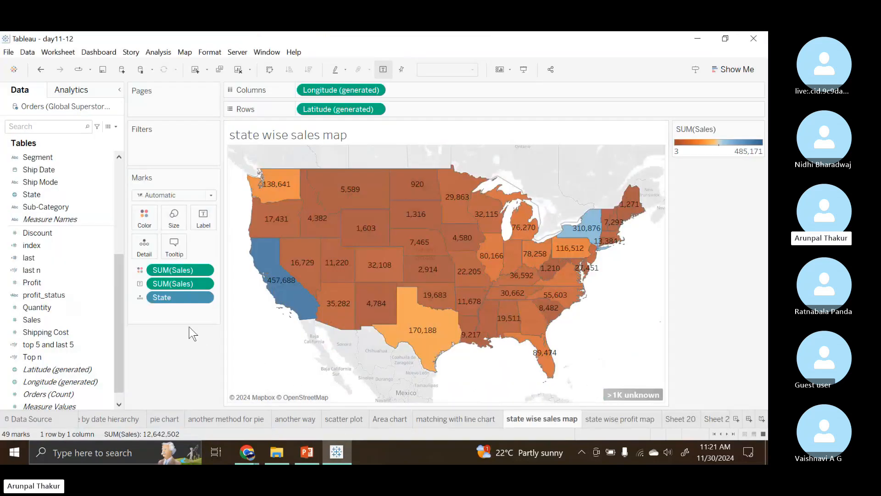
click(239, 72)
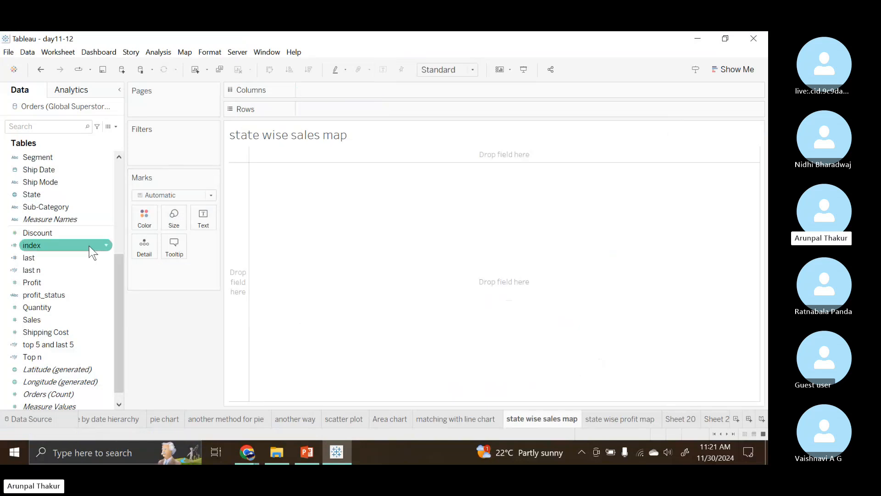
double_click(46, 194)
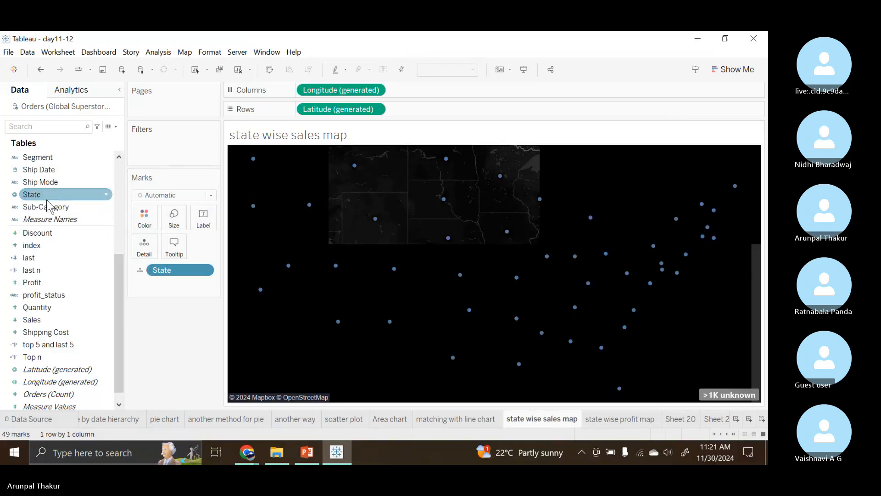
Change the map's background style from dark to light.
click(184, 52)
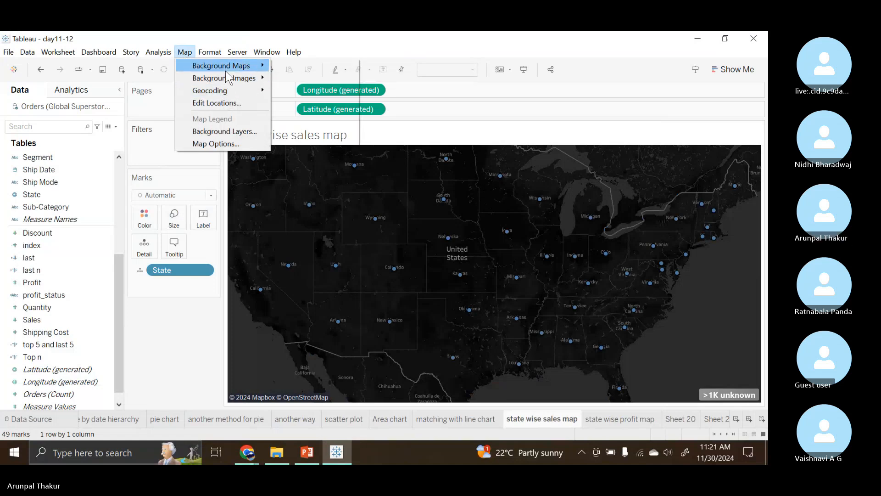
mouse_move(230, 65)
click(290, 66)
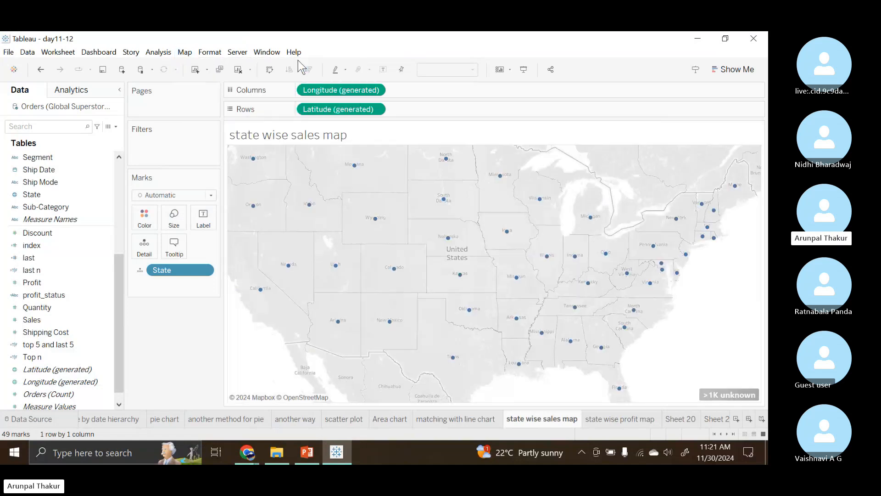
Colour the states on the map by the sum of Sales.
scroll(69, 303, down, 1)
click(69, 306)
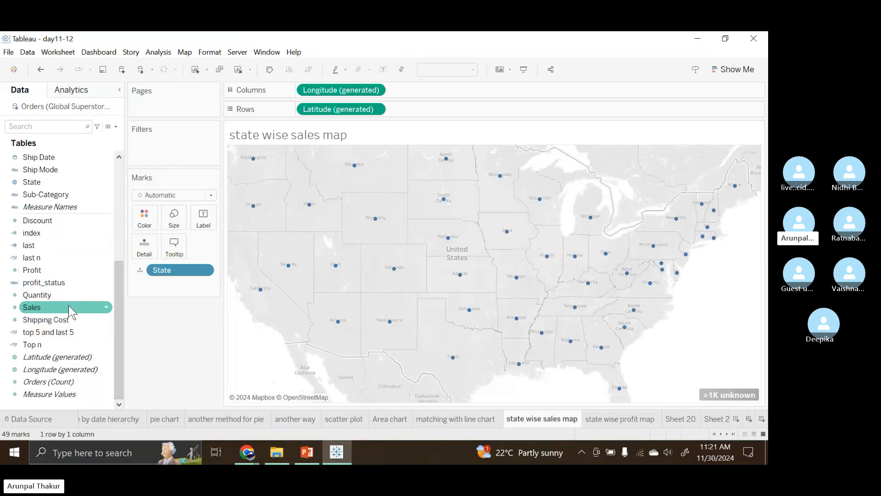
drag(69, 306, 142, 218)
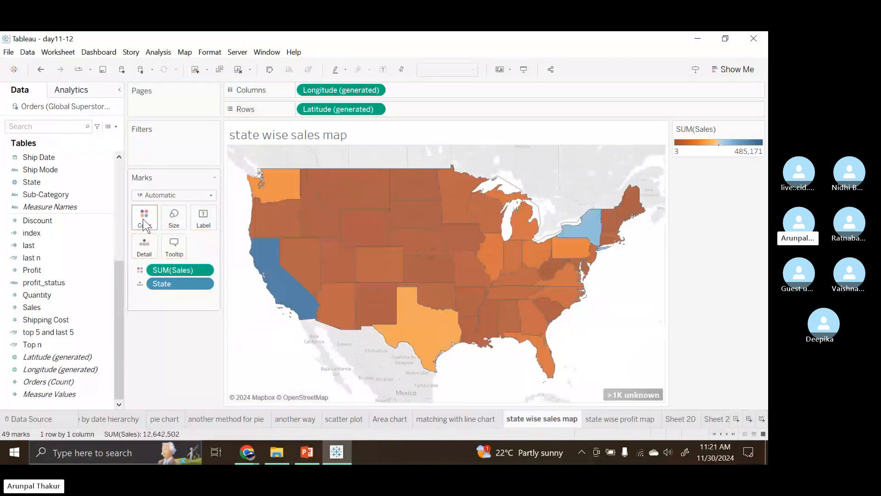
Label each state on the sales map with its State name.
click(45, 269)
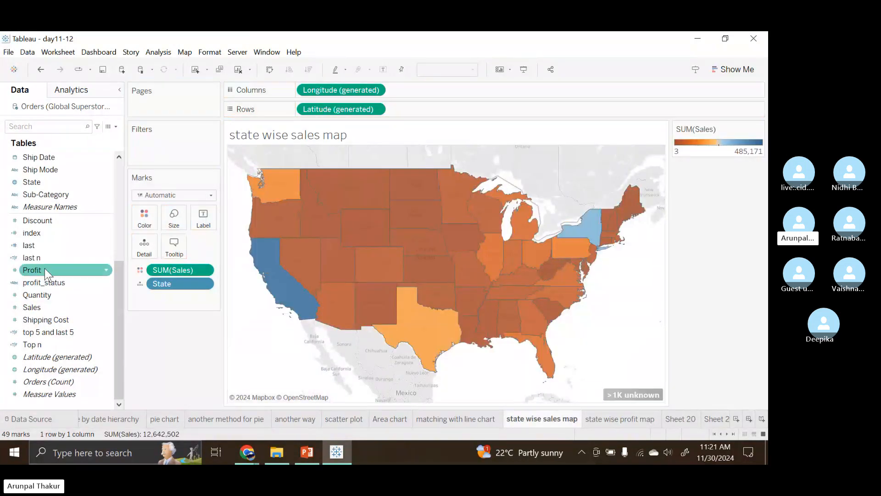
drag(45, 269, 204, 222)
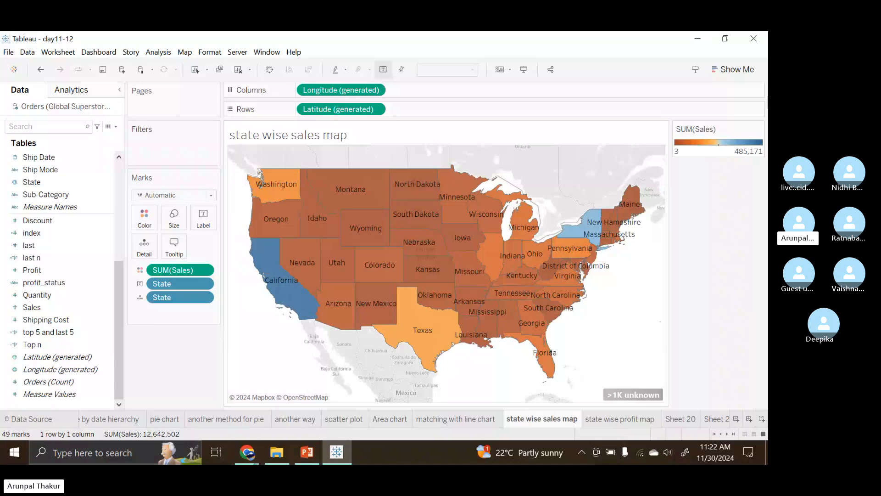
Examine the colour palettes available for the SUM(Sales) legend and cancel without applying a change.
click(760, 128)
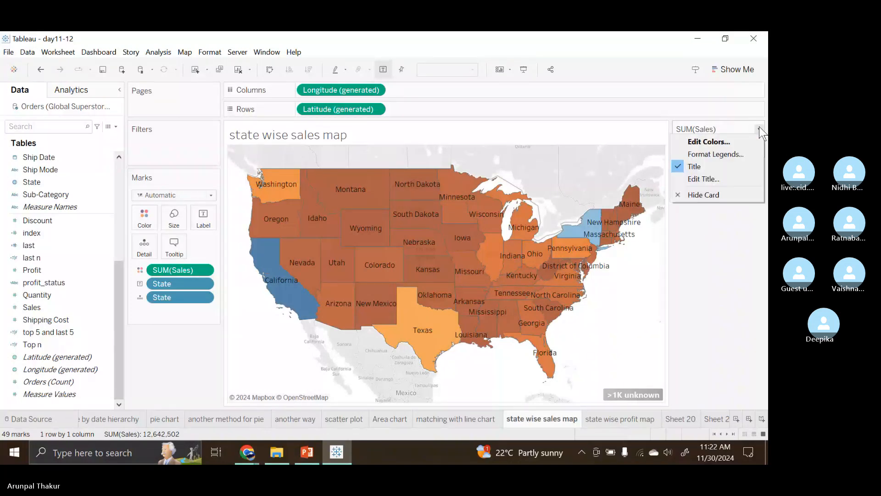
click(740, 143)
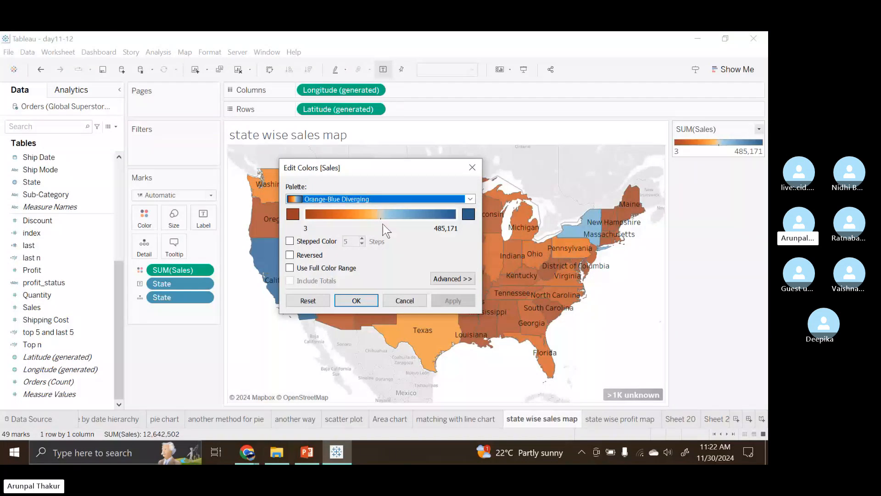
click(473, 198)
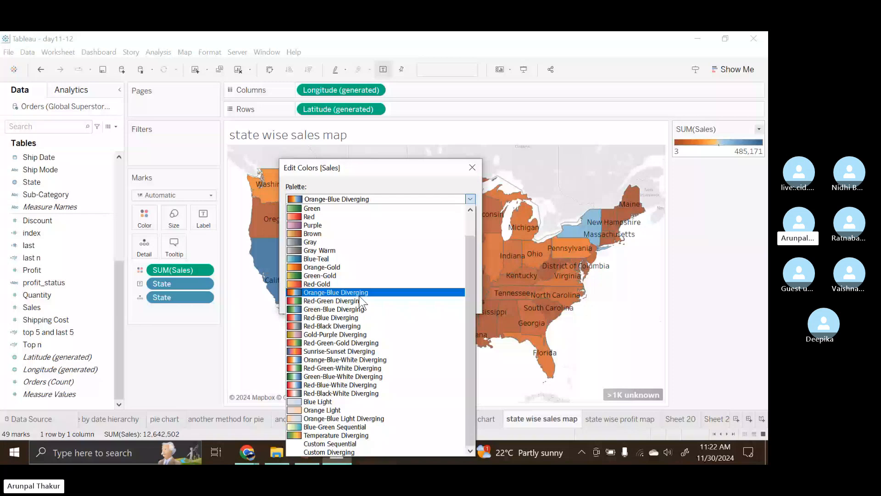
click(359, 294)
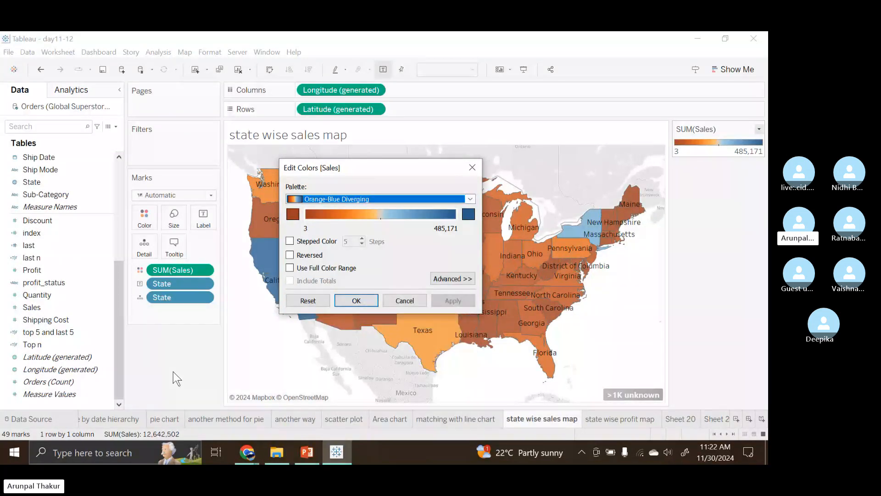
click(403, 301)
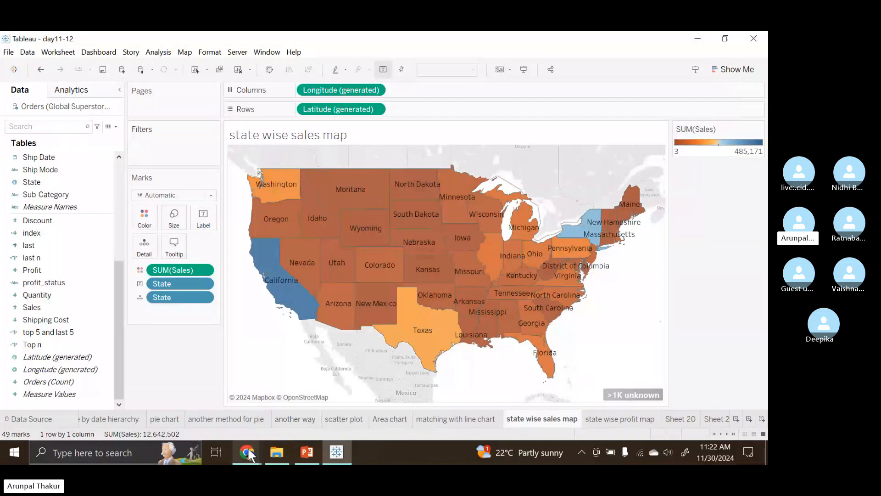
Switch to the Skype call in Chrome, return to the Tableau workbook and check the available Wi-Fi networks.
mouse_move(247, 452)
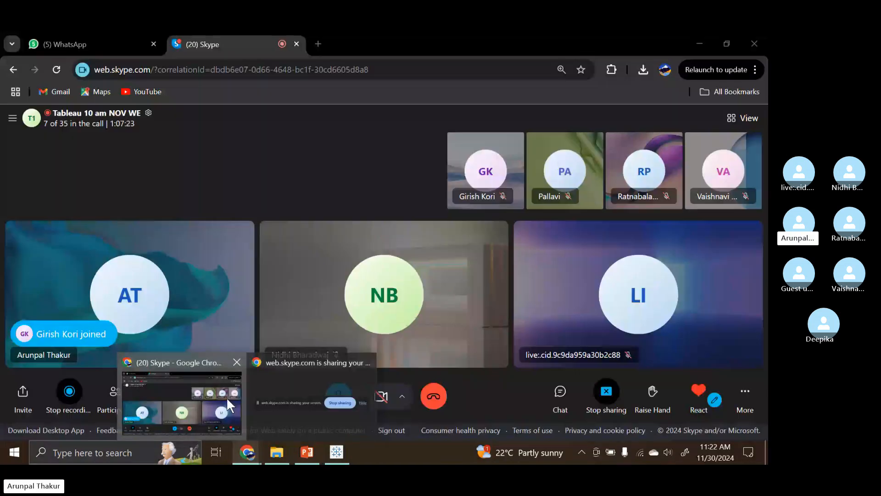
click(227, 398)
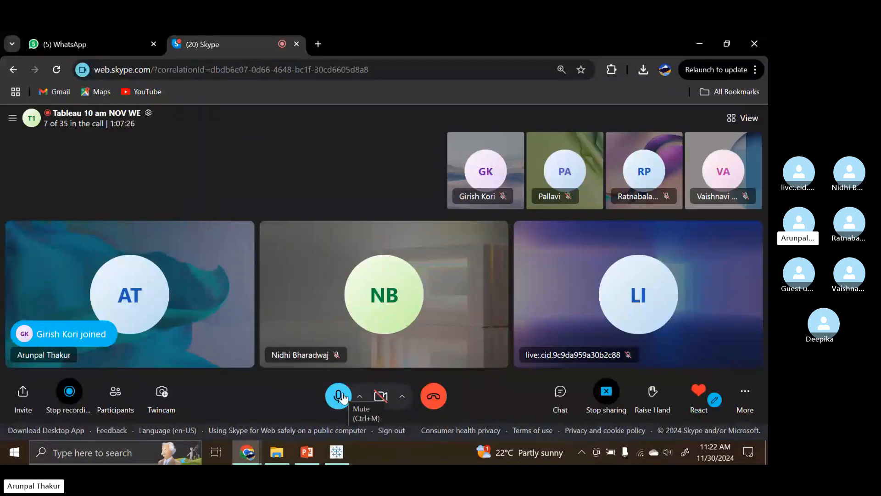
click(345, 444)
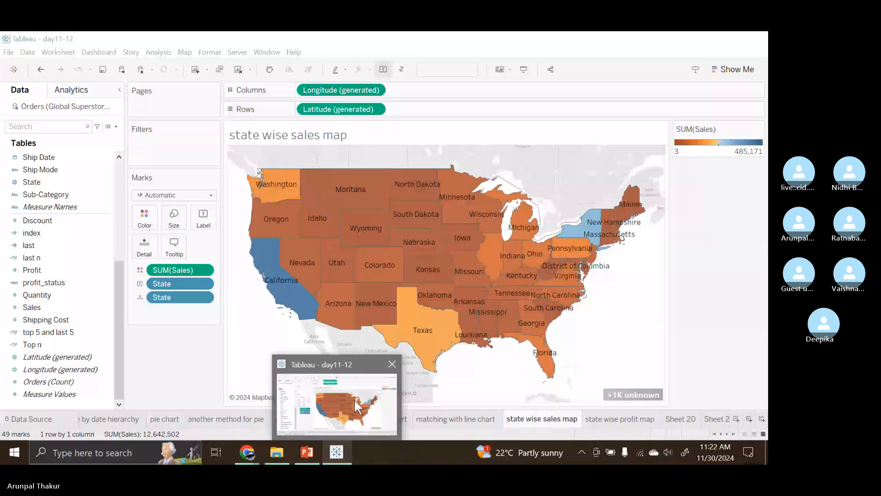
click(355, 400)
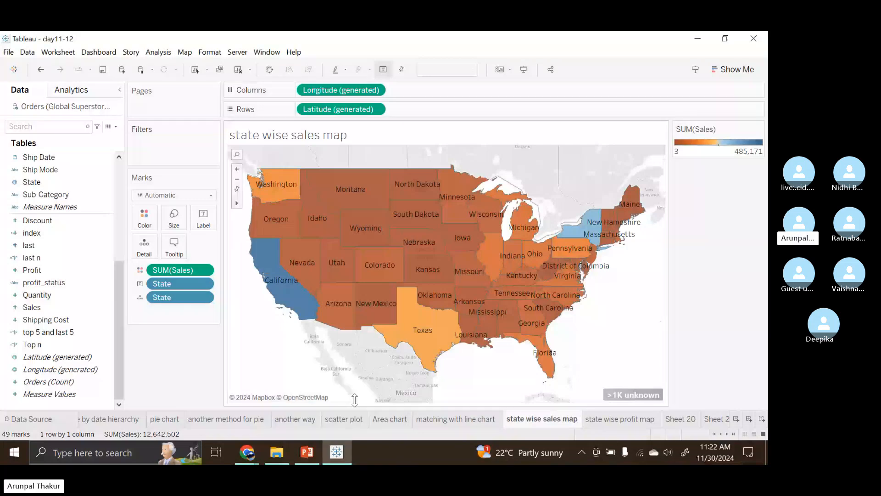
click(636, 454)
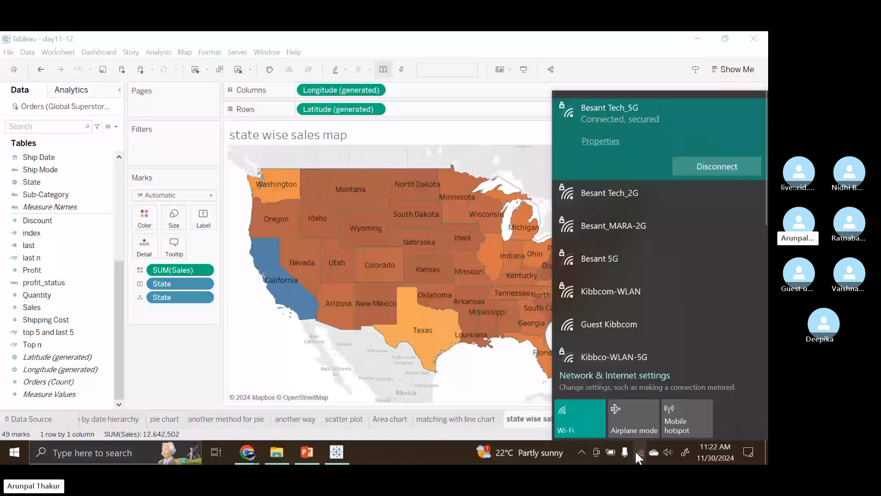
click(636, 451)
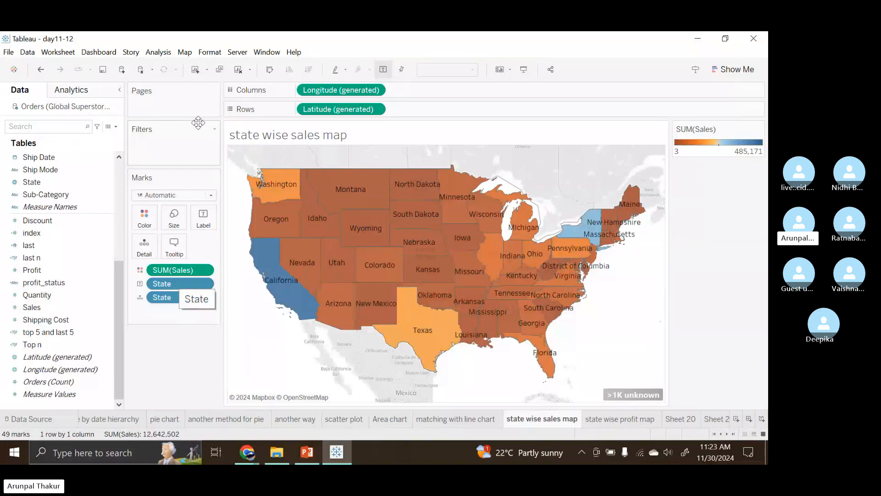
Examine the Country/Region options for the State field in Edit Locations and cancel without changing them.
click(185, 52)
click(236, 110)
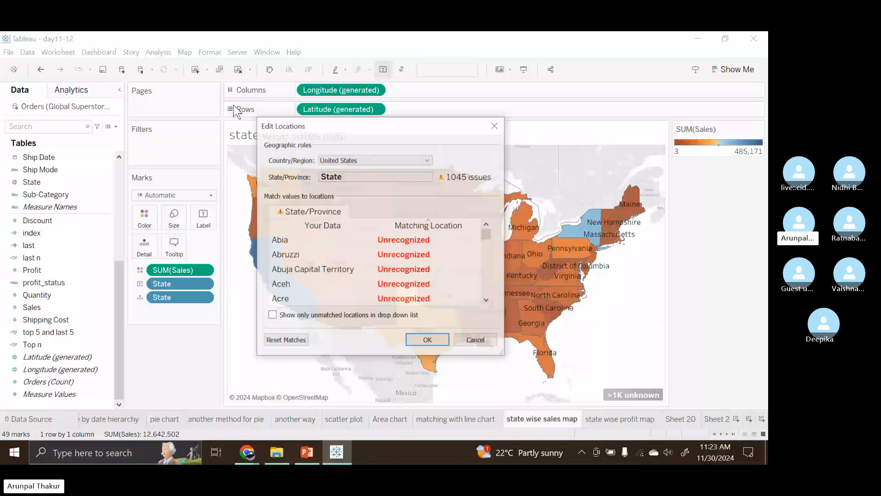
click(386, 160)
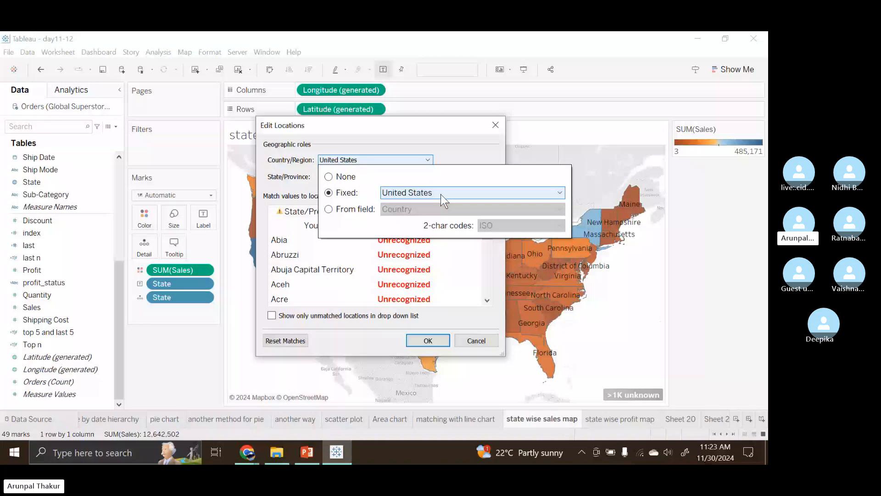
click(474, 342)
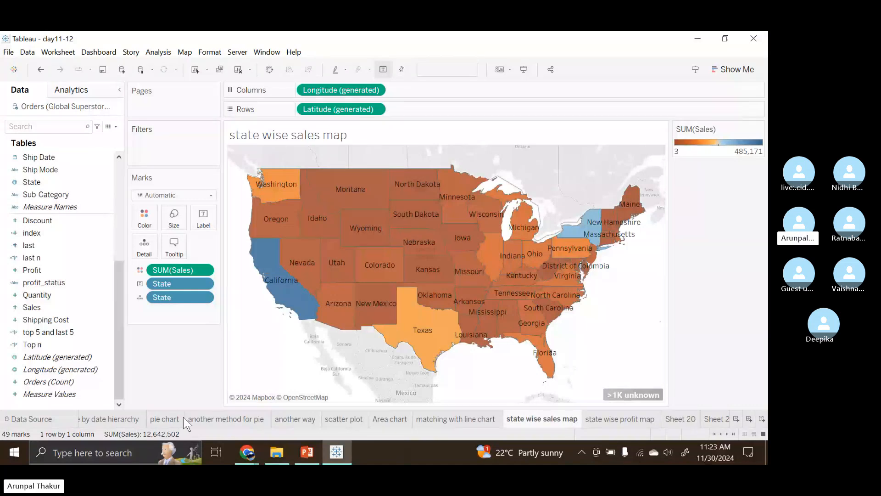
Open the "state wise profit map" worksheet and enable Show Map Scale in its map options.
click(594, 416)
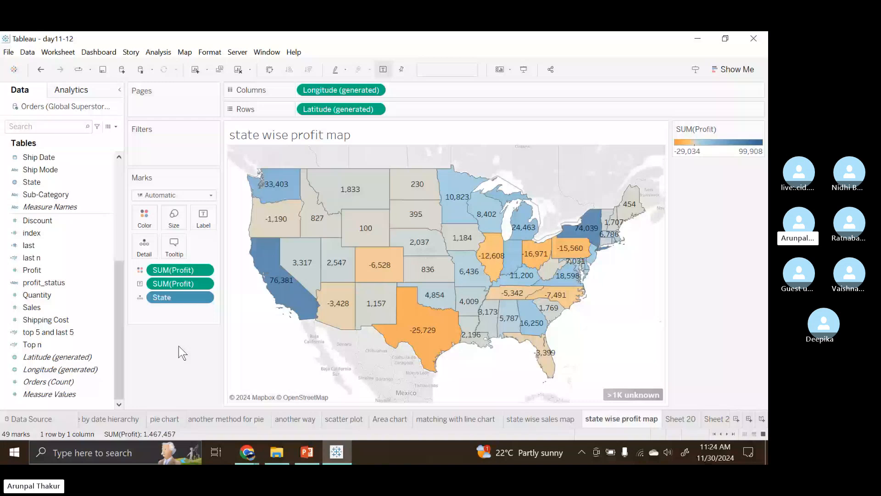
mouse_move(251, 167)
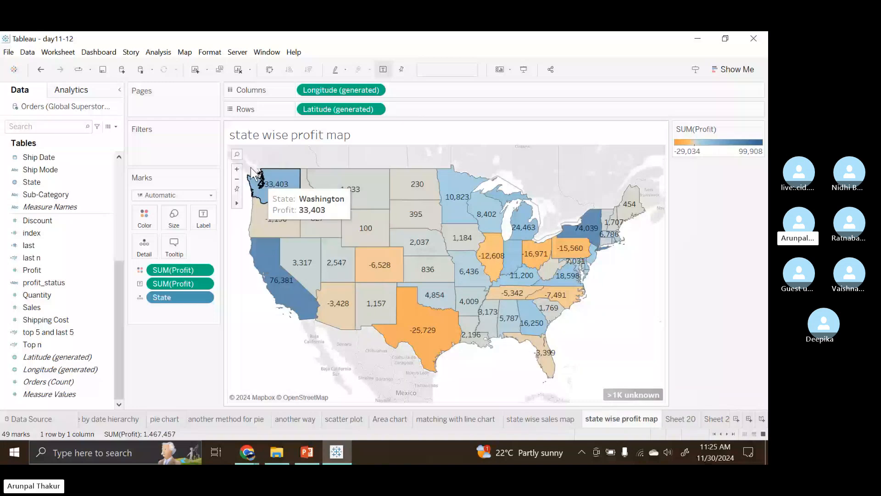
click(185, 52)
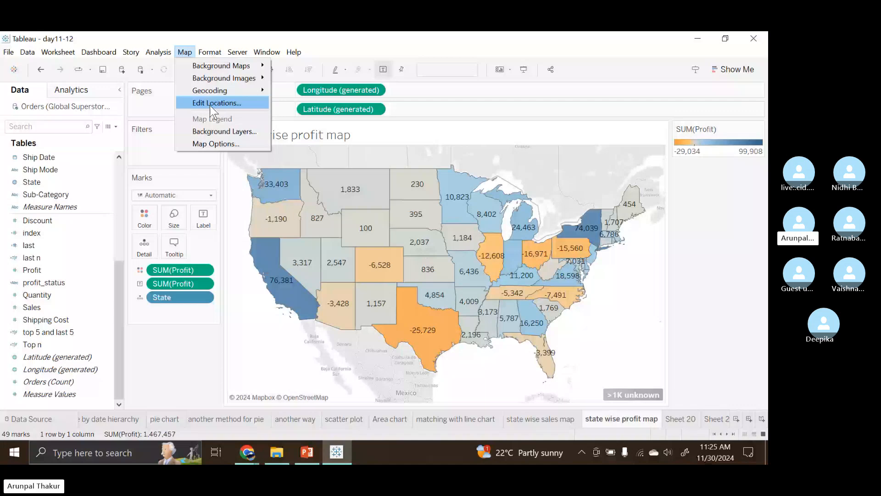
click(216, 144)
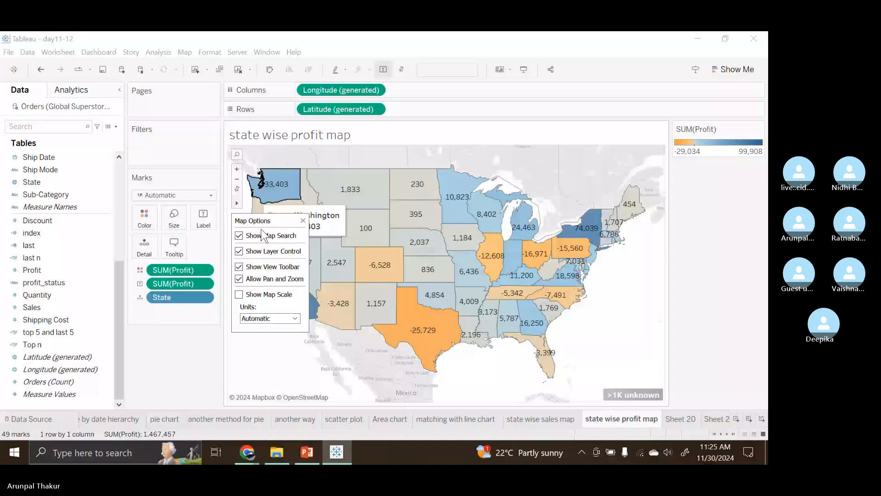
click(239, 295)
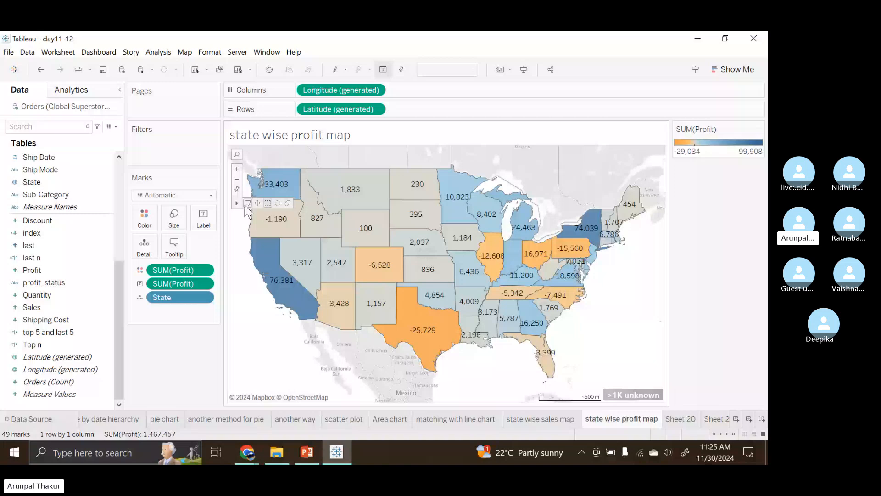
Try out freehand area selection on the profit map, finishing with Washington, Oregon, Idaho, Montana and California selected.
drag(329, 210, 473, 271)
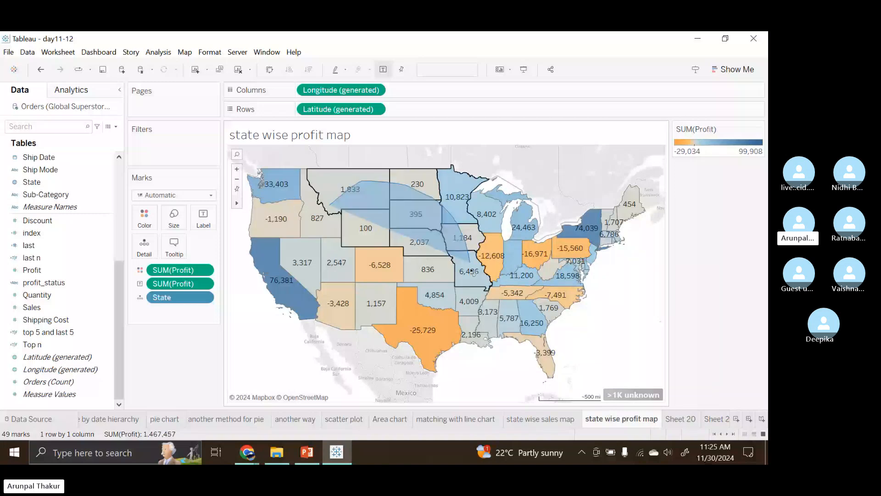
drag(473, 272, 296, 138)
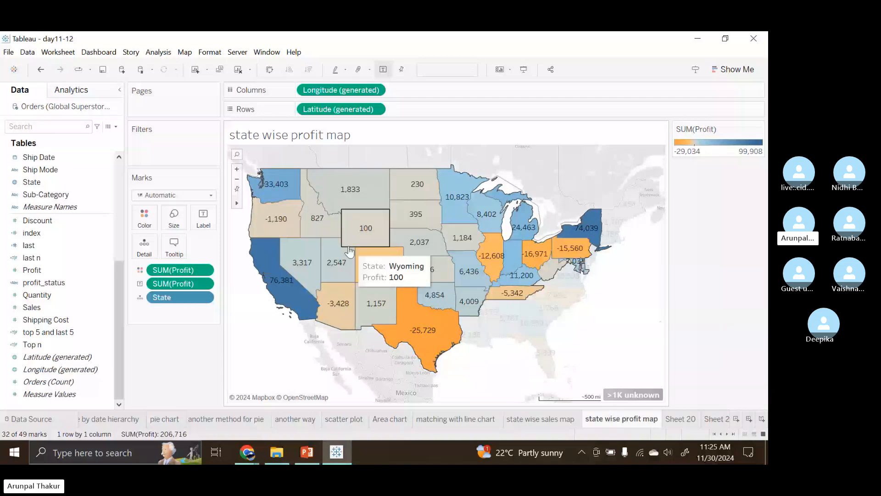
key(Escape)
drag(273, 188, 331, 190)
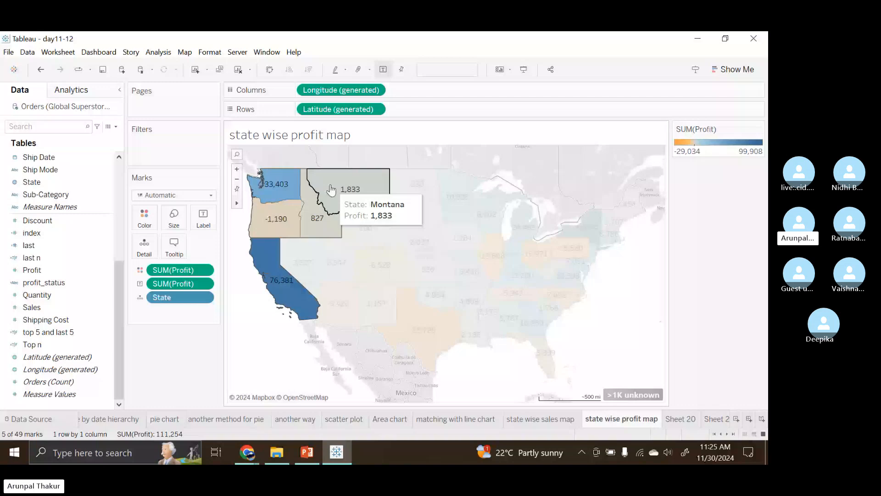
Select the central states with a radial selection, and replace it with a rectangular selection of the nine western states from Washington to Arizona.
mouse_move(237, 203)
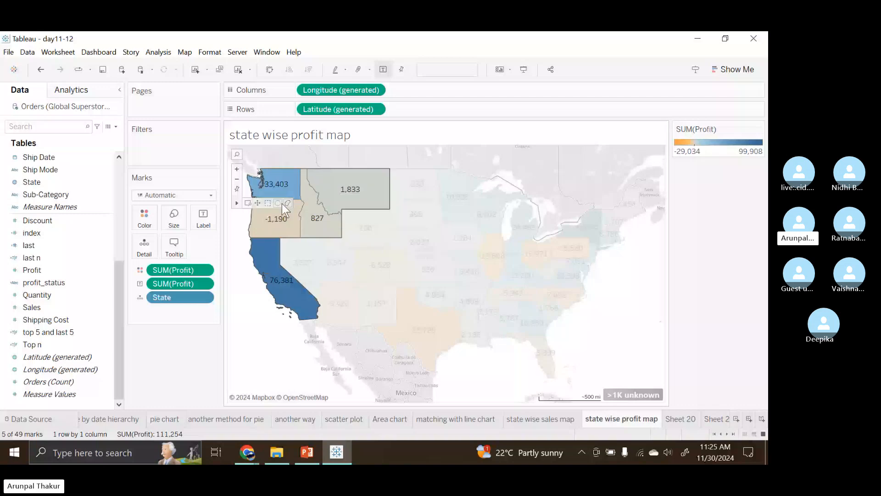
click(279, 203)
drag(415, 222, 489, 311)
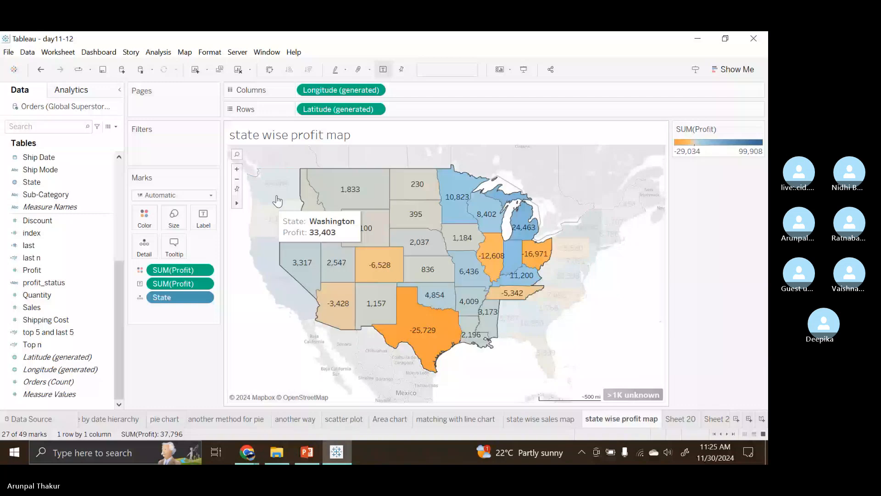
drag(285, 166, 356, 318)
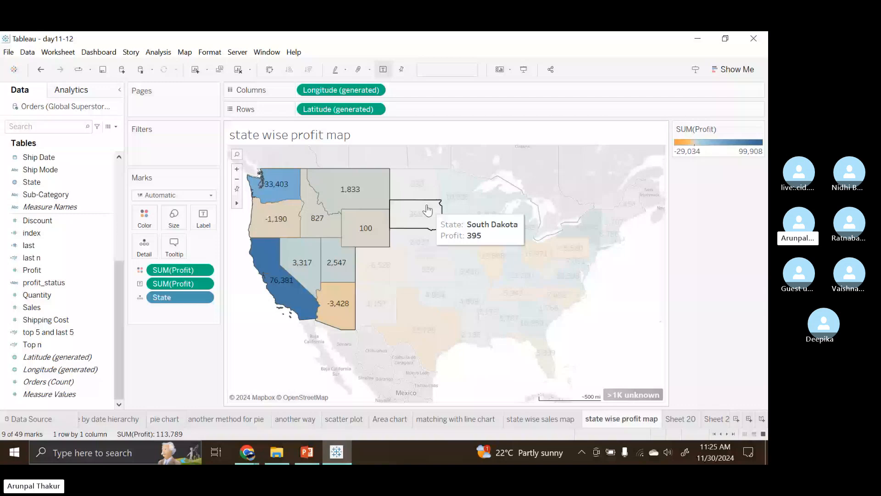
Zoom the profit map in on the west-coast states and reset the map to its full extent.
click(262, 193)
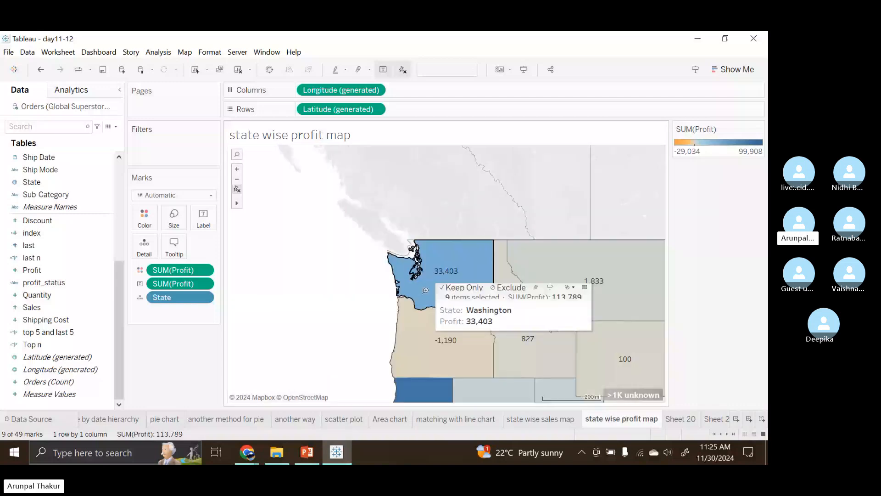
click(419, 351)
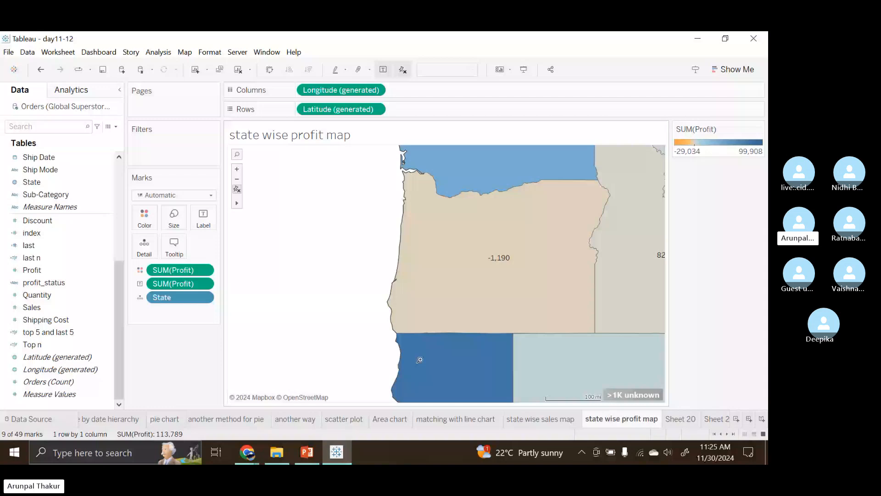
click(420, 360)
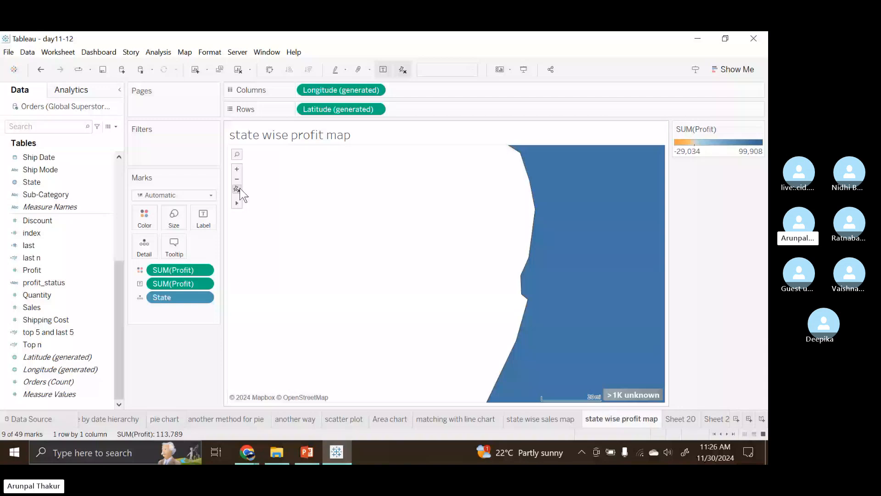
click(238, 189)
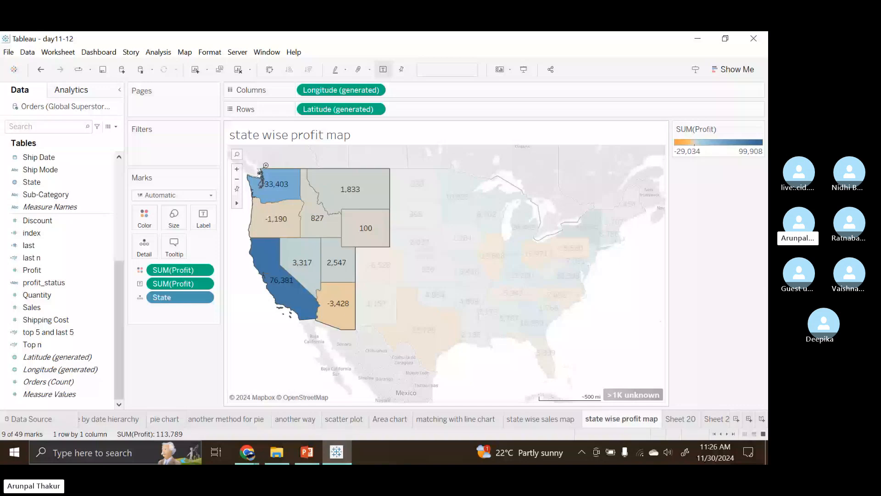
Search the map for "was", go to Washington, United States, and reset the map view.
click(237, 154)
text(was)
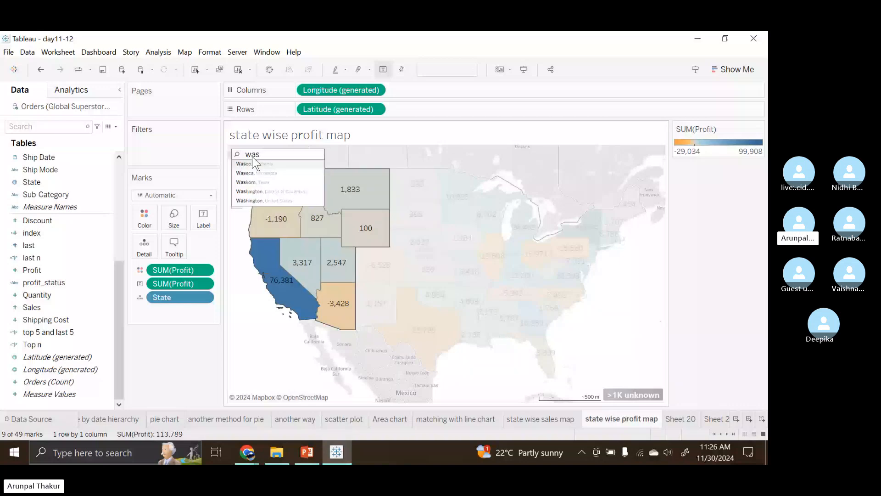
click(250, 200)
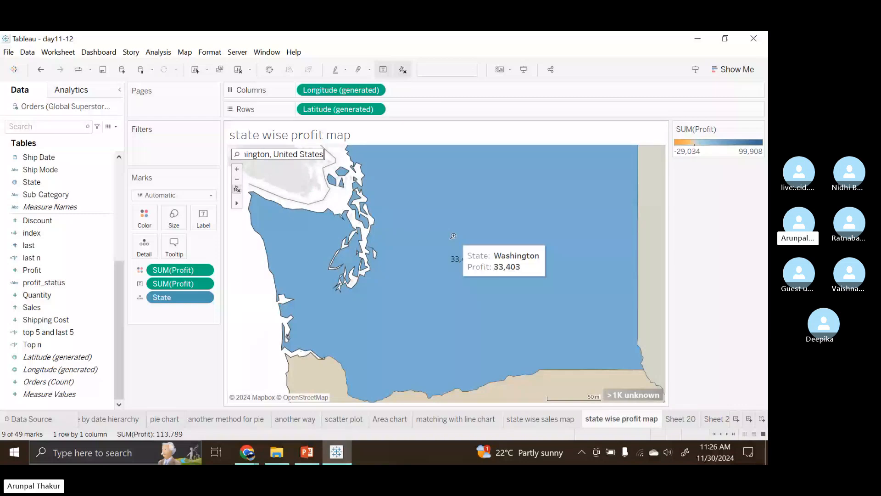
click(236, 190)
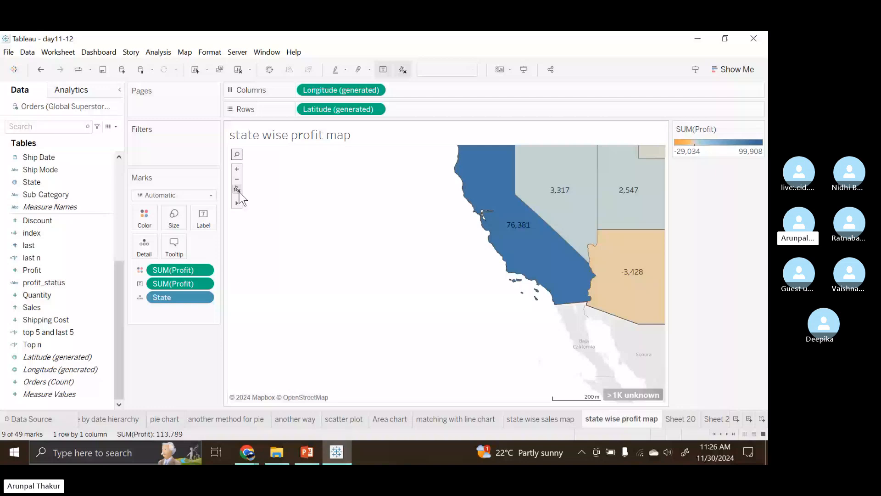
click(238, 189)
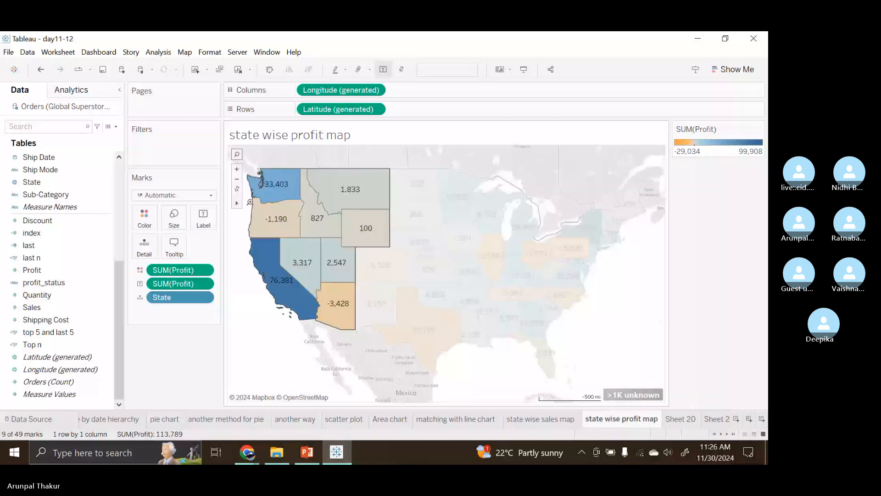
Zoom the profit map in on the Pacific Northwest, reset the map view, and select and deselect Wyoming.
click(250, 202)
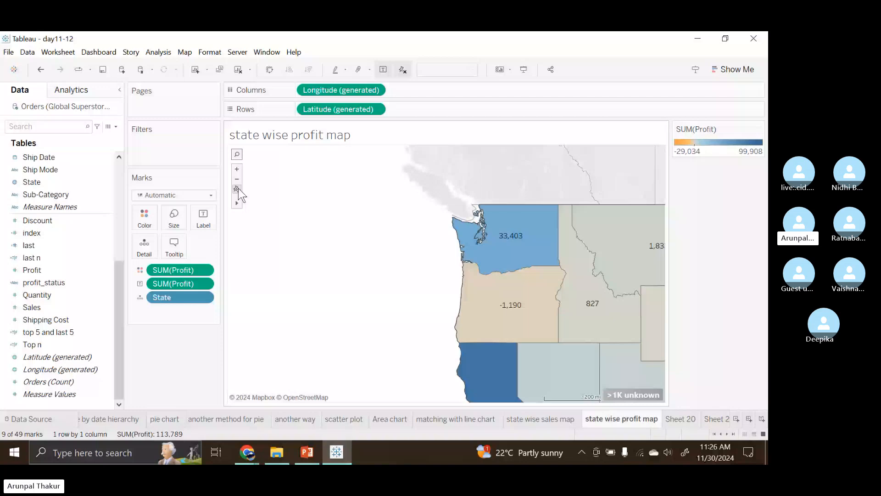
click(237, 188)
click(380, 235)
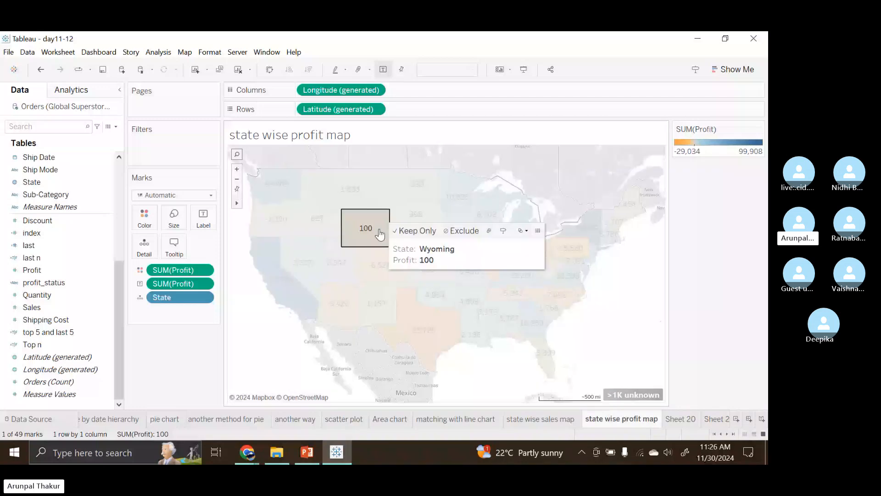
click(381, 234)
Open the background layer settings of the profit map and set the background style to Satellite.
click(184, 53)
click(205, 129)
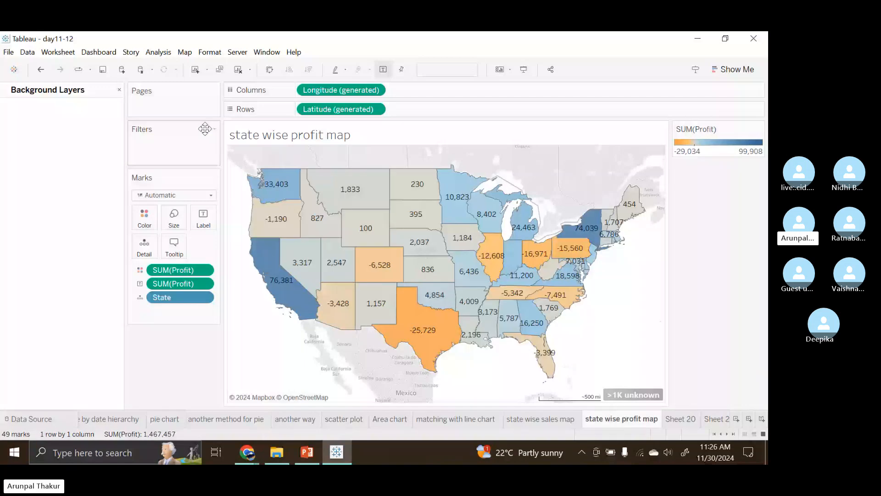
click(64, 146)
click(65, 236)
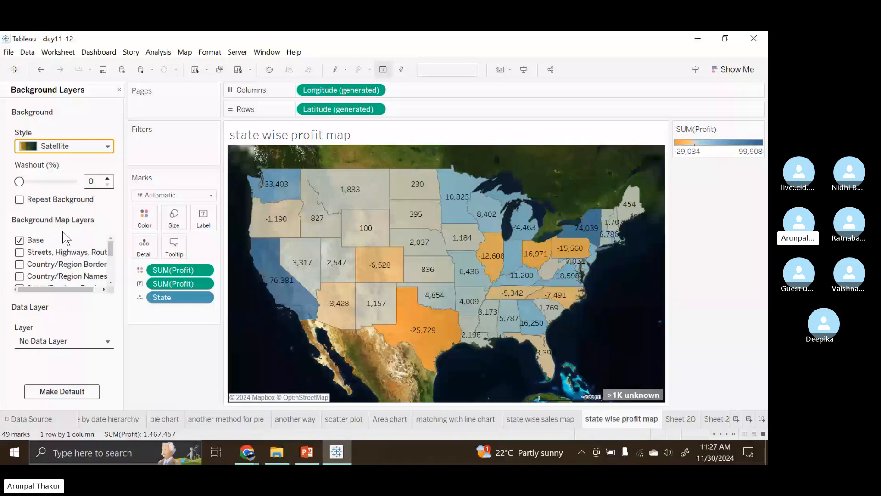
Change the map's background style to Streets and set the washout to 6% after trying 88%.
click(78, 146)
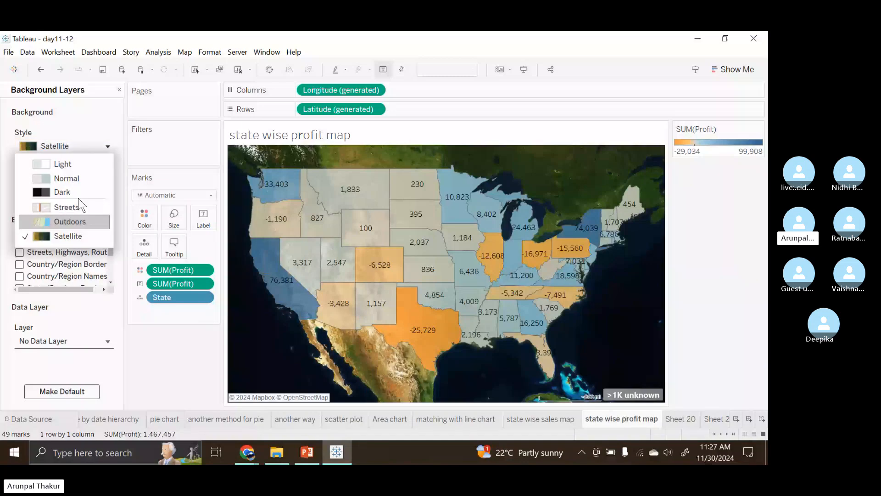
click(81, 204)
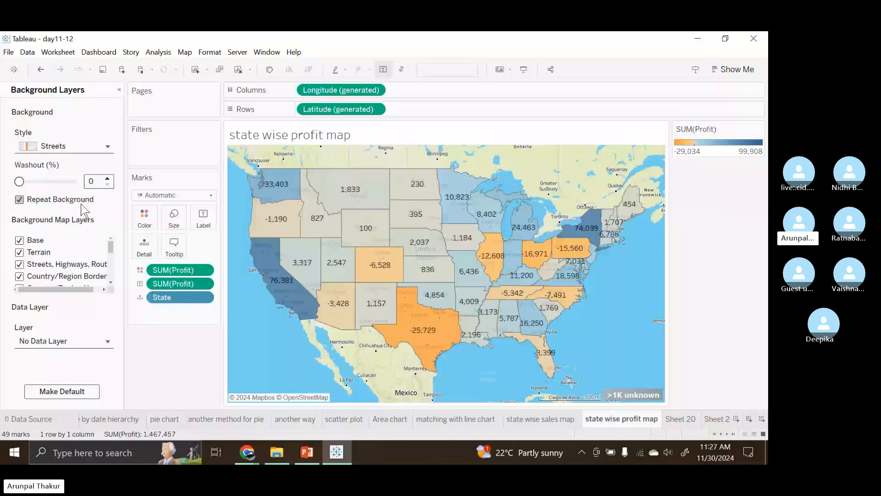
drag(19, 181, 70, 181)
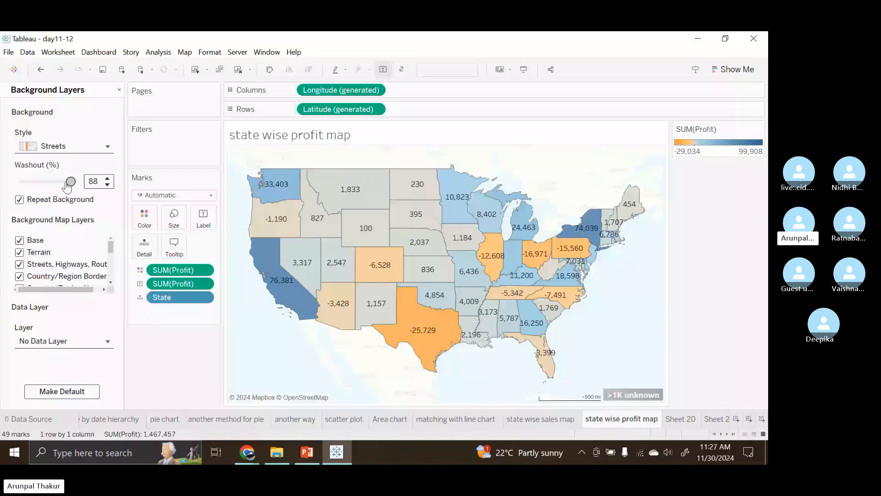
drag(70, 181, 23, 181)
Hide the country/region names, state/province borders, state/province names, water labels and cities in the map background.
scroll(35, 260, down, 2)
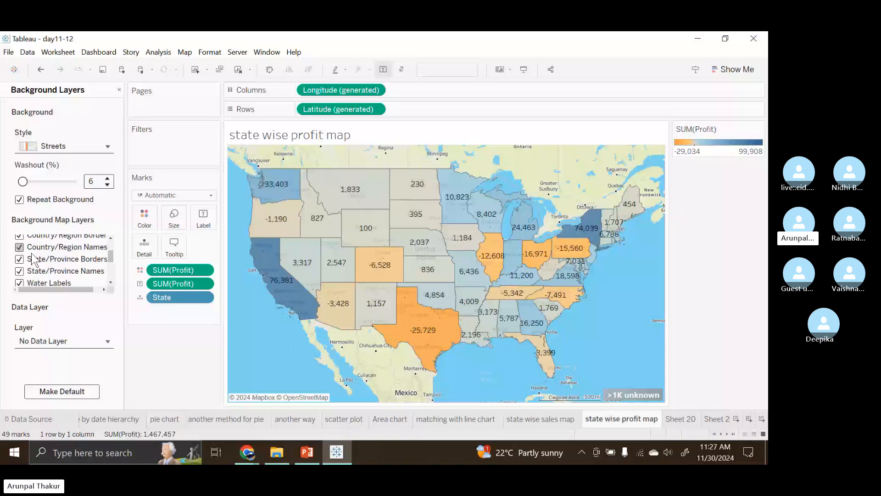
click(20, 247)
click(19, 260)
click(19, 272)
scroll(20, 271, down, 1)
click(21, 268)
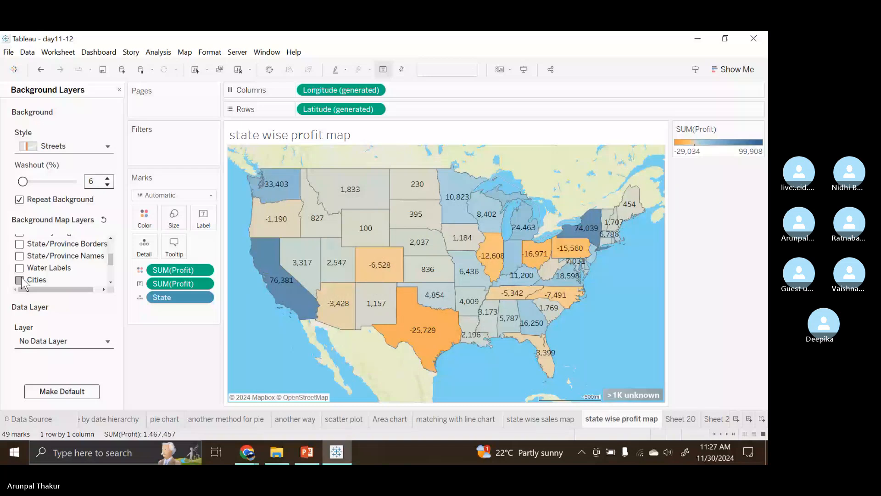
click(20, 280)
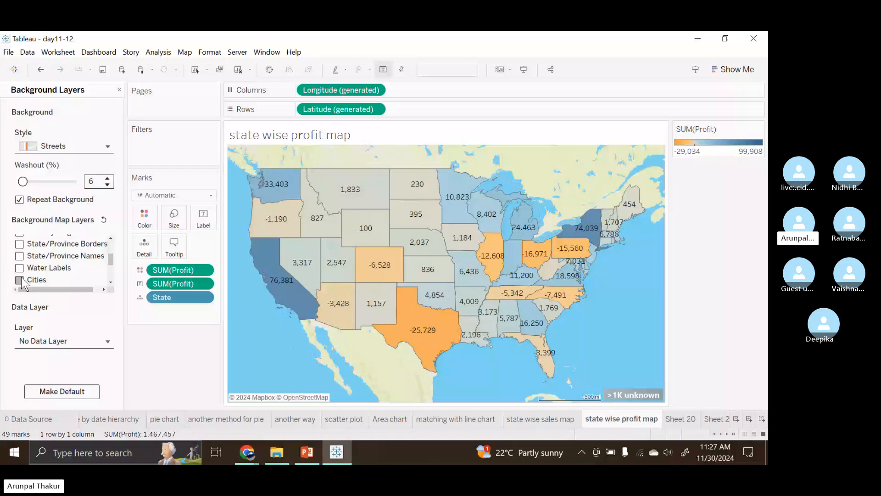
Show the cities, water labels and state/province names in the map background again.
click(21, 280)
click(20, 268)
click(20, 256)
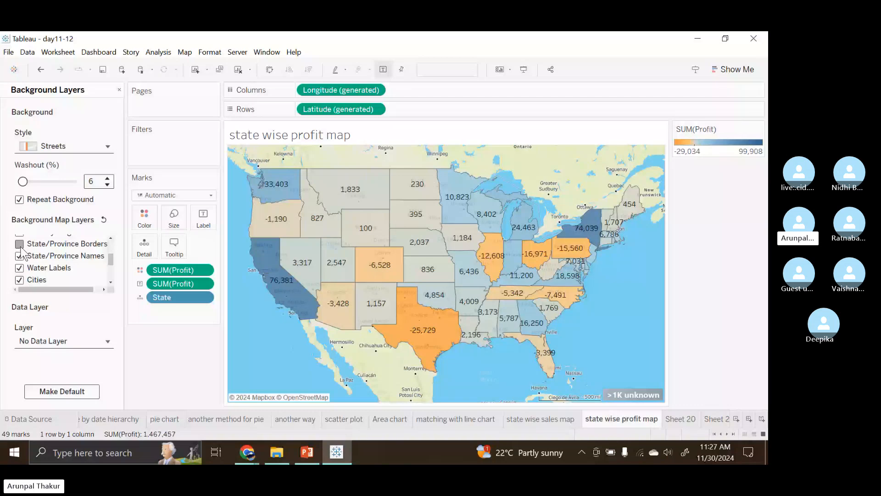
Try toggling the house numbers, building footprints and subway stations map layers, and turn the cities layer back on.
scroll(21, 275, down, 3)
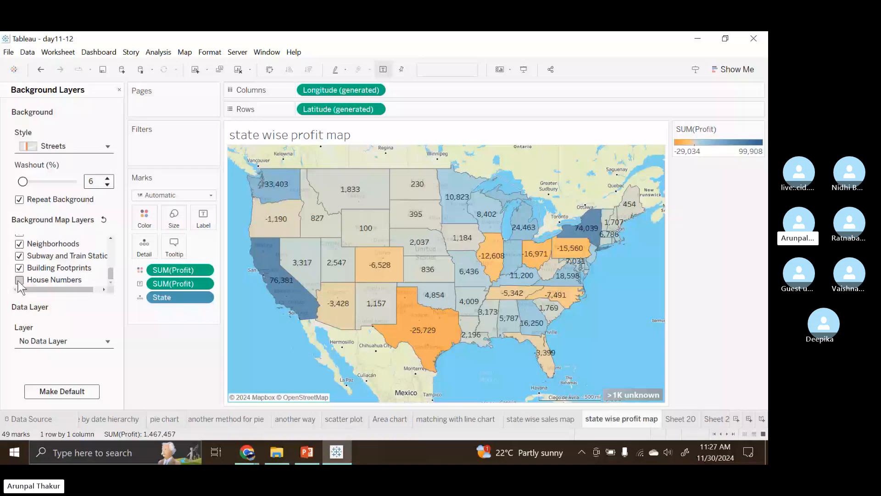
click(19, 280)
click(19, 268)
click(19, 269)
click(20, 257)
scroll(22, 263, up, 1)
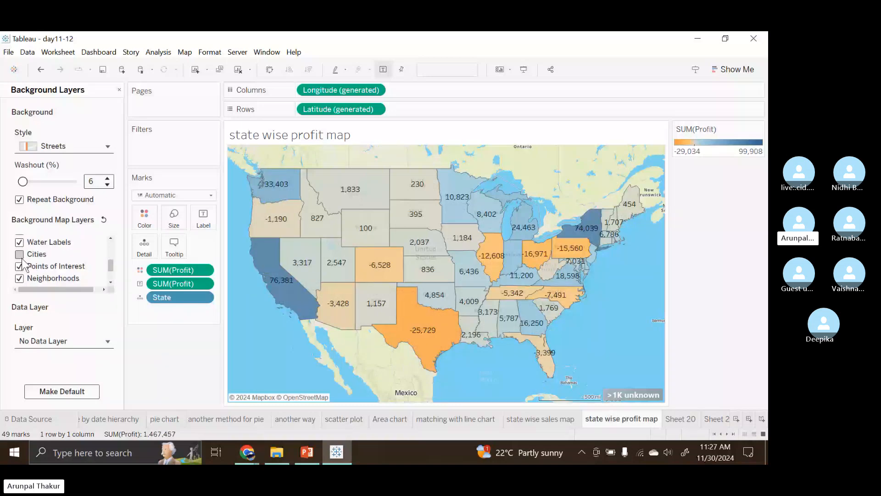
click(19, 254)
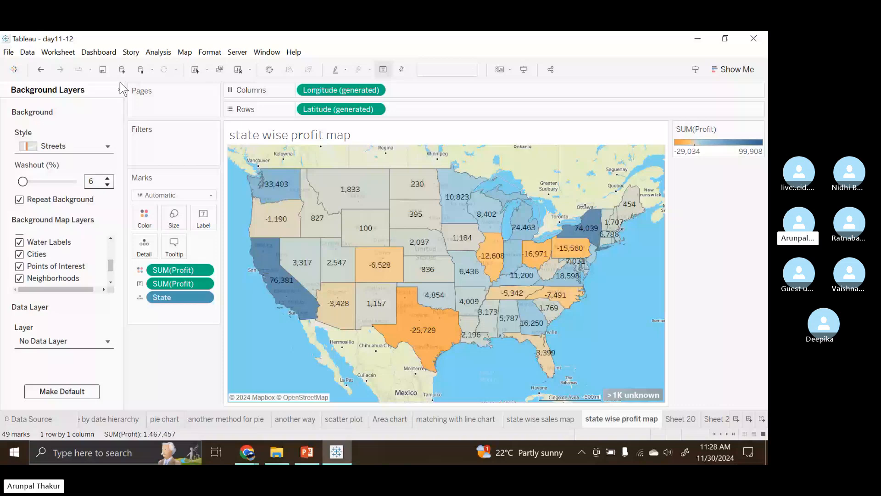
Switch to the PowerPoint slide show, review the waterfall chart description and example slides, and return to Tableau.
click(307, 452)
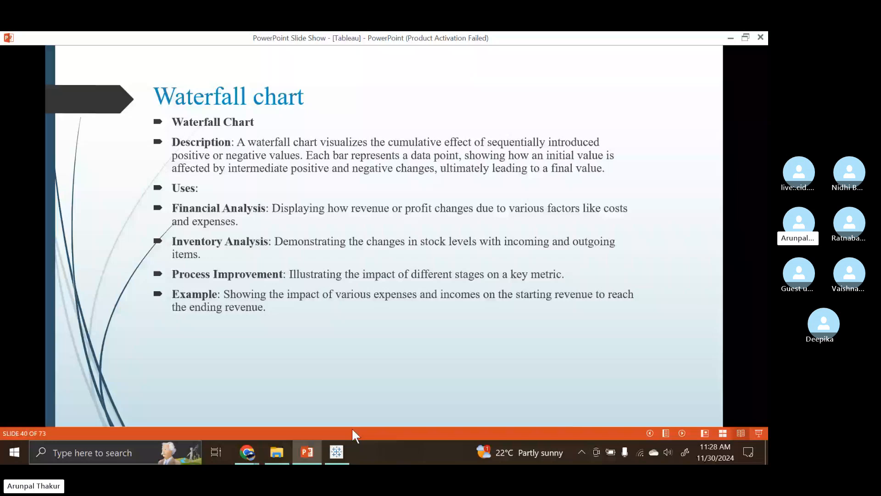
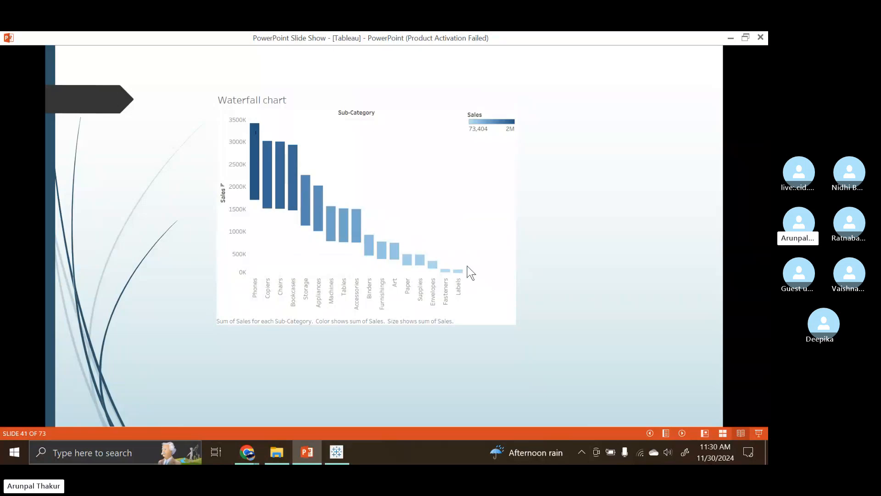
click(337, 452)
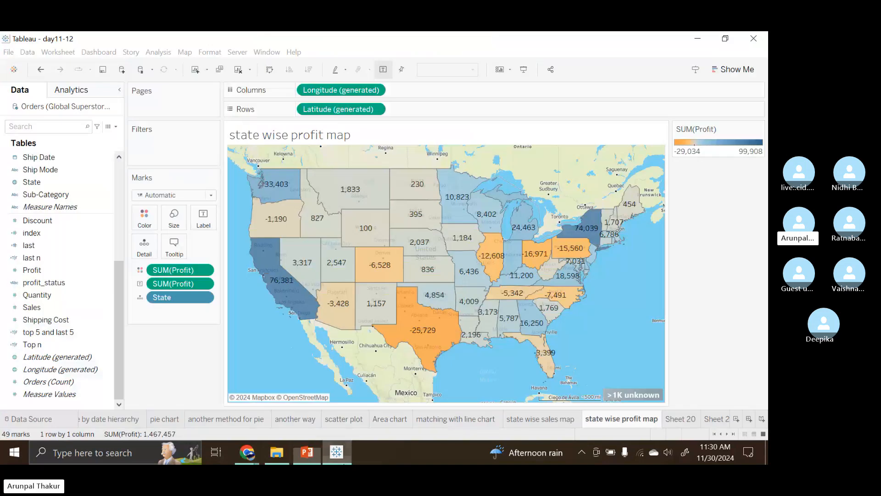
Open the day13 Tableau workbook from the Tableau Training folder in File Explorer.
click(277, 453)
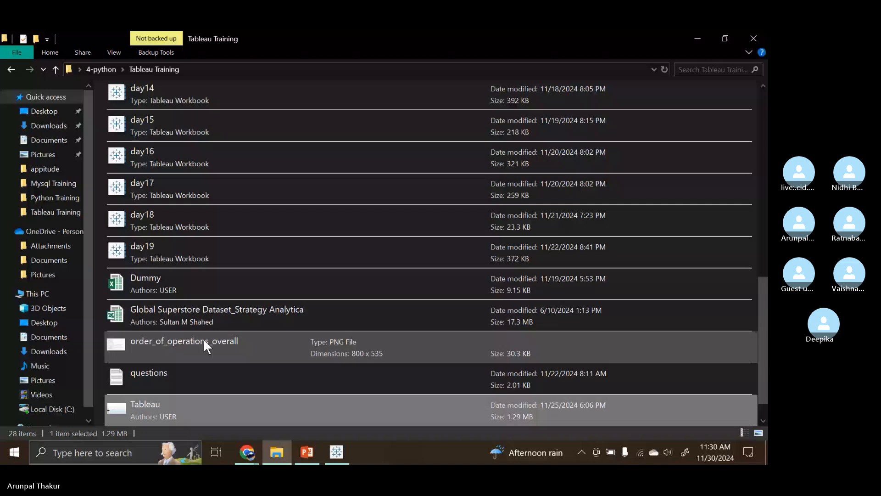
scroll(205, 321, up, 3)
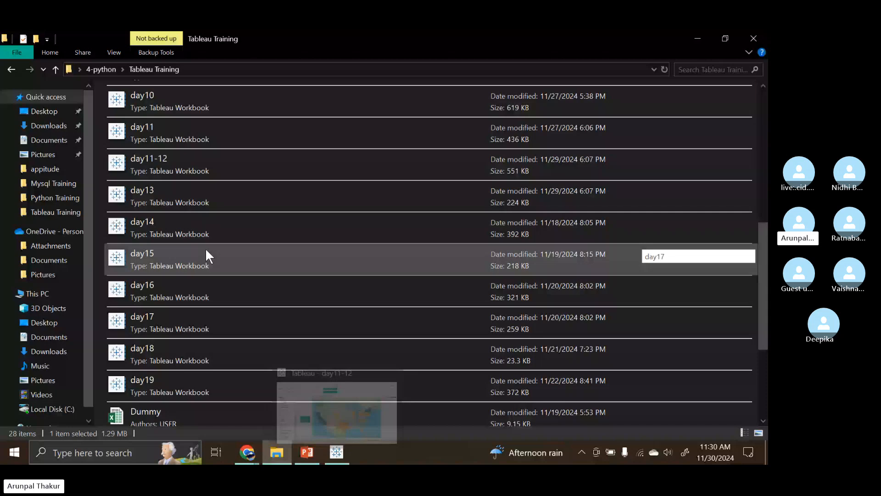
scroll(206, 247, up, 1)
double_click(202, 206)
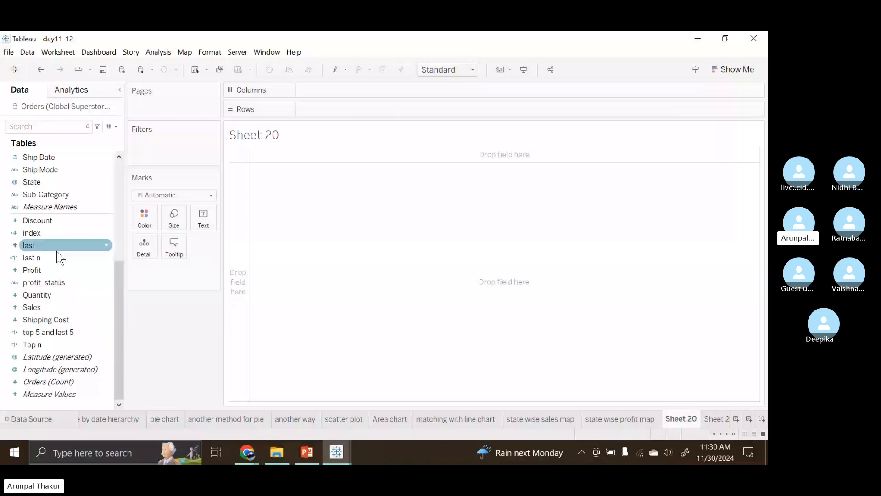
On Sheet 20 of day11-12, chart Sales by Sub-Category in descending order and change the mark type to Gantt Bar.
drag(46, 195, 341, 90)
drag(43, 307, 340, 109)
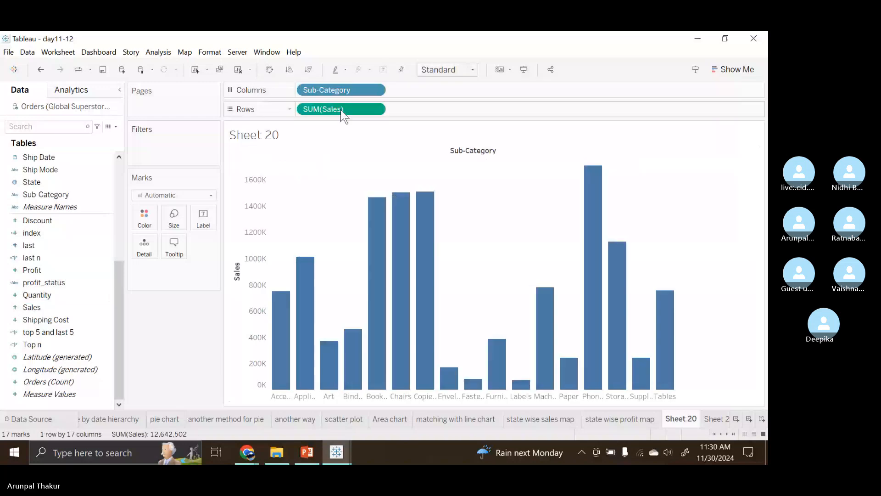
click(309, 66)
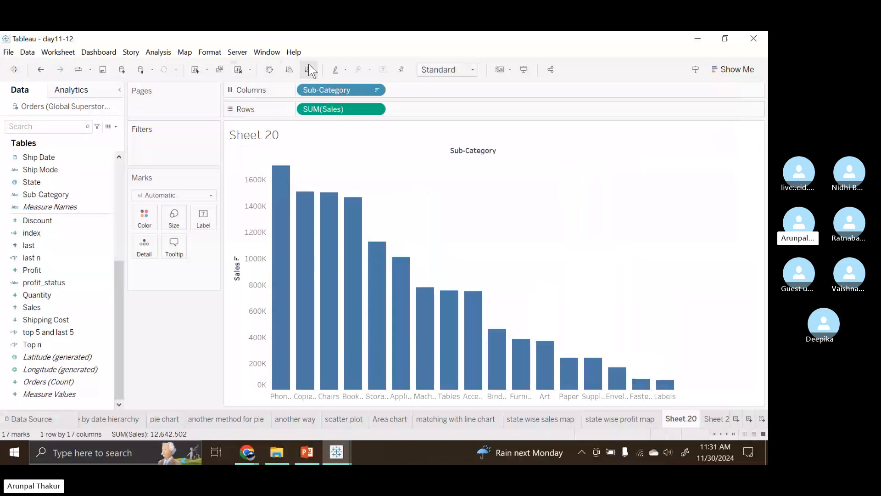
click(174, 195)
click(177, 327)
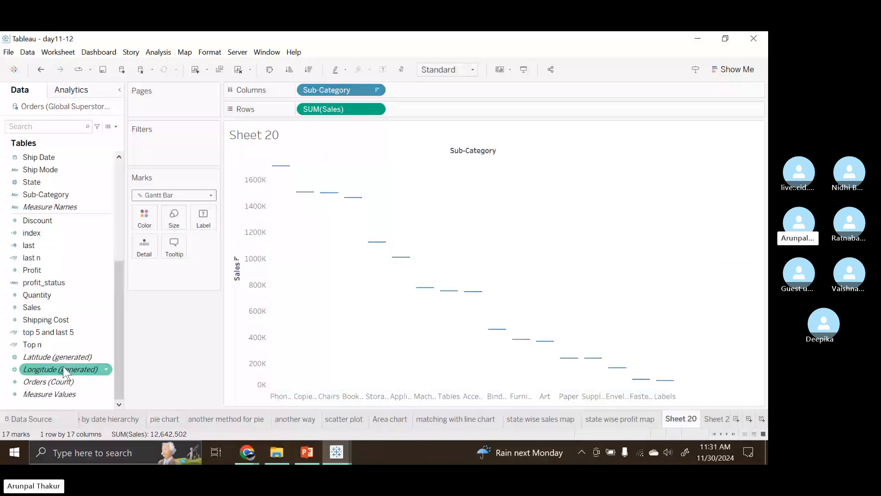
Size and colour the Gantt bars by Sales to form a waterfall chart.
drag(39, 308, 131, 221)
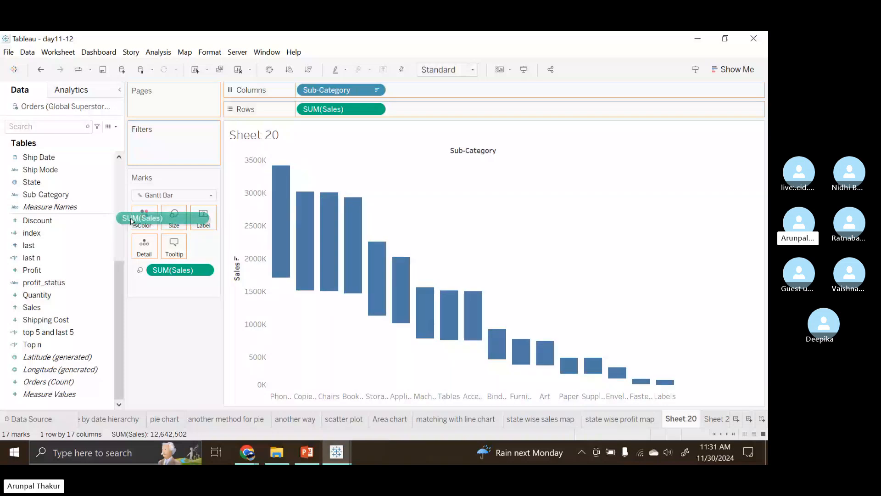
drag(132, 221, 131, 221)
drag(131, 221, 131, 222)
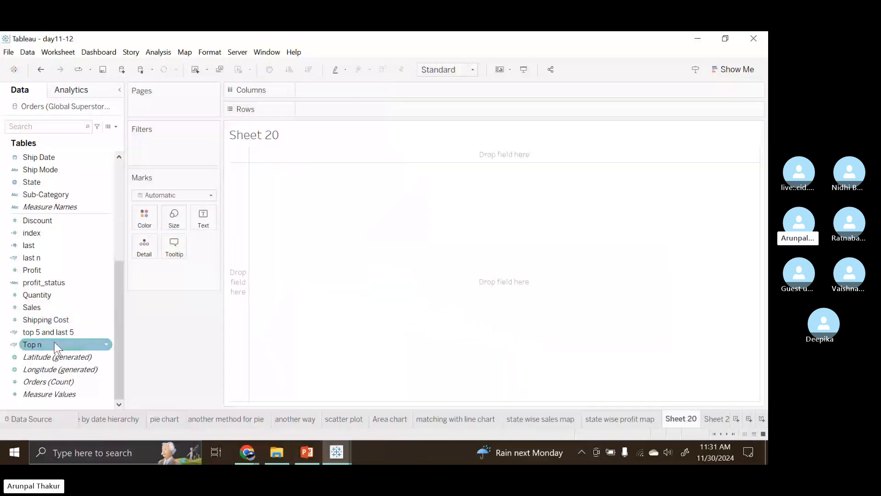
Rebuild the waterfall chart from Sales by Sub-Category, sorted descending, as Gantt bars sized and coloured by Sales.
drag(45, 197, 341, 91)
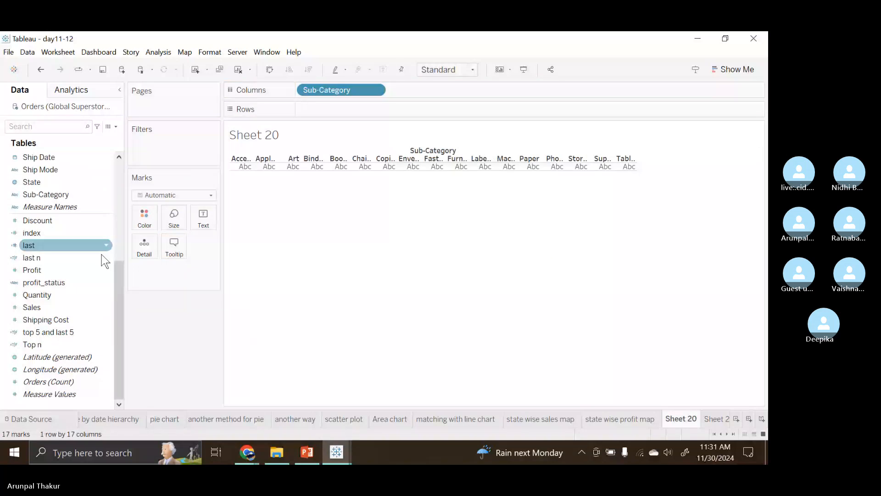
drag(32, 307, 337, 109)
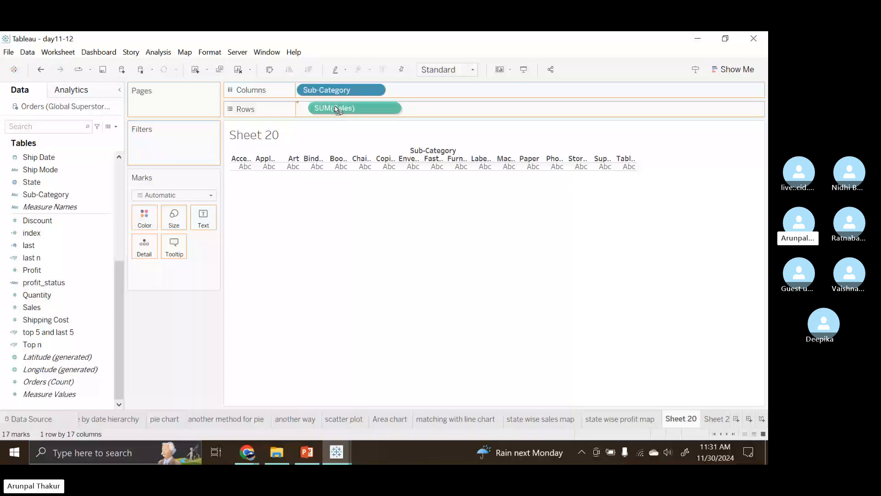
drag(337, 109, 338, 109)
click(175, 196)
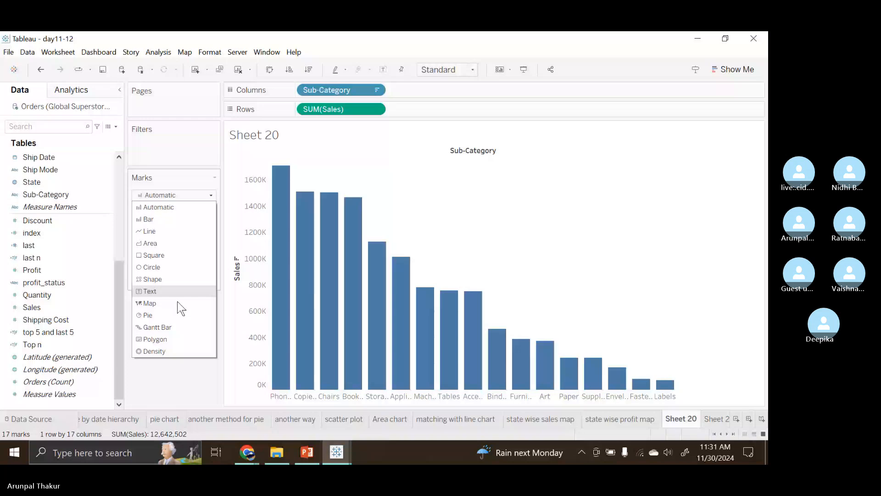
click(157, 327)
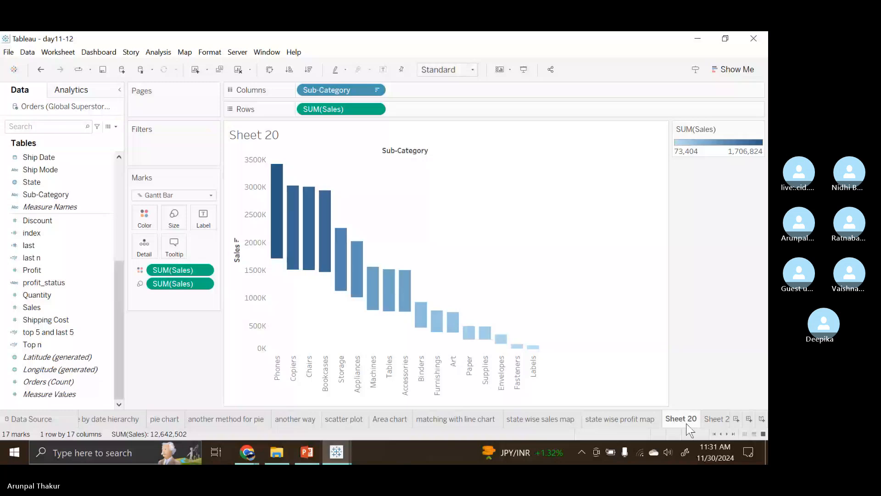
Delete the Sheet 20 worksheet from the day11-12 workbook.
right_click(681, 419)
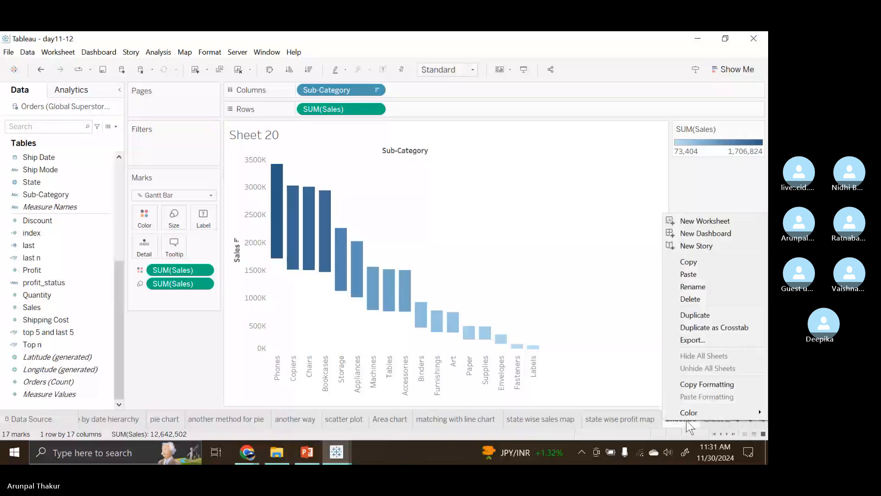
click(693, 299)
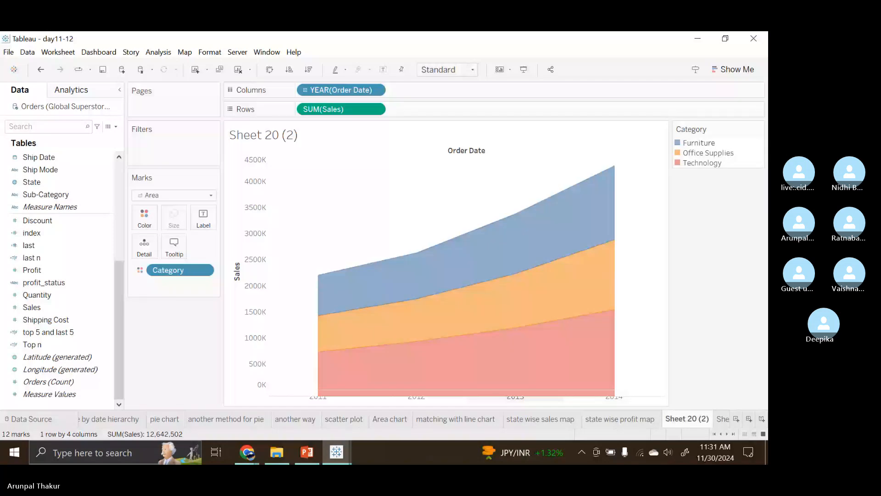
Switch to the day13 workbook, examine its Waterfall chart and another example sheets, and preview the funnel chart sheet.
mouse_move(336, 453)
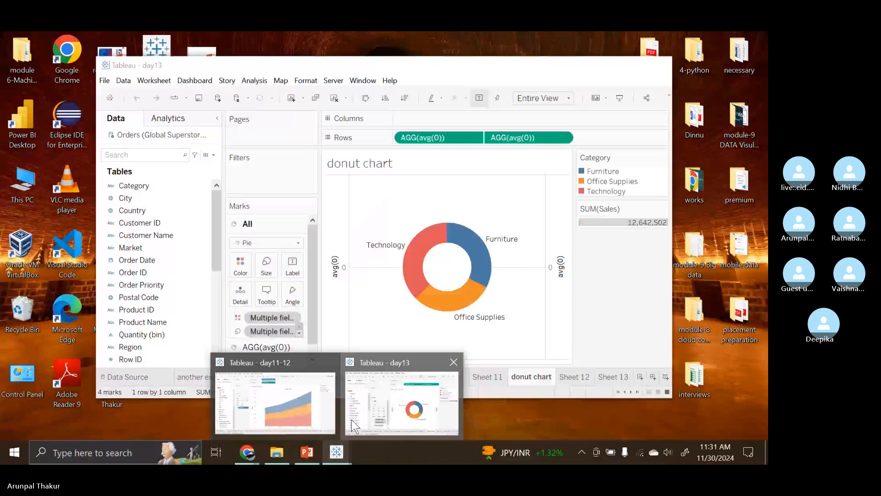
click(352, 420)
click(160, 414)
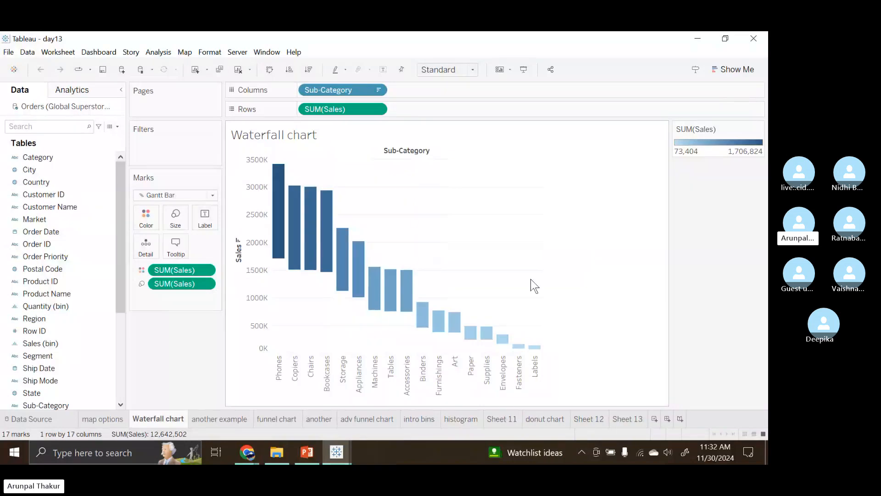
click(220, 419)
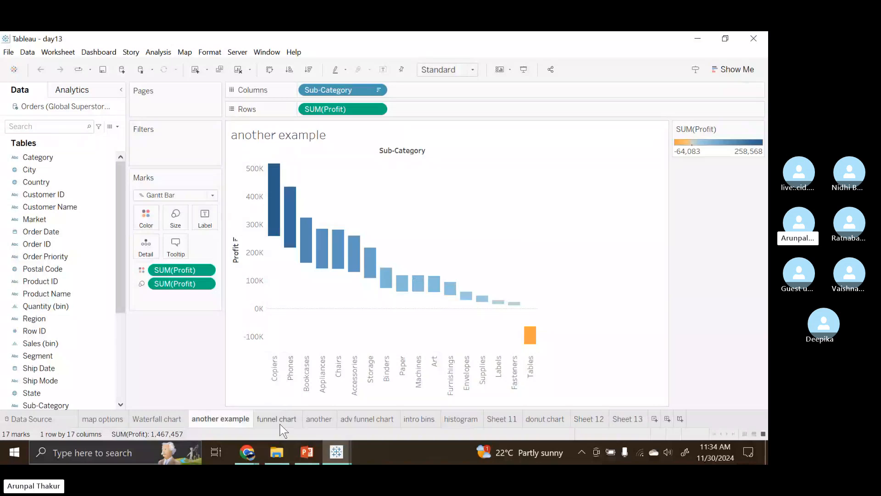
mouse_move(280, 425)
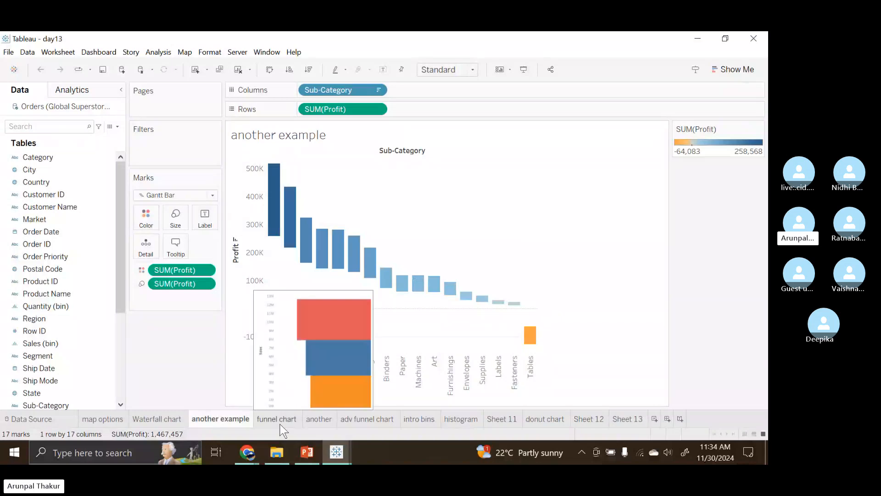
Open the funnel chart sheet, then switch to PowerPoint and examine the Funnel Chart slide.
click(278, 420)
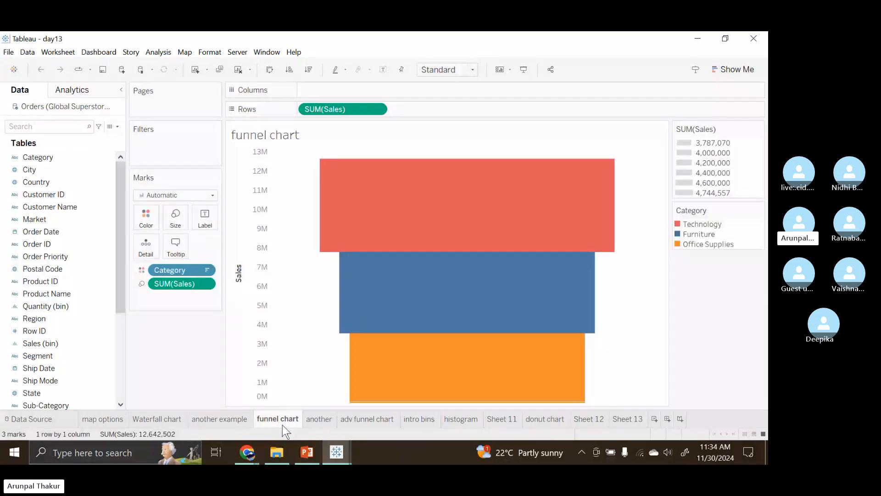
click(318, 456)
click(318, 411)
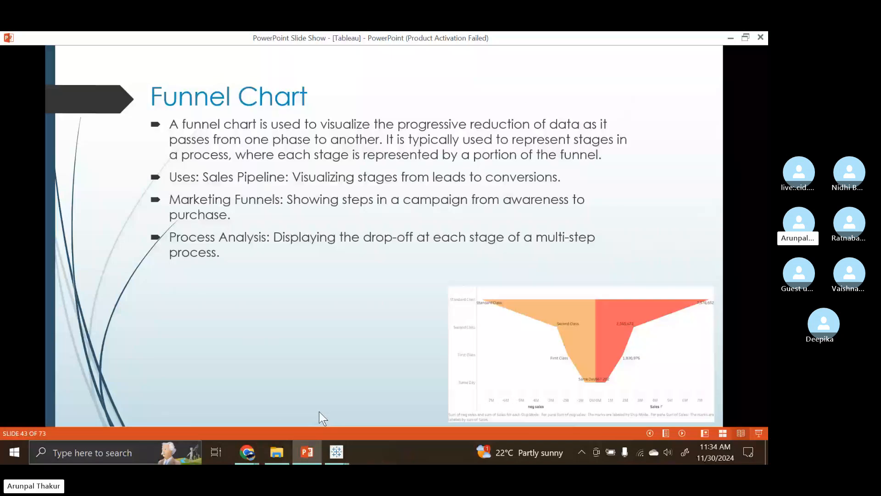
scroll(402, 162, up, 2)
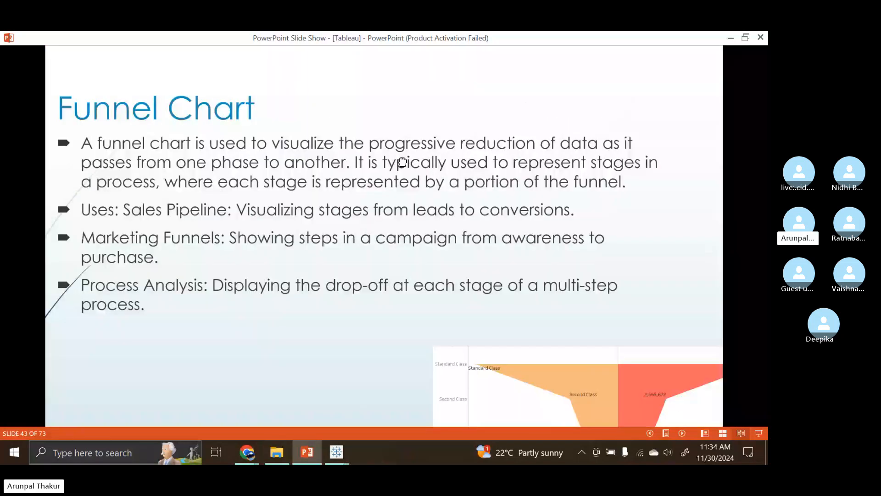
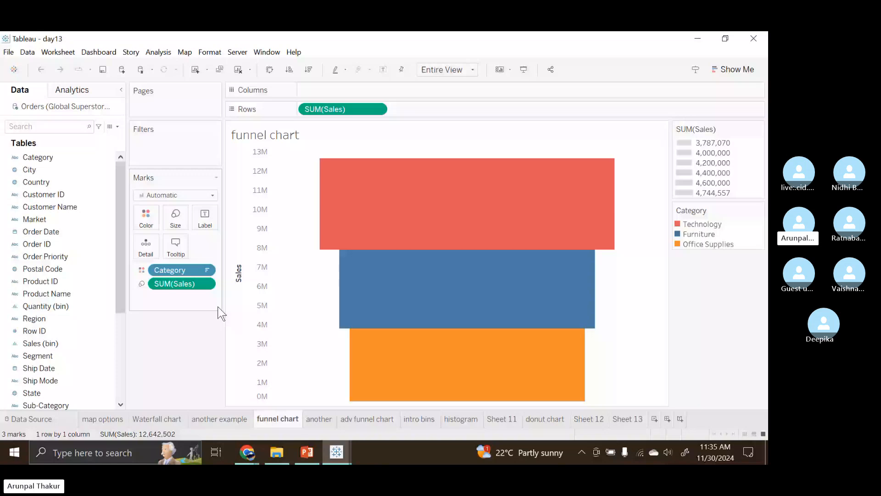
Clear the funnel chart sheet and build a single stacked Sales bar coloured by Category, without Category on Columns.
click(239, 69)
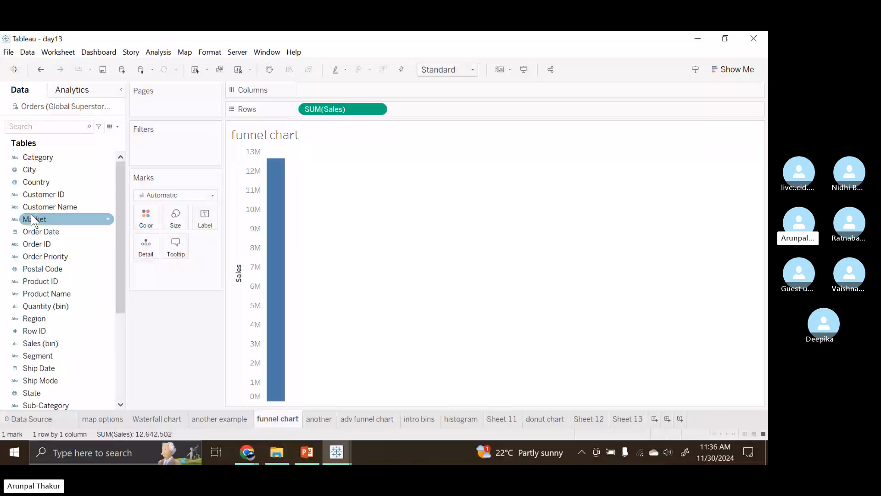
double_click(48, 159)
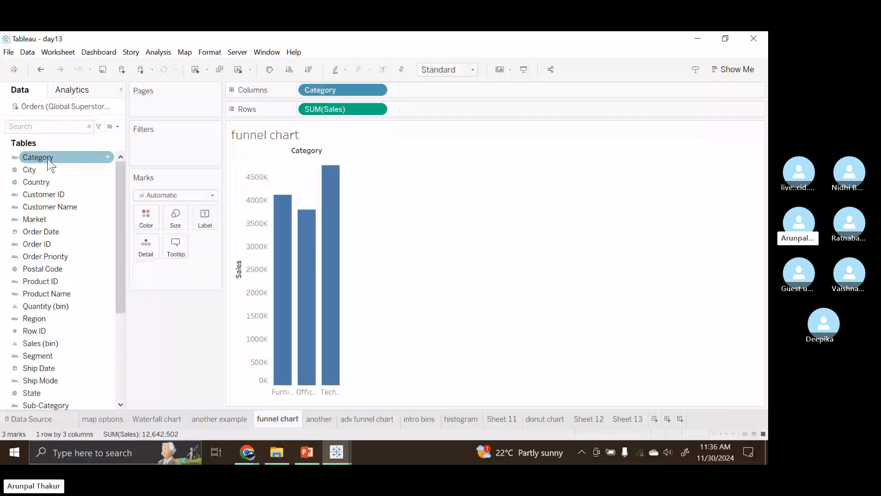
drag(48, 158, 217, 289)
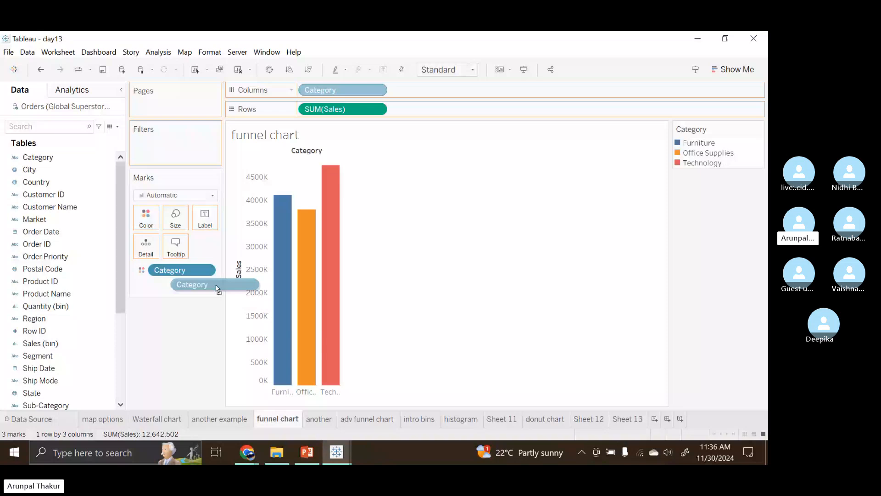
drag(217, 289, 275, 76)
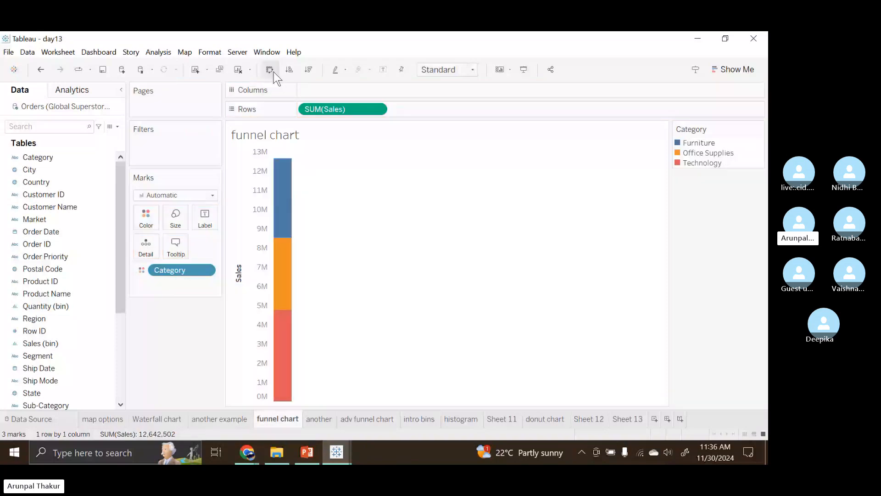
Sort the stacked Category segments in descending order of Sales and fit the chart to Entire View.
click(309, 70)
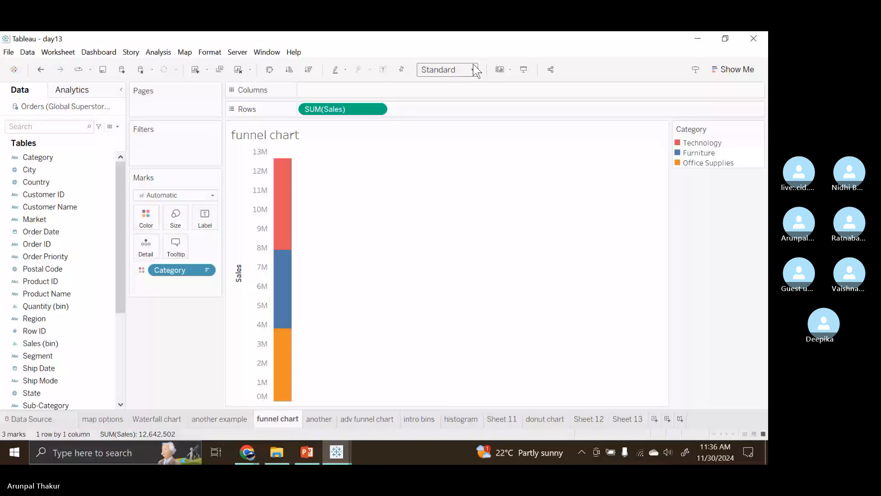
click(474, 70)
click(458, 117)
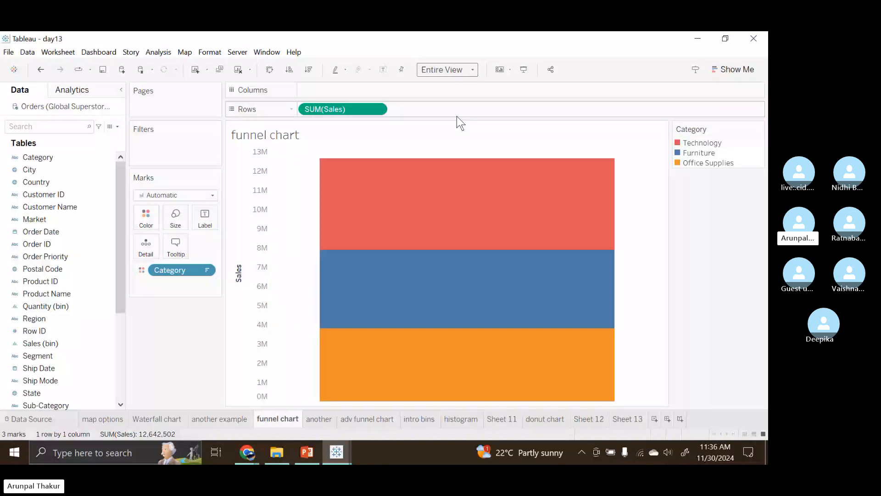
Size the stacked Category segments by Sales to form a funnel chart.
scroll(54, 344, down, 4)
click(54, 344)
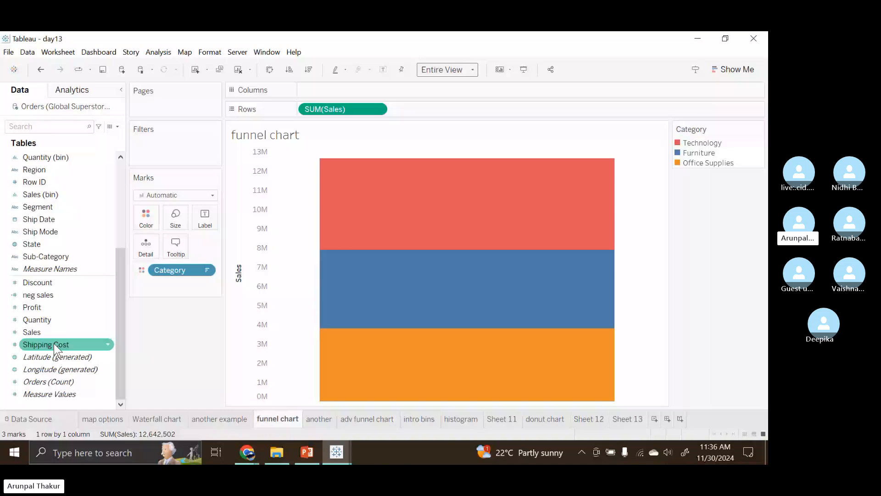
click(56, 337)
drag(56, 338, 180, 227)
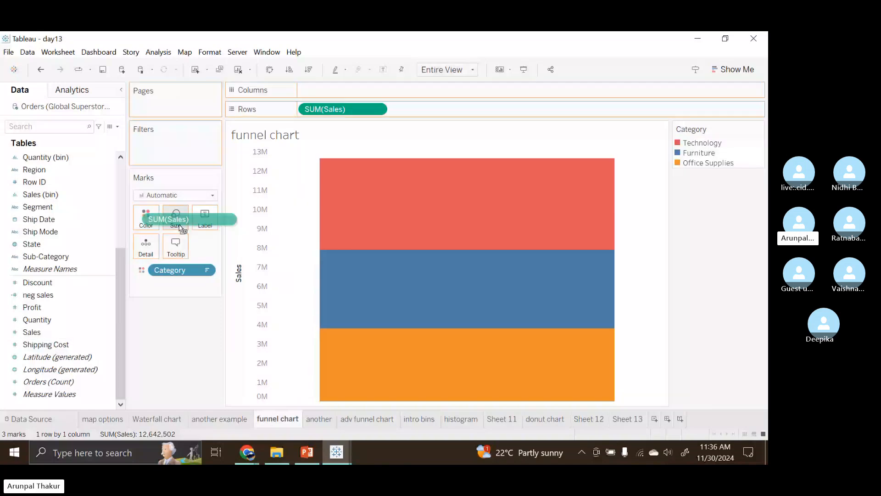
drag(180, 227, 180, 227)
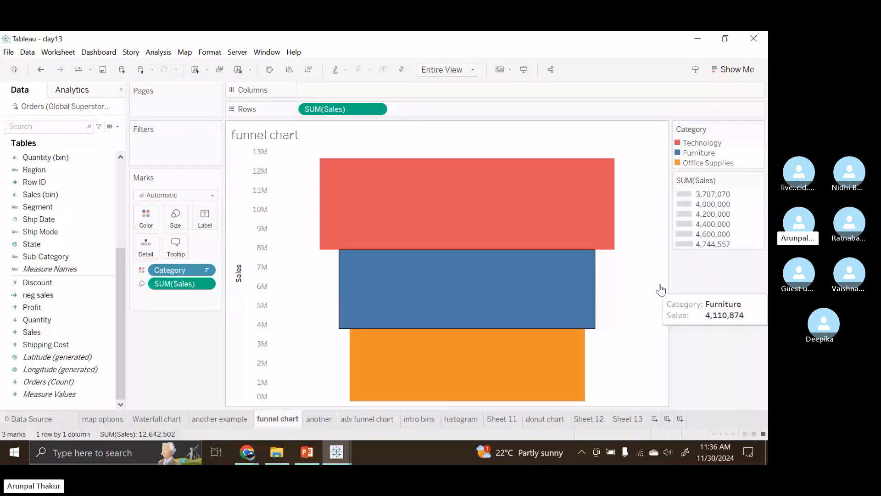
Clear the funnel chart sheet again and rebuild the stacked bar from Sales on Rows, coloured by Category.
click(238, 71)
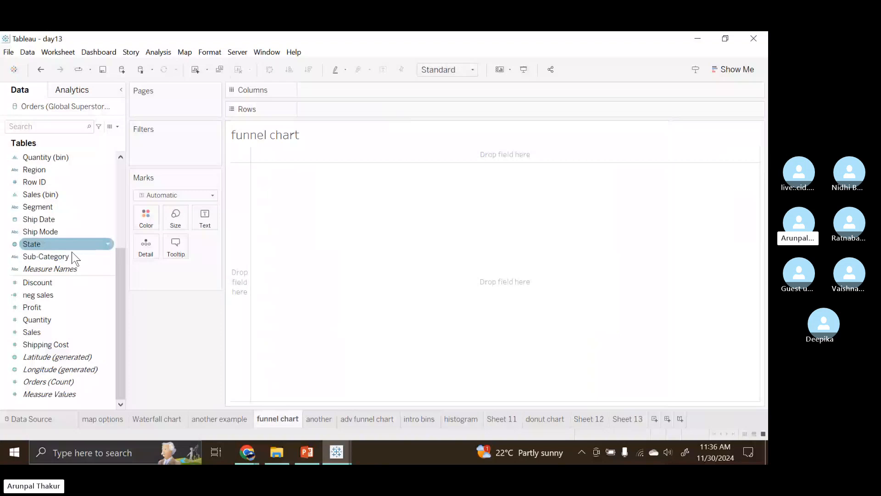
scroll(73, 266, up, 4)
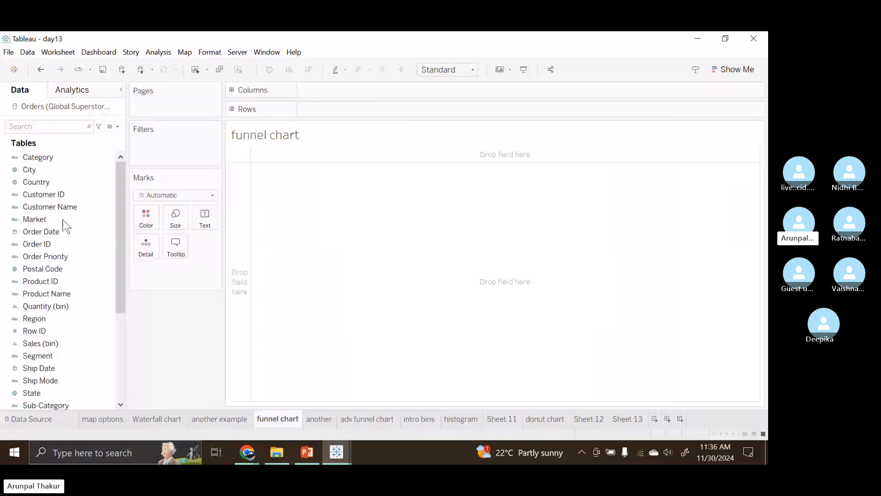
click(59, 156)
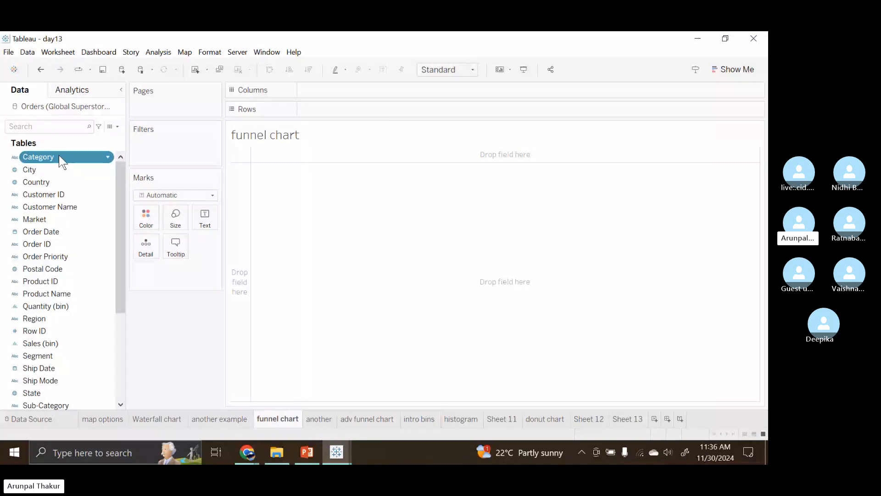
scroll(63, 298, down, 4)
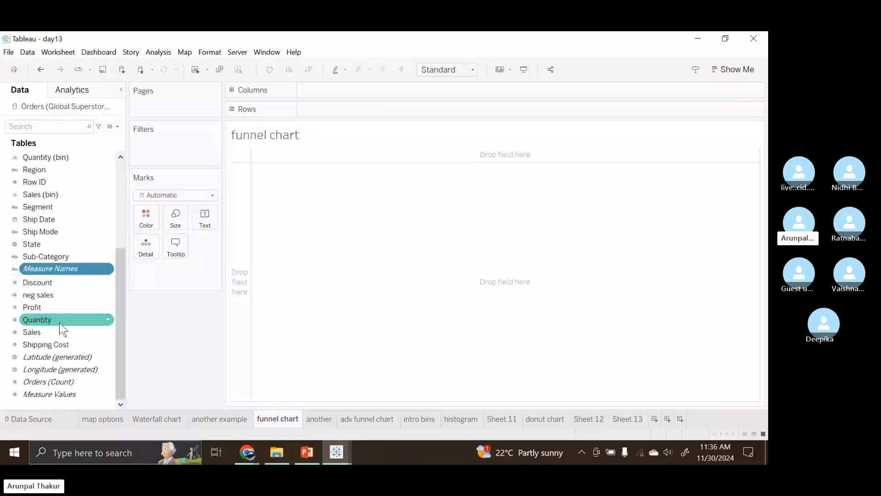
double_click(60, 332)
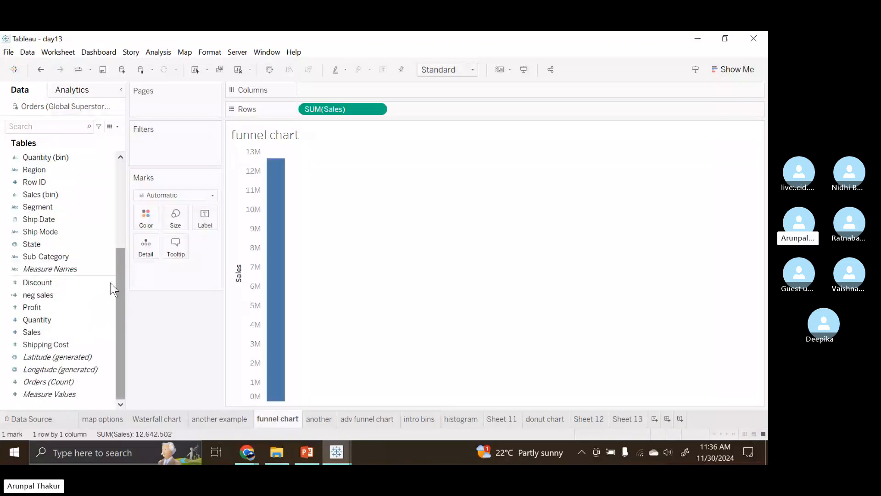
scroll(110, 282, up, 4)
drag(51, 159, 146, 219)
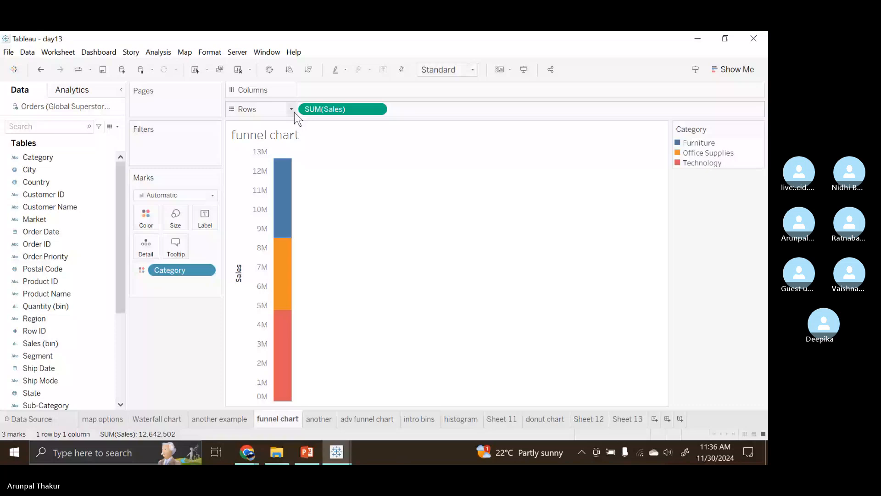
Sort the Category segments of the rebuilt bar descending by Sales and set the fit to Entire View.
click(308, 70)
click(472, 70)
click(464, 114)
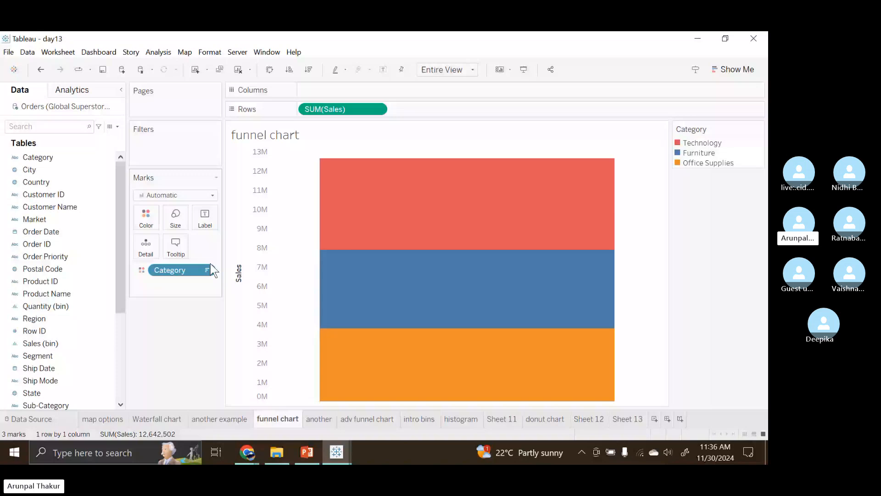
Apply Sales to the mark size so the Category segments form a funnel.
scroll(38, 394, down, 3)
click(38, 394)
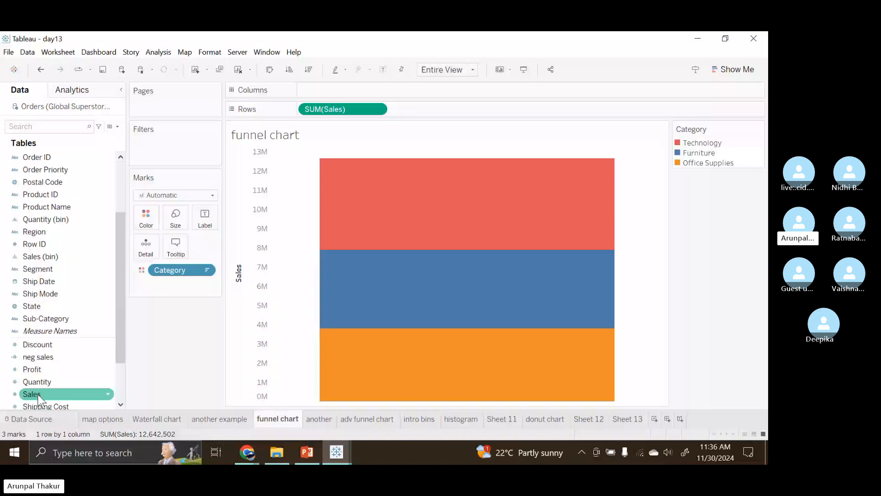
drag(37, 394, 175, 218)
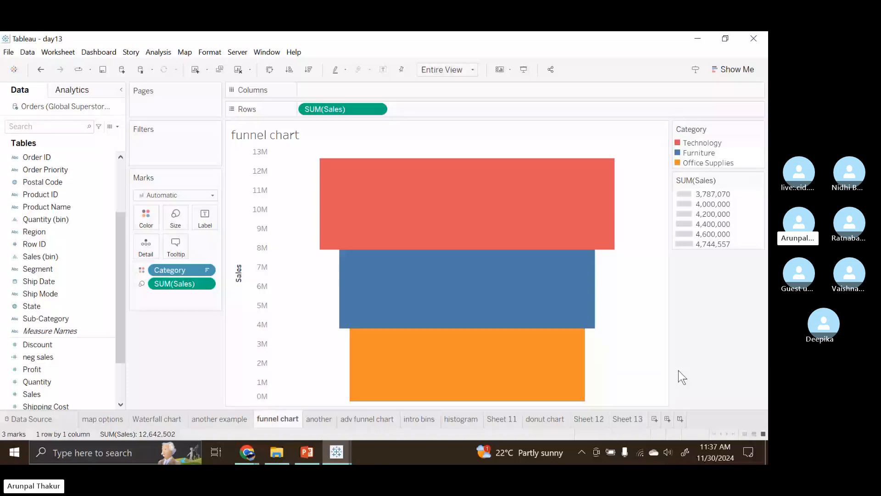
Clear the sheet named another and build a stacked Sales bar coloured by Market, sorted descending.
click(320, 419)
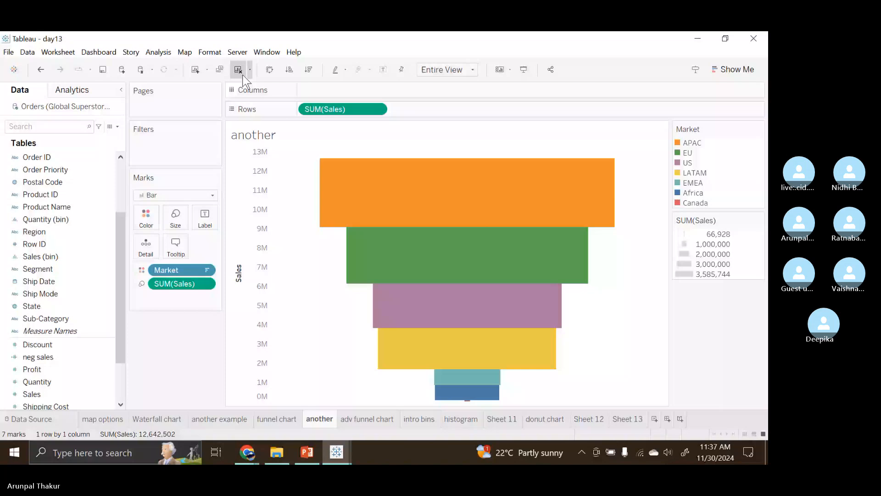
click(238, 70)
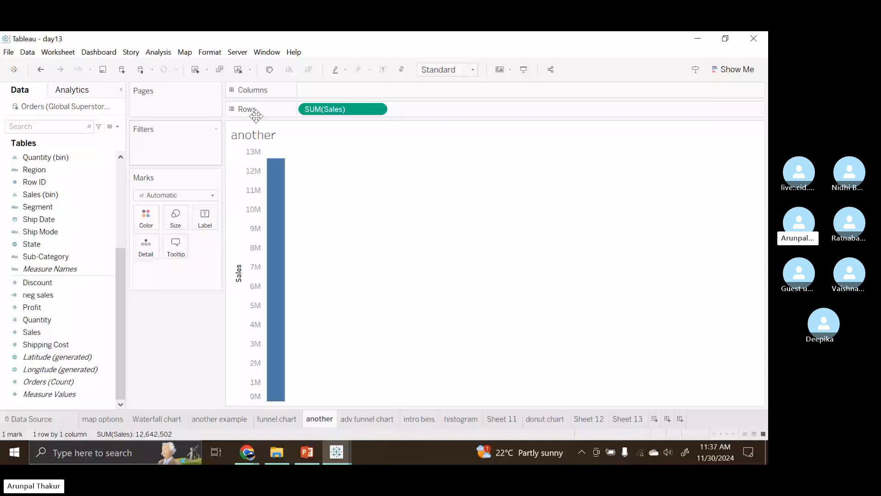
scroll(51, 224, up, 4)
click(51, 222)
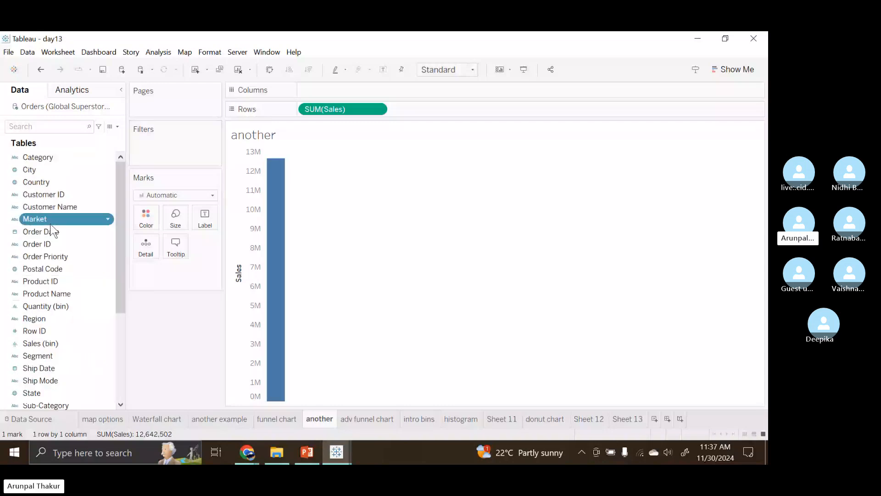
drag(50, 225, 128, 221)
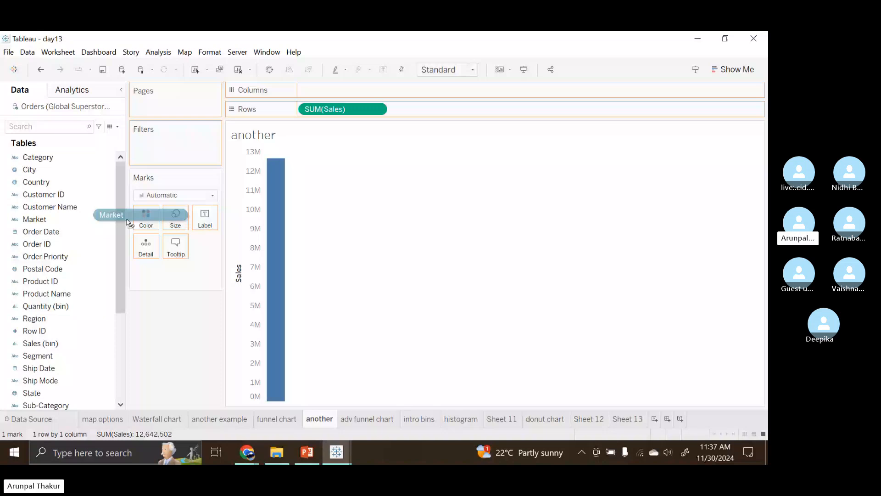
drag(127, 222, 146, 218)
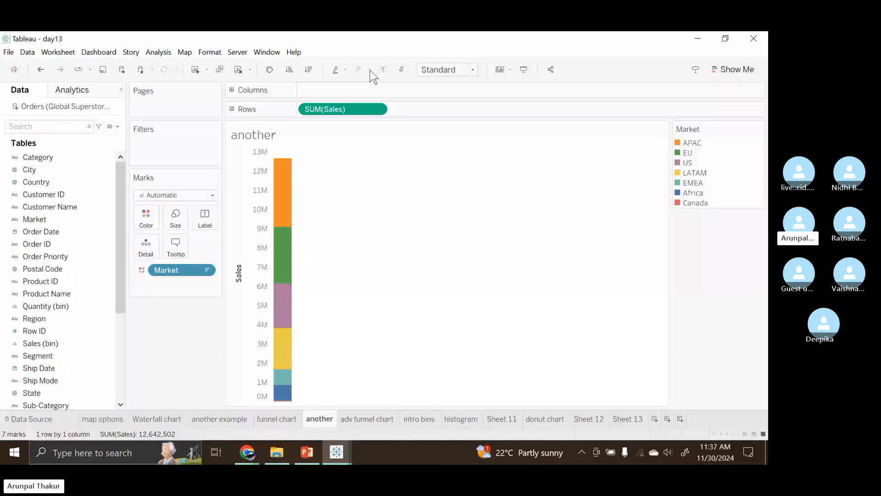
Fit the Market bar to Entire View and size its segments by Sales to form a funnel.
click(472, 70)
click(458, 113)
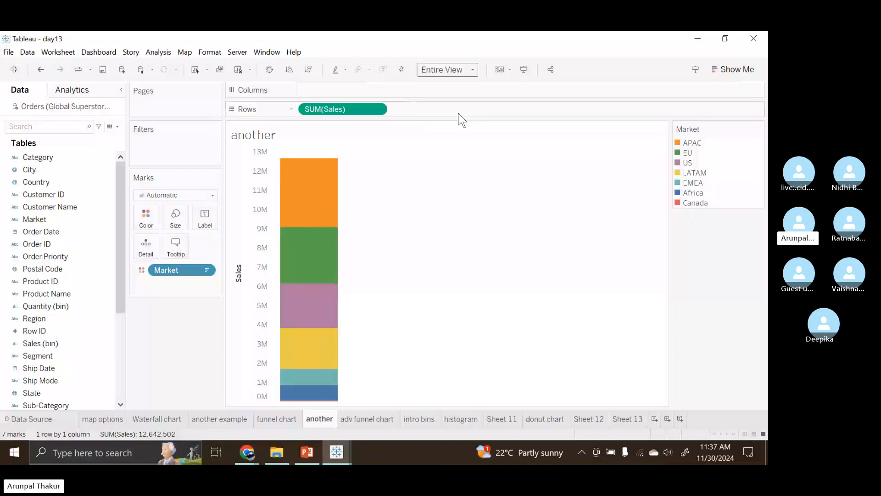
scroll(63, 327, down, 4)
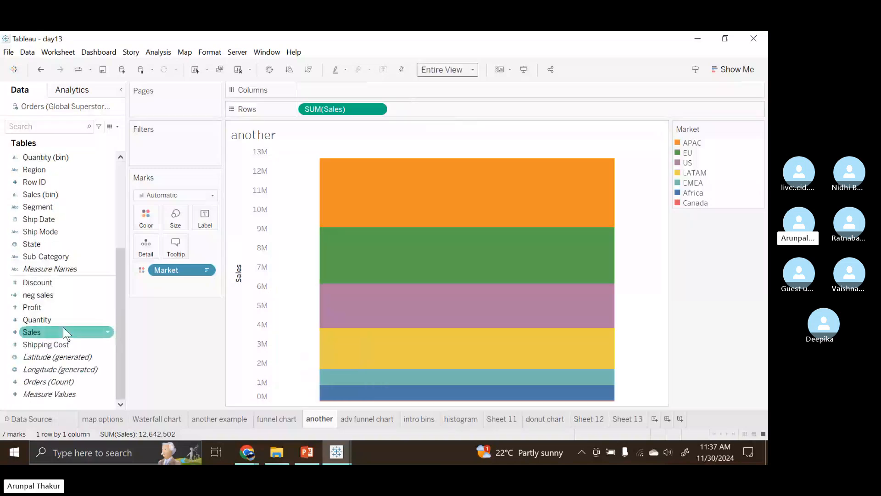
drag(44, 339, 165, 232)
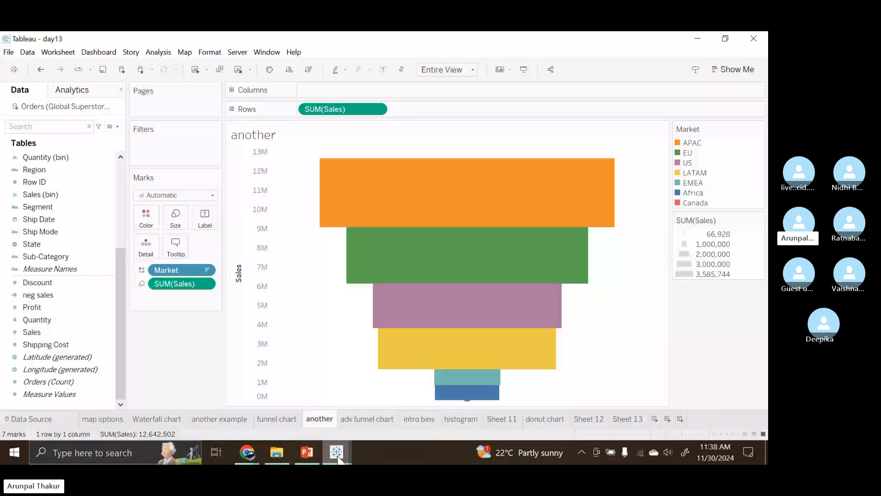
Clear the adv funnel chart sheet and place Ship Mode on Rows.
click(368, 420)
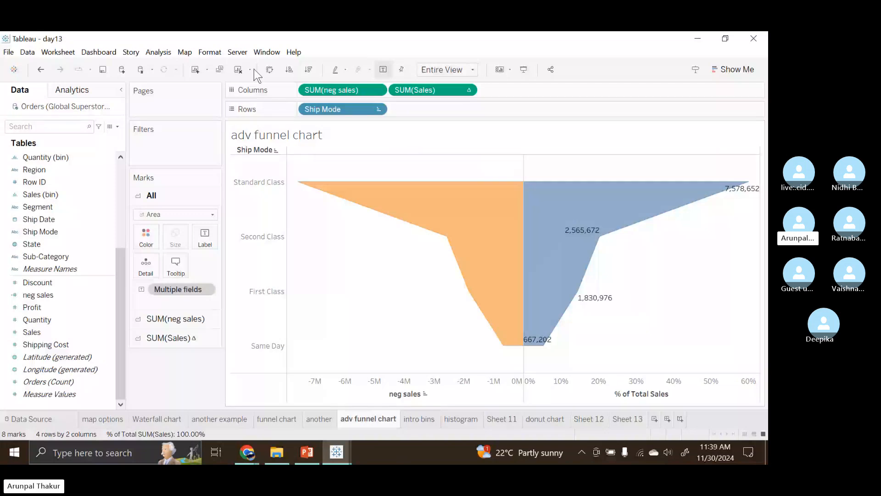
click(241, 69)
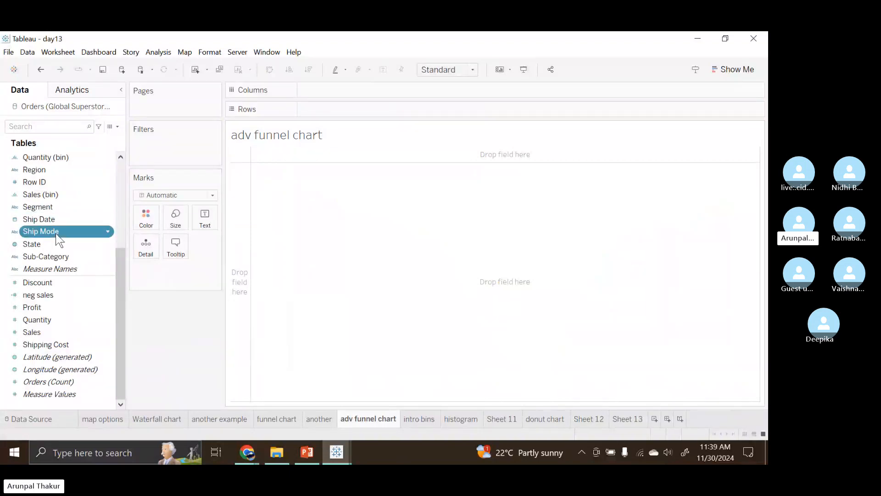
drag(57, 236, 329, 120)
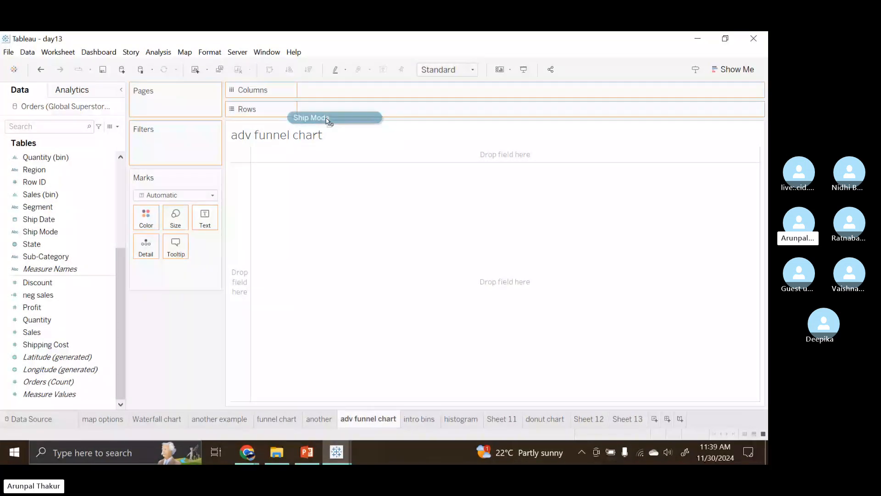
drag(329, 121, 329, 110)
Add Sales to Columns and sort the Ship Mode bars in descending order of Sales.
click(57, 334)
drag(57, 337, 345, 62)
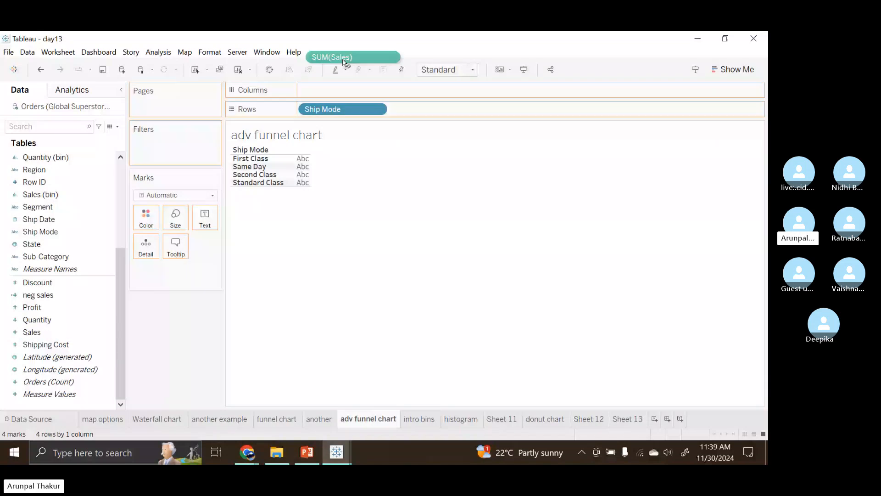
drag(346, 62, 342, 90)
click(308, 70)
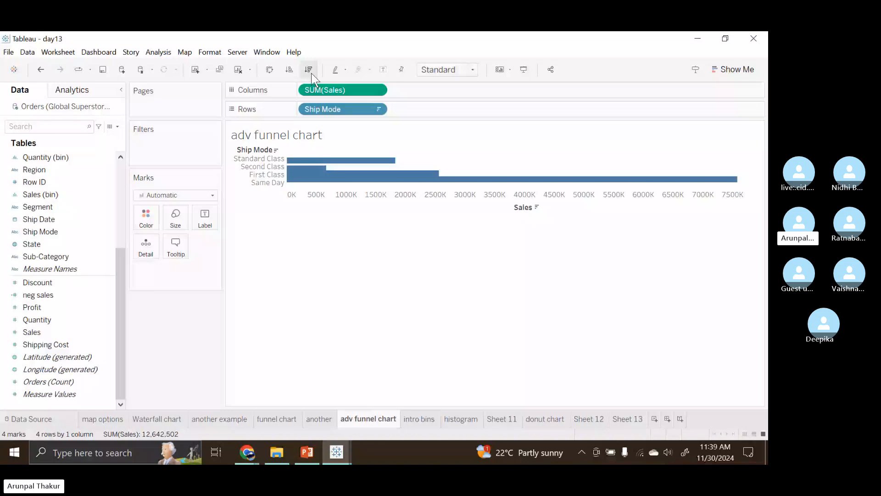
Fit the sorted Ship Mode bar chart to Entire View and change its mark type to Area.
click(448, 70)
click(456, 110)
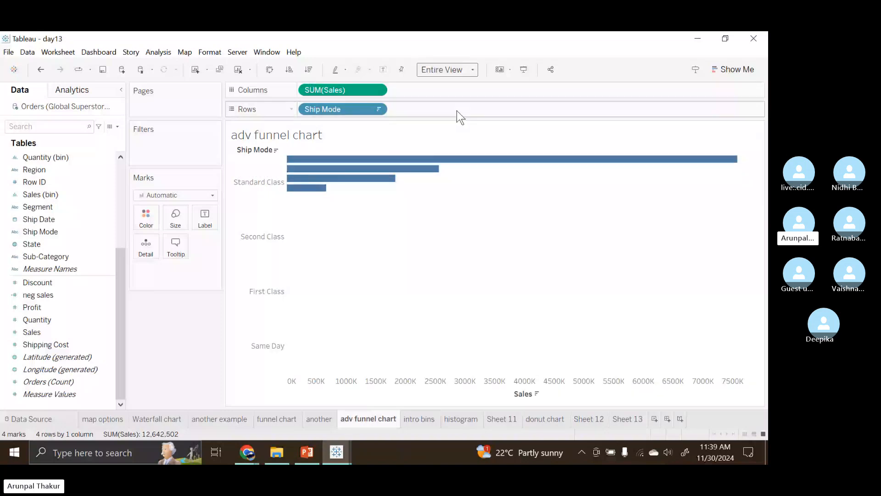
click(215, 195)
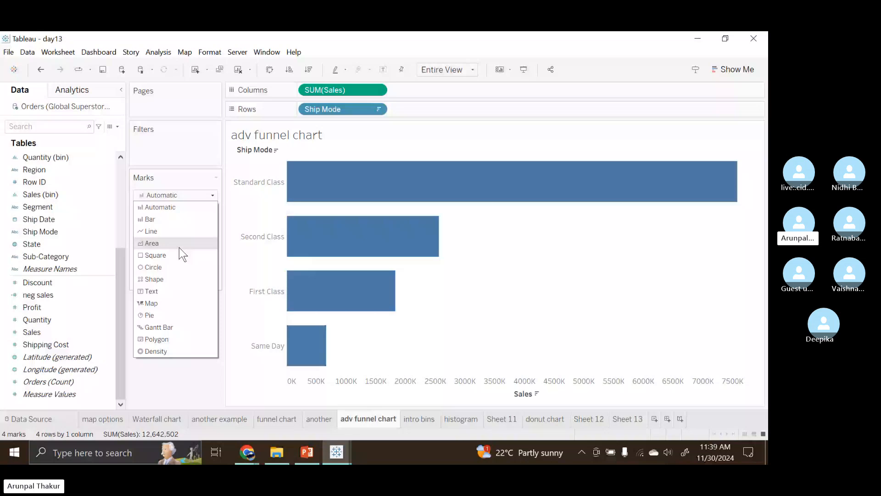
click(180, 246)
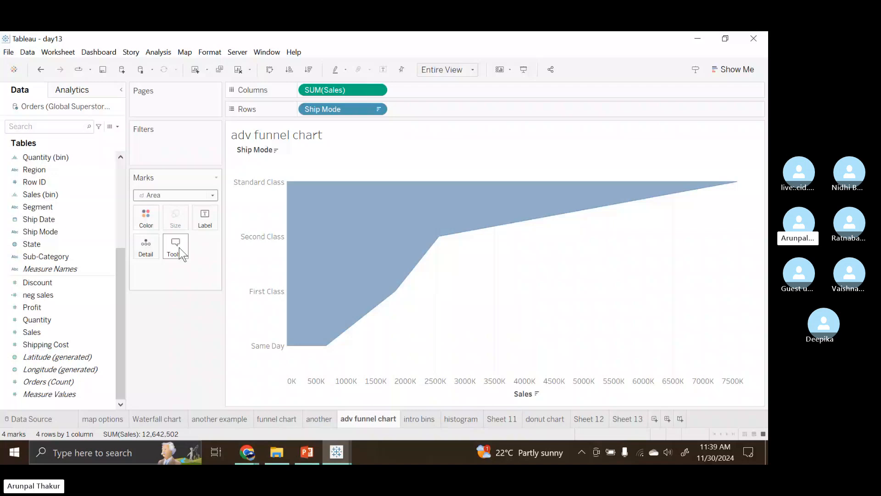
Re-enter the neg sales calculated field's formula as -[Sales] and close the calculation editor without applying it.
click(101, 294)
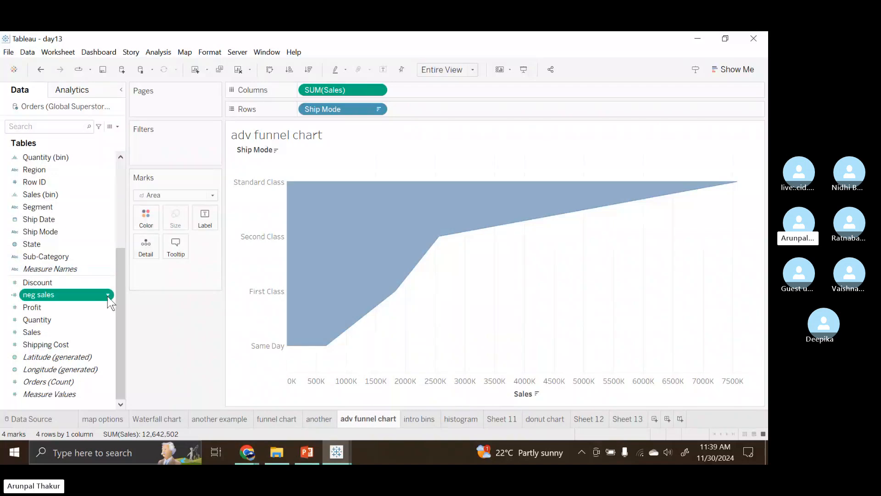
click(107, 295)
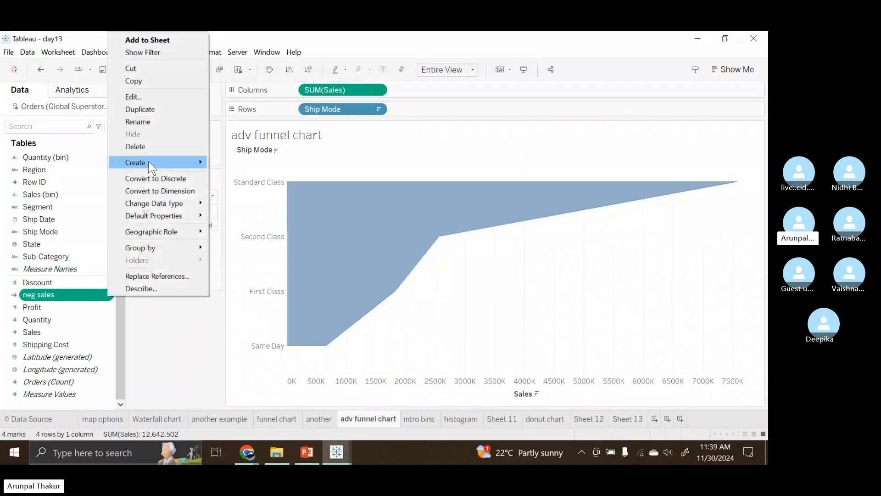
click(161, 97)
scroll(133, 147, up, 5)
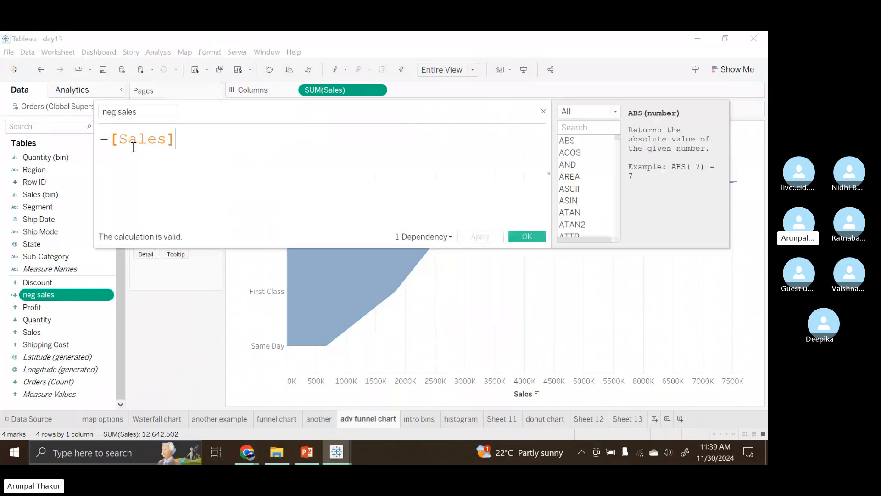
scroll(133, 148, up, 1)
click(140, 113)
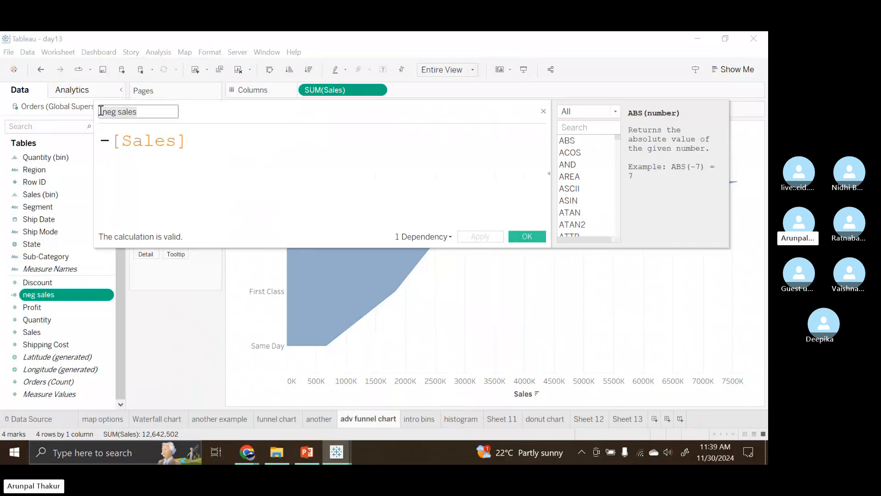
scroll(125, 145, up, 1)
click(125, 145)
scroll(223, 138, up, 1)
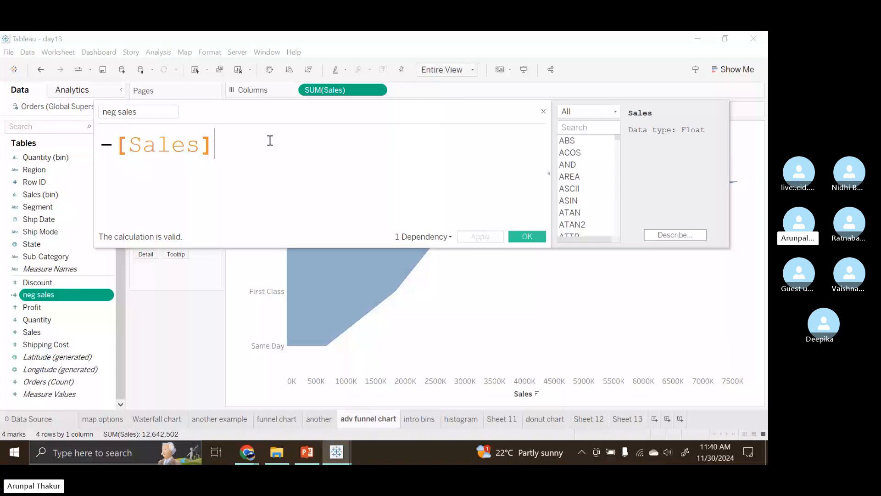
key(BackSpace)
key(BackSpace)
key(BackSpace)
key(BackSpace)
key(BackSpace)
key(BackSpace)
key(BackSpace)
text(sa)
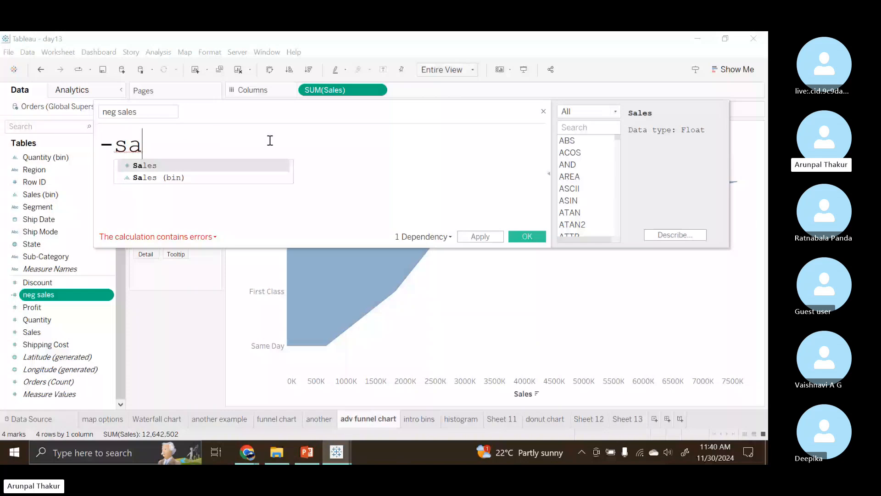
key(Return)
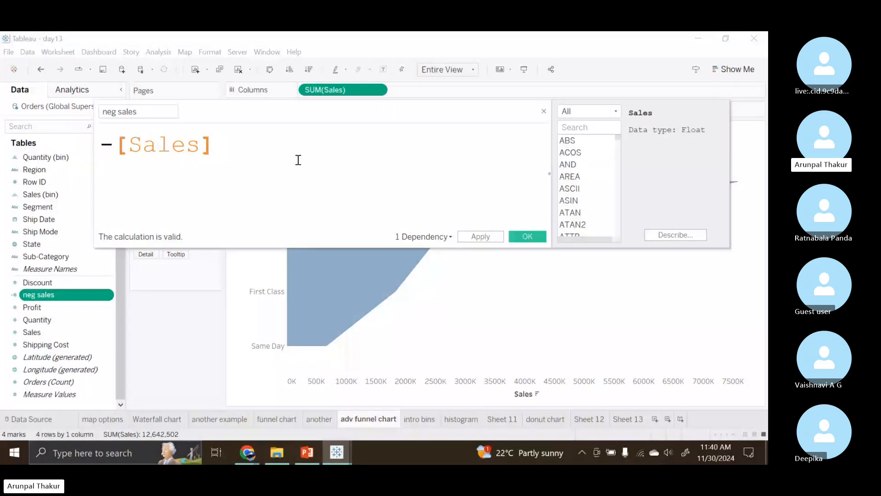
click(543, 112)
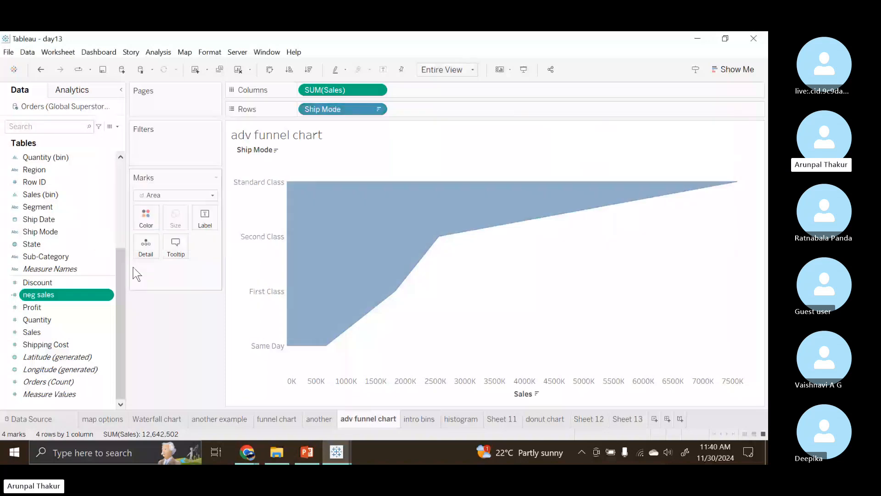
Add neg sales to Columns ahead of Sales to mirror the area chart.
double_click(78, 294)
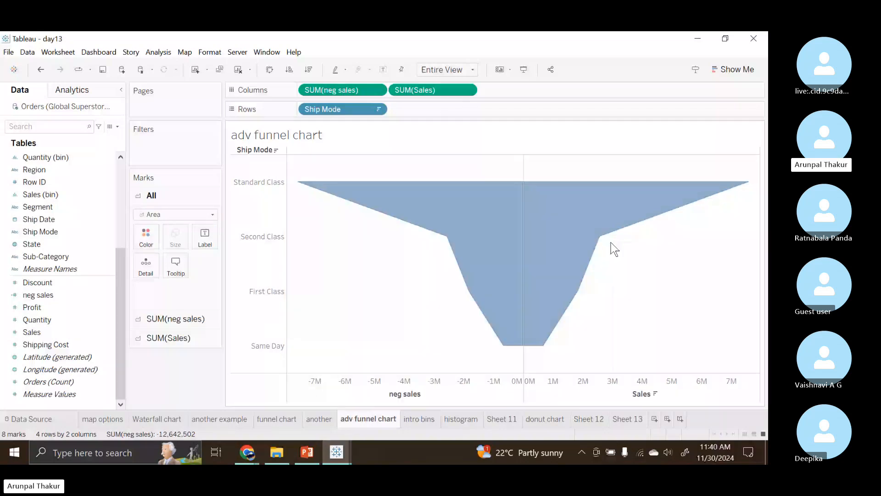
Clear the adv funnel chart sheet and rebuild Sales bars by Ship Mode, with Ship Mode on Rows, sorted descending.
click(240, 69)
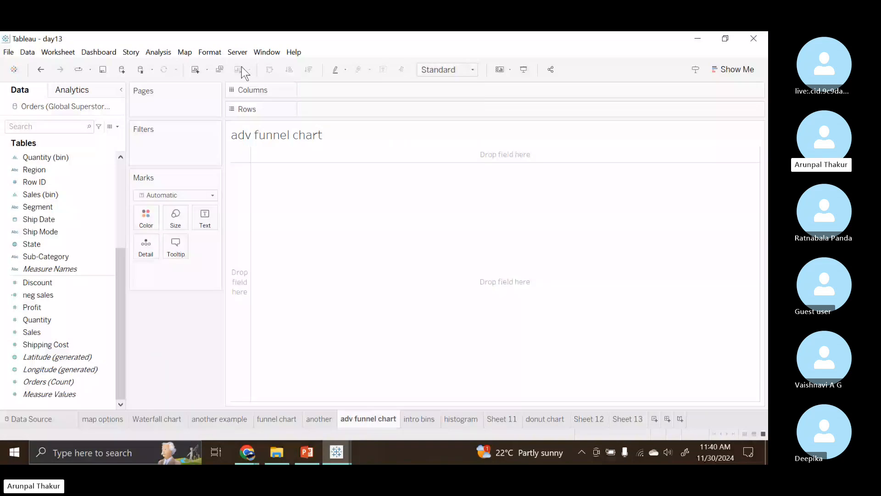
drag(41, 231, 330, 109)
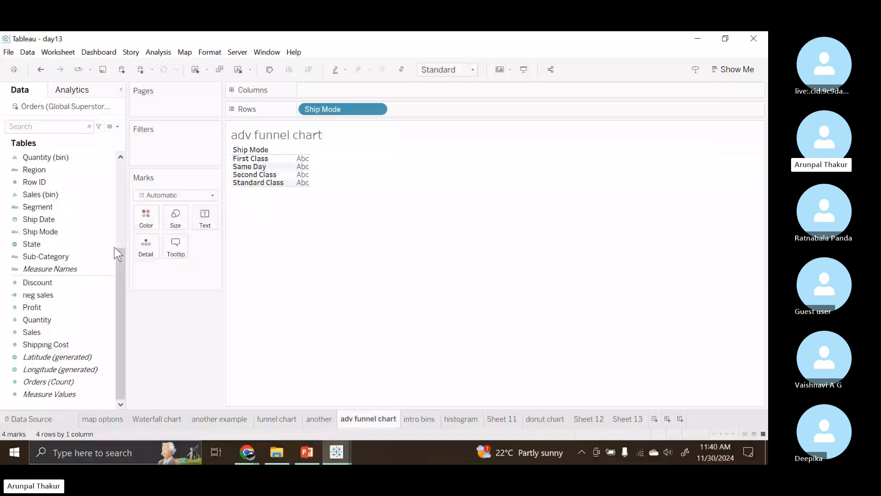
drag(32, 332, 312, 101)
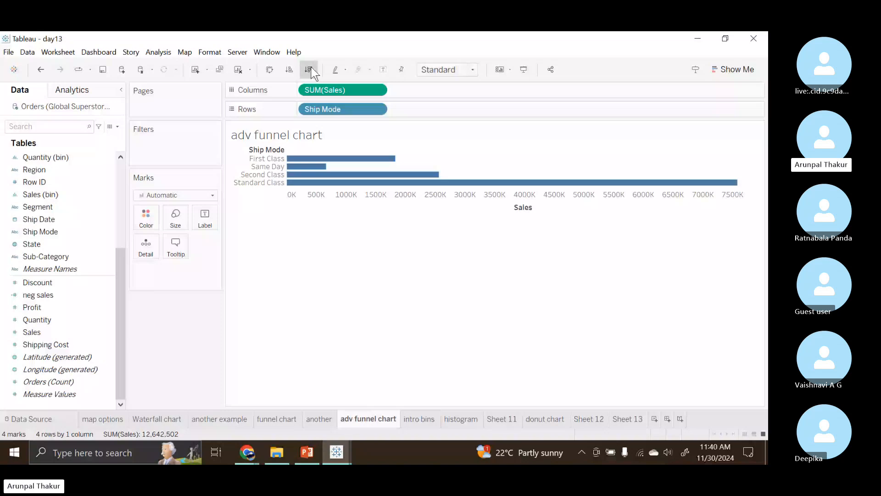
click(310, 70)
Set the rebuilt Ship Mode chart to Entire View and switch its marks to Area.
click(472, 70)
click(459, 110)
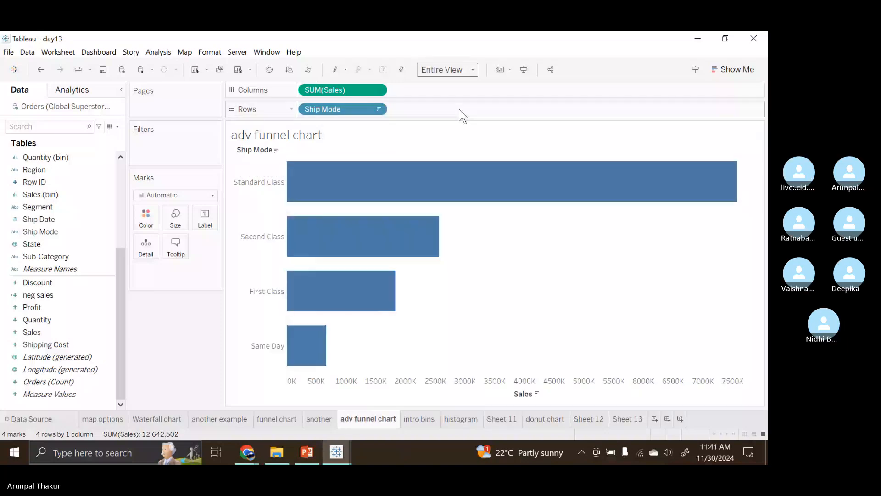
click(215, 195)
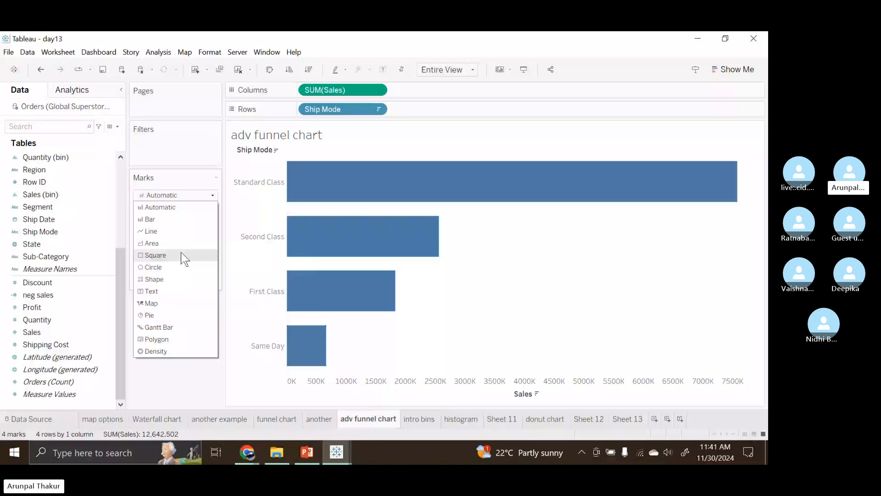
click(156, 243)
Place neg sales on Columns before Sales so the two areas form a mirrored funnel.
click(87, 294)
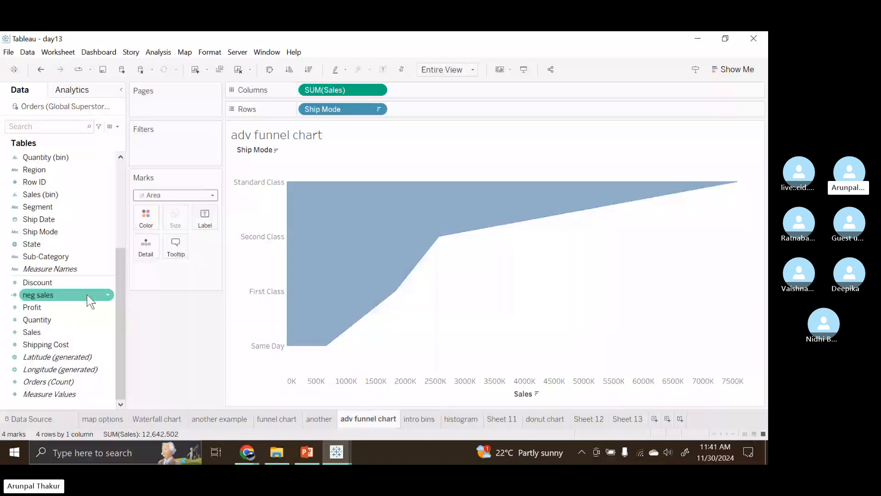
drag(87, 293, 277, 95)
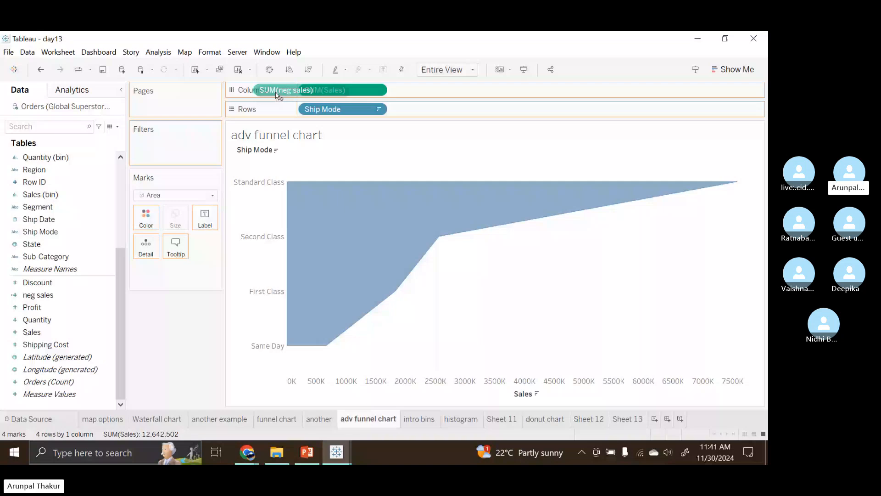
drag(277, 95, 277, 95)
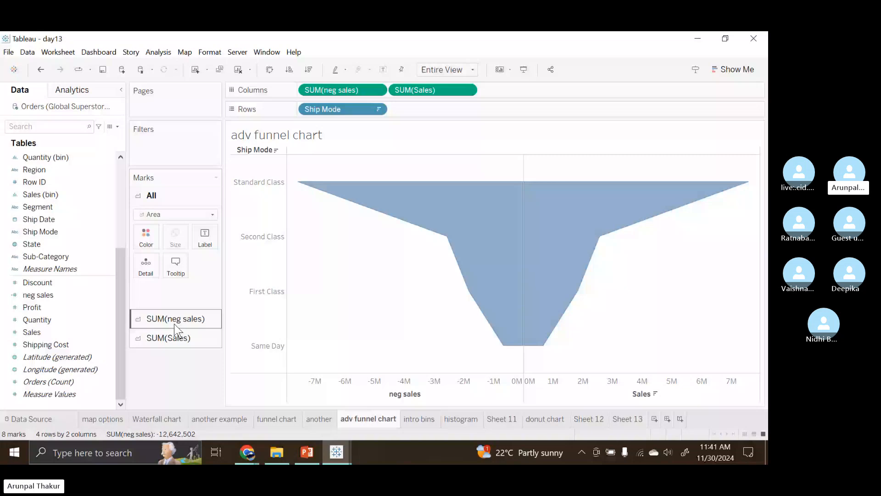
Color the neg sales half of the funnel brown and the Sales half red.
click(175, 322)
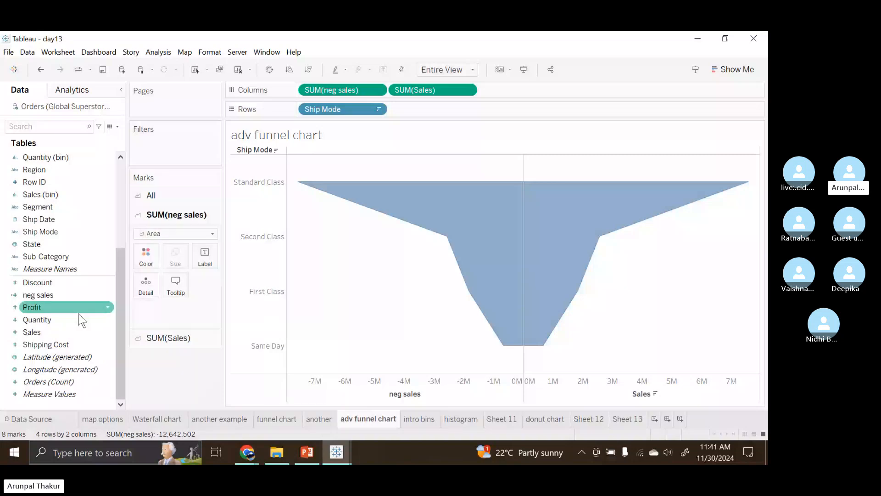
click(146, 256)
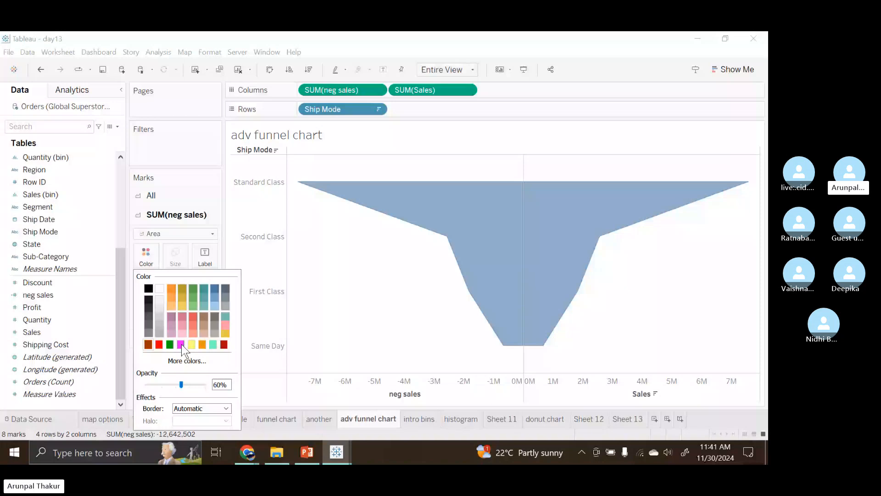
click(148, 345)
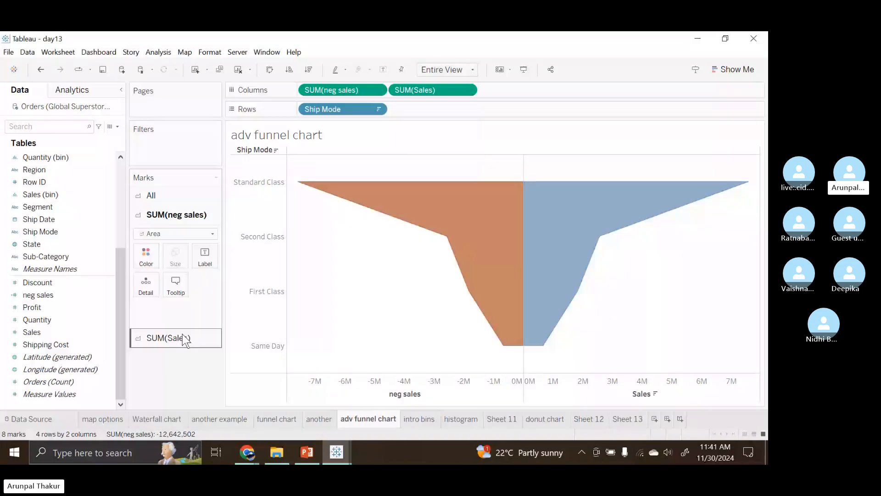
click(183, 335)
click(146, 276)
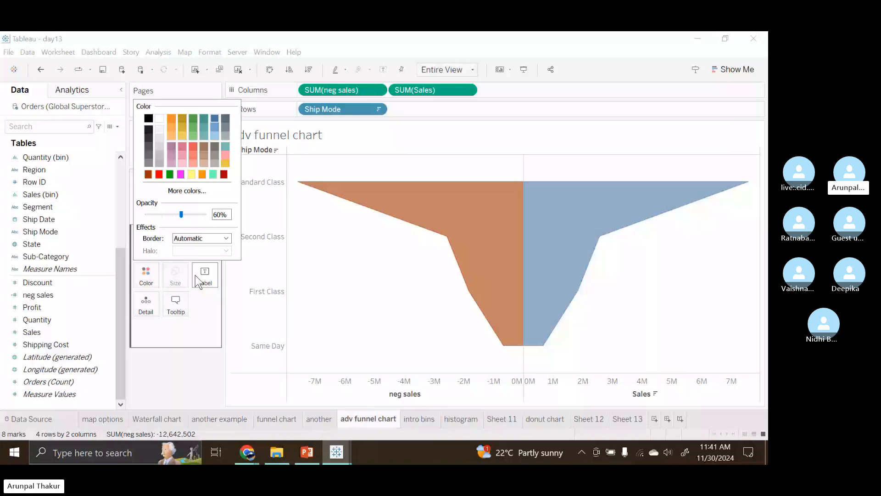
click(159, 174)
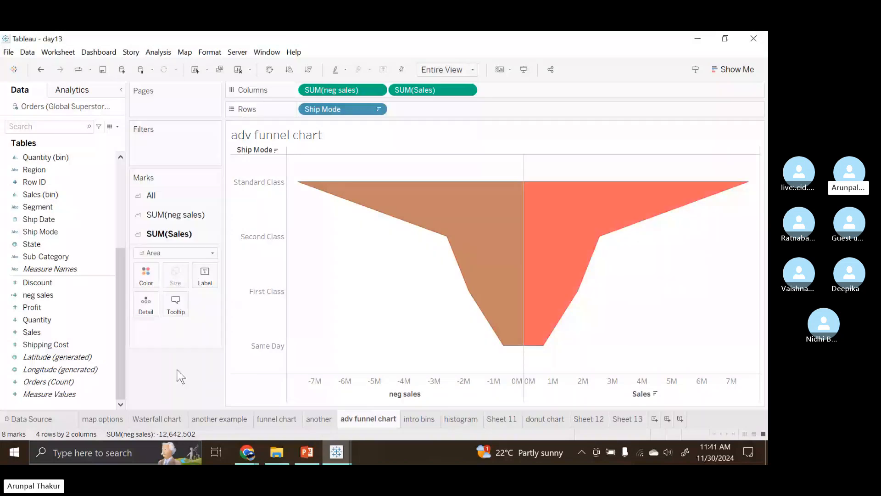
Label the Sales half of the funnel with Ship Mode and the neg sales half with Sales.
drag(32, 332, 200, 280)
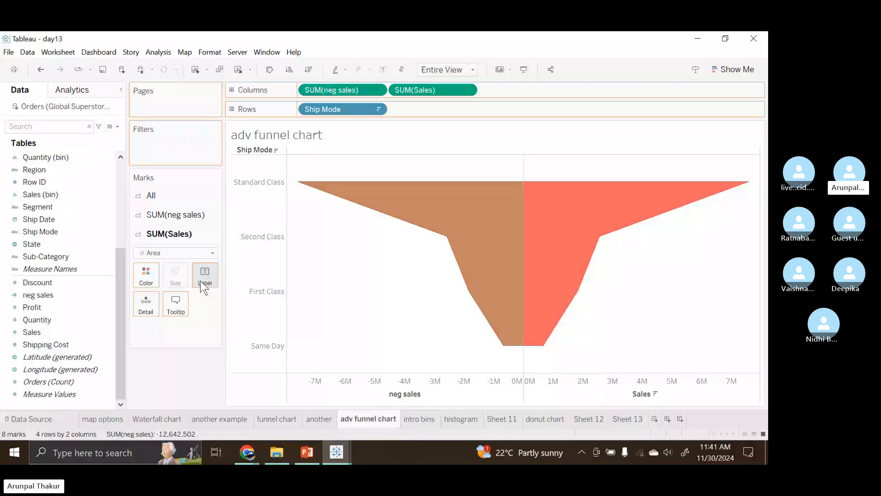
drag(200, 280, 200, 280)
click(58, 332)
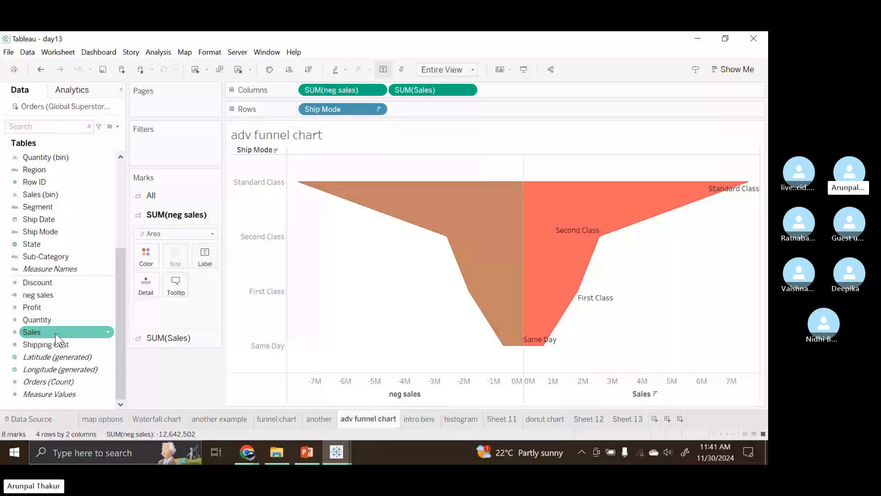
drag(56, 334, 205, 257)
Set the vertical alignment of the neg sales half's labels to Bottom.
click(204, 256)
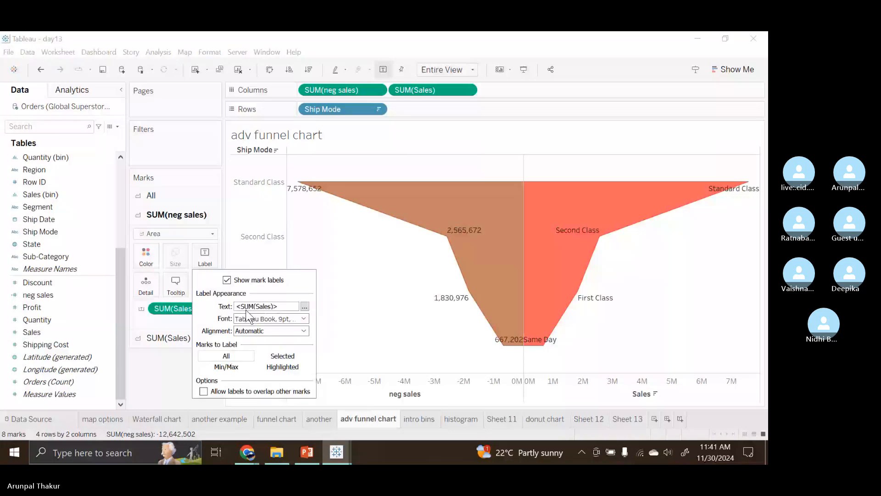
click(277, 329)
click(251, 413)
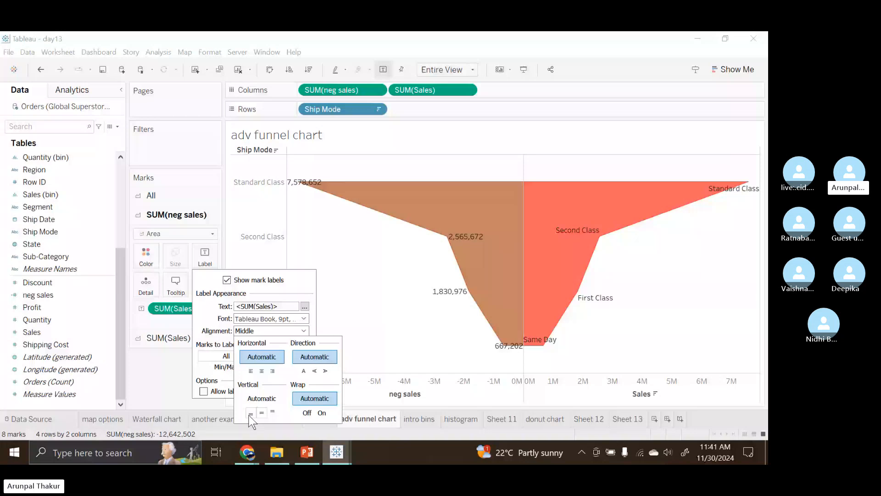
Align the Ship Mode labels on the Sales half vertically to Bottom and horizontally to Right.
click(168, 337)
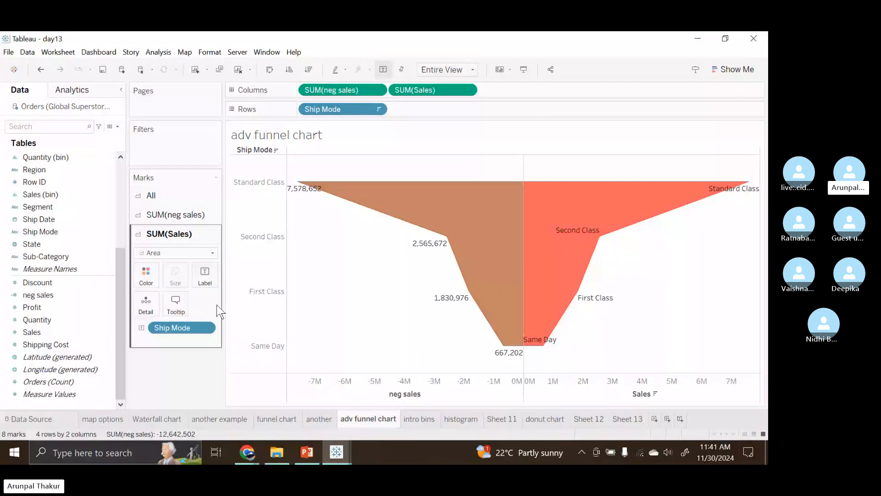
click(206, 277)
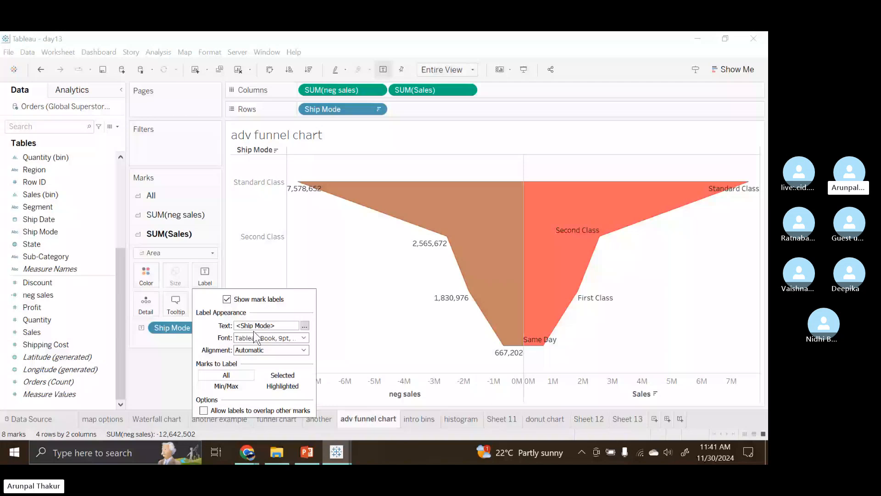
click(272, 350)
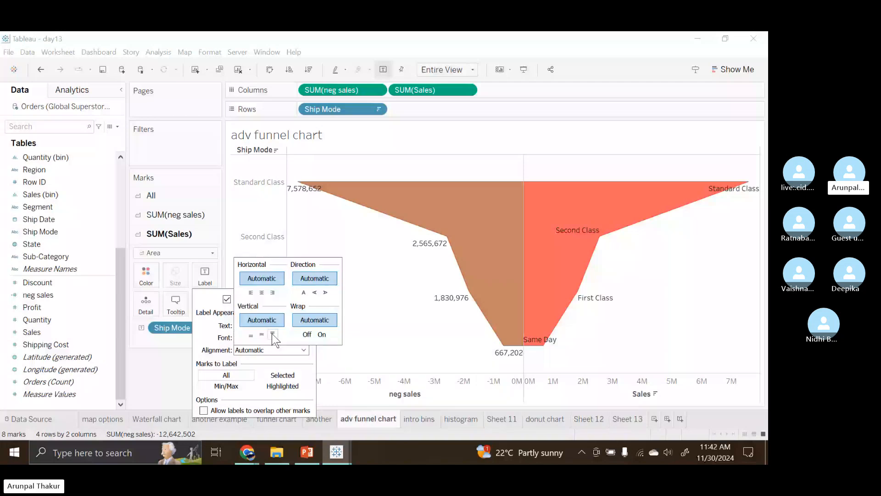
click(272, 336)
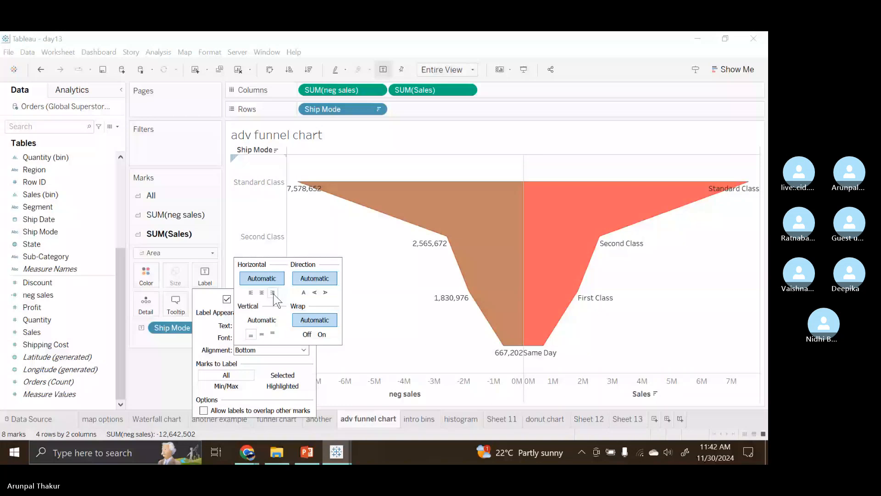
click(210, 279)
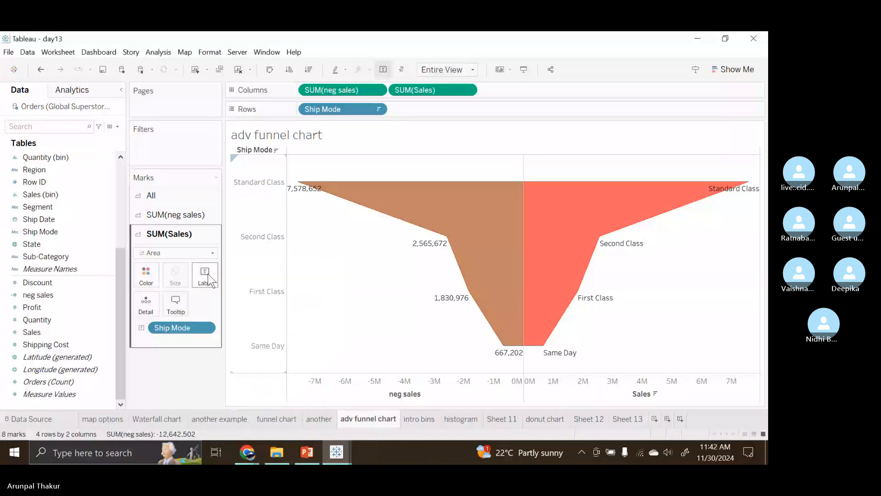
Set the horizontal alignment of the neg sales half's labels to Left.
click(206, 262)
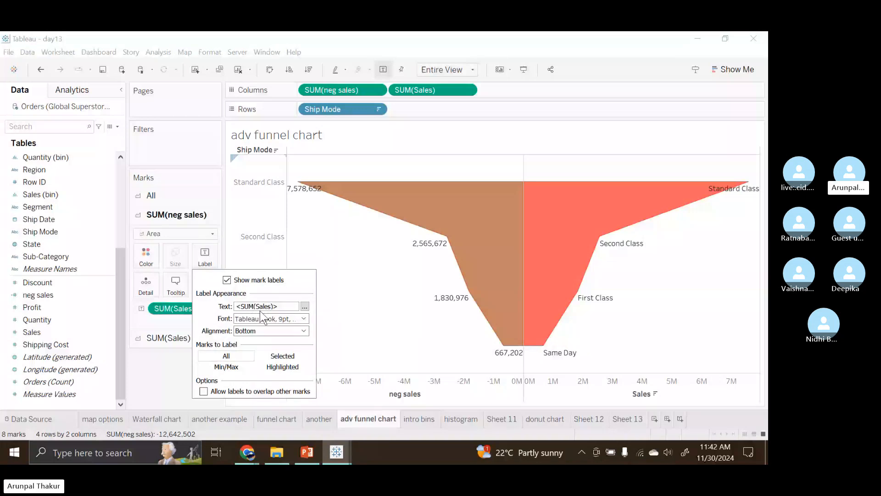
click(304, 331)
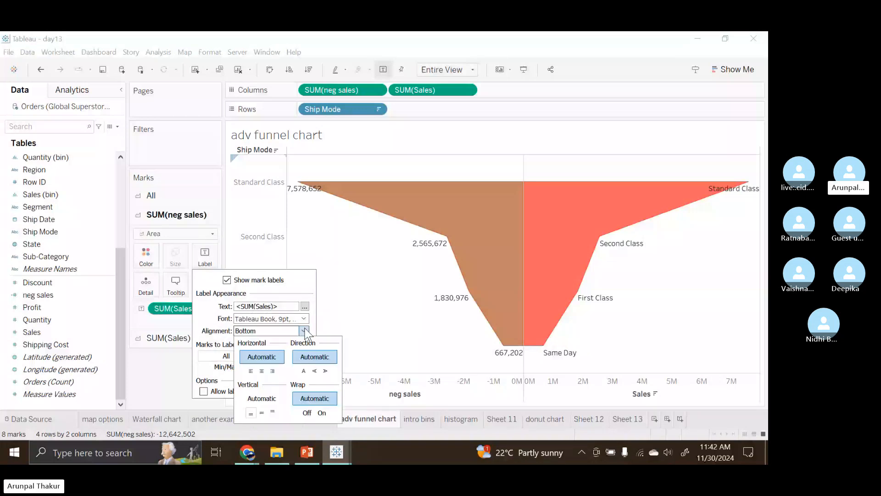
click(159, 377)
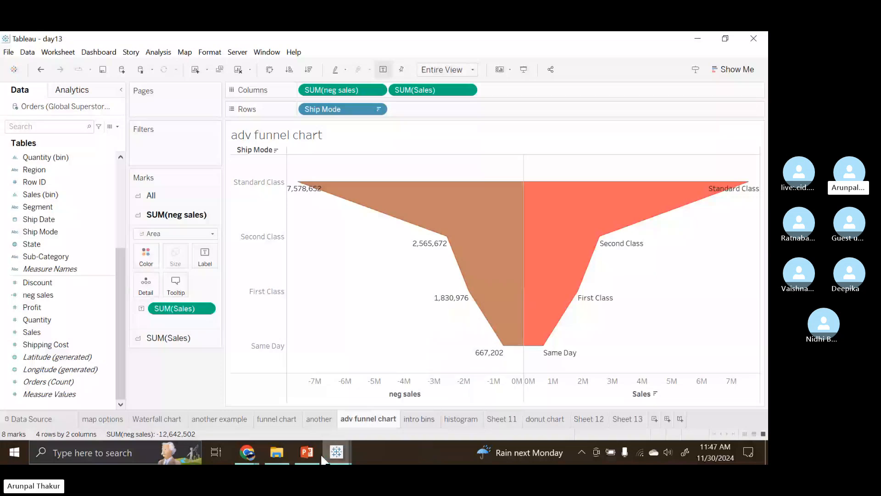
Switch to the PowerPoint slide show and review the Funnel Chart slide.
mouse_move(307, 452)
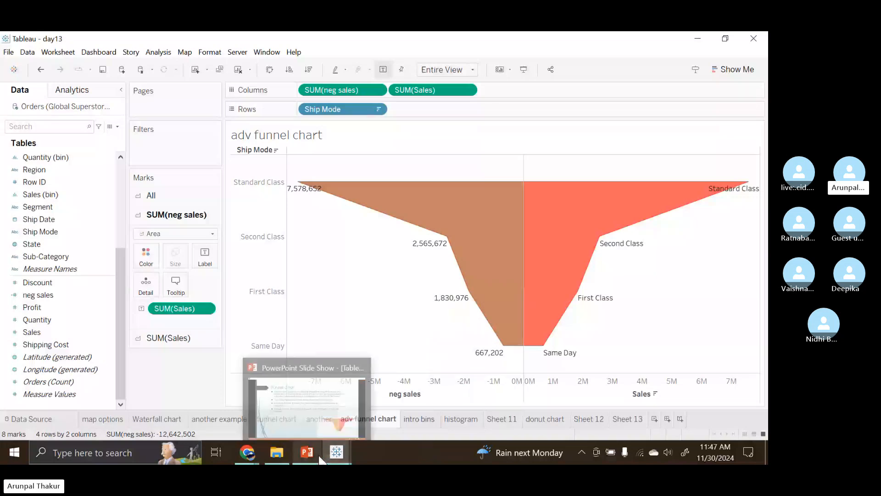
click(309, 412)
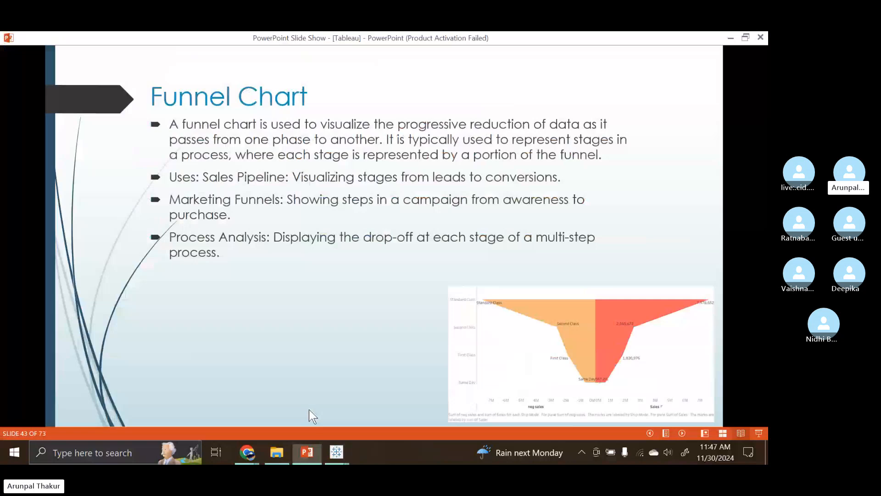
click(345, 155)
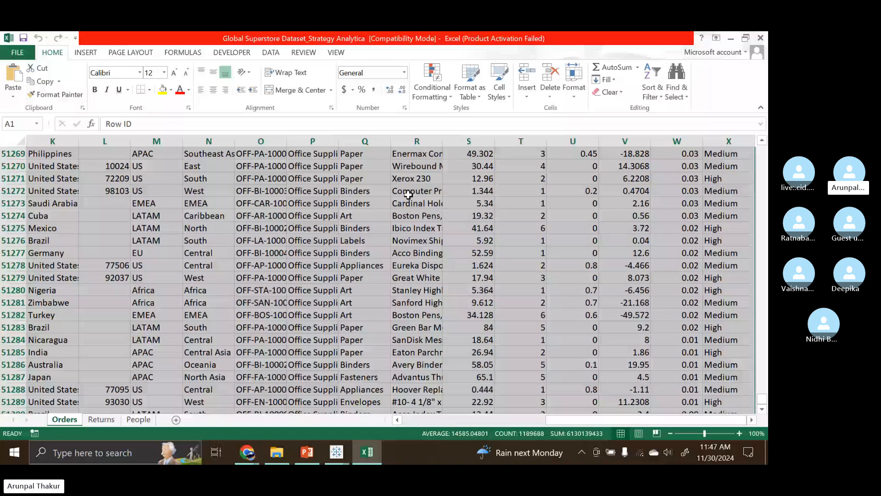
Examine the Quantity column's distinct values in the Orders sheet of the Global Superstore workbook in Excel, leaving the filter unchanged.
scroll(514, 362, up, 20)
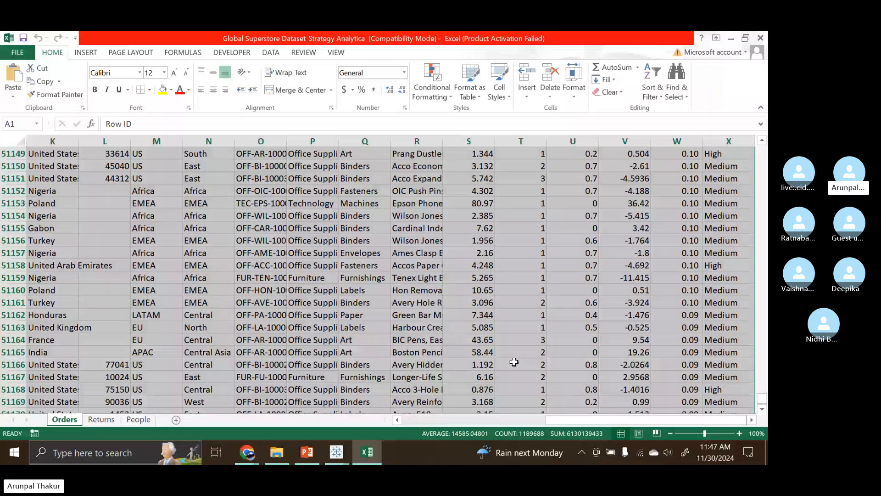
drag(762, 398, 762, 151)
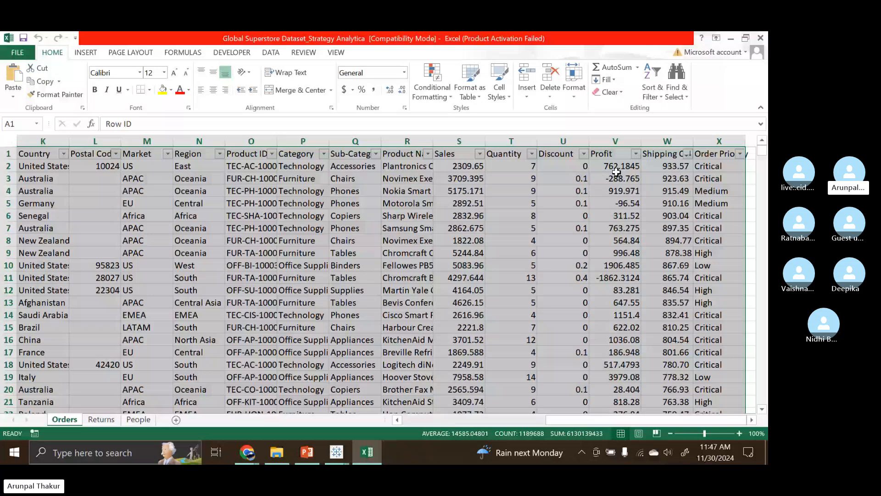
click(532, 153)
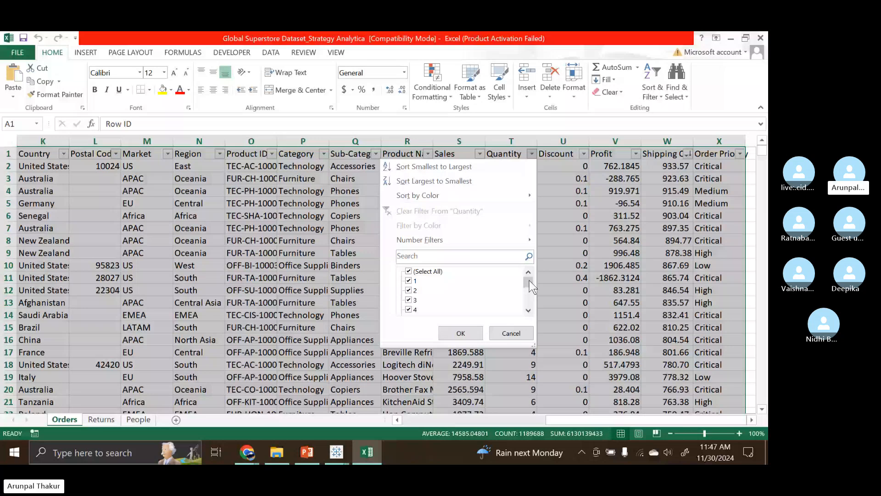
scroll(530, 280, down, 3)
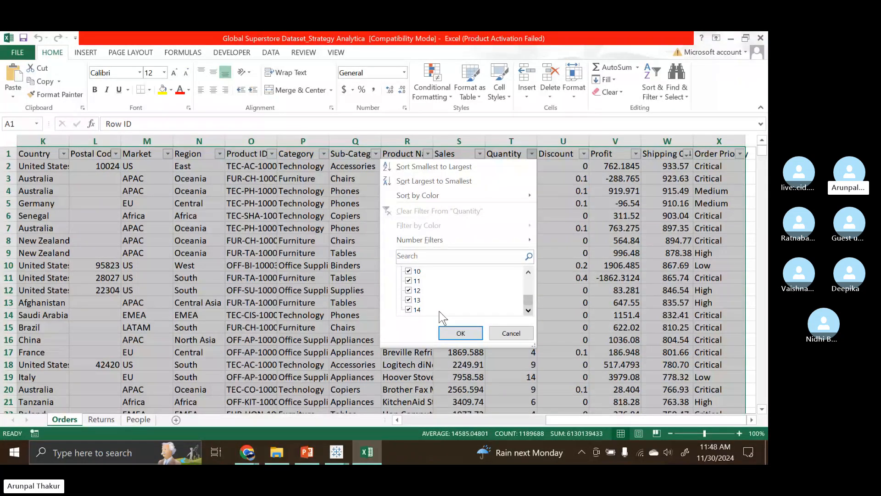
click(509, 332)
Switch back to the day13 Tableau workbook and build a histogram of Quantity on the intro bins sheet.
mouse_move(337, 452)
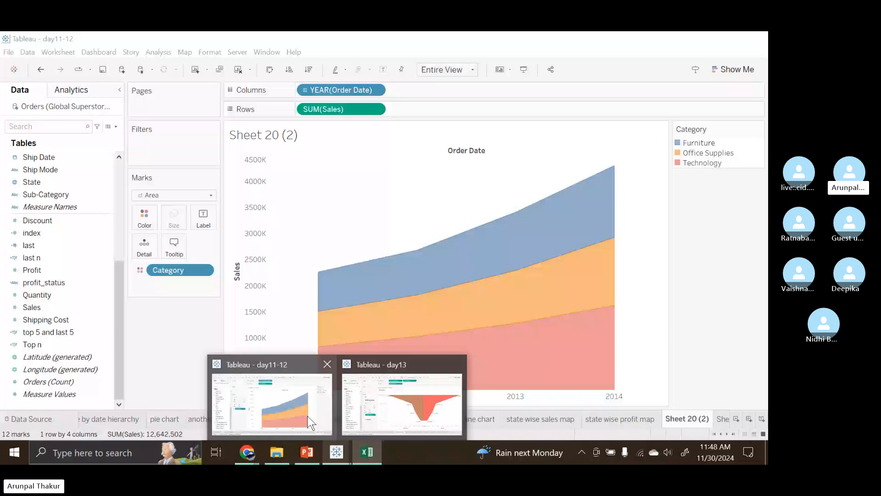
click(402, 404)
mouse_move(367, 452)
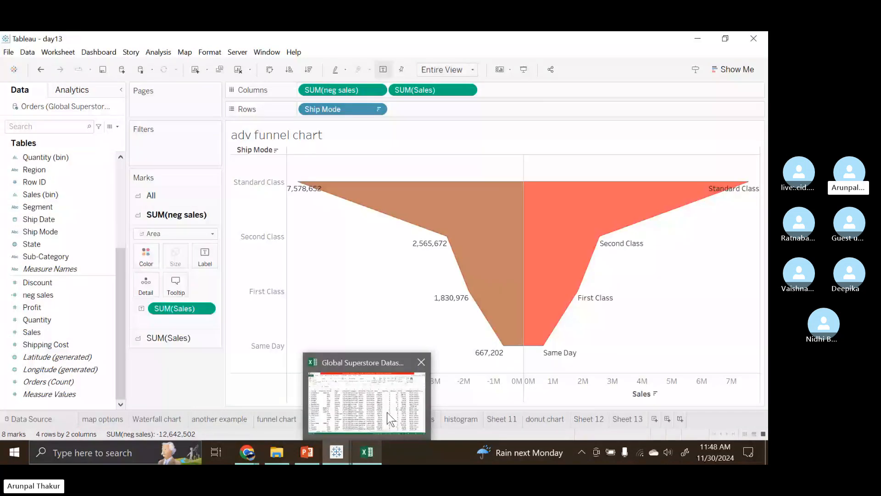
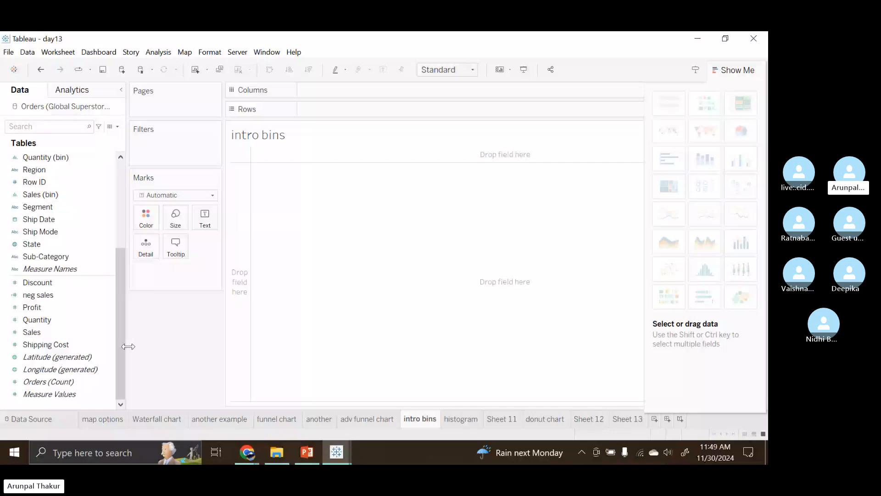
click(37, 319)
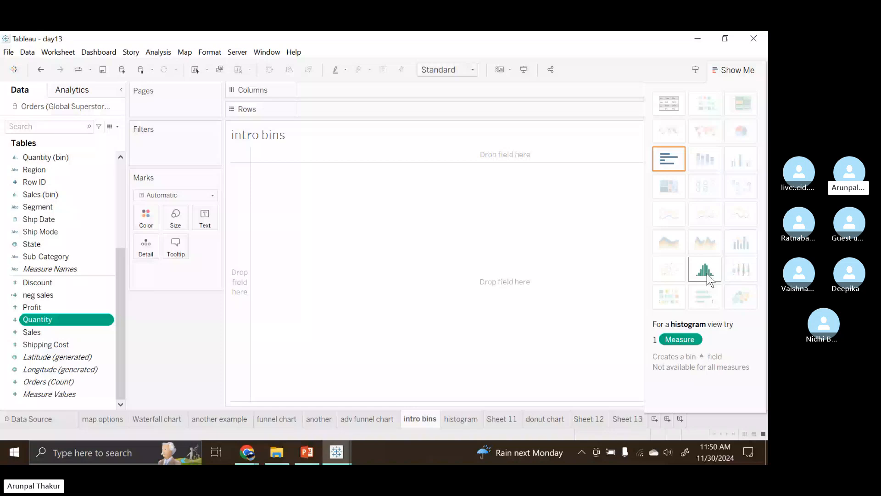
click(707, 273)
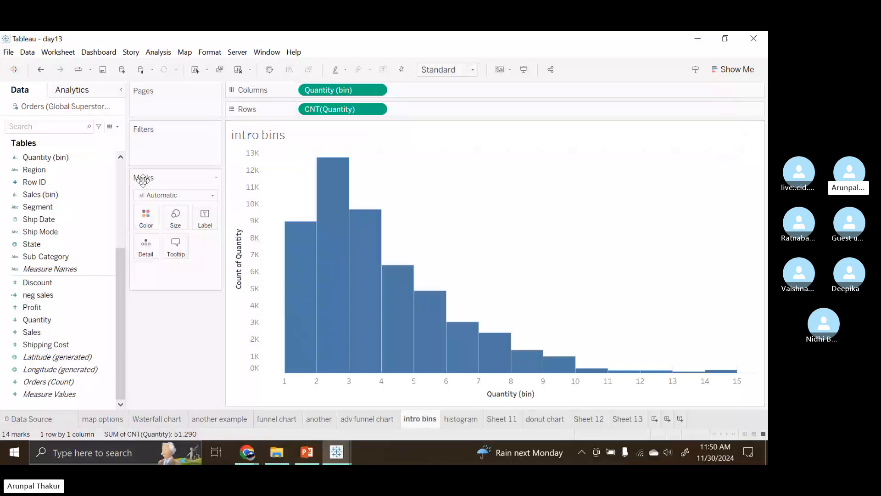
Delete the Quantity (bin) field from the data source, accepting its removal from the affected sheets.
click(69, 209)
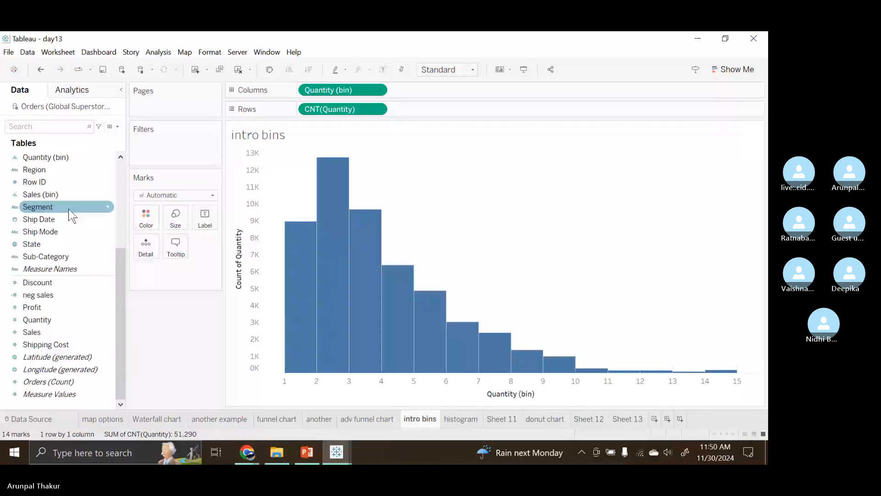
scroll(71, 214, up, 2)
right_click(109, 231)
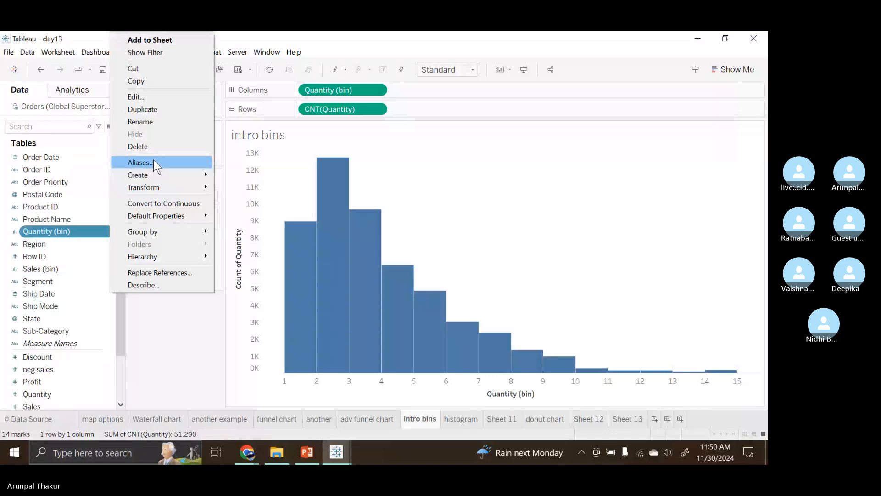
click(139, 147)
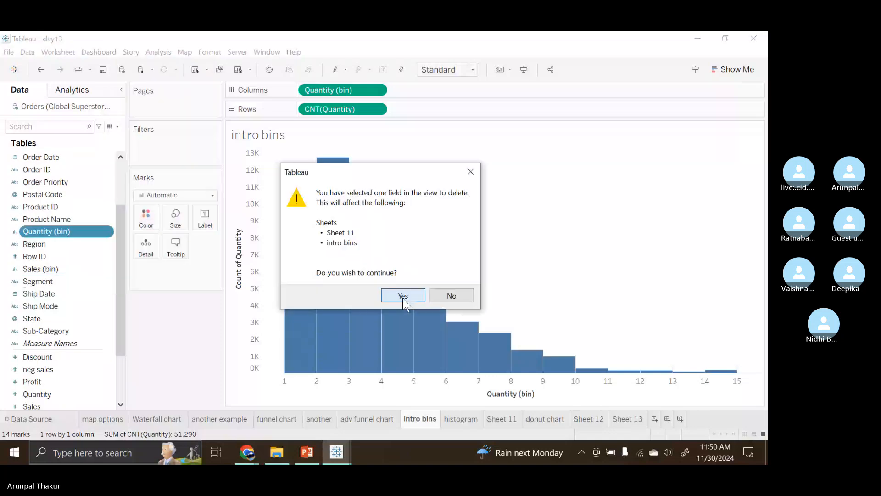
click(403, 296)
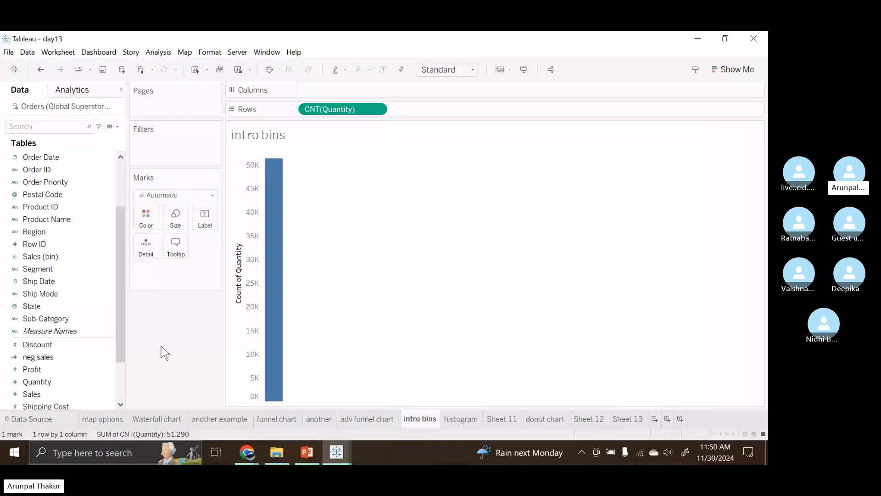
Create a Quantity (bin) field from Quantity with the suggested bin size of 1.77.
scroll(85, 385, down, 1)
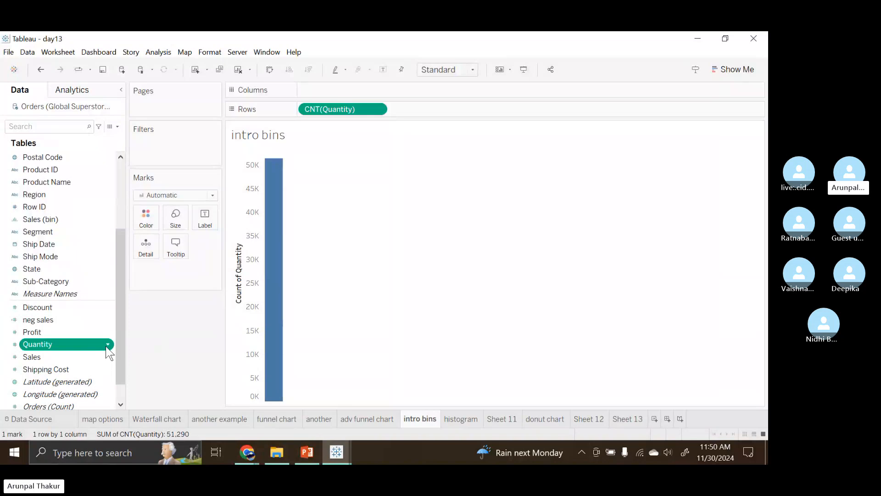
click(107, 346)
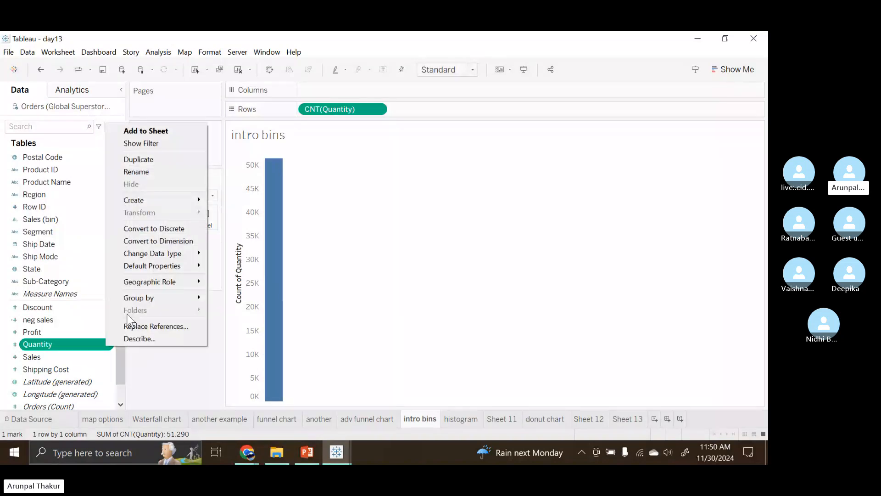
mouse_move(156, 200)
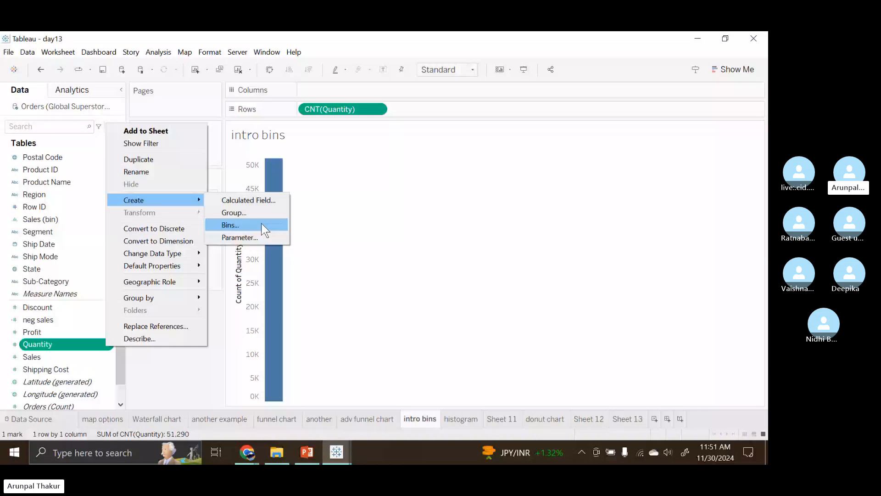
click(264, 225)
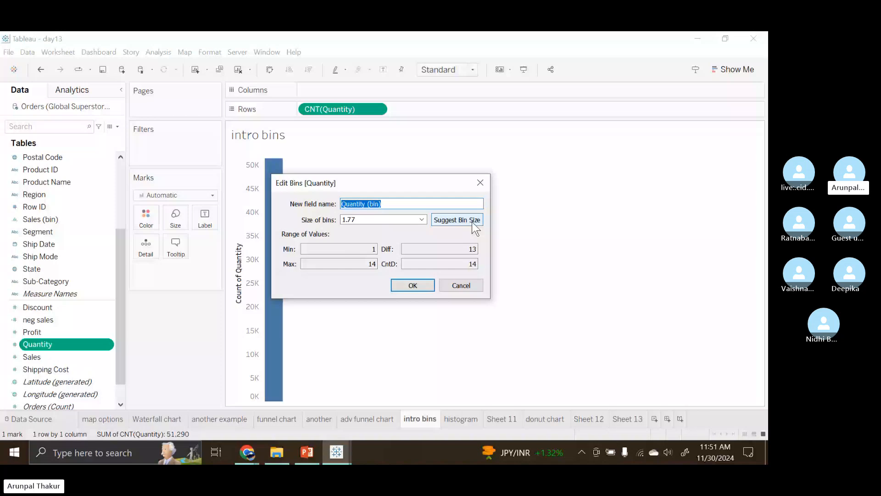
click(371, 217)
key(BackSpace)
key(BackSpace)
key(BackSpace)
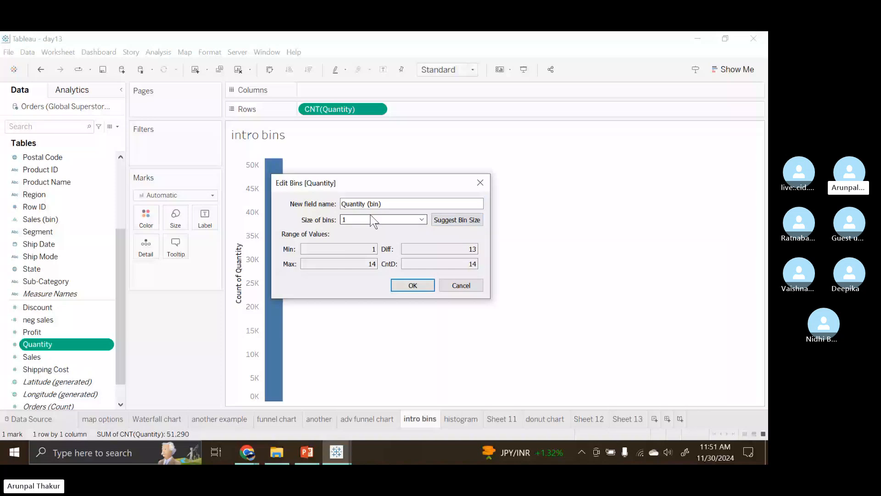
click(464, 223)
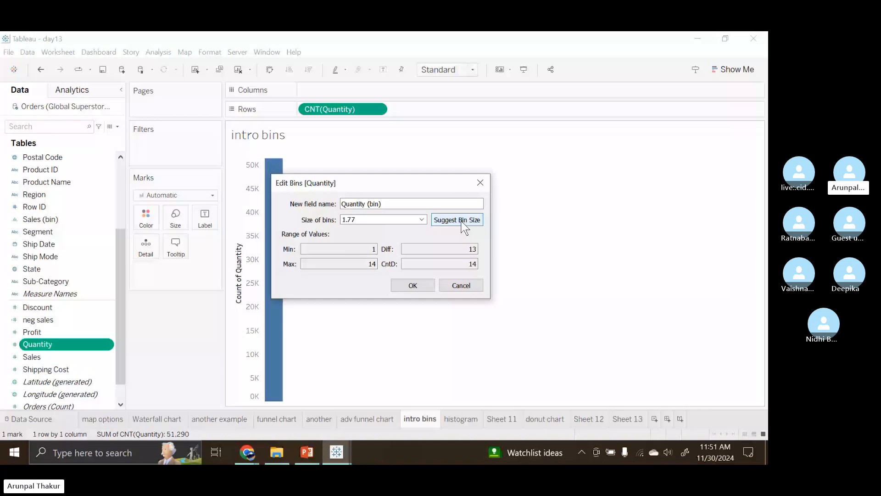
click(423, 283)
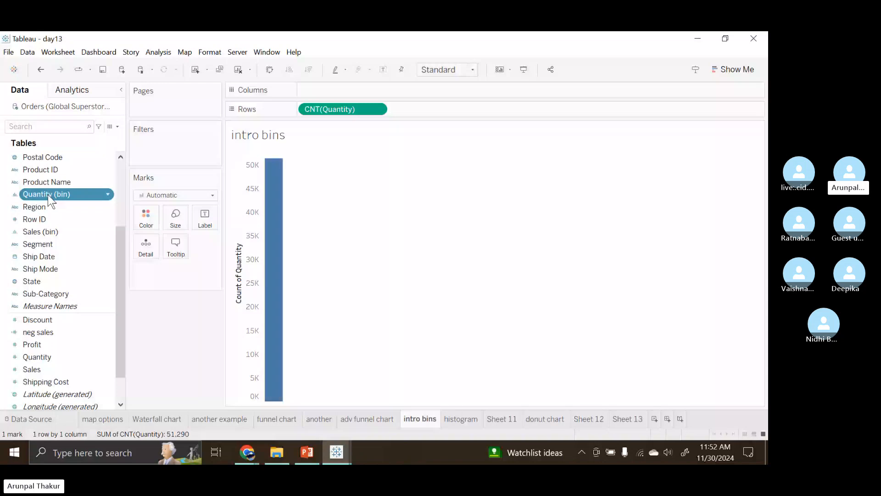
Add Quantity (bin) as the columns of the Quantity count chart and make it continuous.
drag(50, 198, 264, 355)
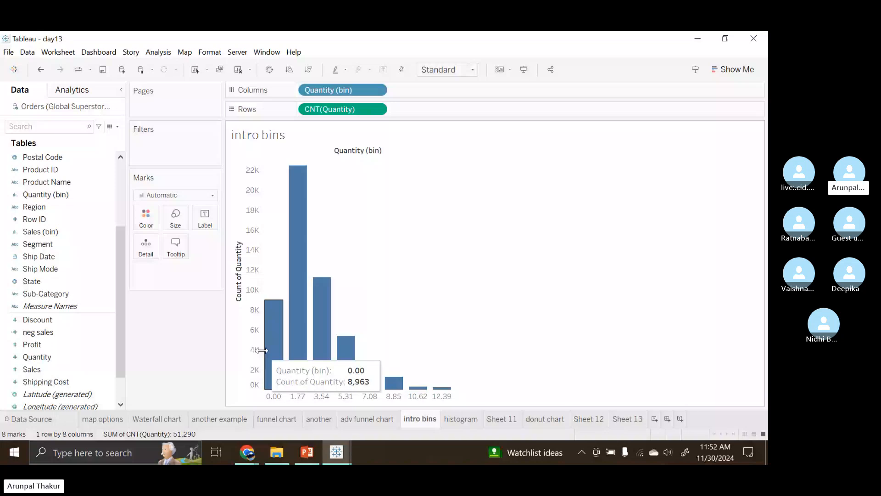
click(378, 90)
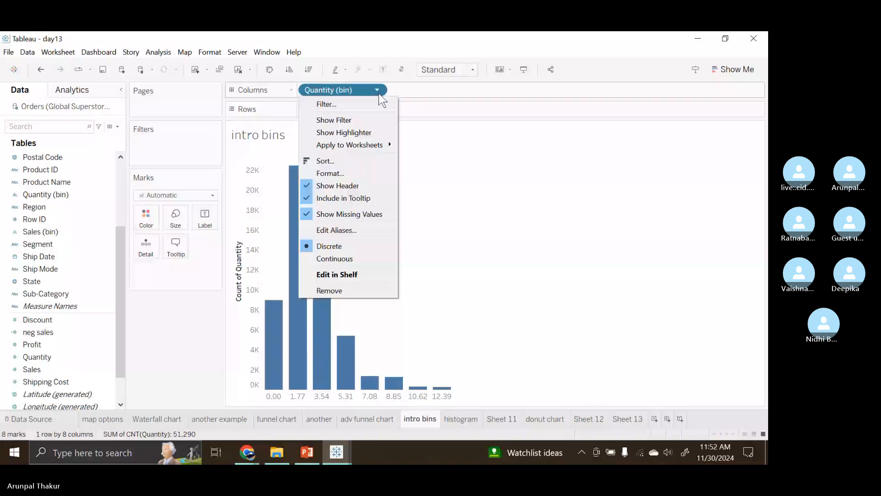
click(335, 259)
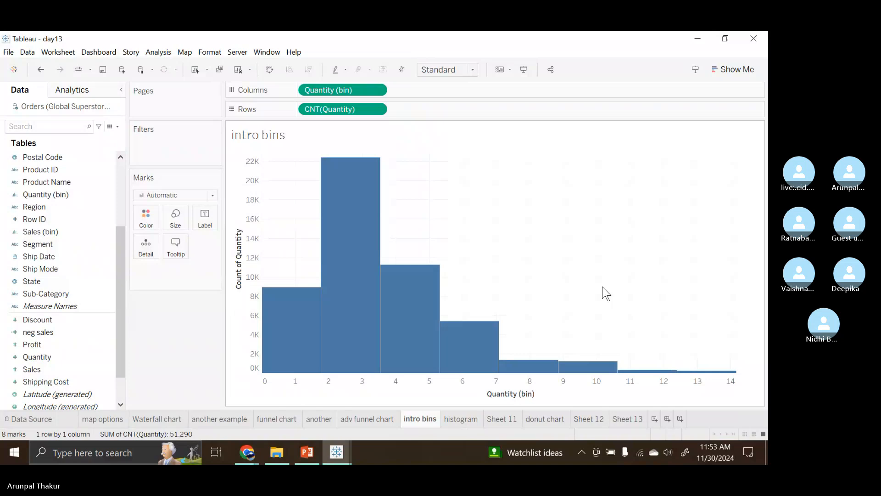
Open the donut chart sheet and clear all of its contents.
click(538, 415)
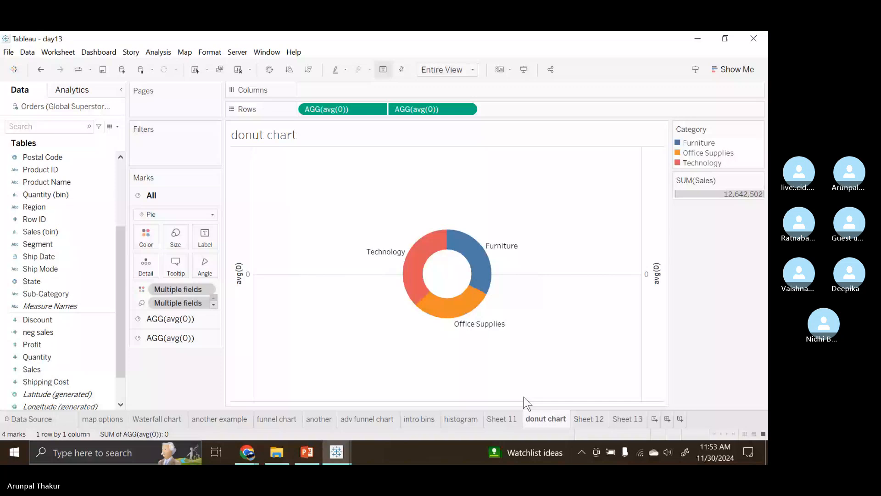
click(238, 70)
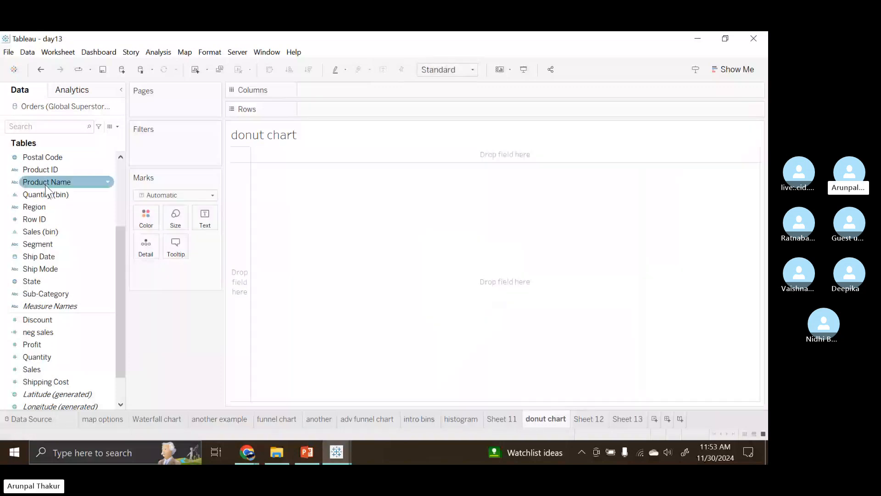
Build a suggested pie chart of Sales by Category with Show Me and fit it to the entire view.
scroll(46, 186, up, 3)
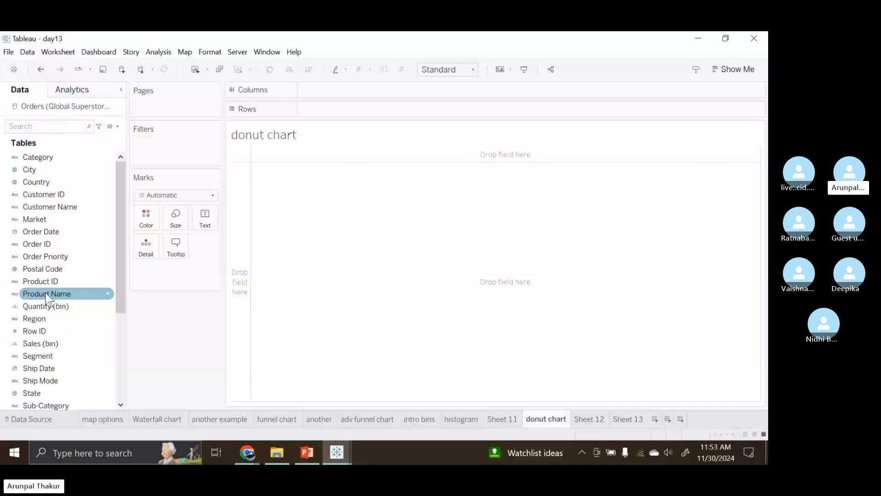
scroll(46, 293, down, 1)
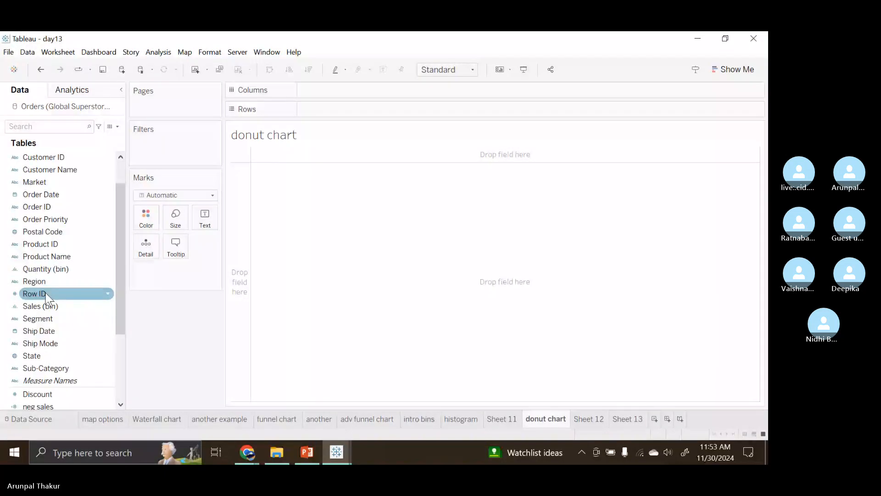
scroll(47, 296, down, 1)
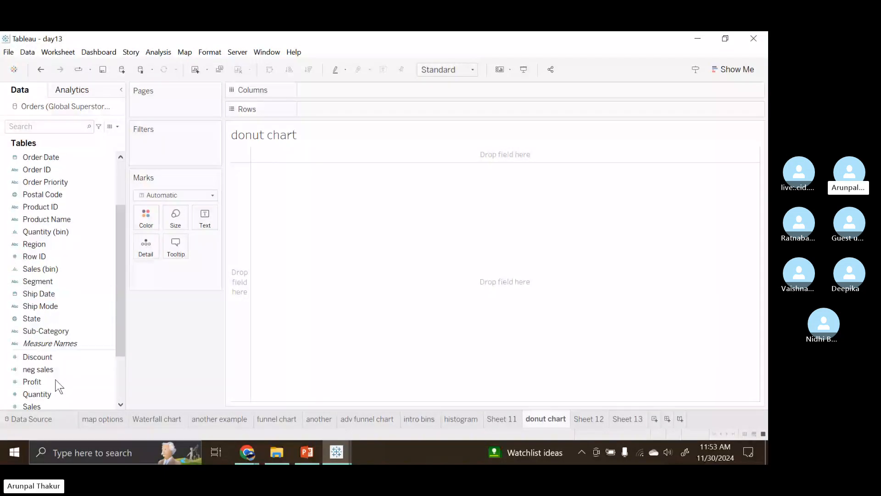
scroll(48, 158, up, 2)
click(49, 159)
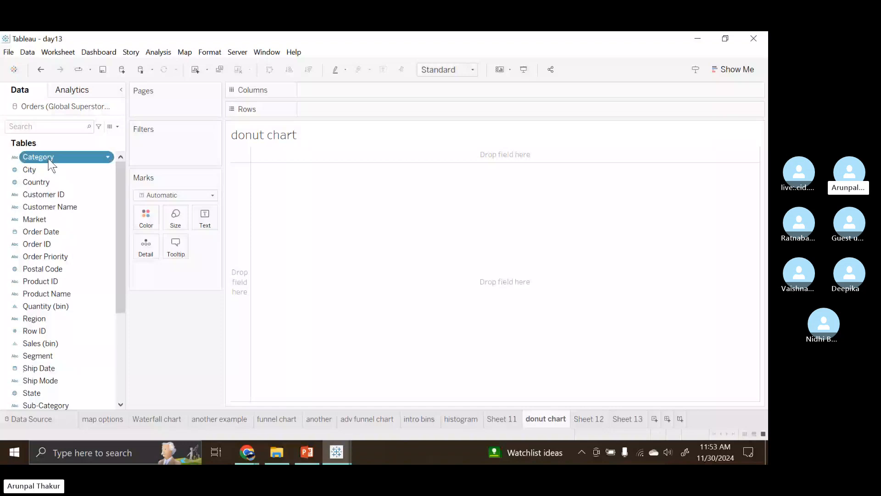
click(742, 74)
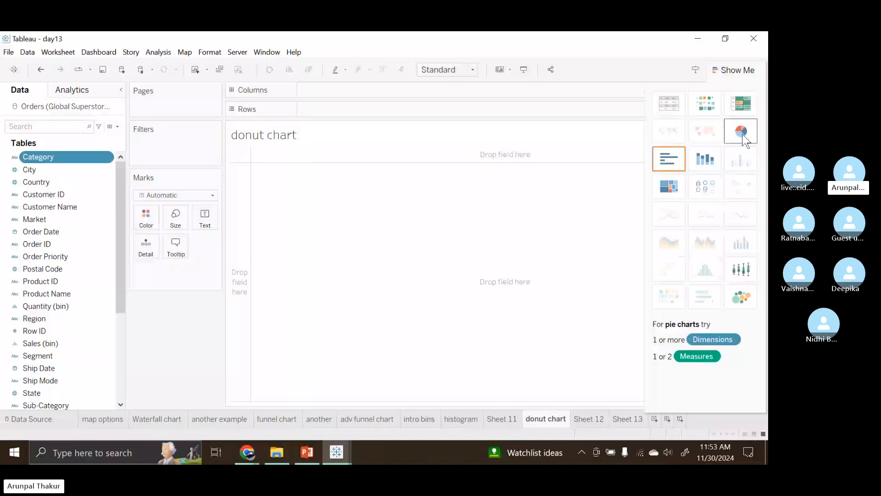
click(743, 134)
click(470, 70)
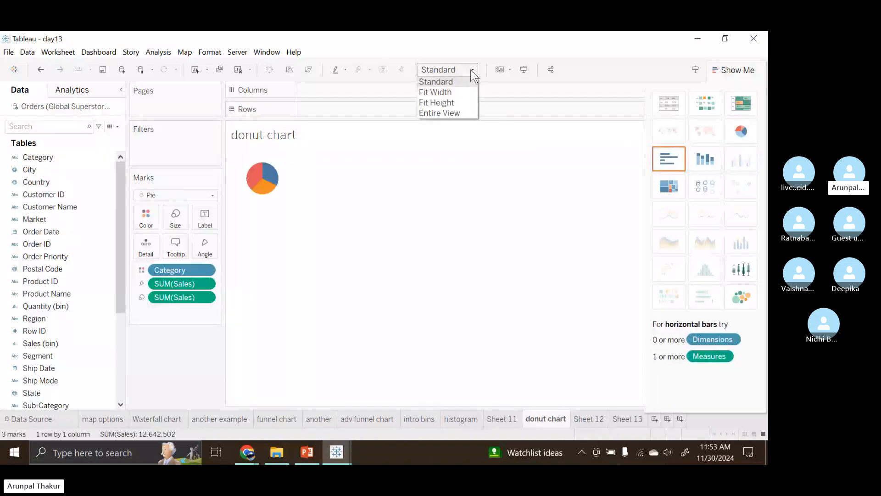
click(451, 117)
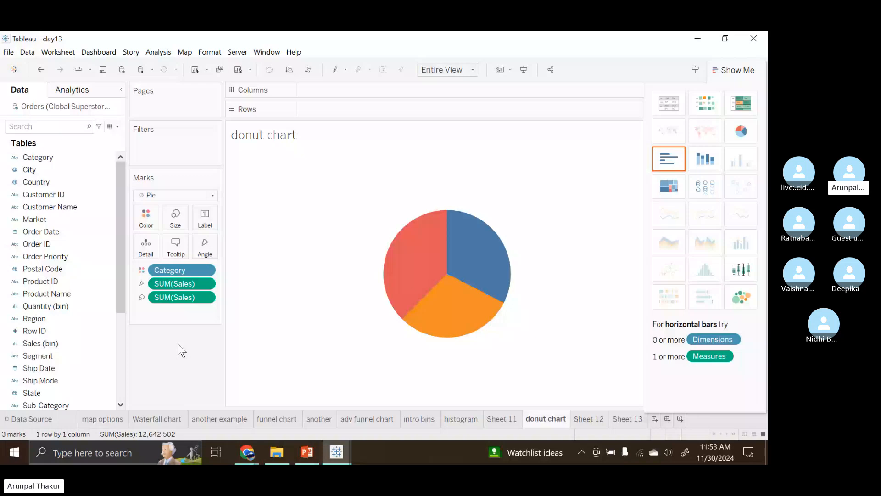
key(ctrl+1)
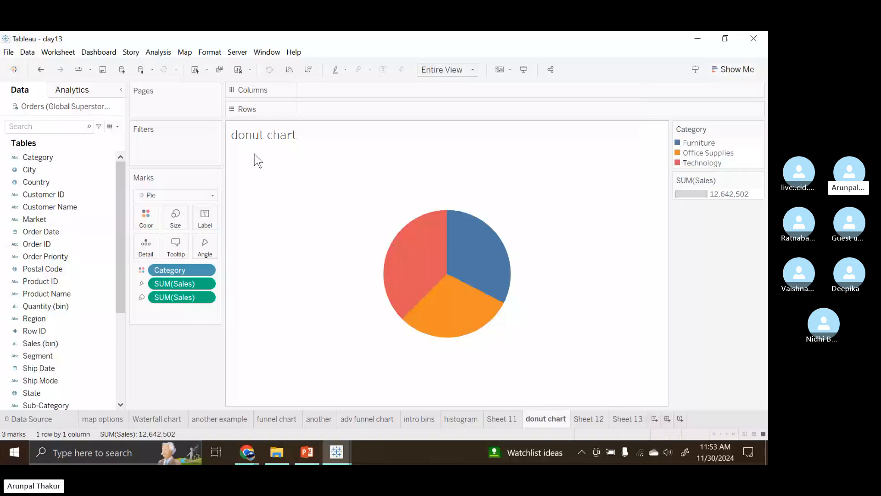
Clear the sheet and build a pie with Category as color and Sales as size, fitted to the entire view.
click(240, 67)
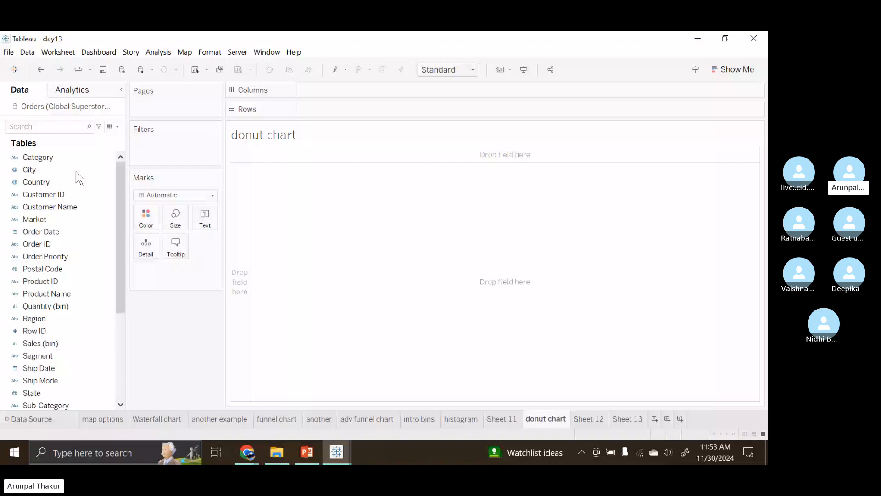
drag(52, 332, 175, 223)
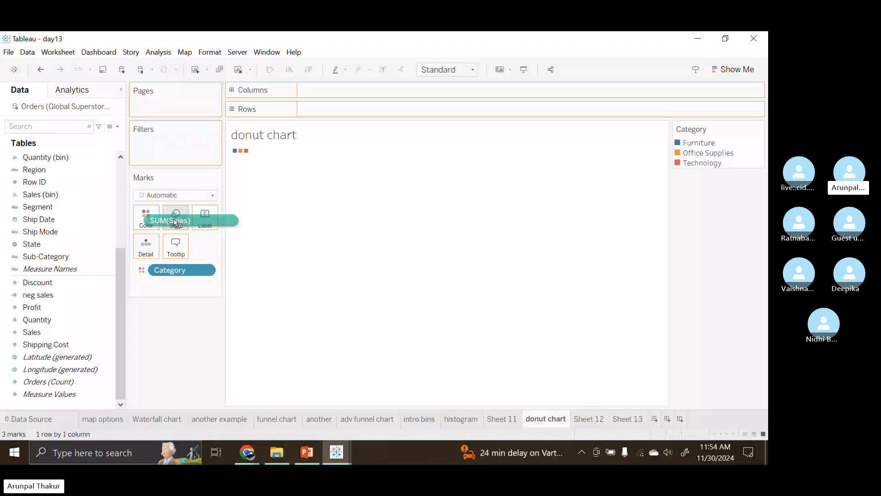
drag(175, 223, 175, 222)
click(473, 70)
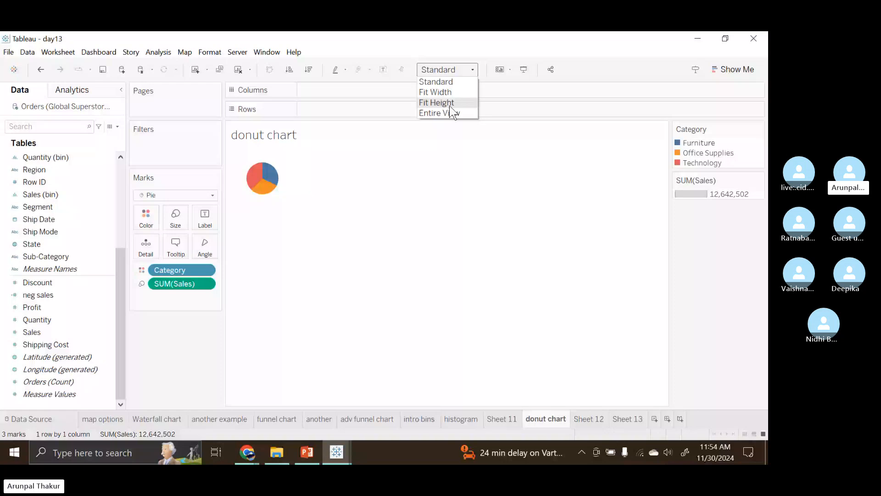
click(453, 113)
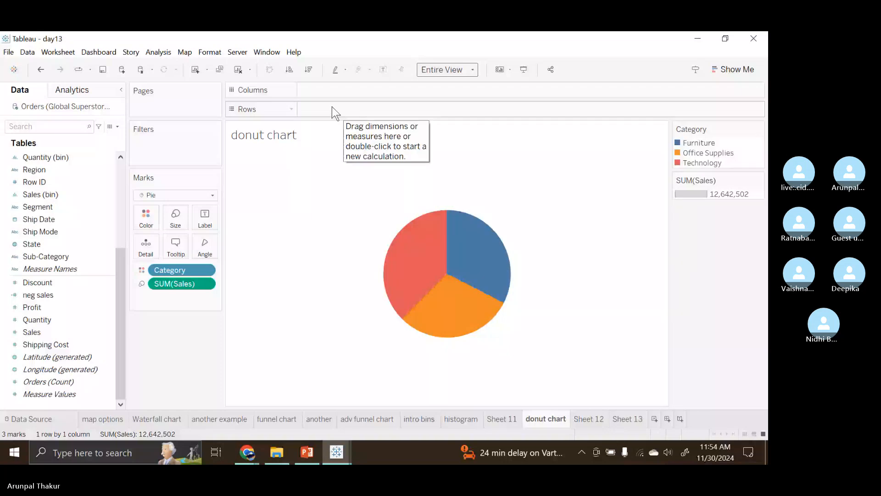
Enter the calculation avg(0) twice on the rows to produce two pies.
double_click(332, 106)
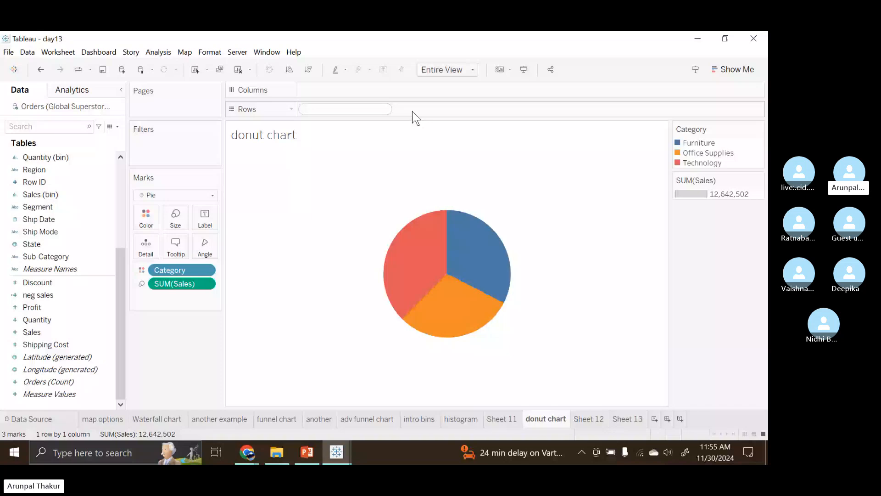
text(avg)
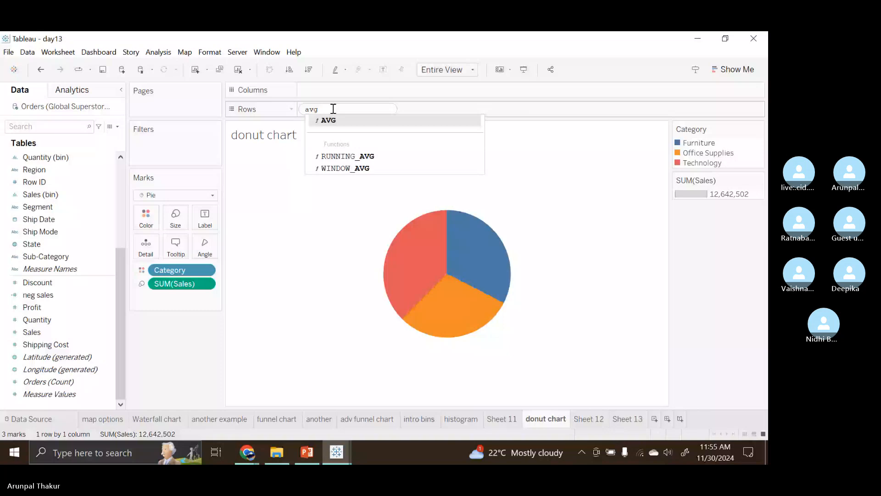
text((0))
key(Return)
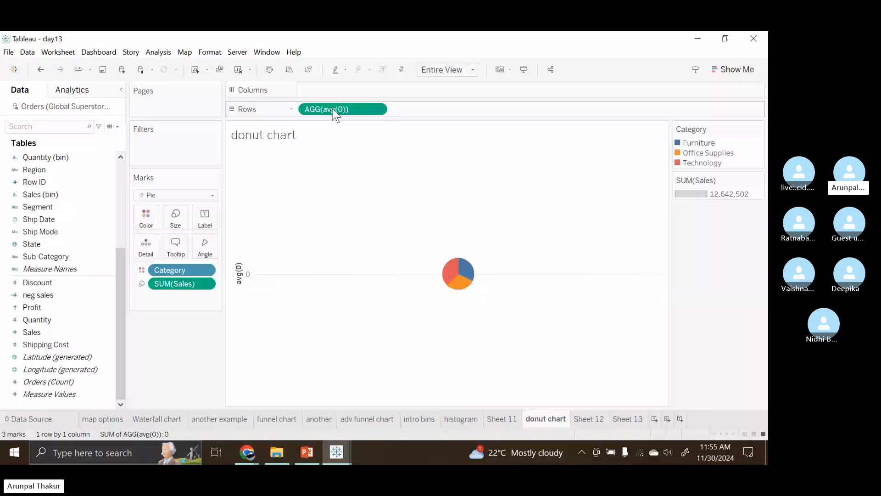
double_click(420, 110)
text(avg()
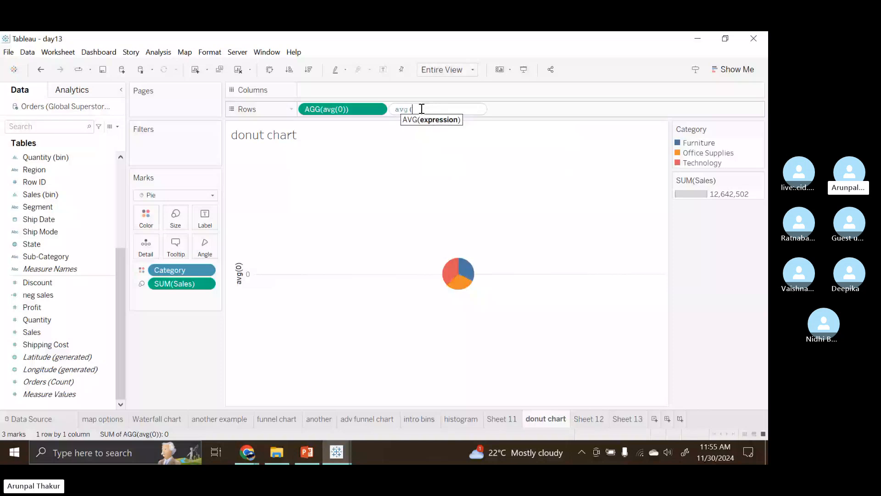
text(0))
key(Return)
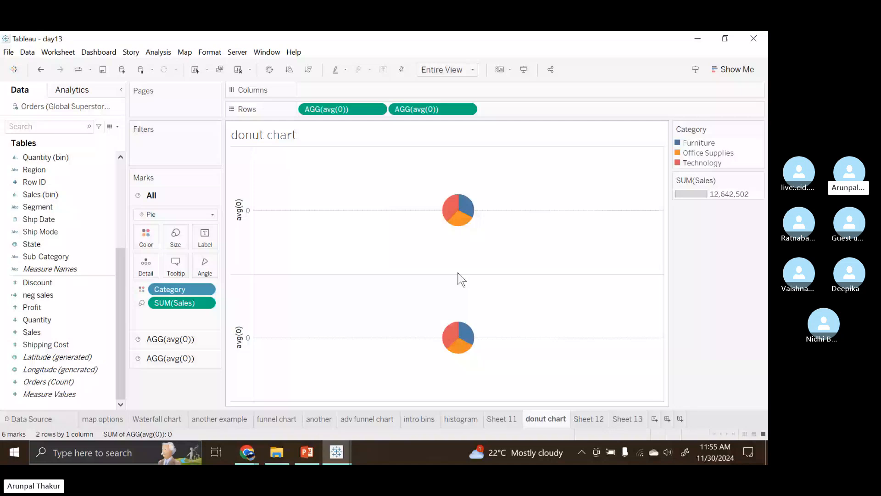
Replace the second avg(0) row with a copy of the first, and remove Category and Sales from the copy's marks.
click(412, 109)
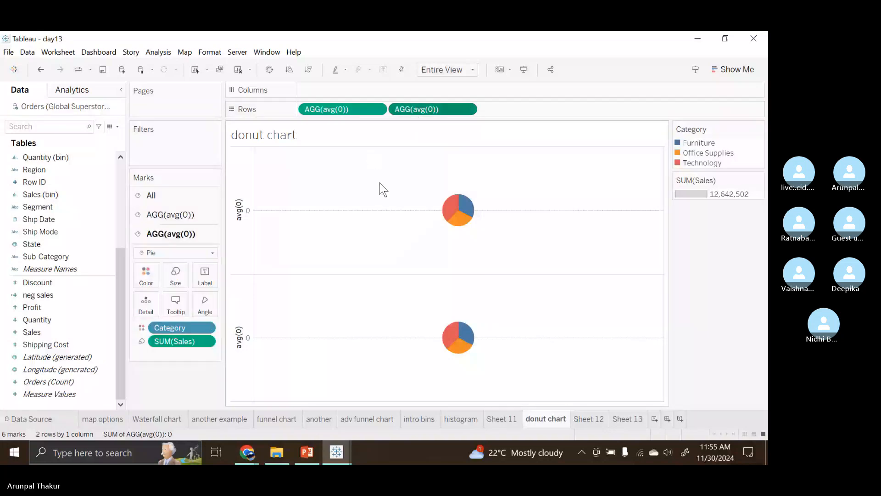
drag(441, 109, 216, 362)
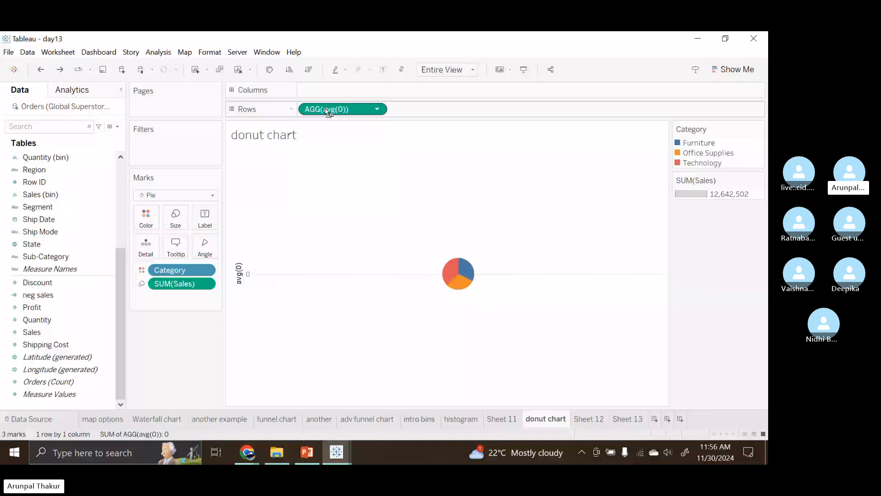
drag(329, 112, 413, 109)
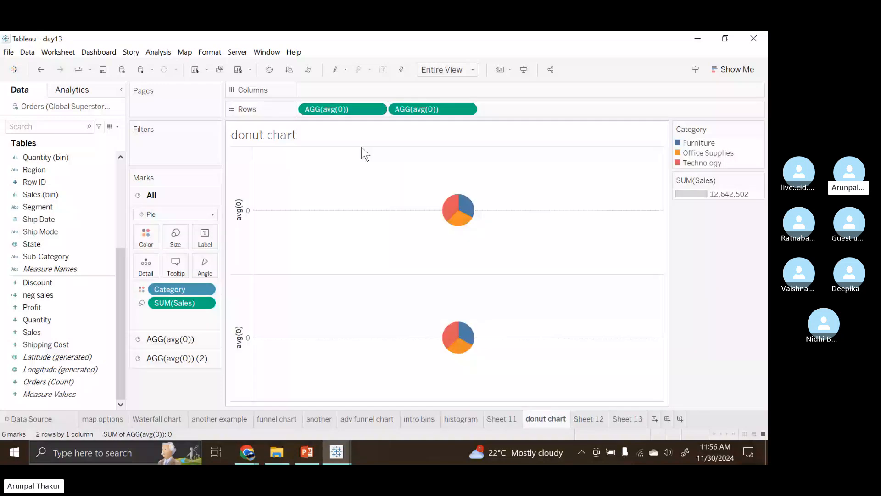
click(202, 355)
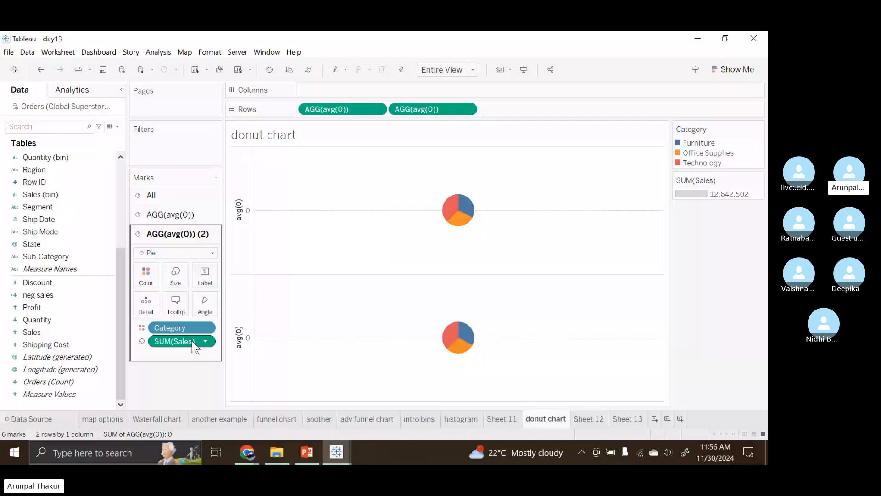
key(Delete)
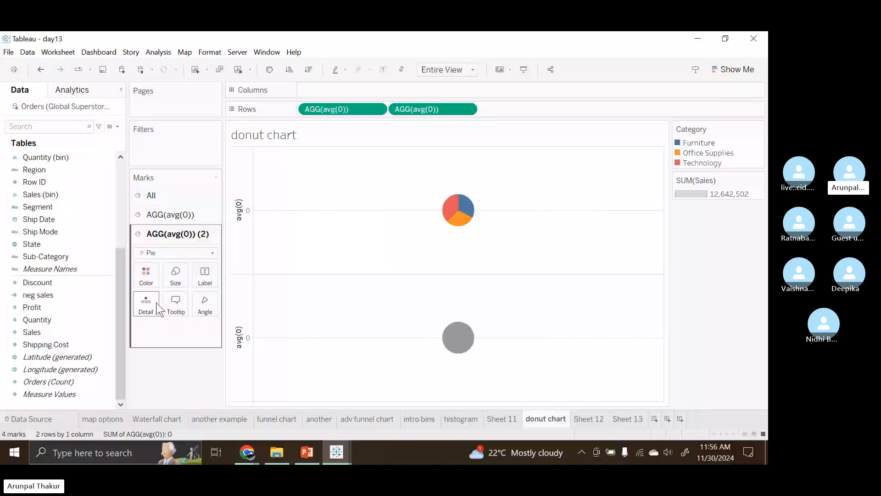
Overlay the two pies on a dual axis with the Category pie enlarged, and color the inner pie white.
click(171, 214)
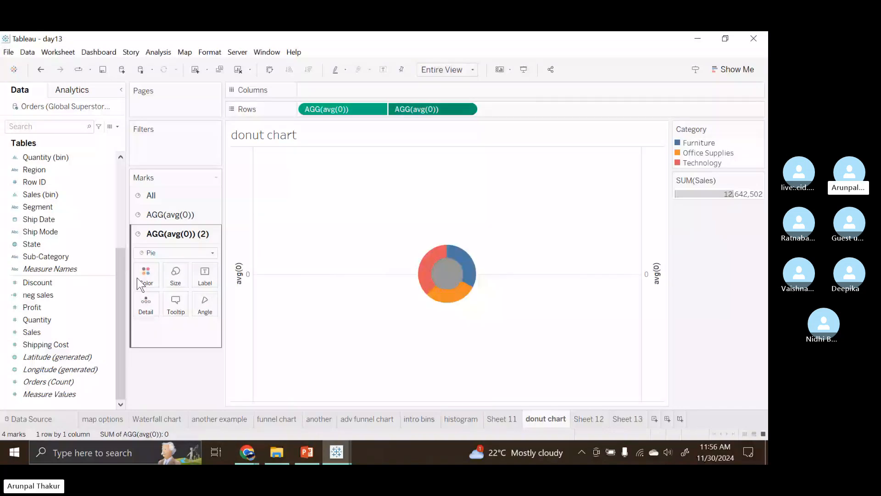
click(146, 277)
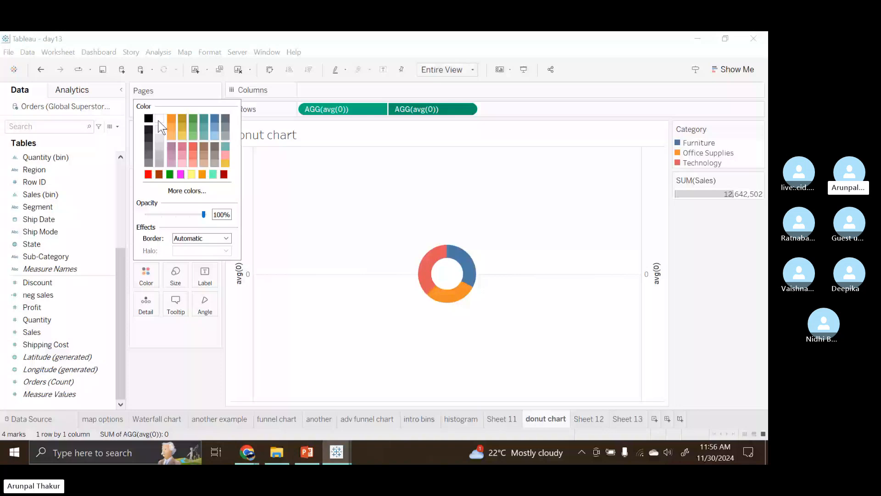
click(183, 372)
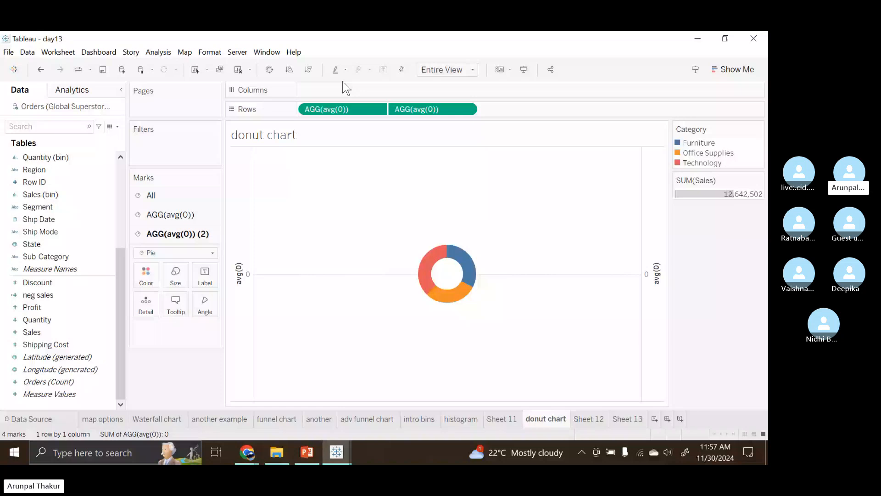
Clear the donut chart sheet and reset the mark type to Automatic.
drag(342, 109, 215, 399)
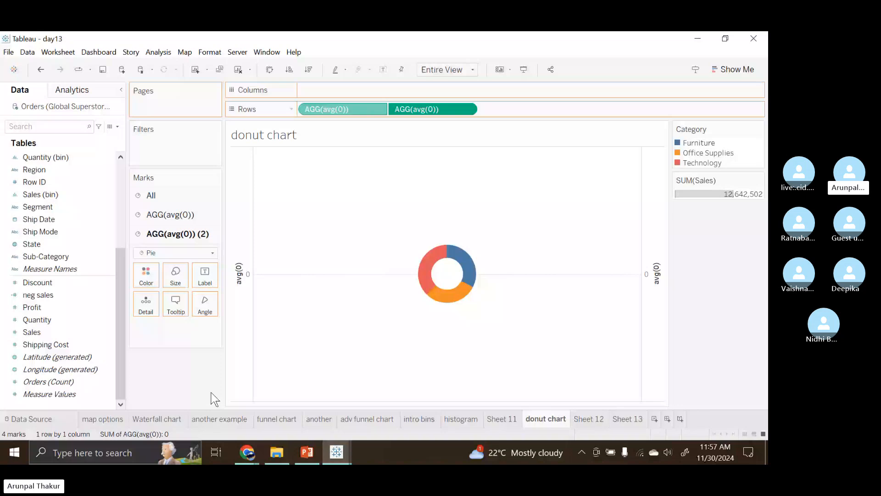
drag(214, 399, 214, 397)
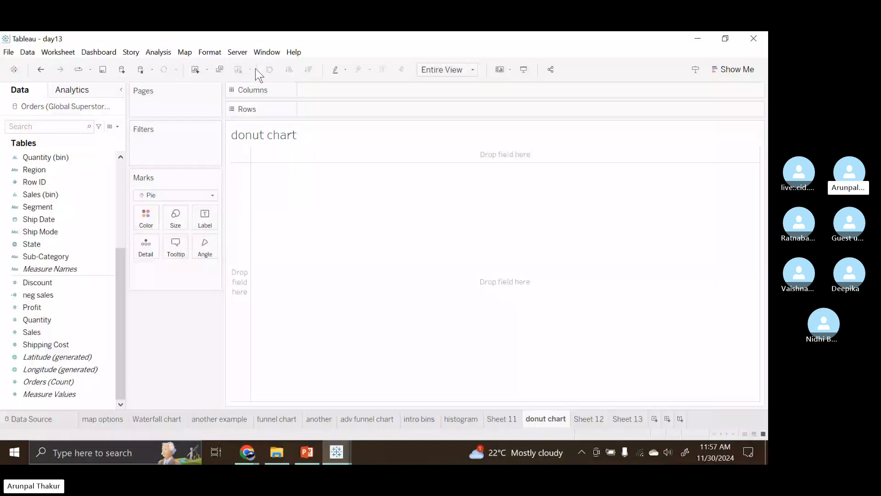
click(201, 195)
click(200, 206)
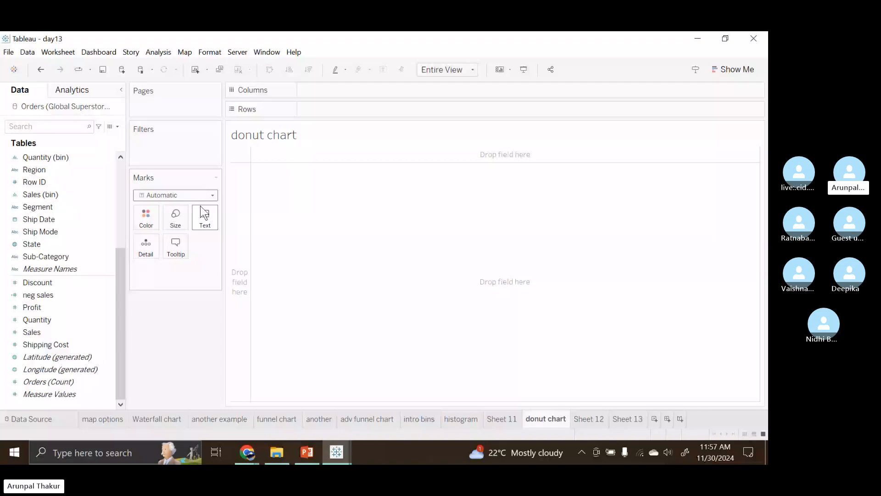
Build a pie with Category as color and Sales as size, and place avg(0) and a duplicate of it on the rows.
scroll(41, 158, up, 5)
click(41, 157)
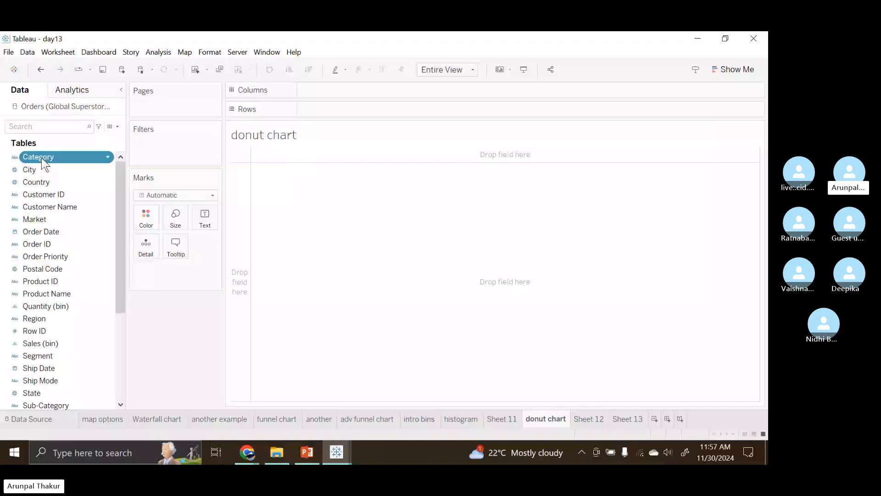
drag(42, 158, 146, 218)
scroll(46, 343, down, 3)
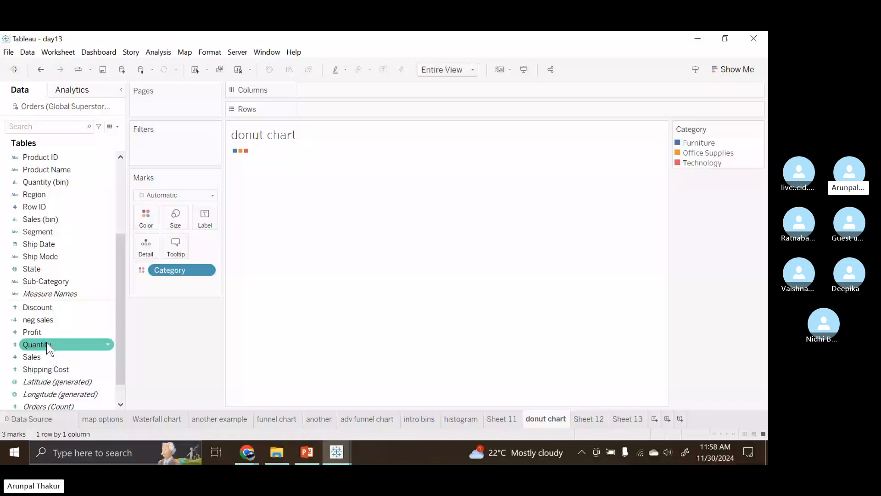
drag(37, 356, 175, 218)
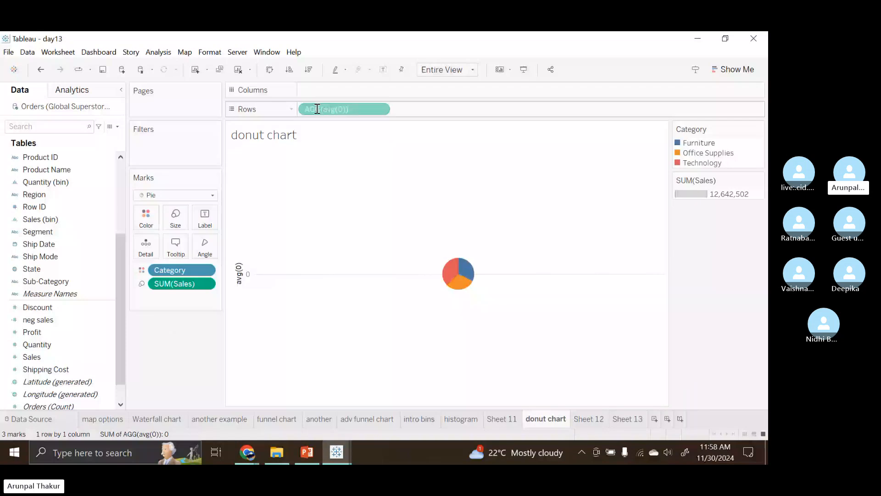
drag(318, 109, 413, 112)
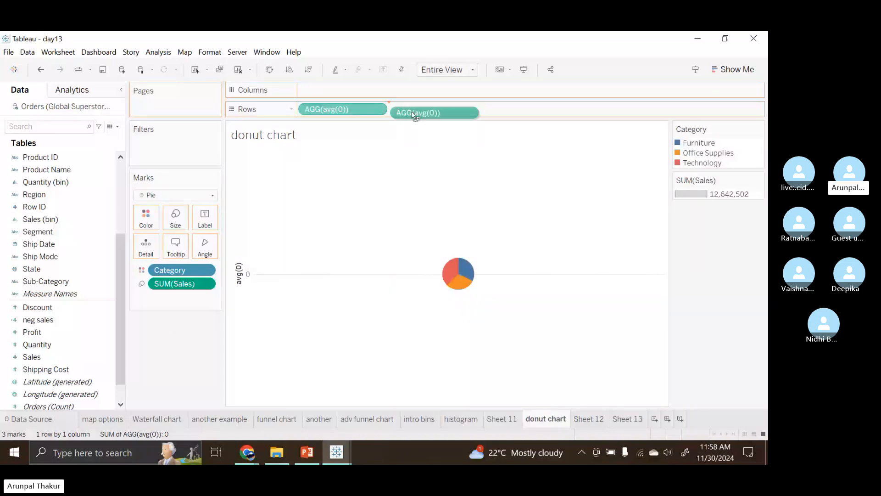
drag(413, 114, 415, 113)
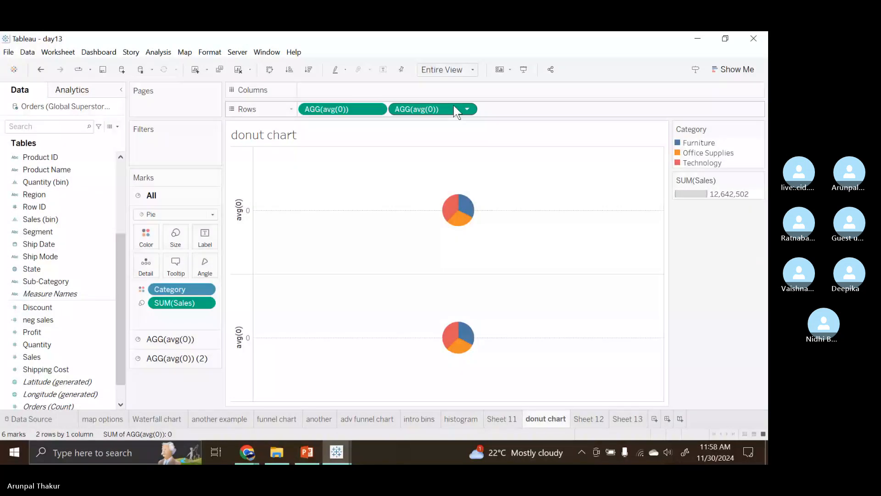
Remove Sales and Category from the second avg(0) pie's marks and color that pie red.
click(177, 358)
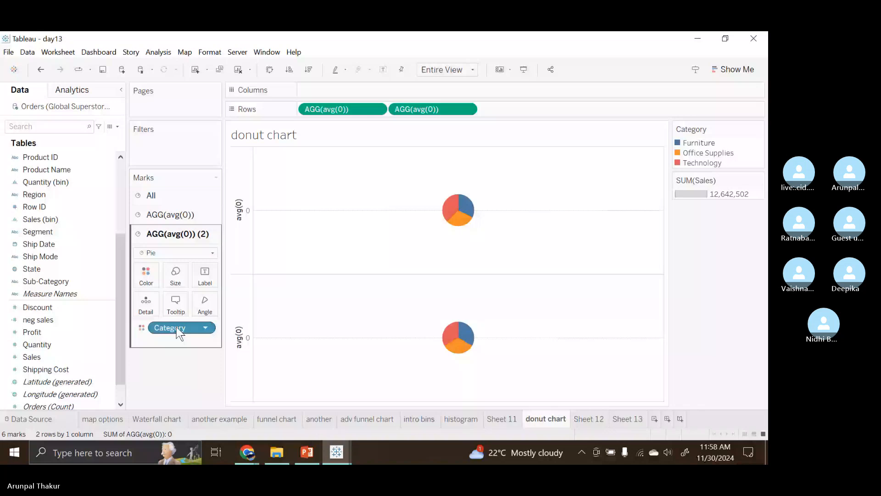
drag(177, 328, 177, 377)
click(147, 274)
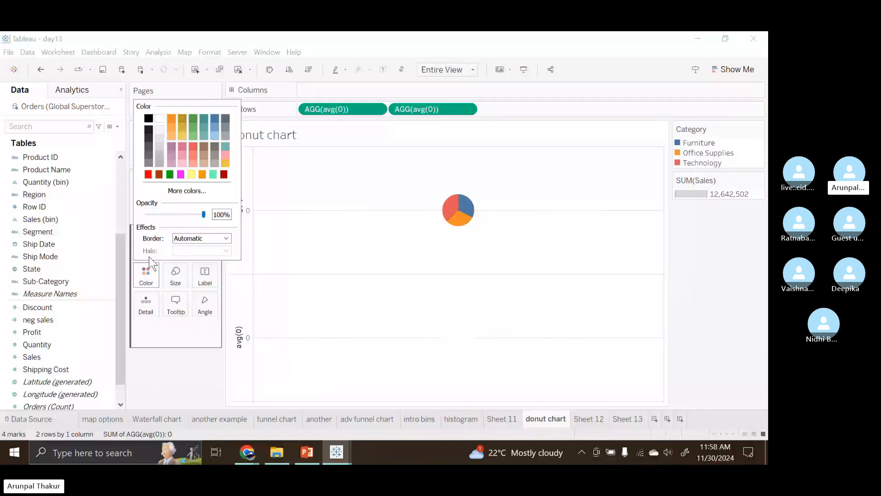
click(149, 174)
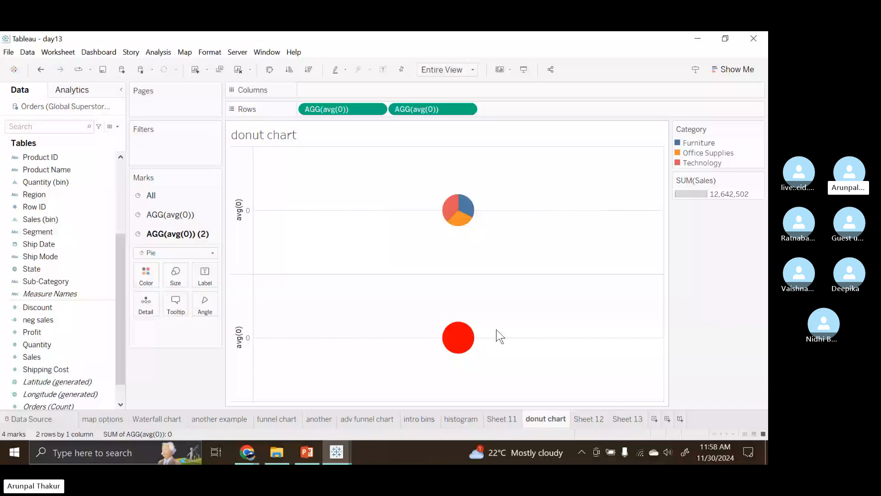
Enlarge the Category pie of the first avg(0), leaving the second pie at its smaller size.
click(197, 215)
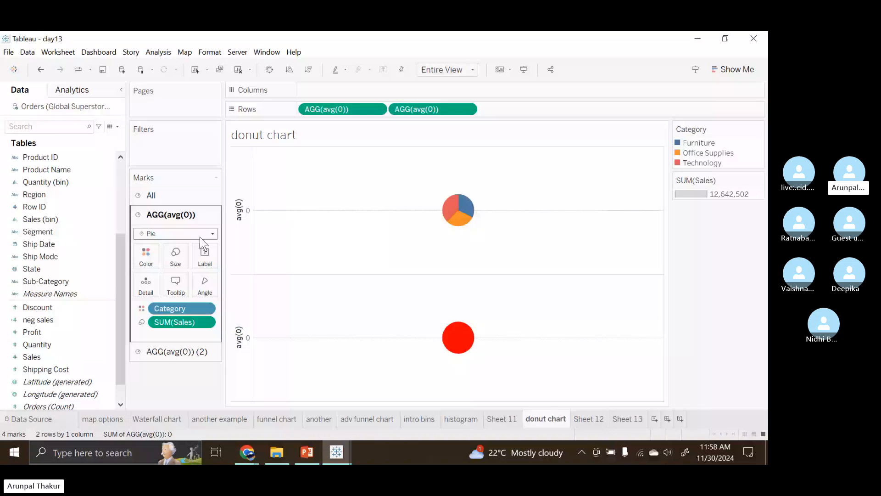
click(175, 257)
drag(186, 283, 201, 283)
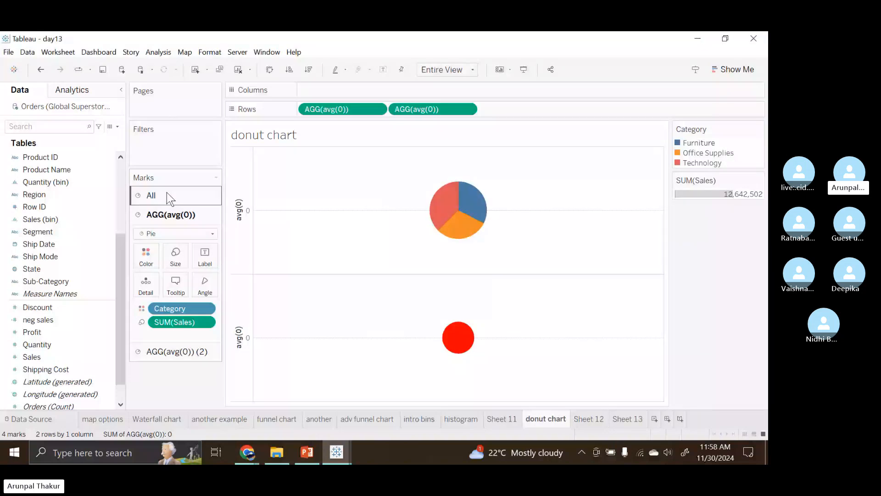
click(167, 195)
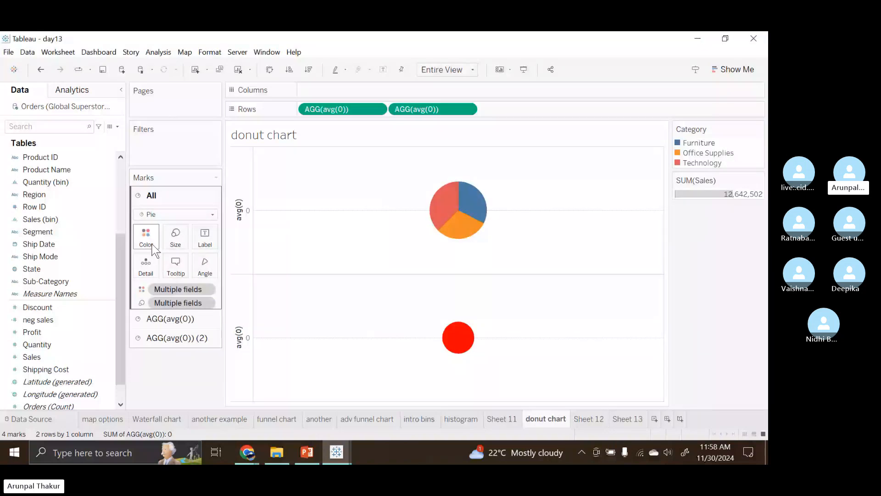
click(171, 319)
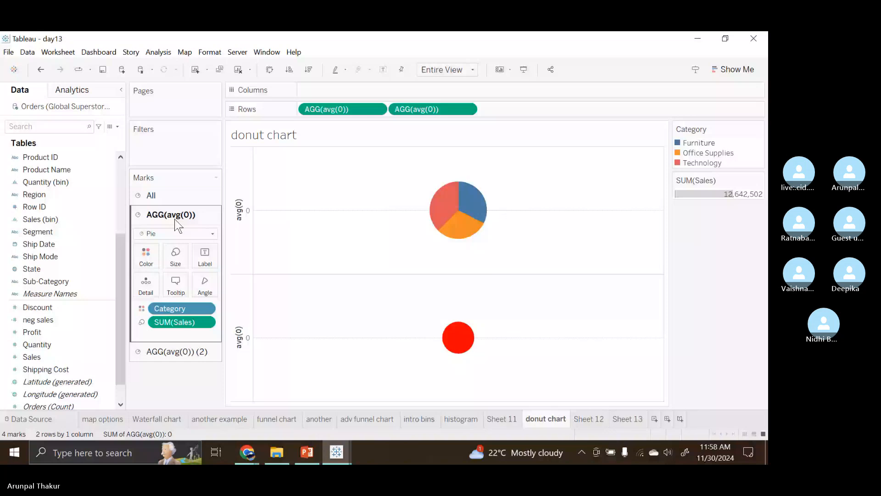
Overlay the two avg(0) pies on a dual axis and color the inner pie white.
click(469, 112)
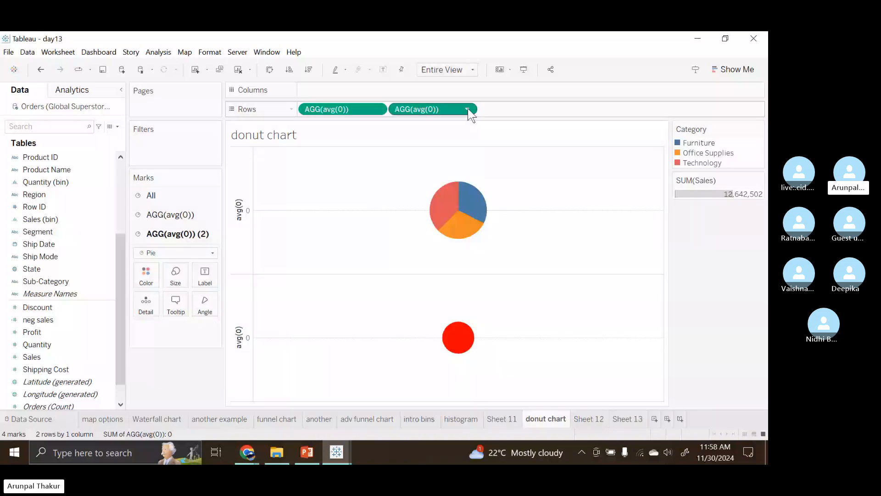
click(468, 110)
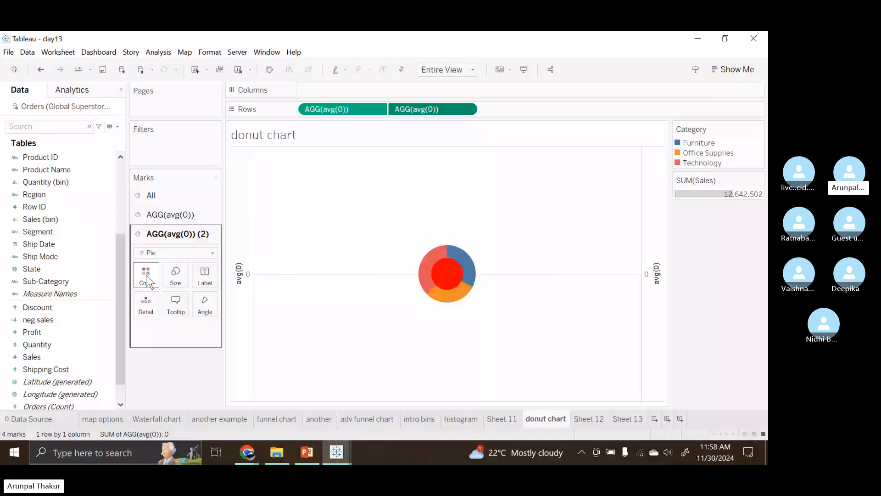
click(172, 369)
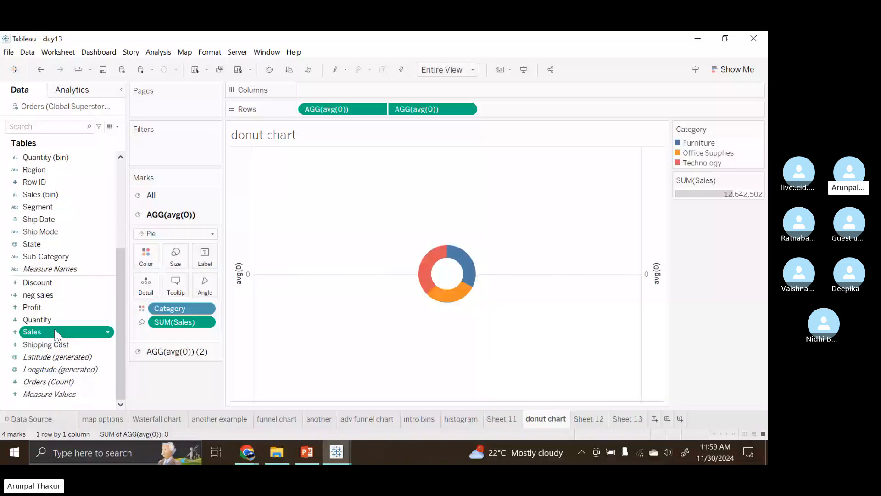
Label the slices of the outer pie with Sales and Category.
double_click(56, 332)
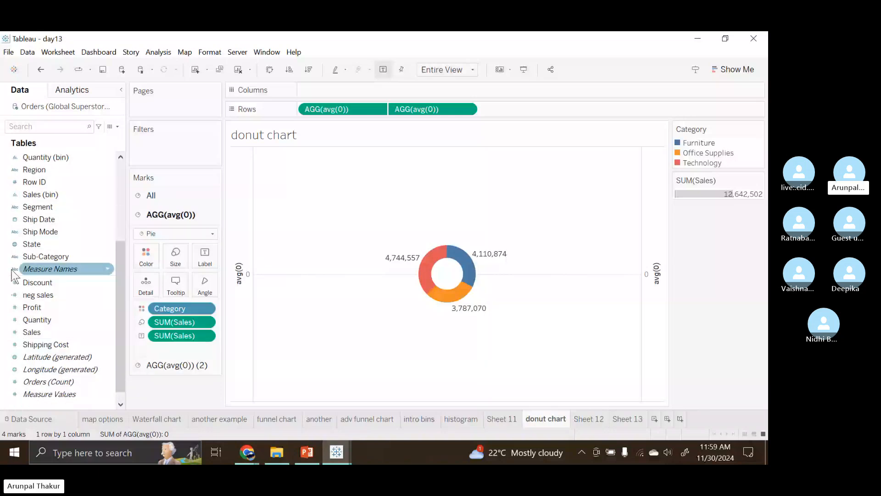
scroll(12, 275, up, 2)
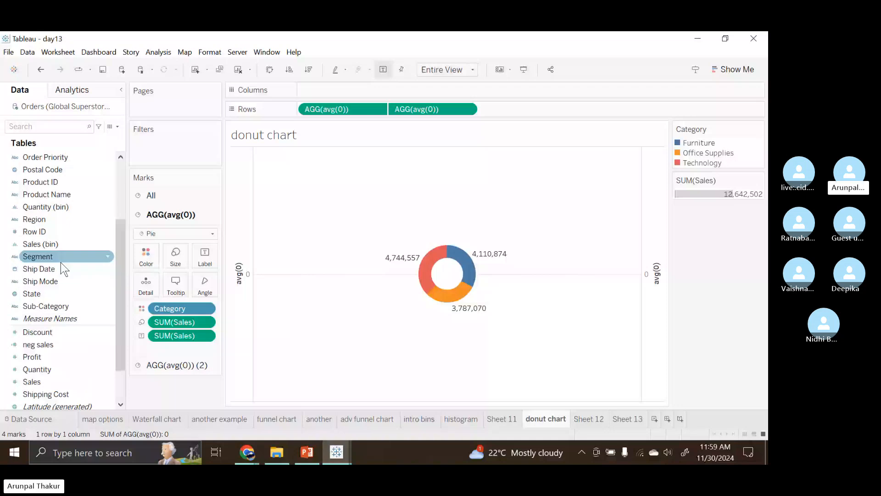
scroll(61, 263, up, 4)
drag(38, 157, 205, 256)
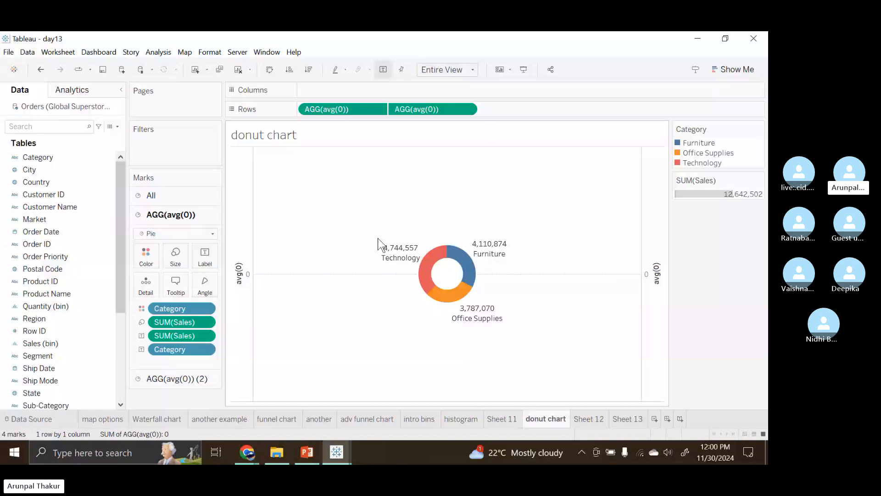
Switch to the Skype call in Chrome, check the chat messages, and close the chat.
mouse_move(247, 452)
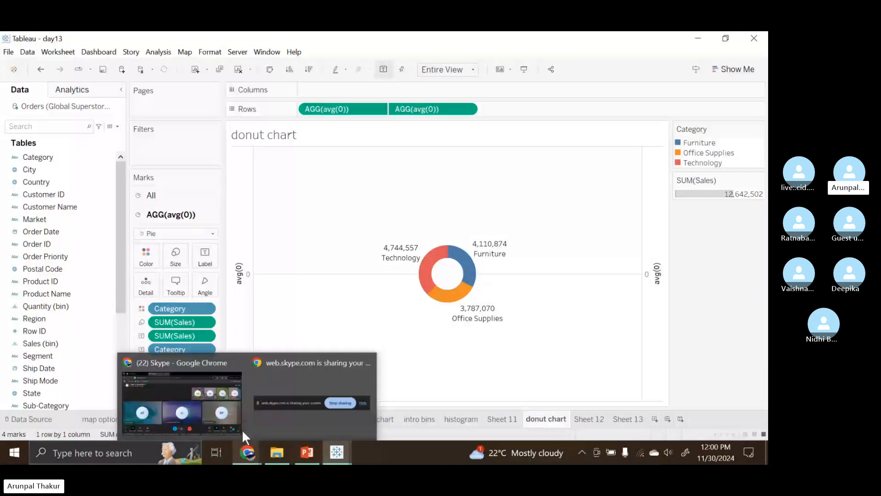
click(228, 403)
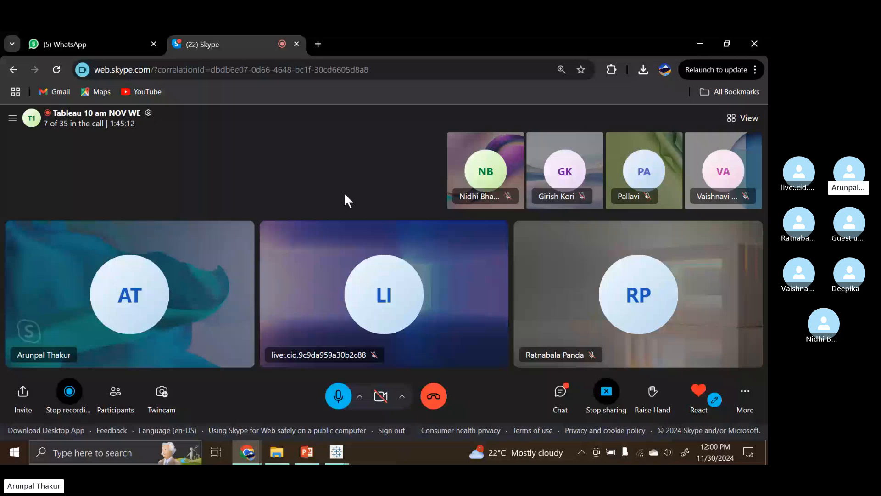
click(560, 398)
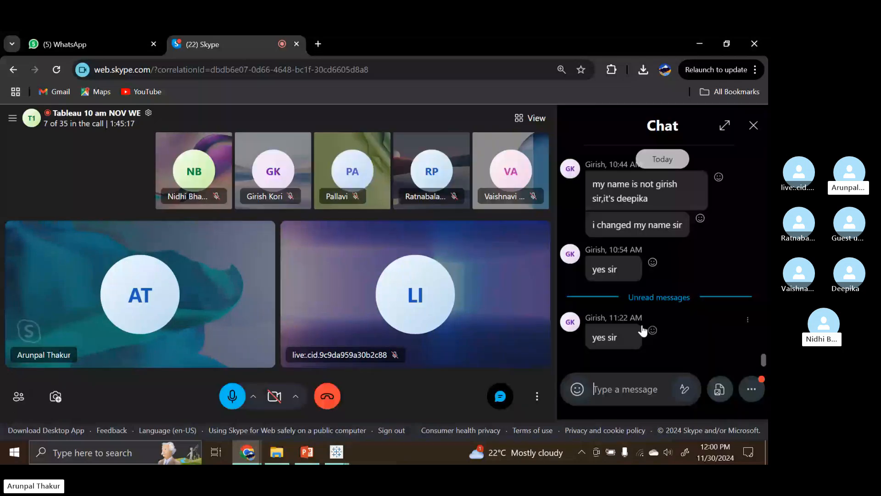
click(753, 128)
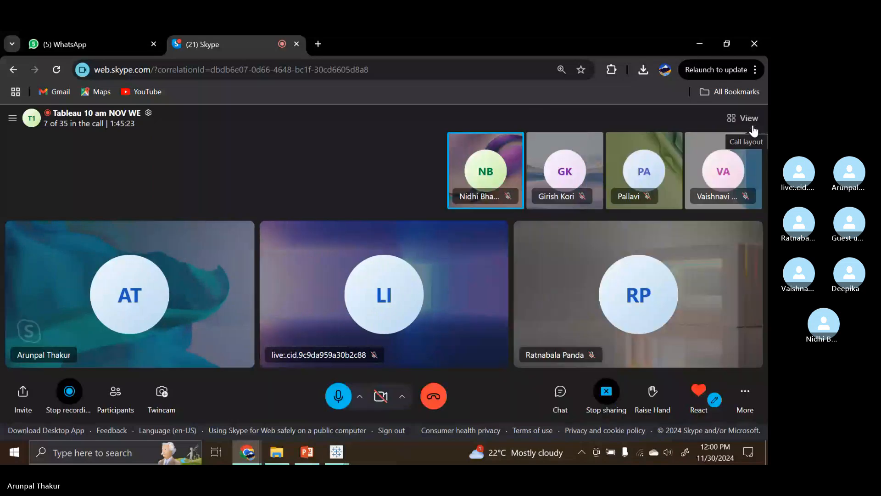